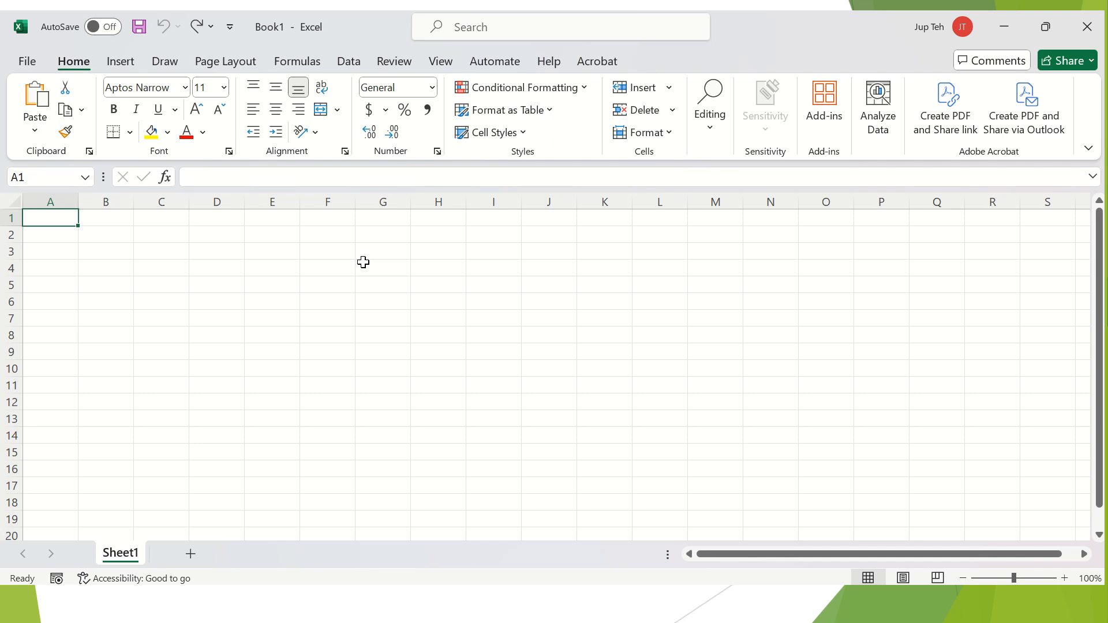
Enter CHOCCO TREATS in A1 and 'Cash Flow Statement for the month ending 30 September 2024' in A2.
text(CHO)
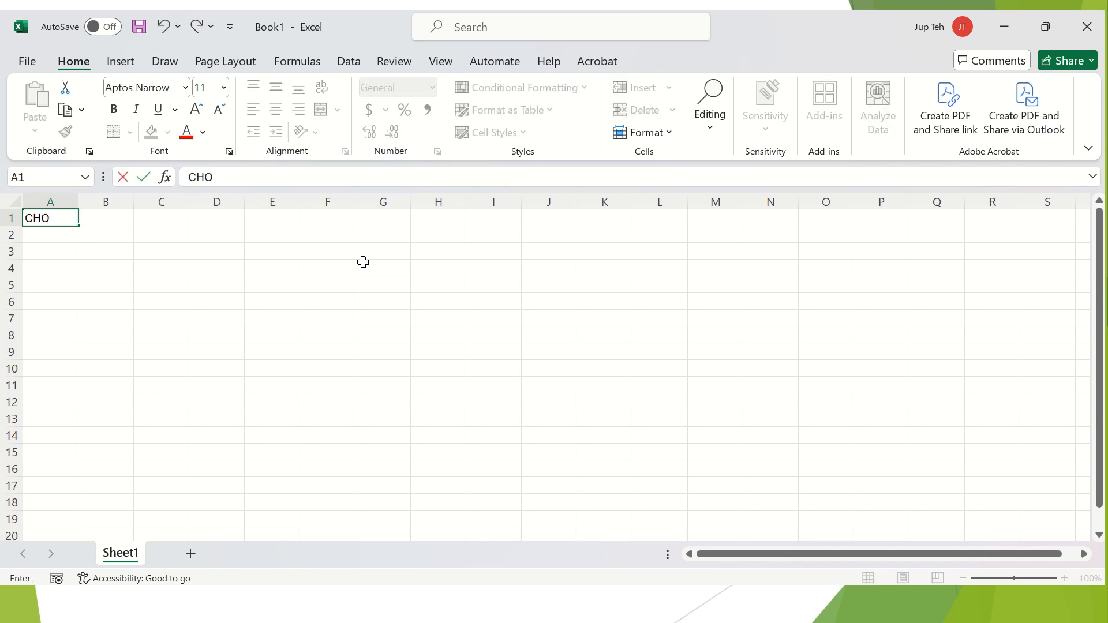
text(CCO TREATS)
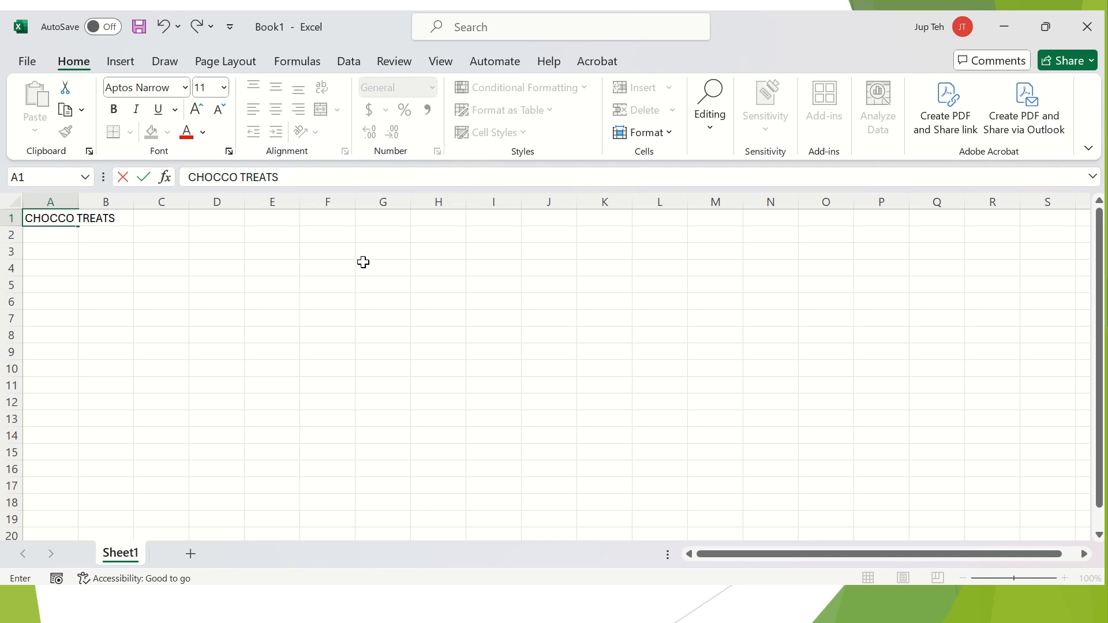
key(Return)
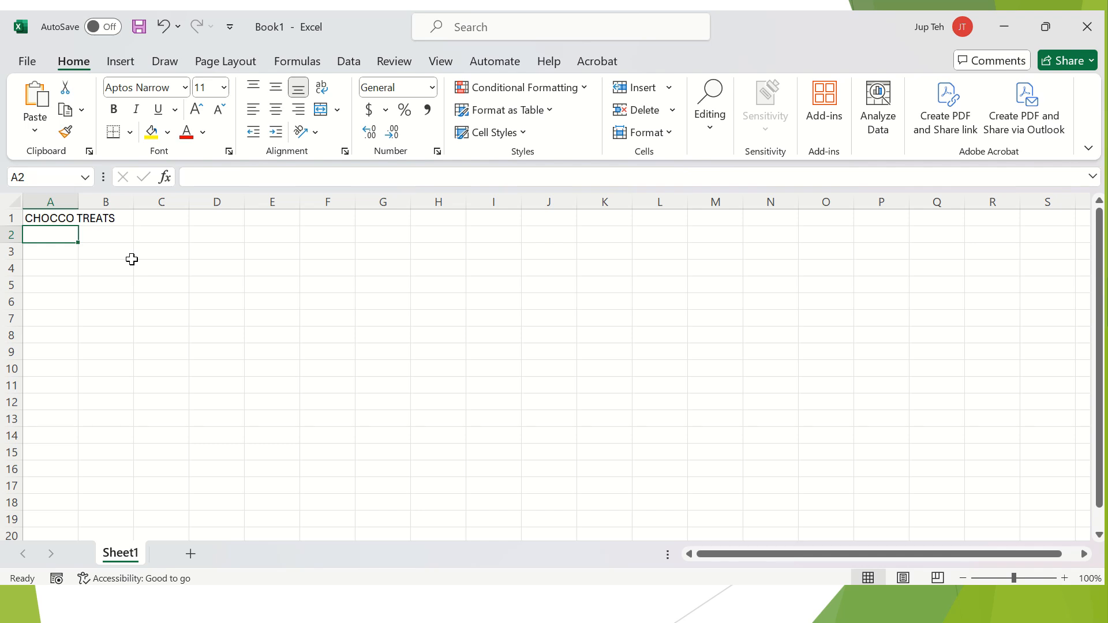
text(Cash Flo)
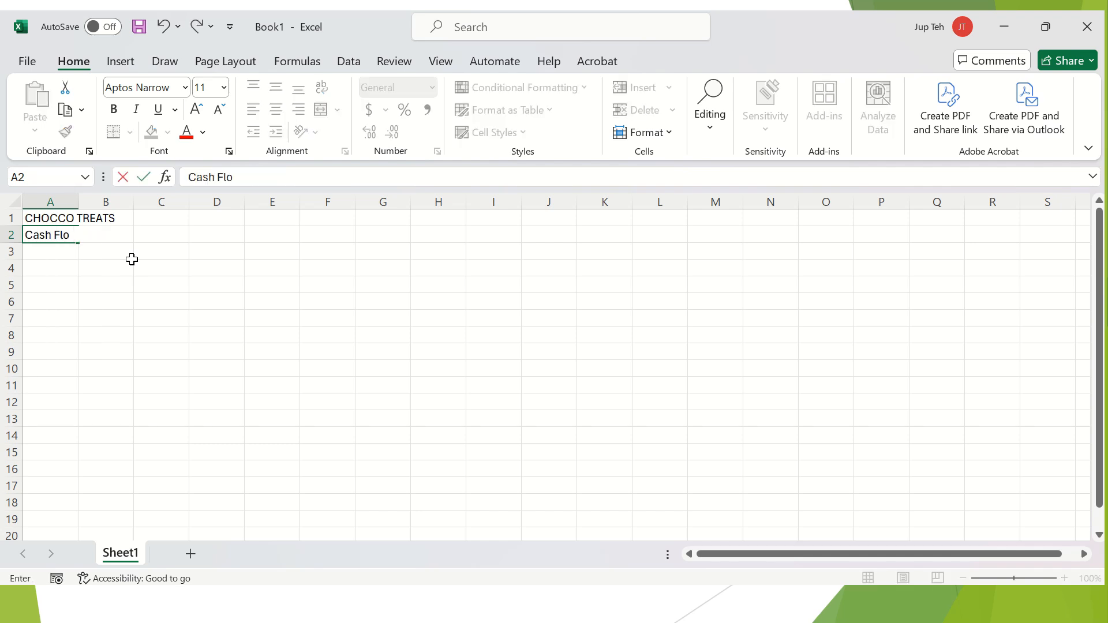
text(w Statement for the month en)
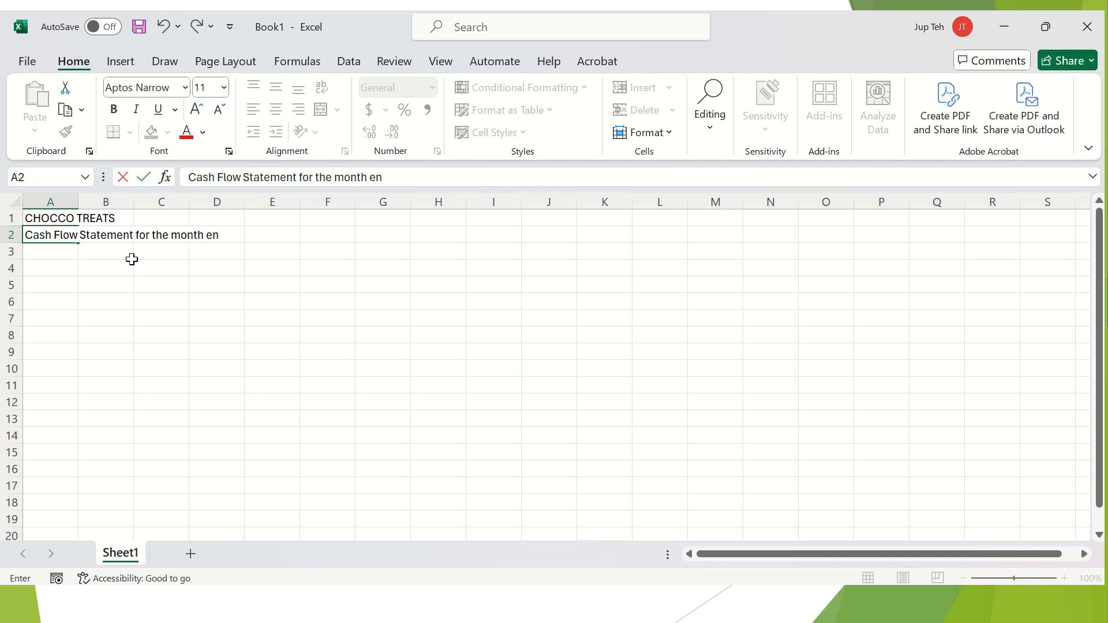
text(ding 30 September 2024)
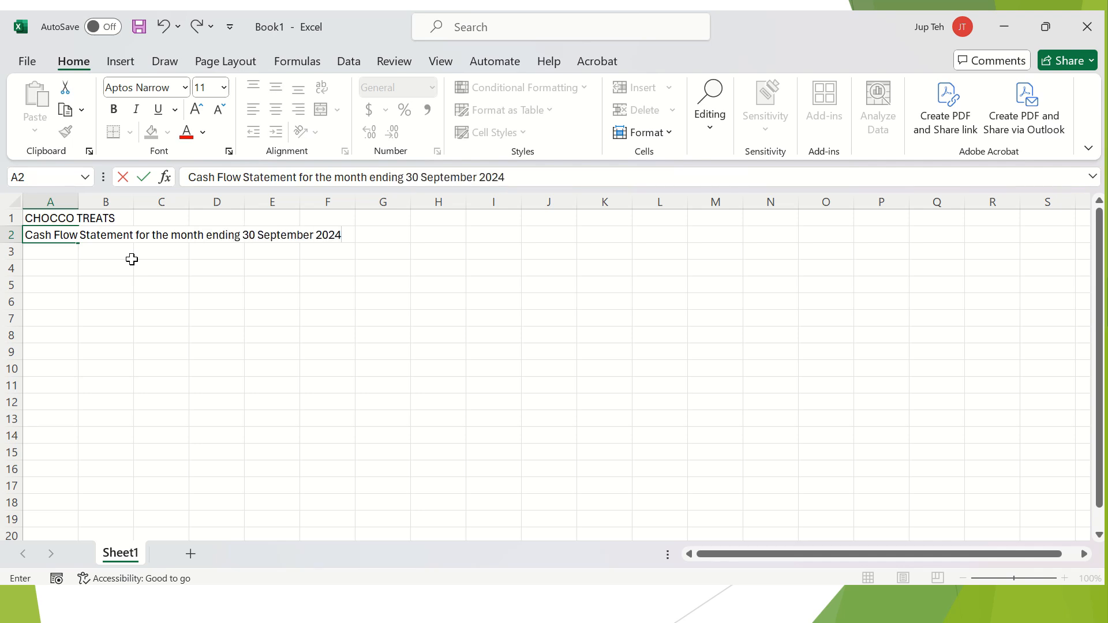
key(Return)
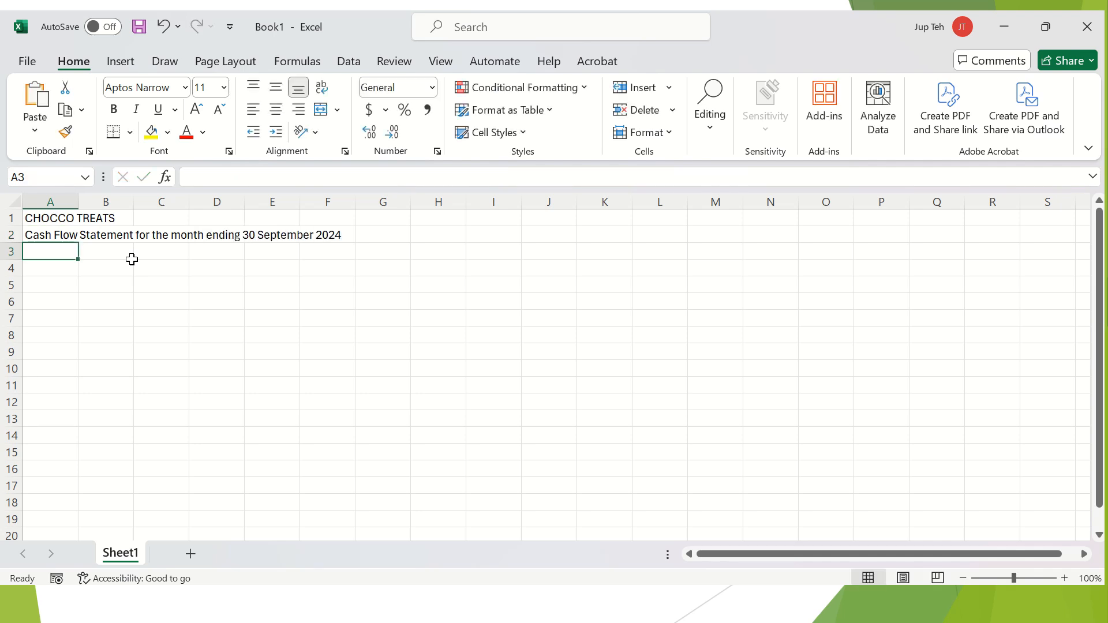
Make CHOCCO TREATS in A1 bold, 14-point and light blue.
click(58, 213)
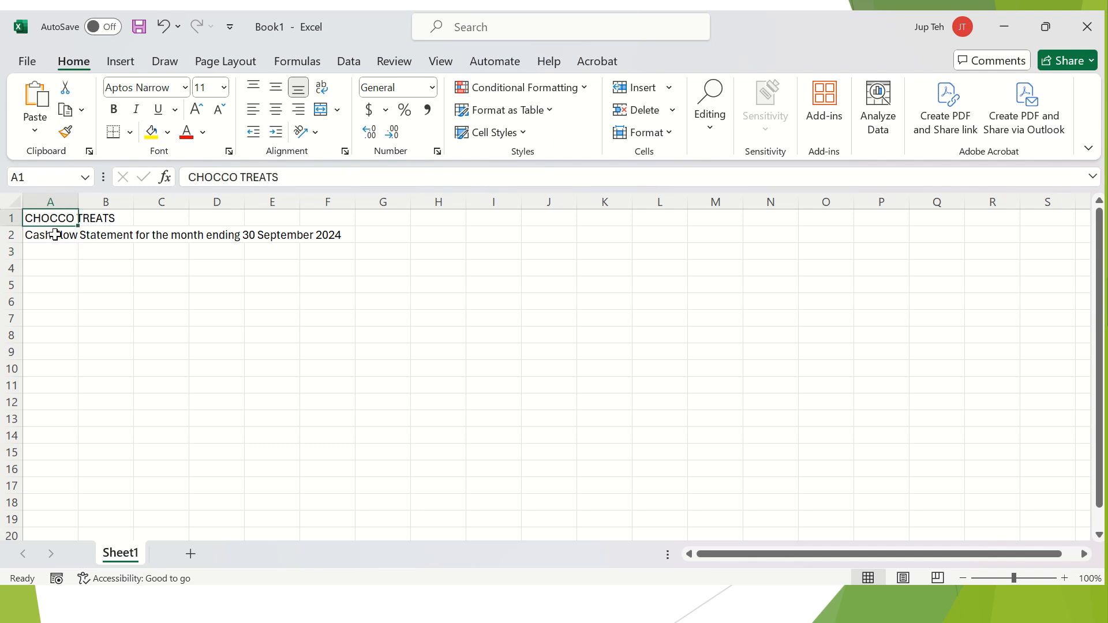
click(120, 117)
click(117, 110)
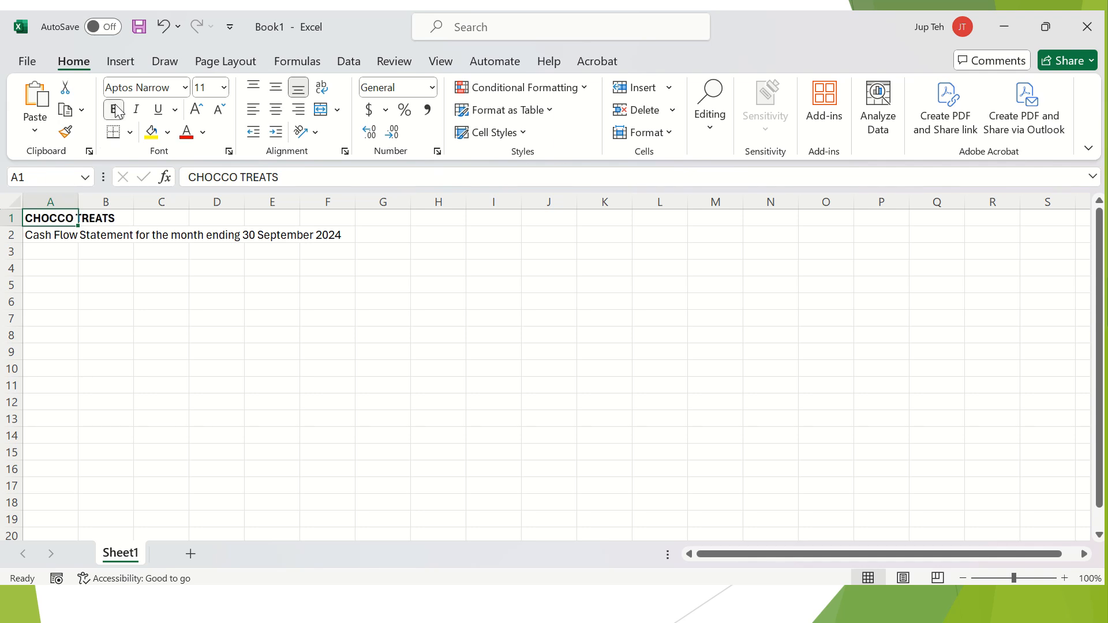
click(197, 111)
click(197, 111)
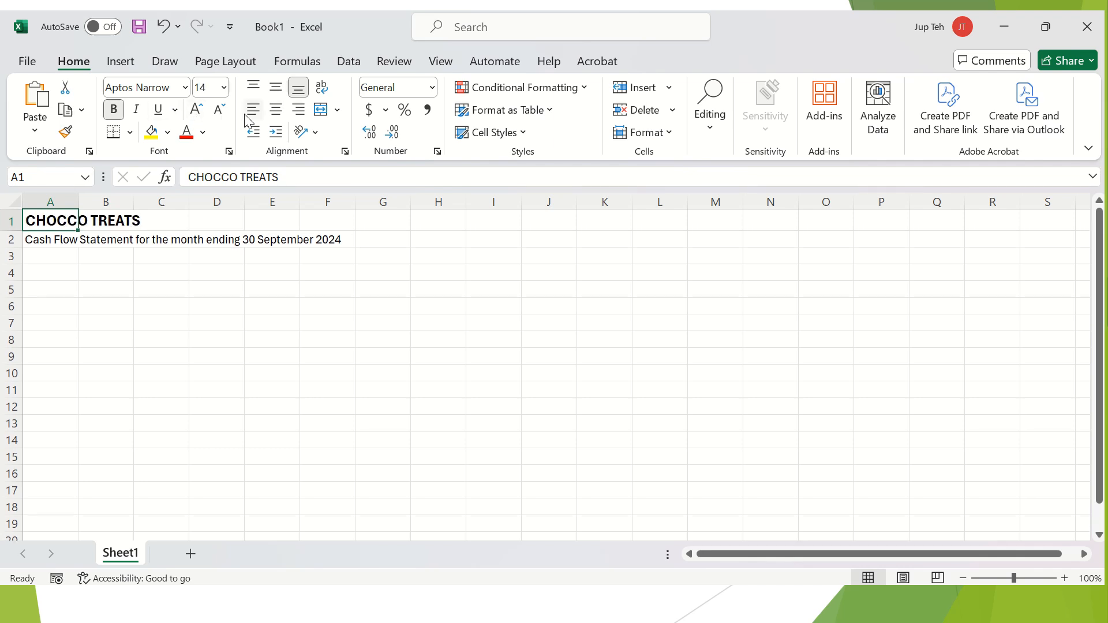
click(204, 139)
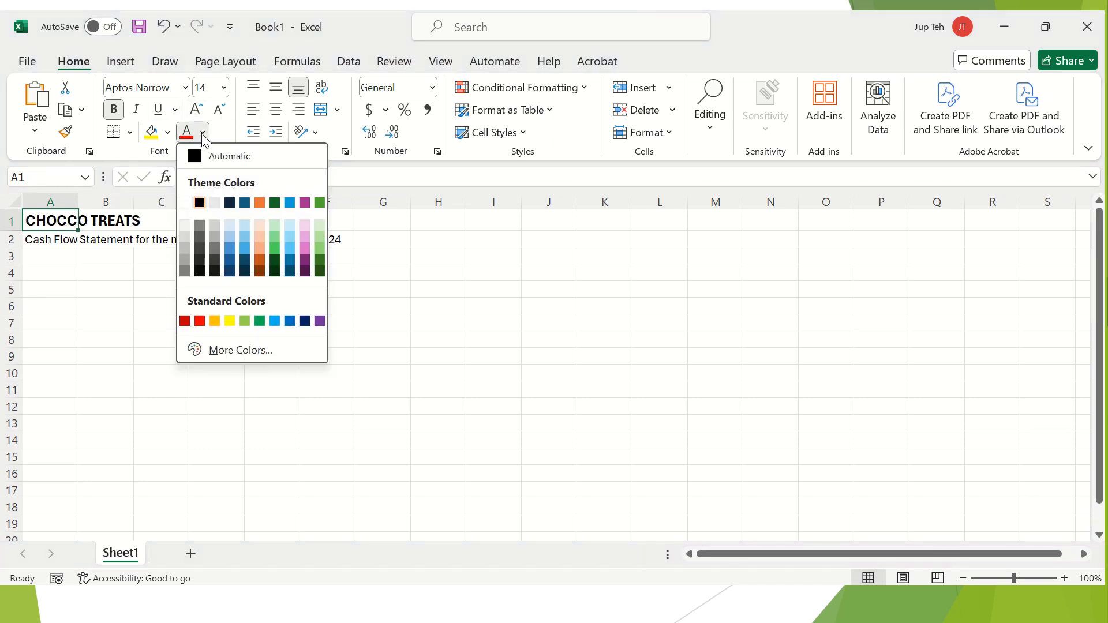
click(275, 321)
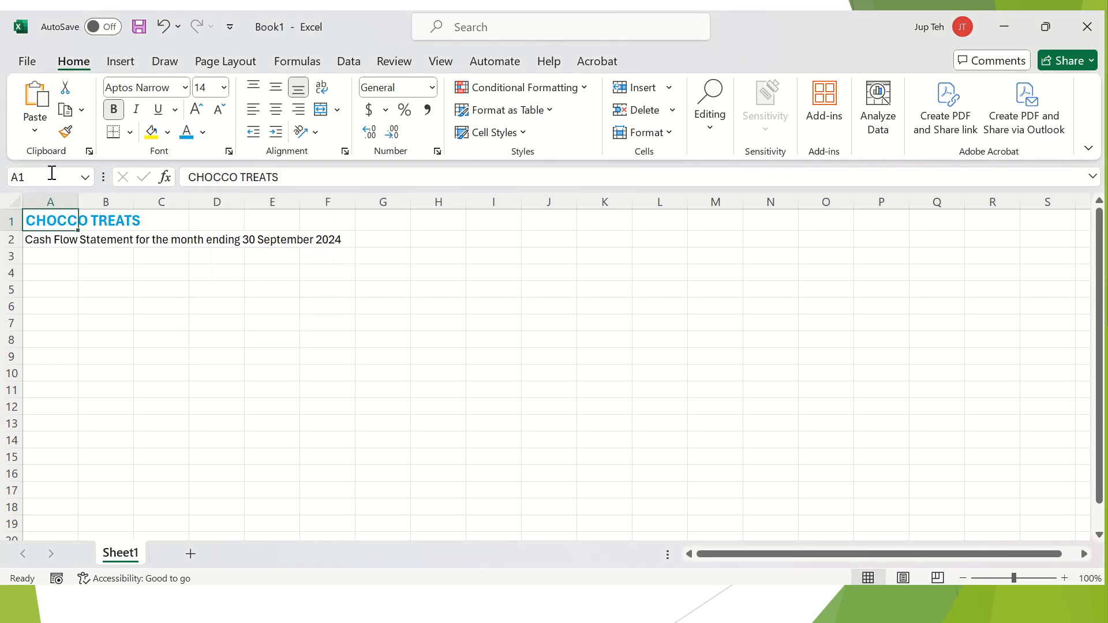
Make the statement title in A2 bold at 14-point size.
click(64, 240)
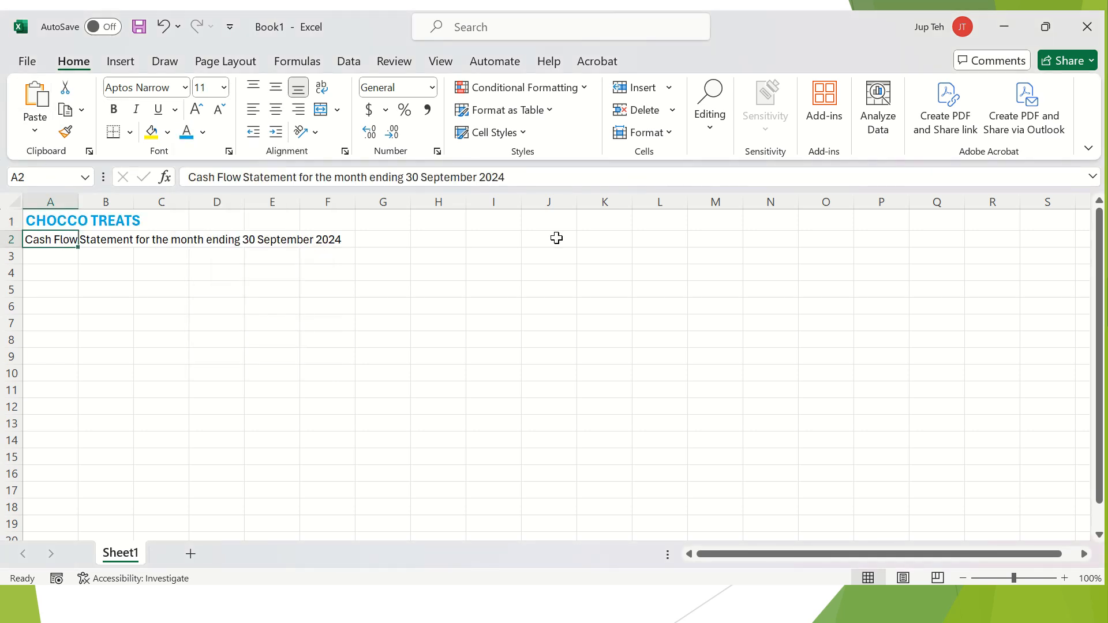
click(118, 112)
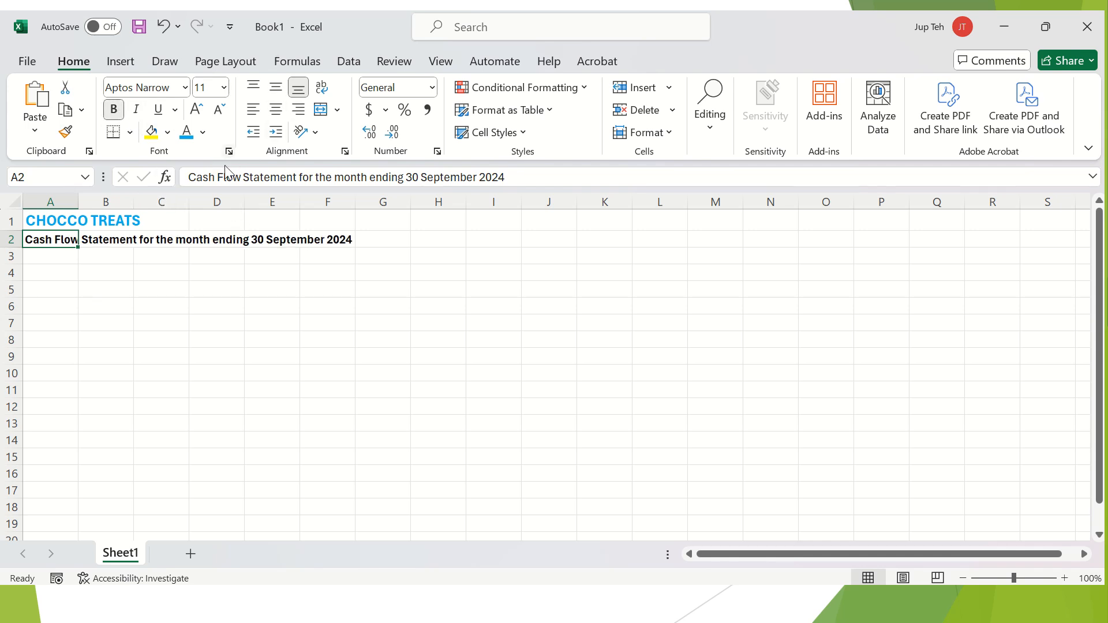
click(57, 268)
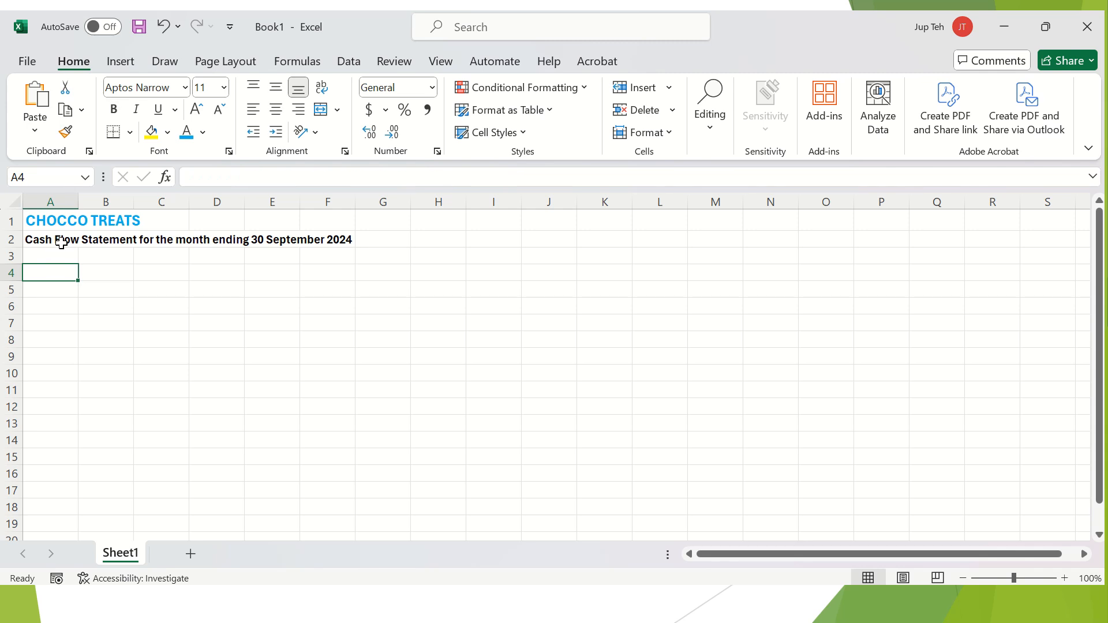
click(58, 240)
click(201, 114)
click(201, 113)
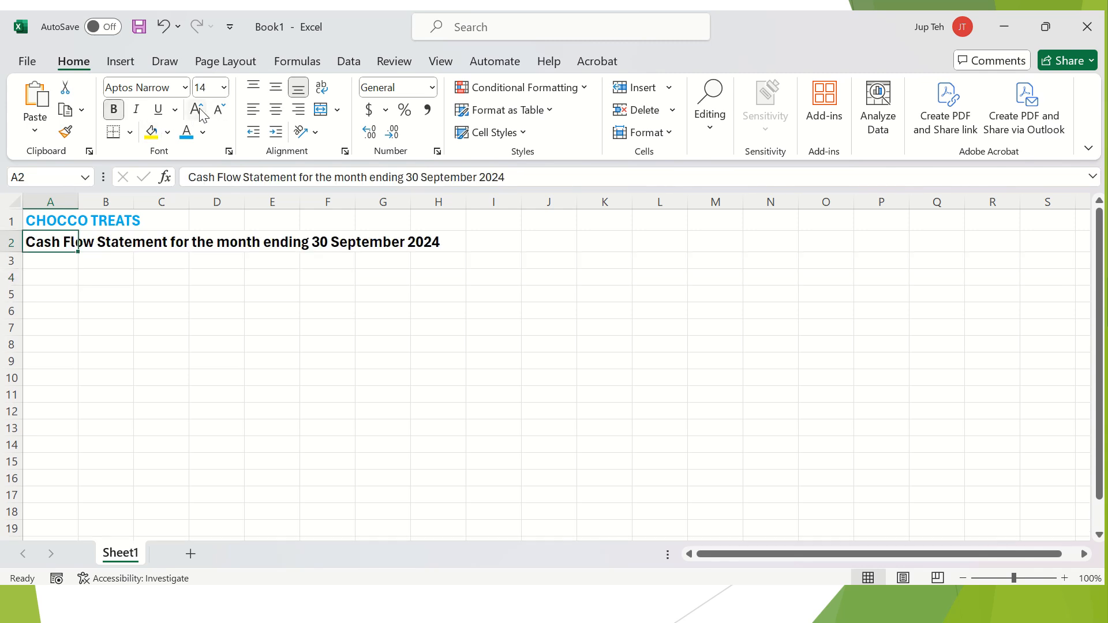
click(46, 277)
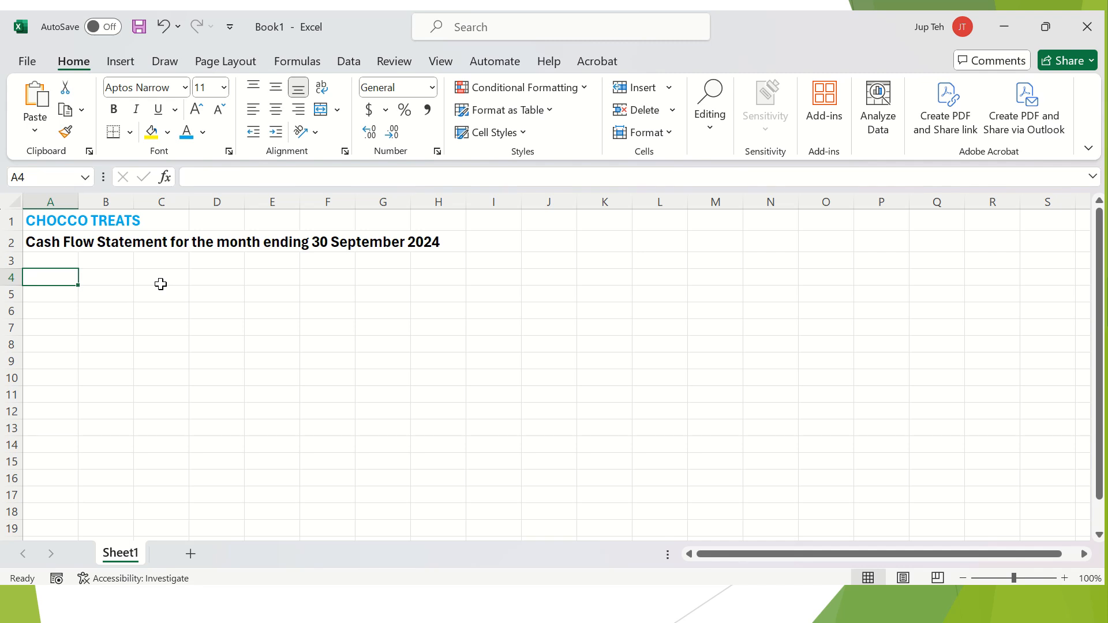
key(Up)
key(Down)
Enter 'Cash Flows from Operating Activities' in A4, bold and underlined.
text(Cash Flows from Operating Activit)
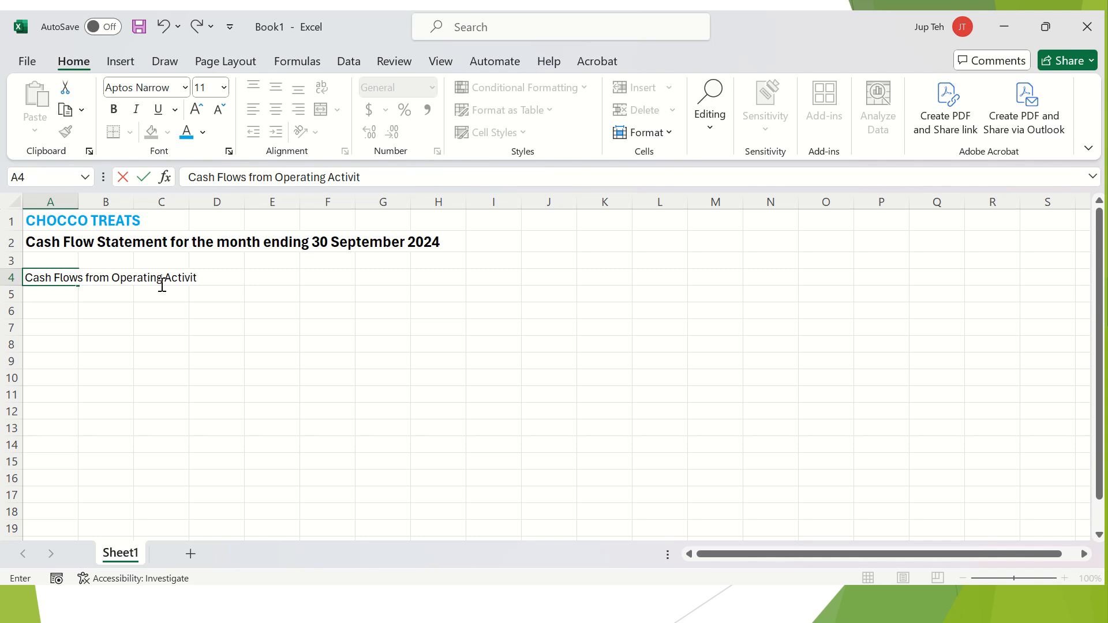
key(Return)
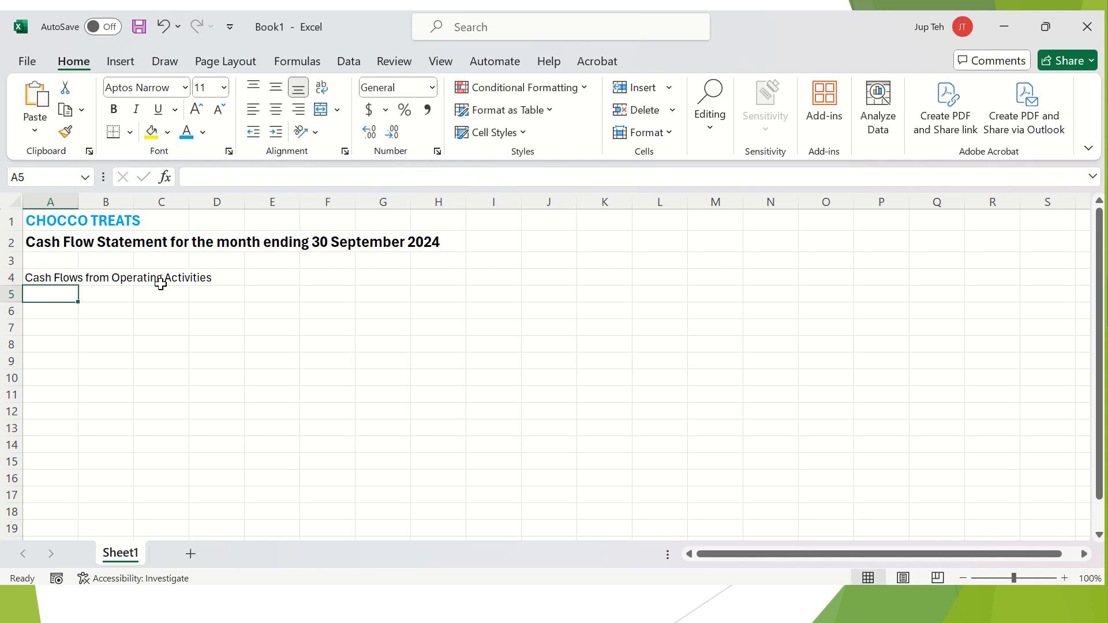
key(Up)
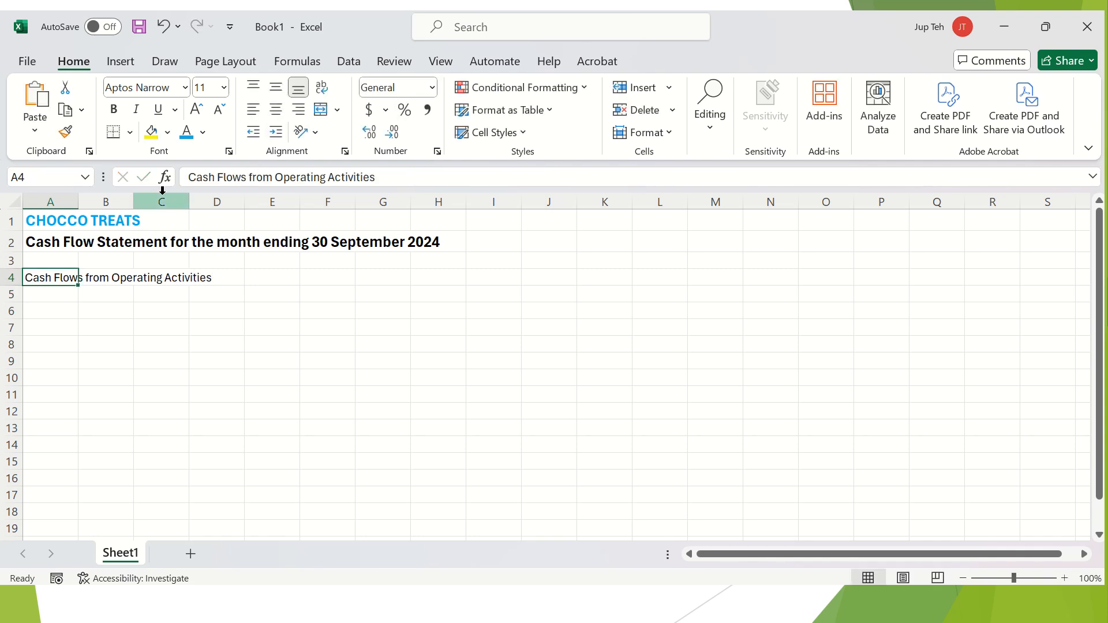
click(114, 109)
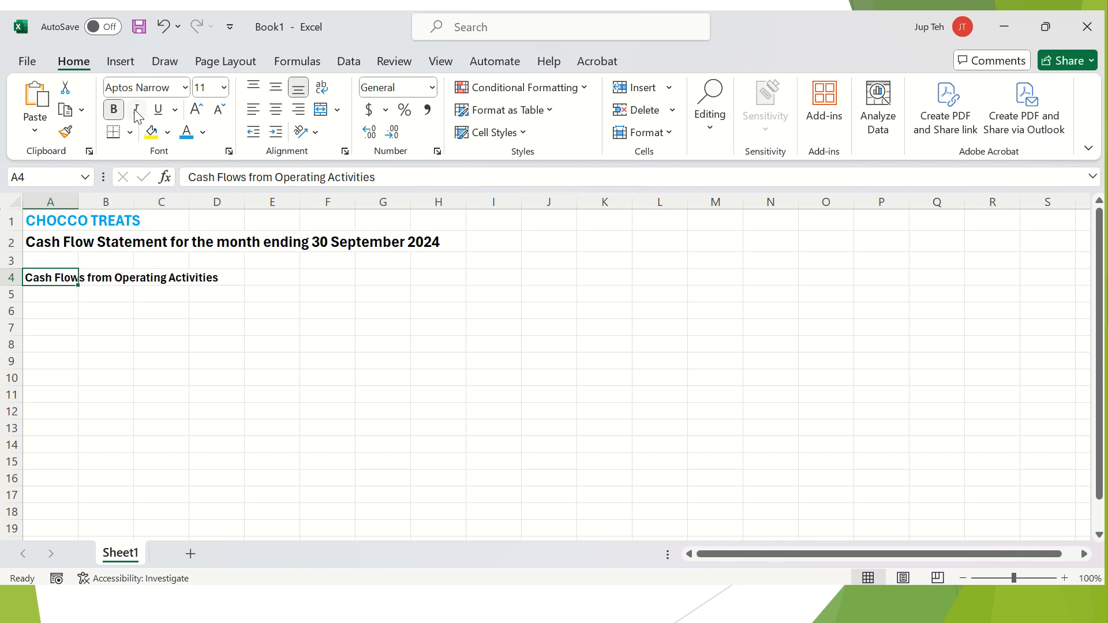
click(160, 112)
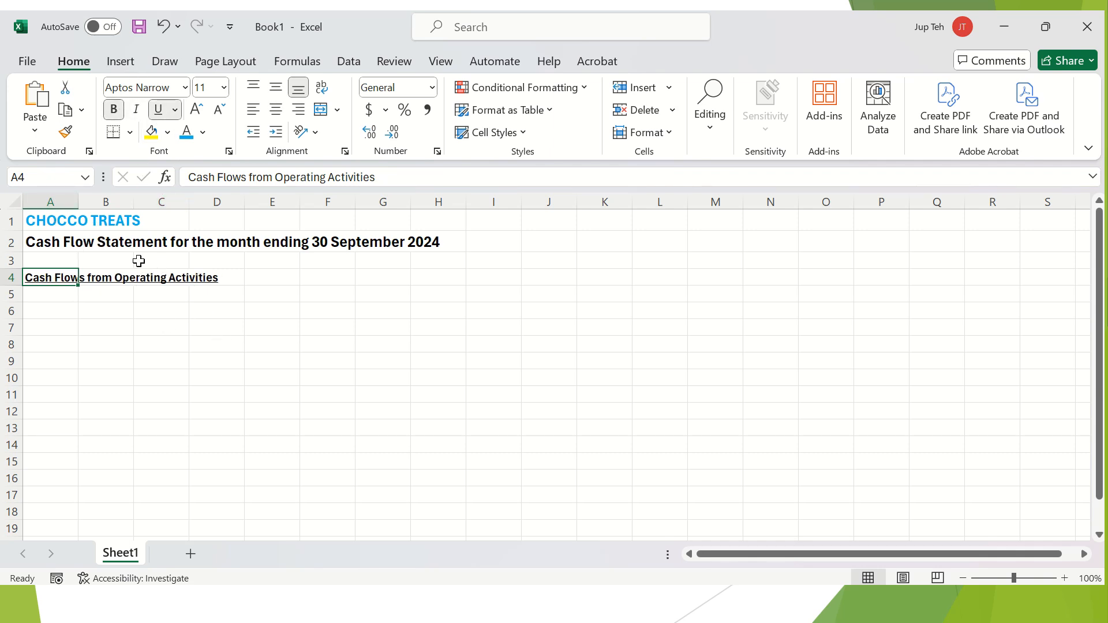
click(151, 306)
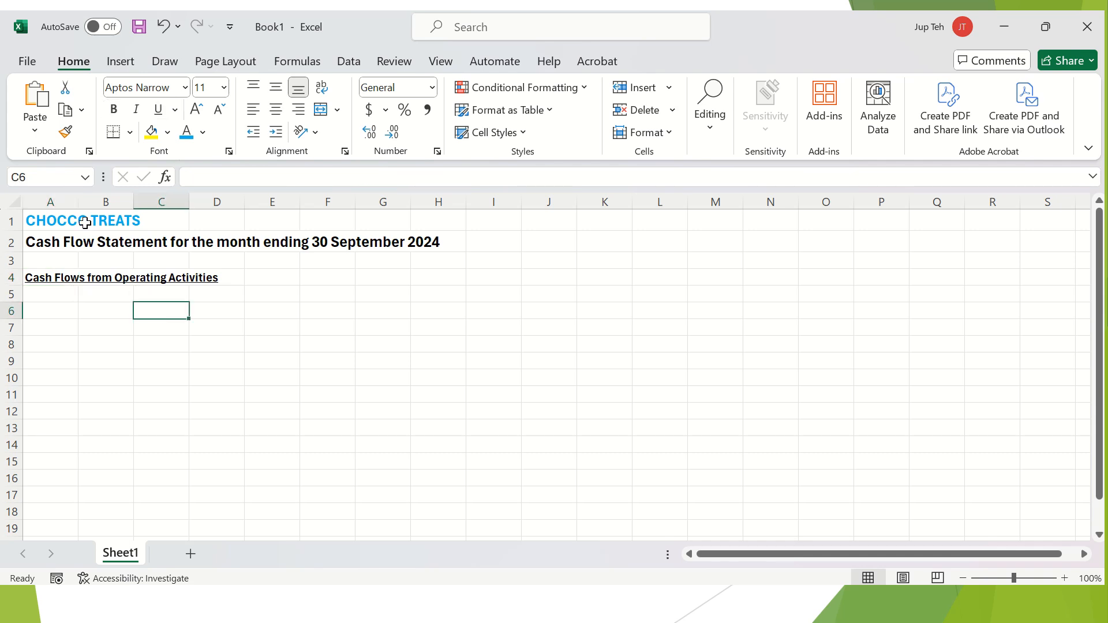
click(53, 201)
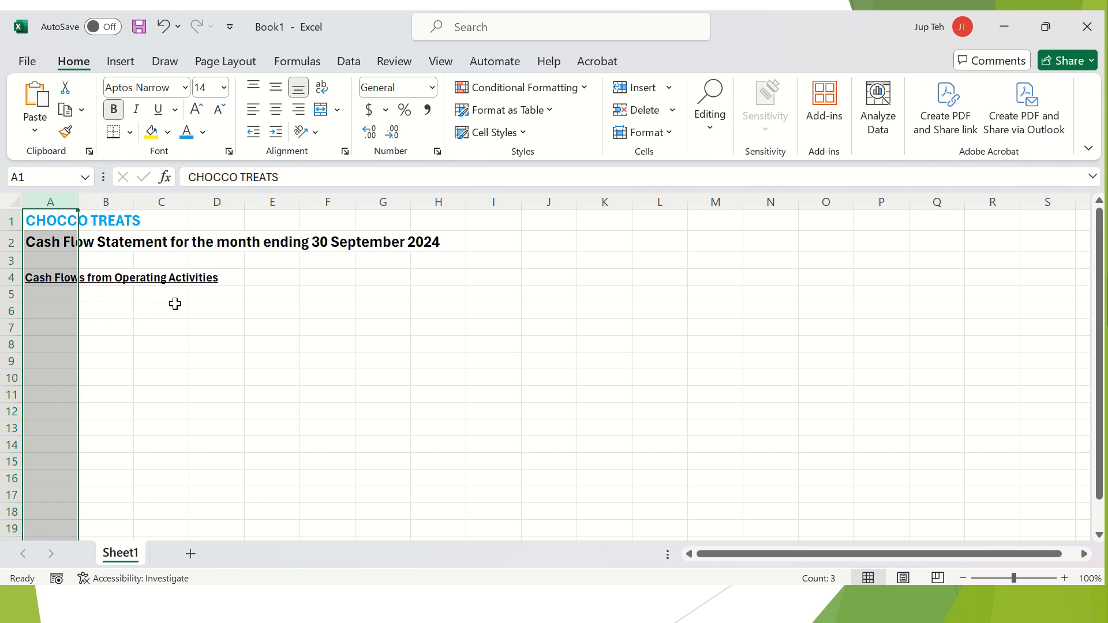
Drag column A's right border wider so the long title and heading fit.
mouse_move(78, 202)
mouse_down()
mouse_move(95, 204)
mouse_move(69, 202)
mouse_up()
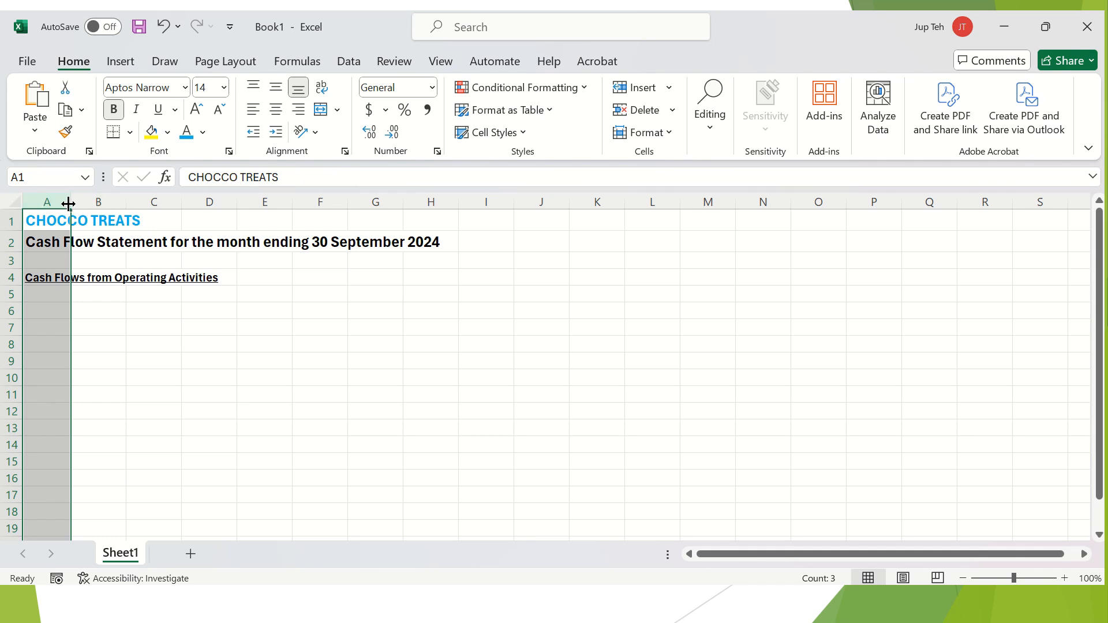
drag(71, 201, 245, 210)
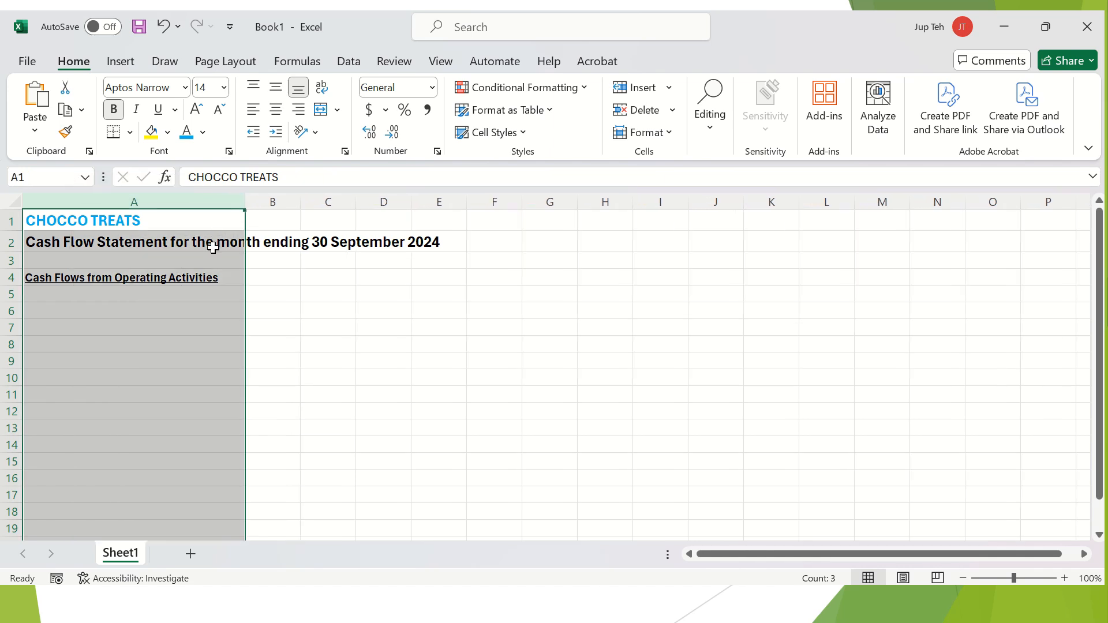
click(217, 292)
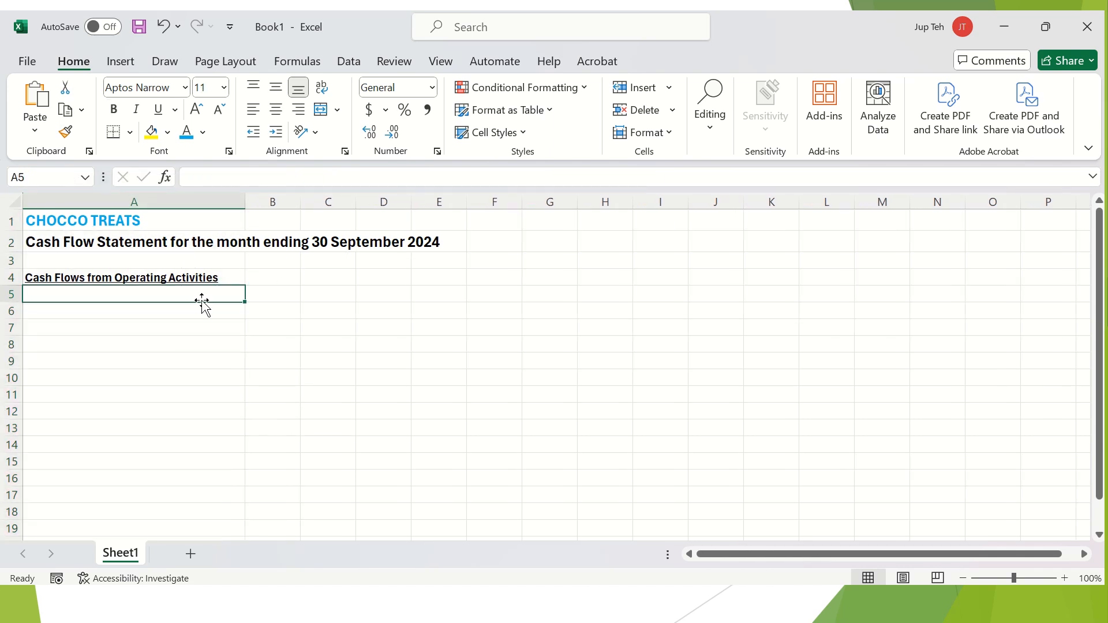
click(228, 262)
click(229, 277)
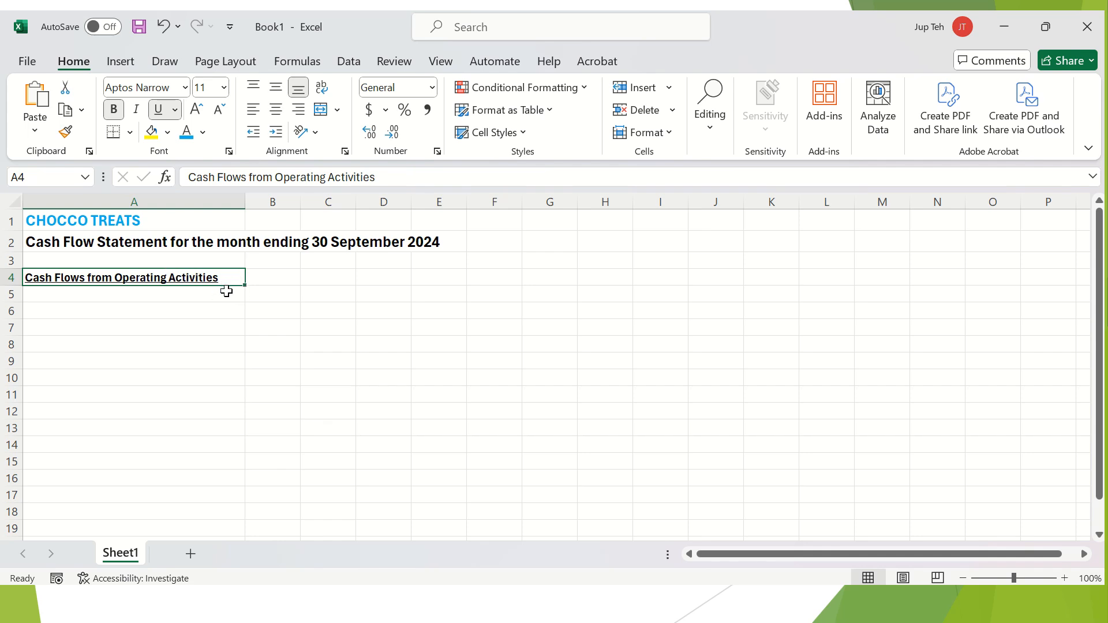
Put $ column headings in B4 and C4 beside the operating heading.
key(Right)
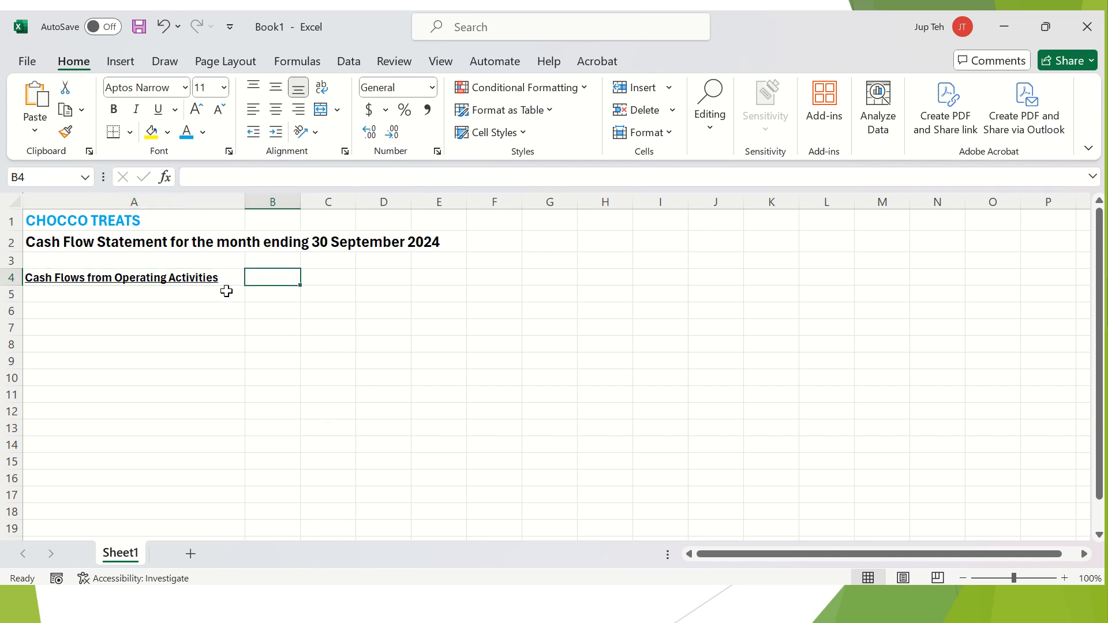
text($)
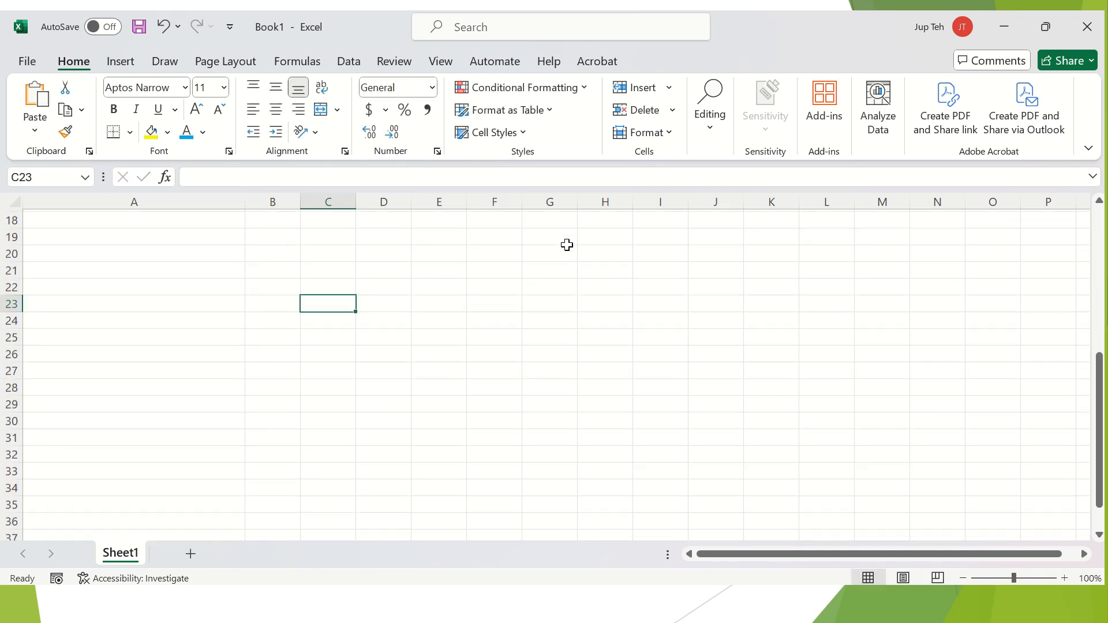
scroll(567, 245, down, 1)
scroll(567, 245, up, 2)
scroll(567, 244, up, 5)
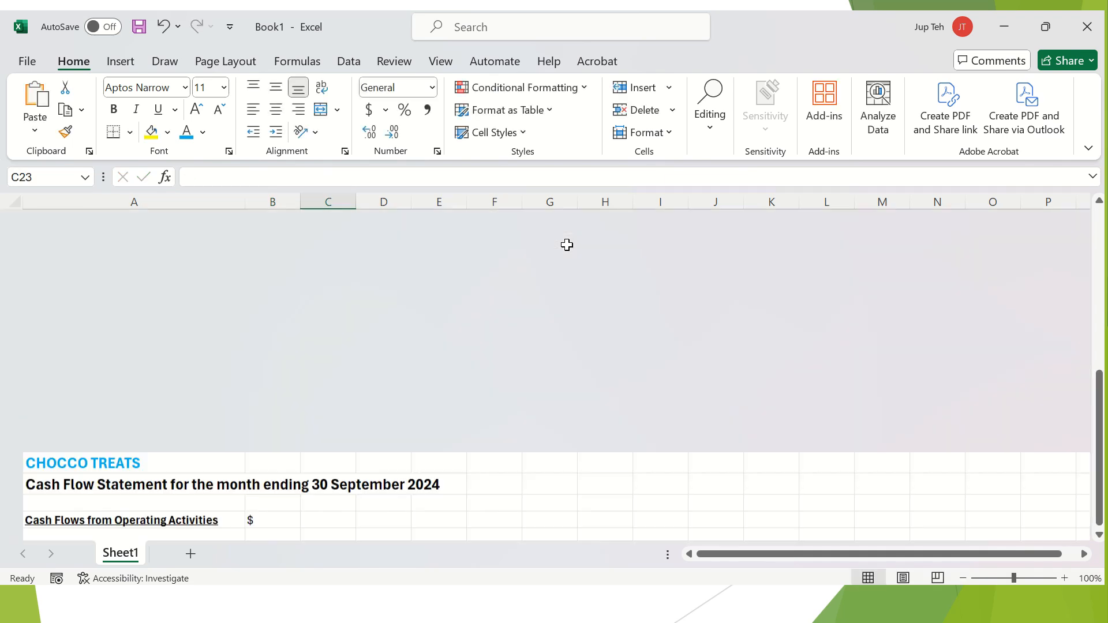
click(285, 274)
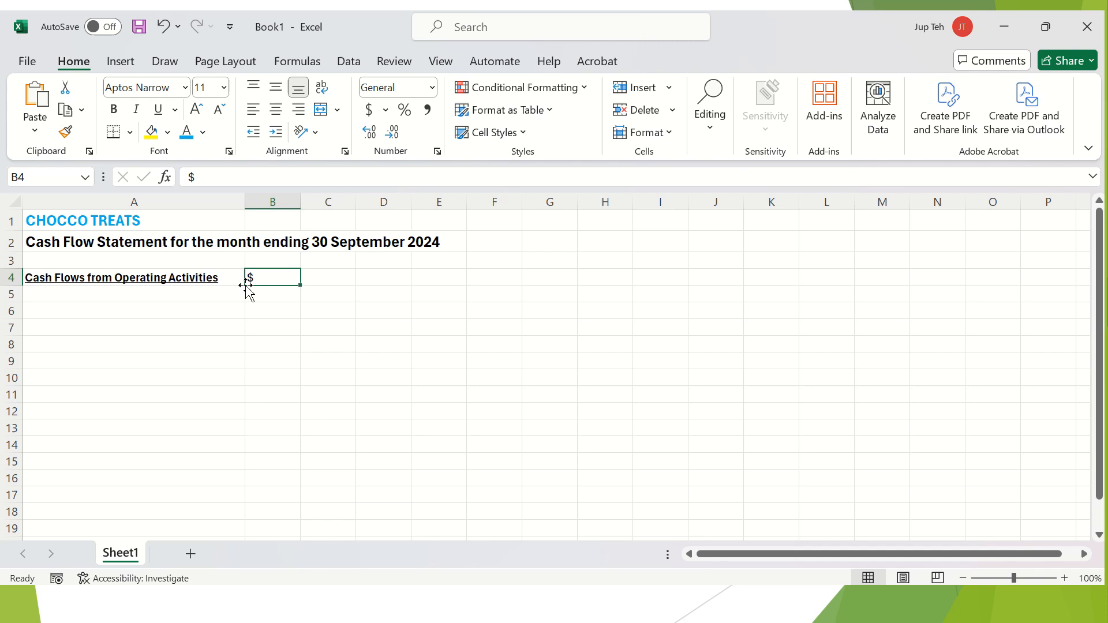
click(337, 277)
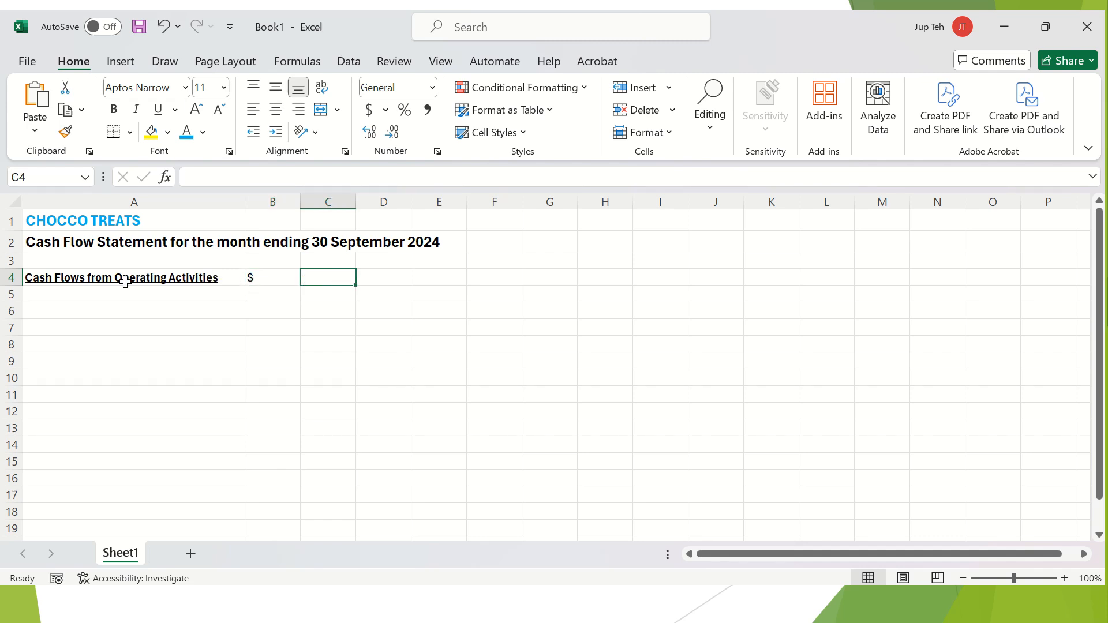
click(280, 275)
click(144, 279)
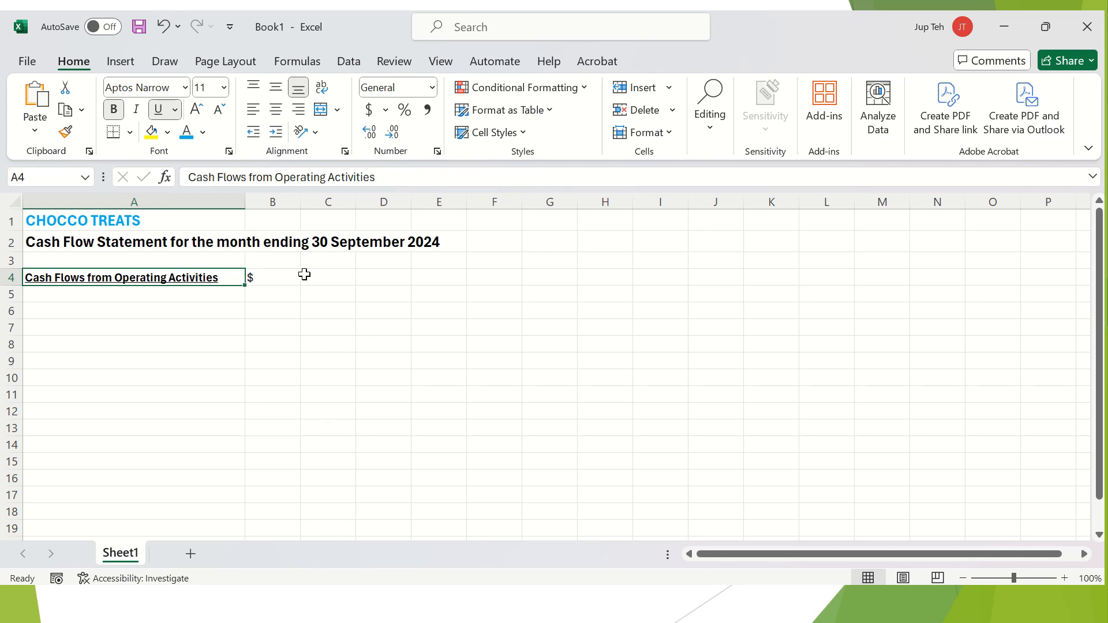
click(329, 277)
key(Left)
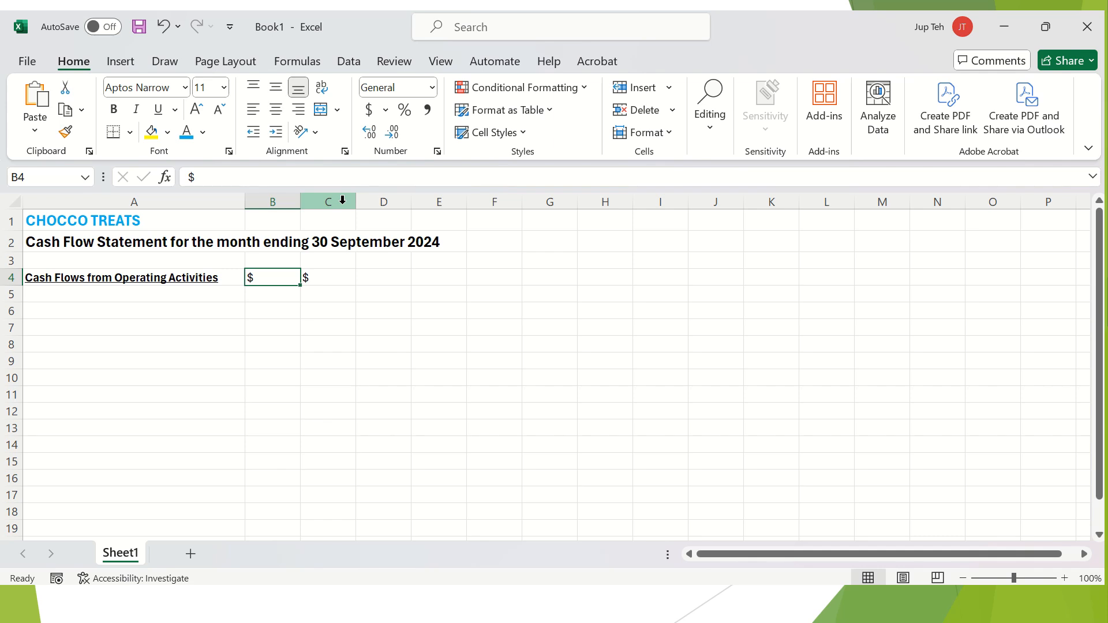
drag(342, 200, 275, 202)
Apply Accounting number format to columns B and C.
click(368, 110)
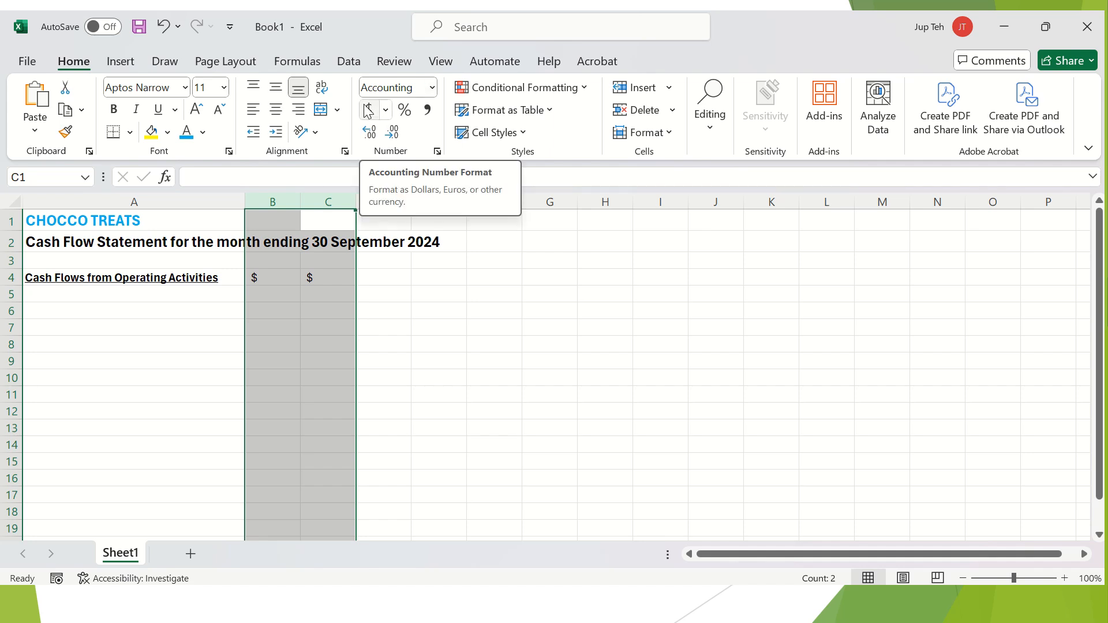
click(264, 203)
drag(264, 203, 329, 199)
click(369, 111)
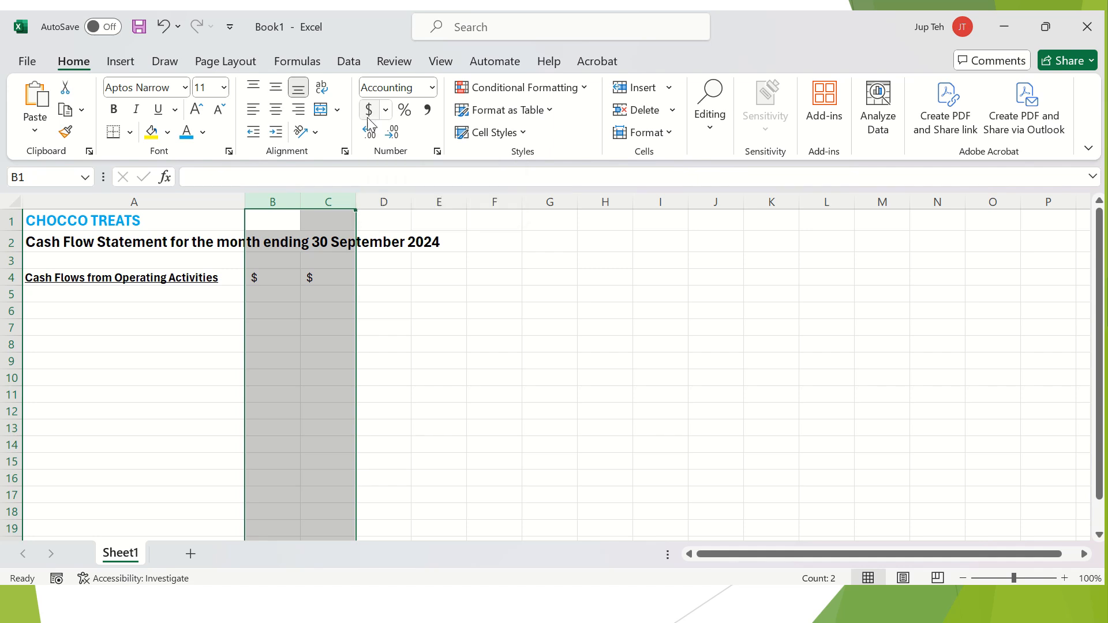
click(277, 279)
Enter sample amounts 1500 and 5000 in B5:C5, and 3000 and 4000 in B6:C6.
click(275, 299)
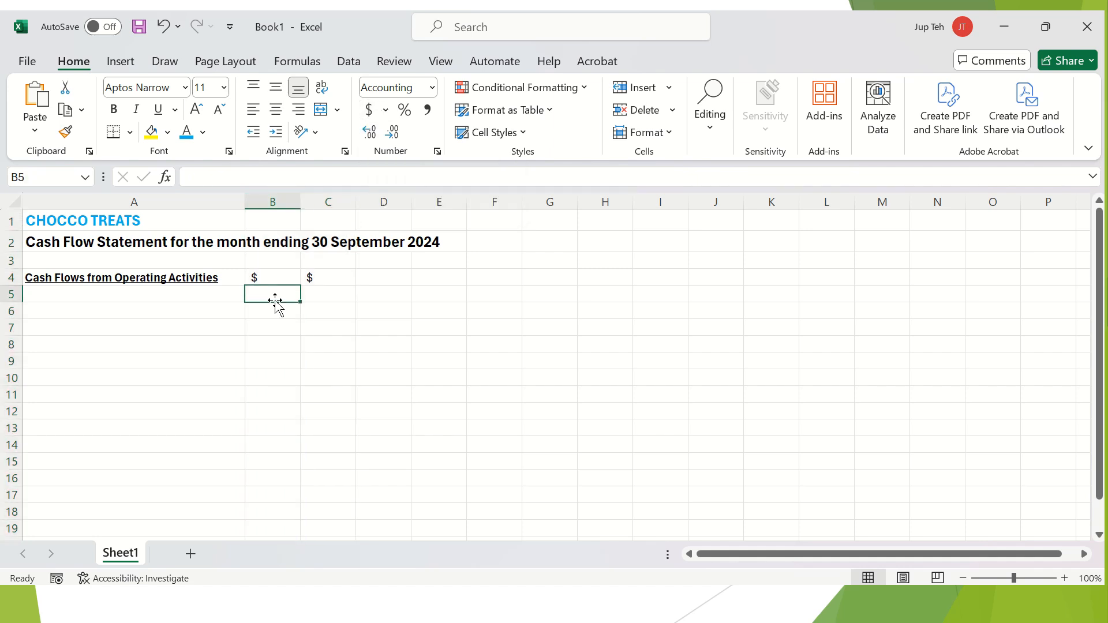
text(1,500)
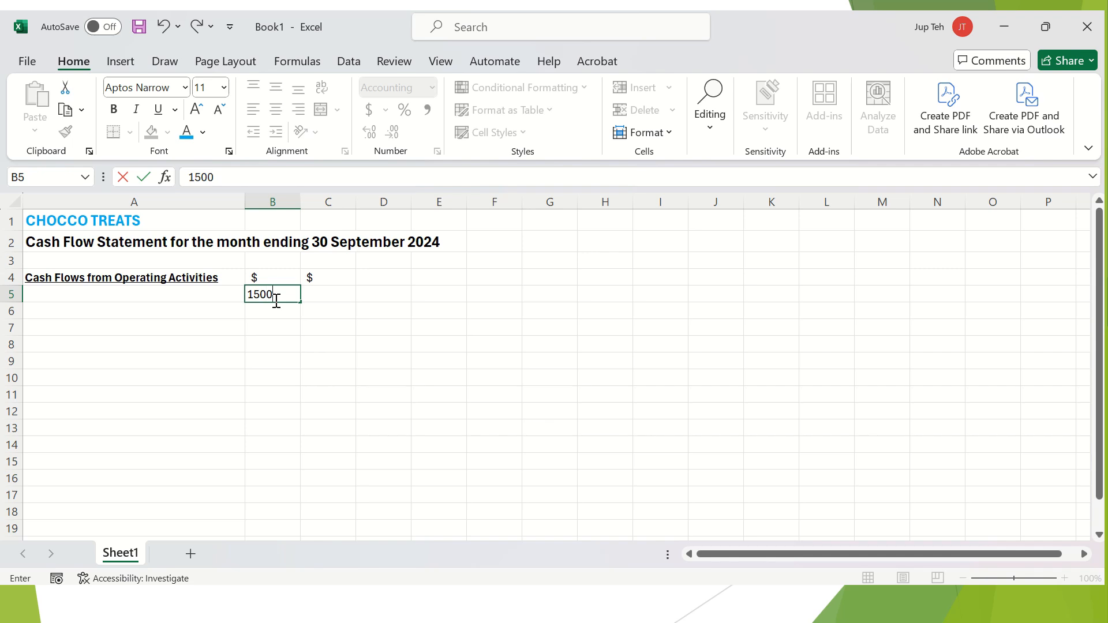
key(Return)
click(335, 293)
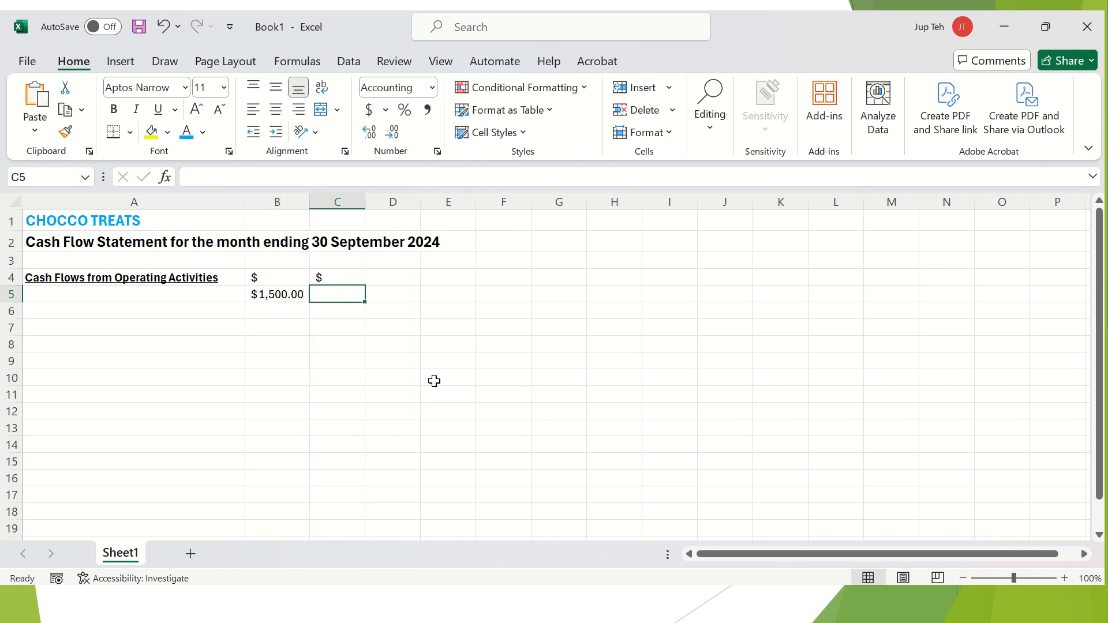
text(5000)
key(Return)
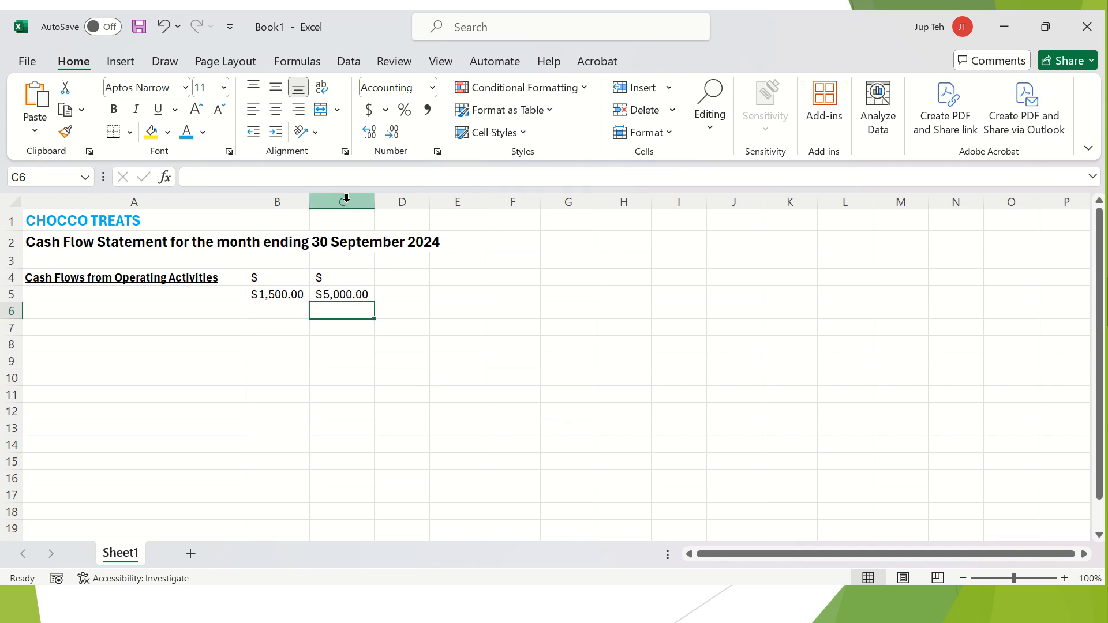
click(291, 311)
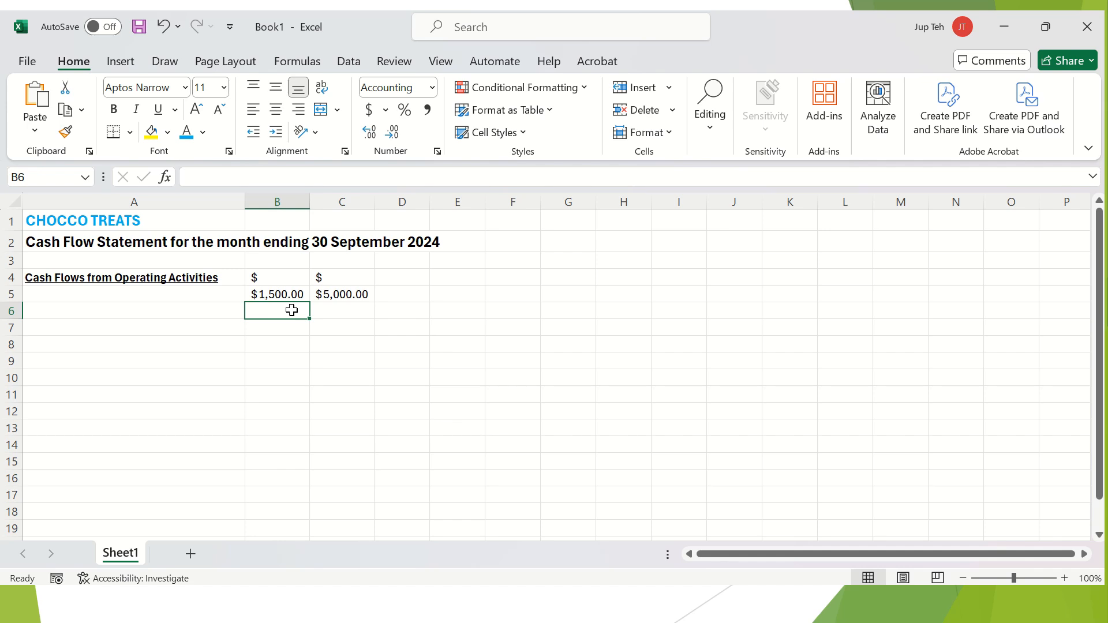
text(3000)
key(Return)
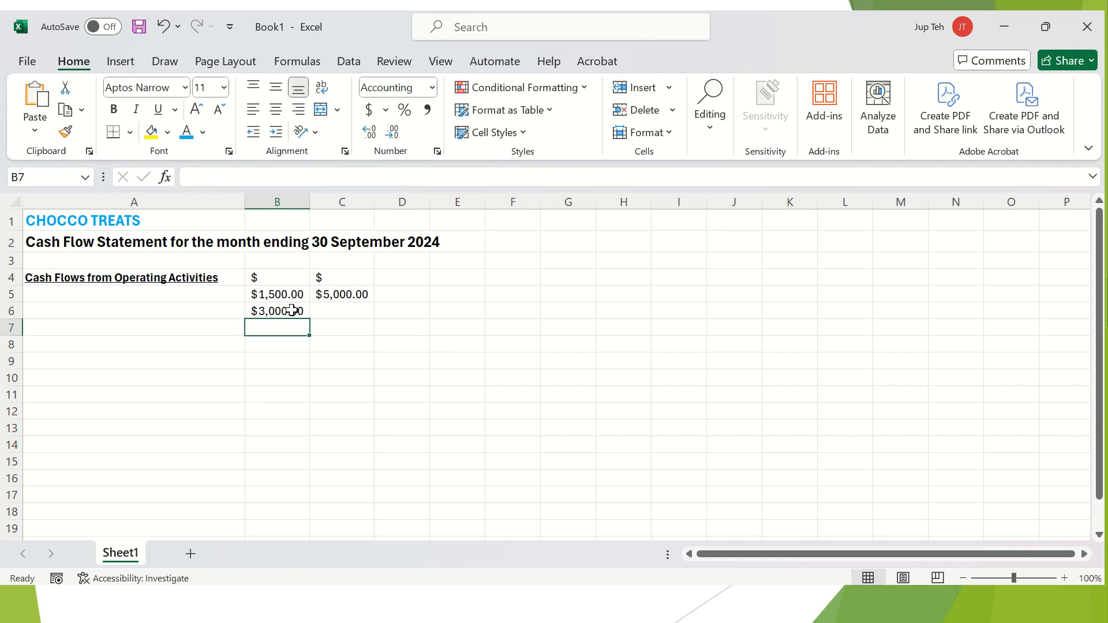
key(Up)
key(Right)
text(4000)
key(Return)
key(Up)
key(Left)
key(Up)
key(Down)
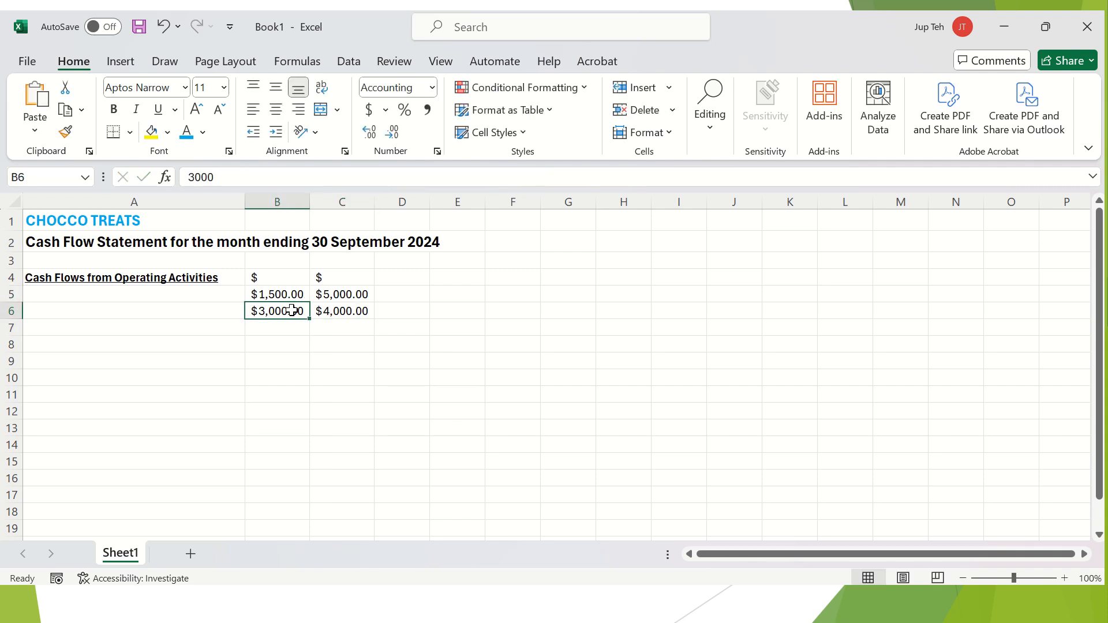
key(Right)
key(Down)
Switch columns B and C to Comma Style with zero decimal places.
drag(277, 202, 344, 204)
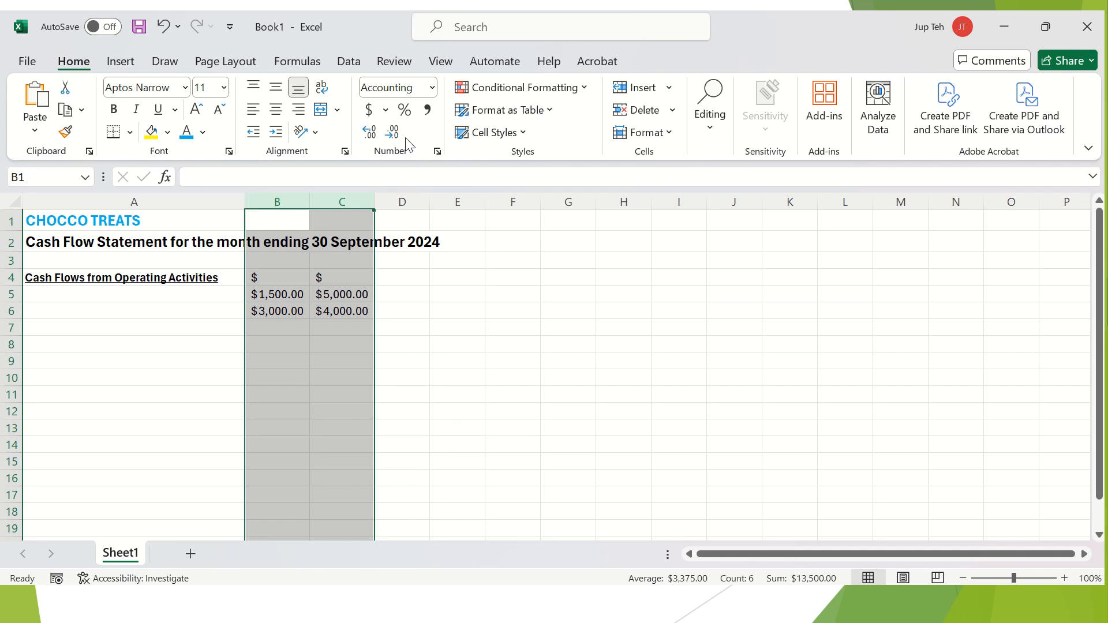
click(427, 111)
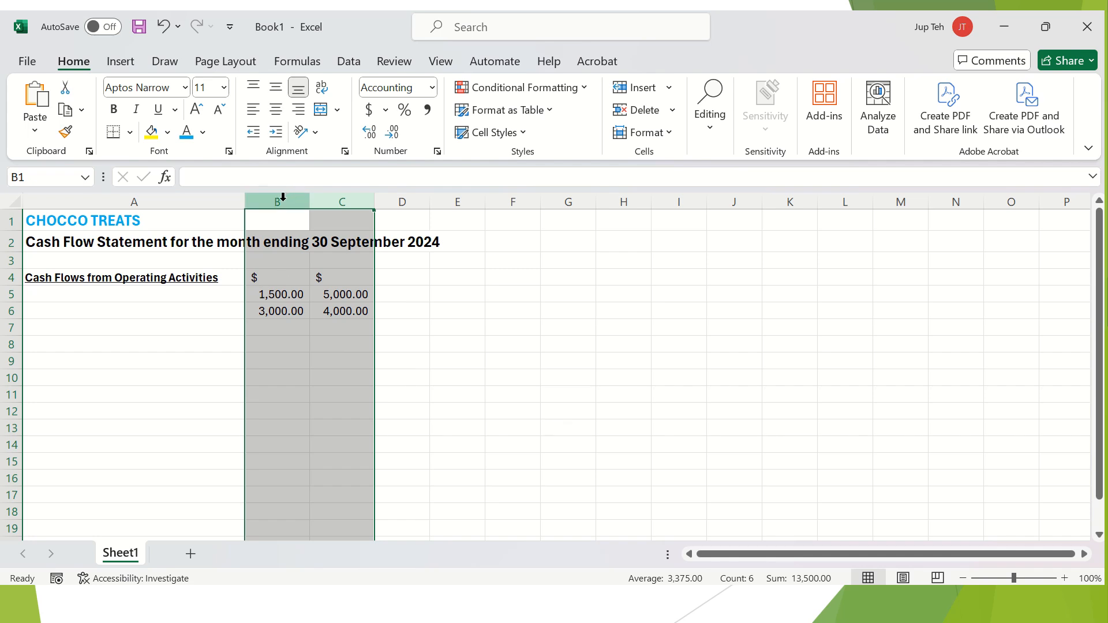
drag(283, 198, 339, 195)
click(394, 137)
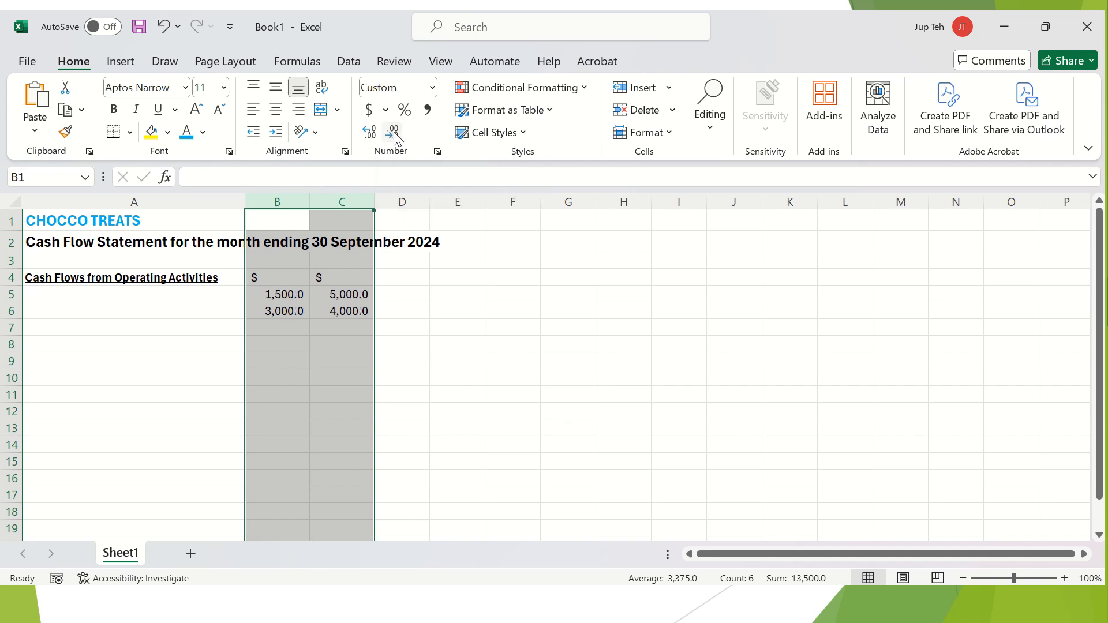
click(394, 136)
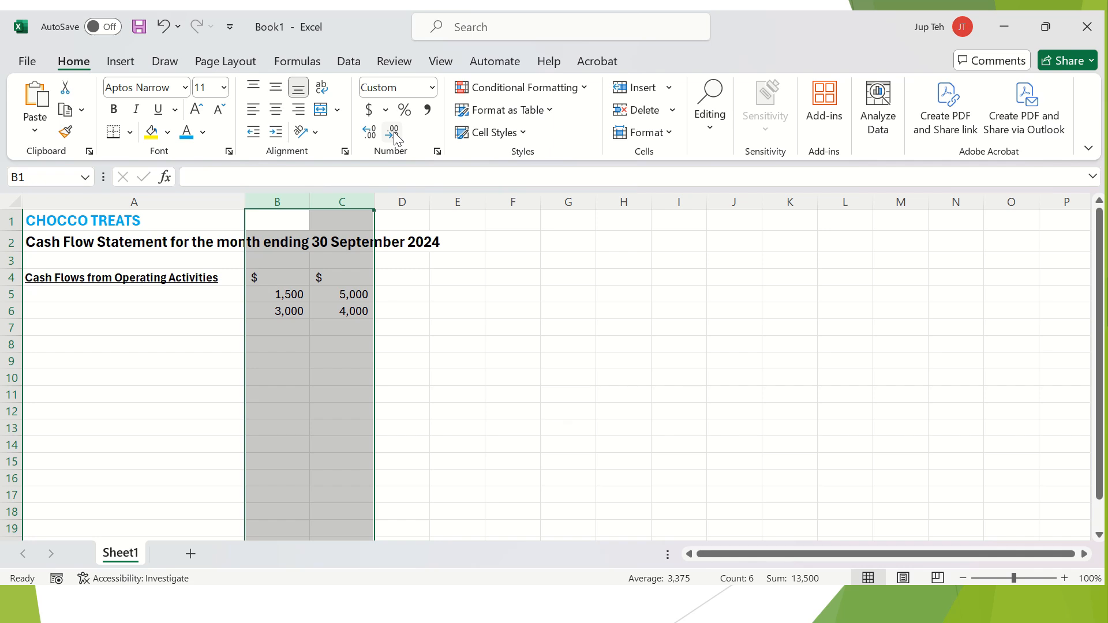
click(319, 349)
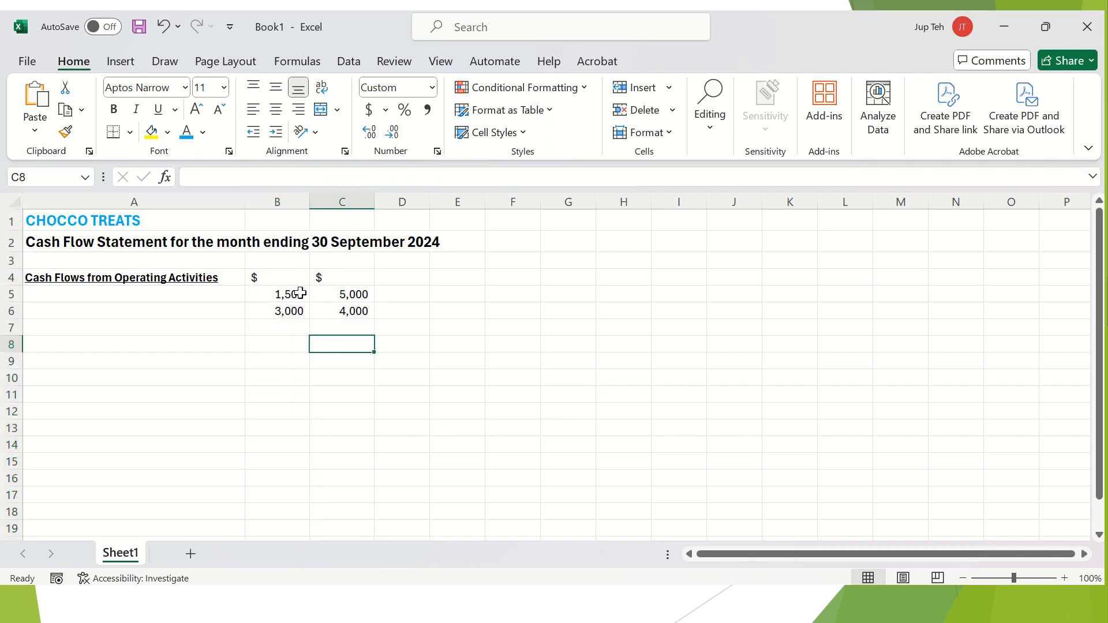
Delete the four sample amounts in B5:C6 and move down to A14.
drag(278, 299, 328, 310)
key(Delete)
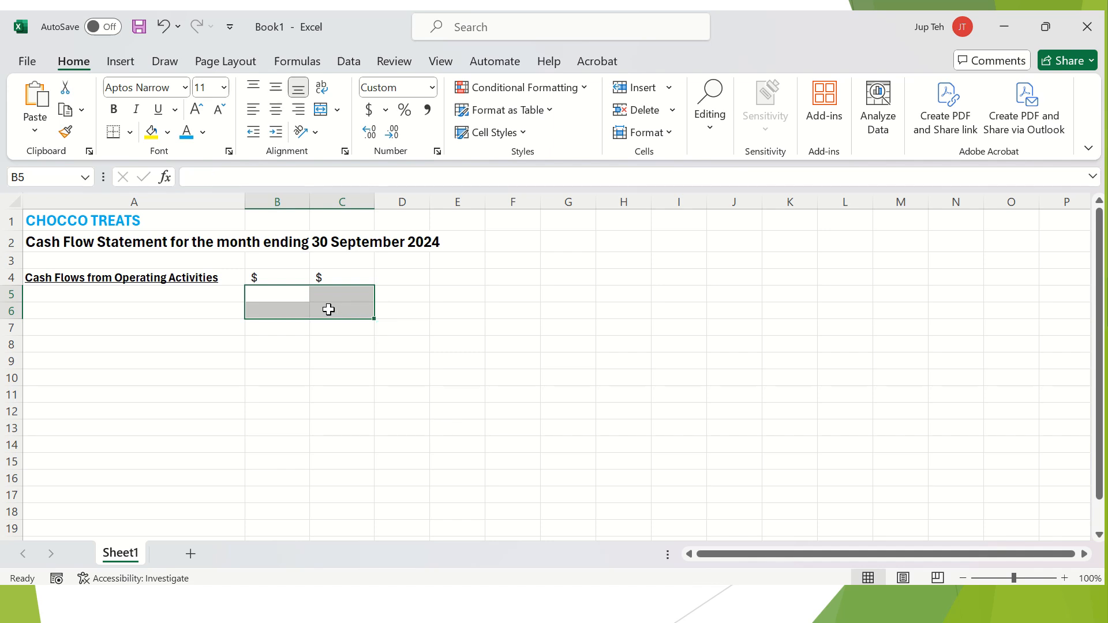
key(Left)
key(Down)
key(Down)
key(Down)
key(Down)
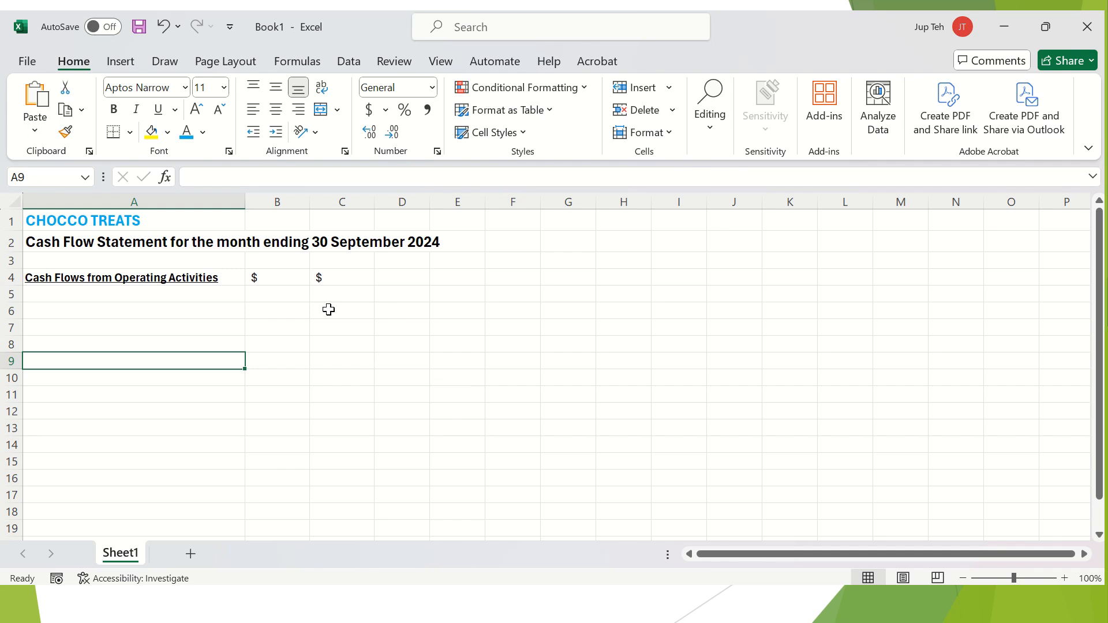
key(Up)
key(Up)
key(Down)
key(Down)
key(Down)
key(Down)
key(Down)
key(Down)
key(Down)
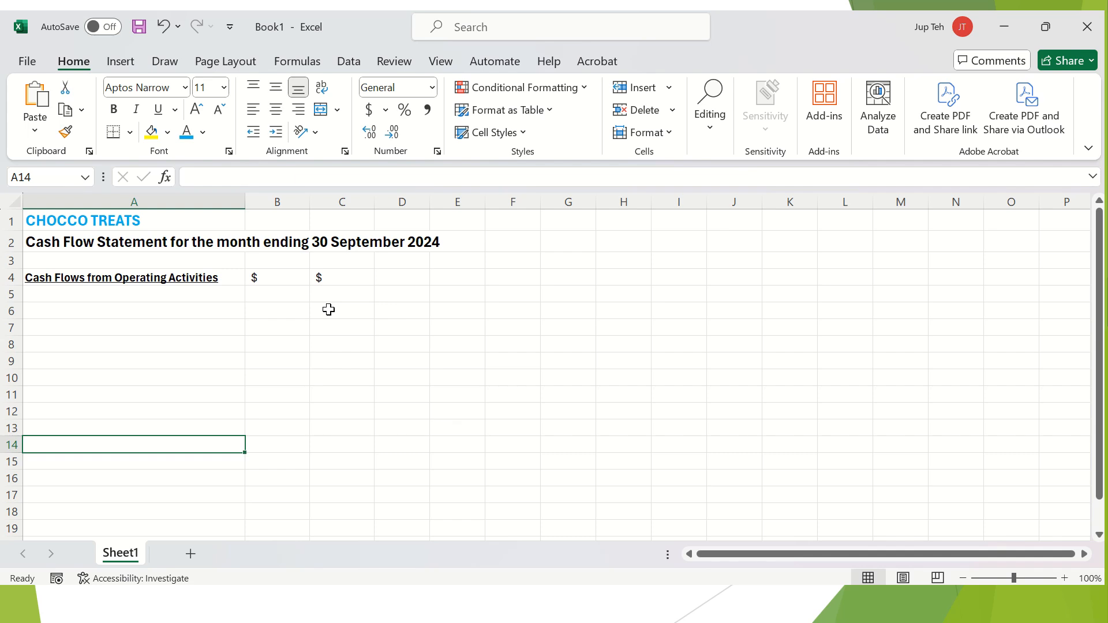
scroll(329, 310, down, 1)
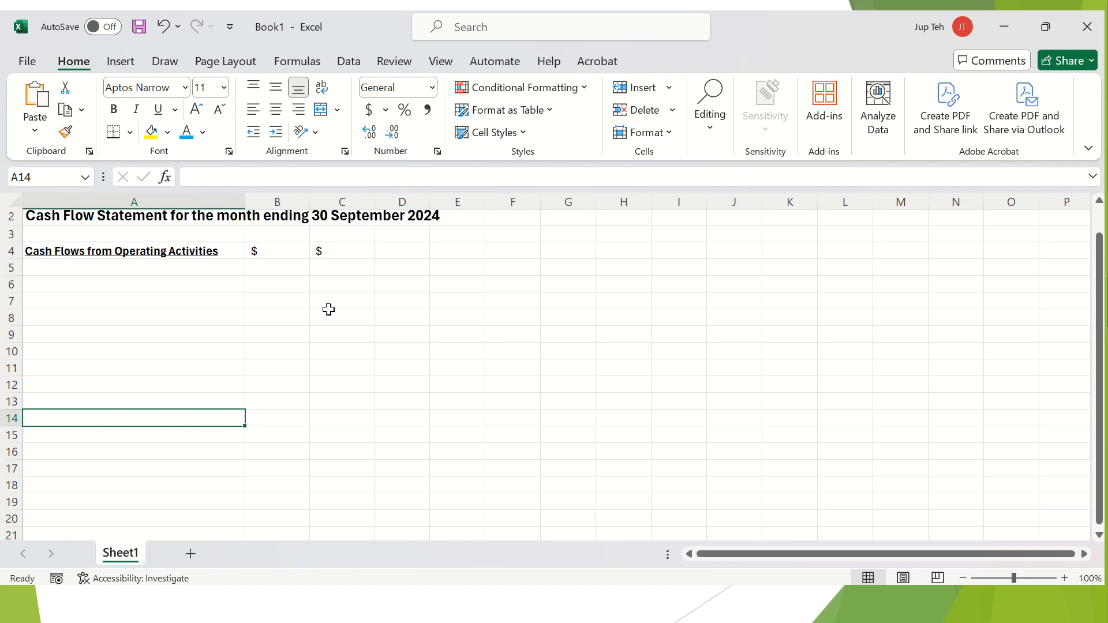
Enter 'Net Cash Flows from Operating Activities' in A14 in bold italic.
text(Ne)
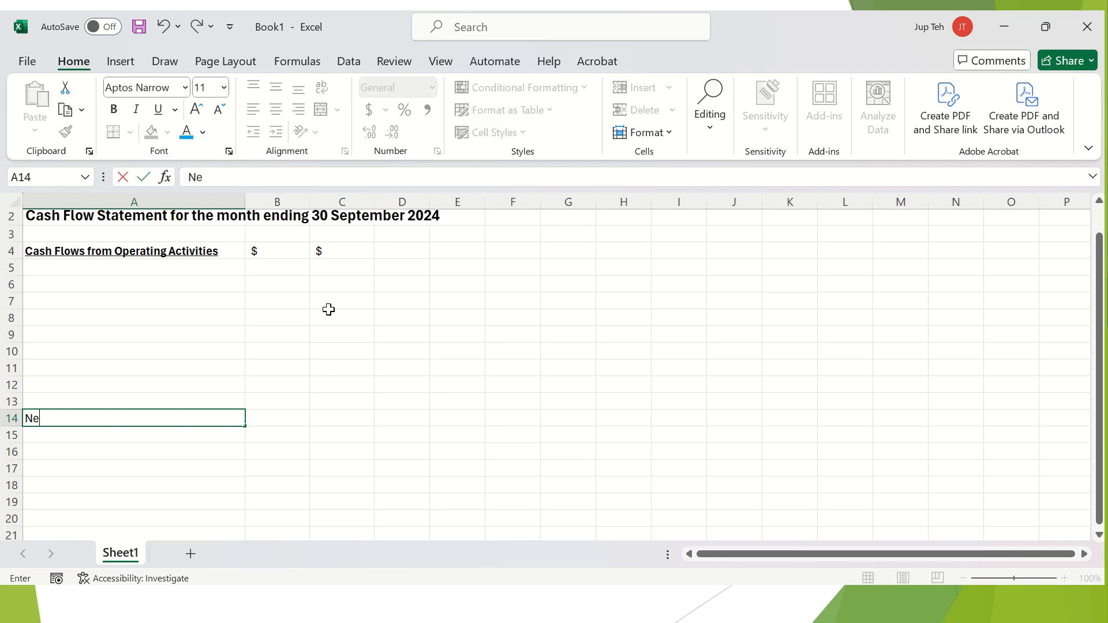
text(t Cash Flows from Ope)
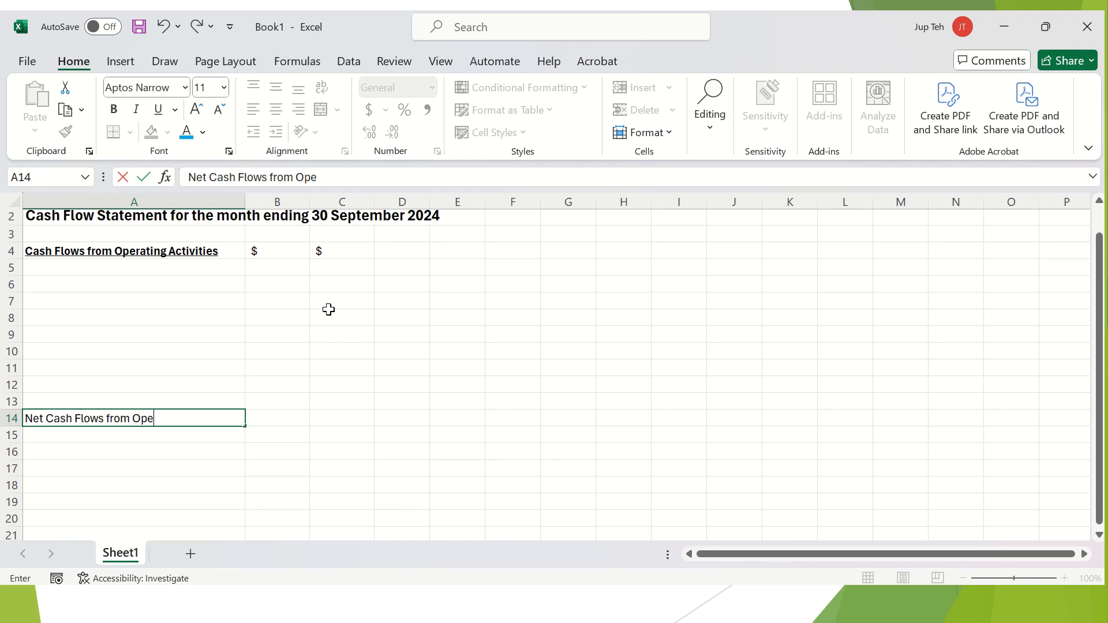
text(rating Actiiities)
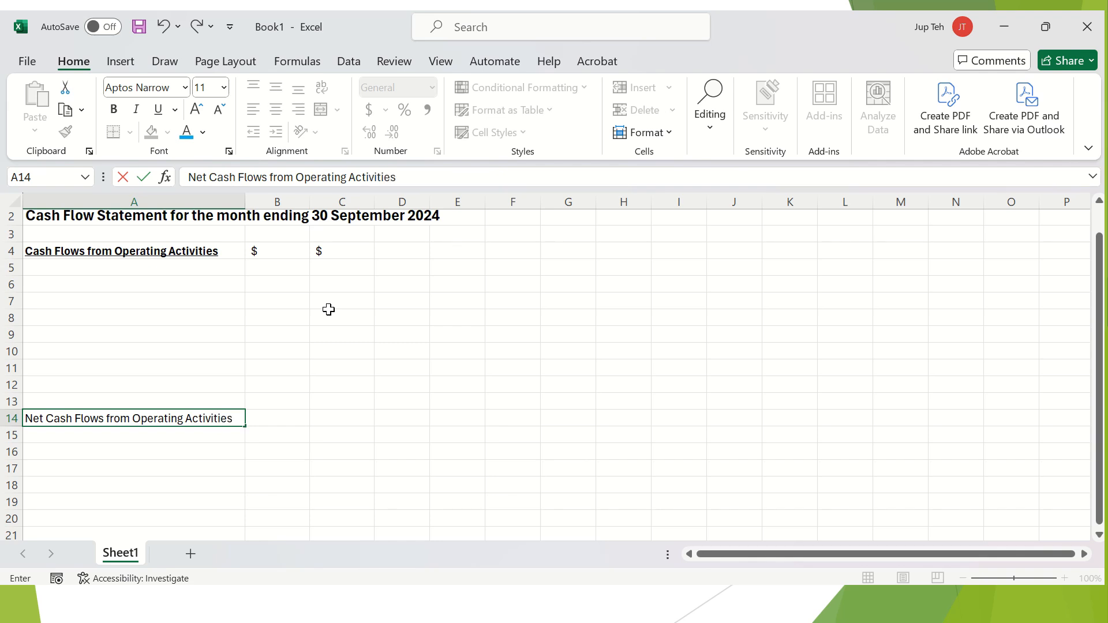
key(Return)
key(Up)
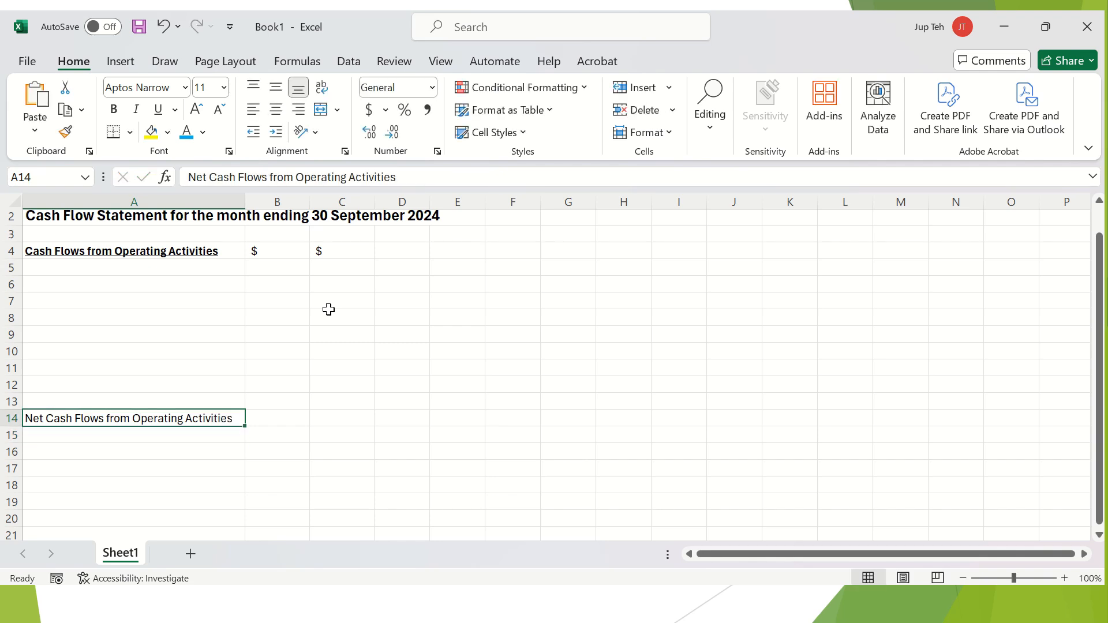
key(ctrl+b)
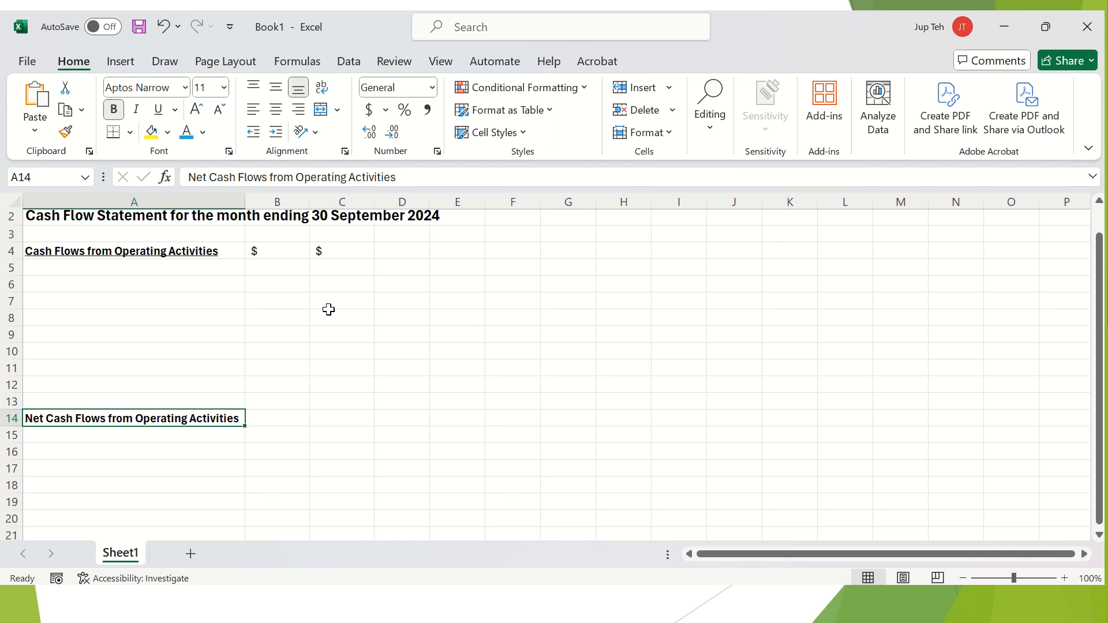
click(137, 111)
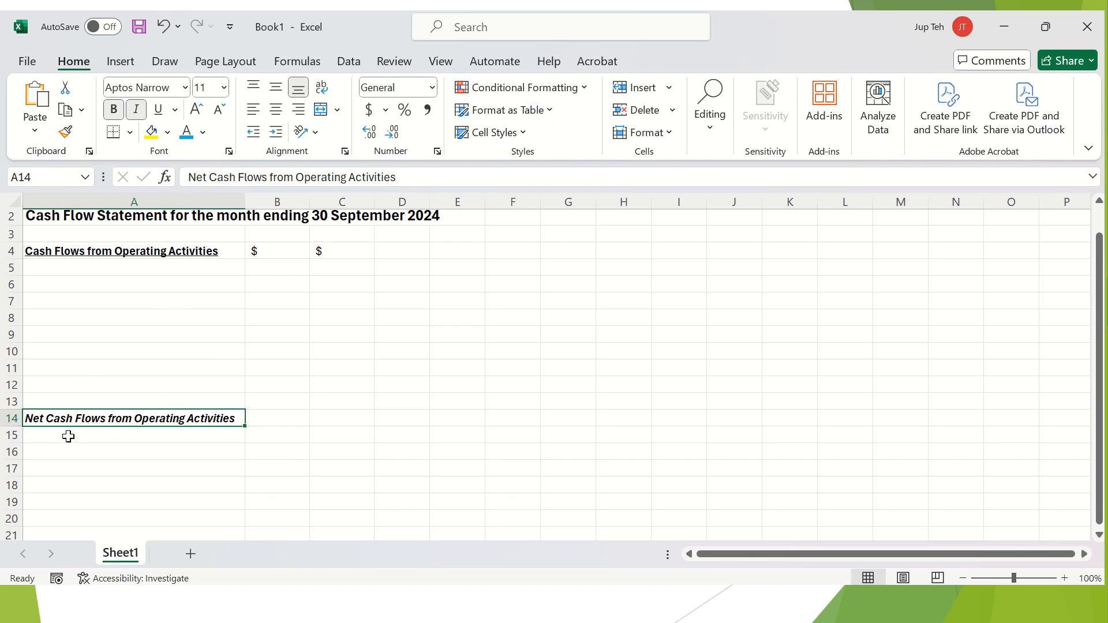
Make B14:C14 bold italic to match the operating total label.
click(273, 419)
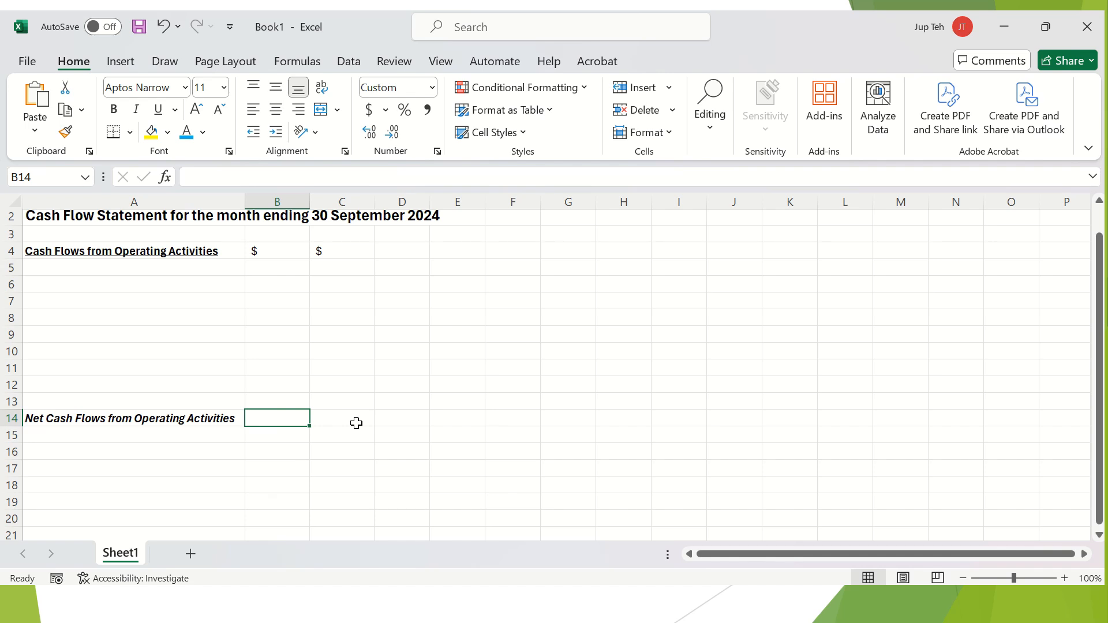
key(Left)
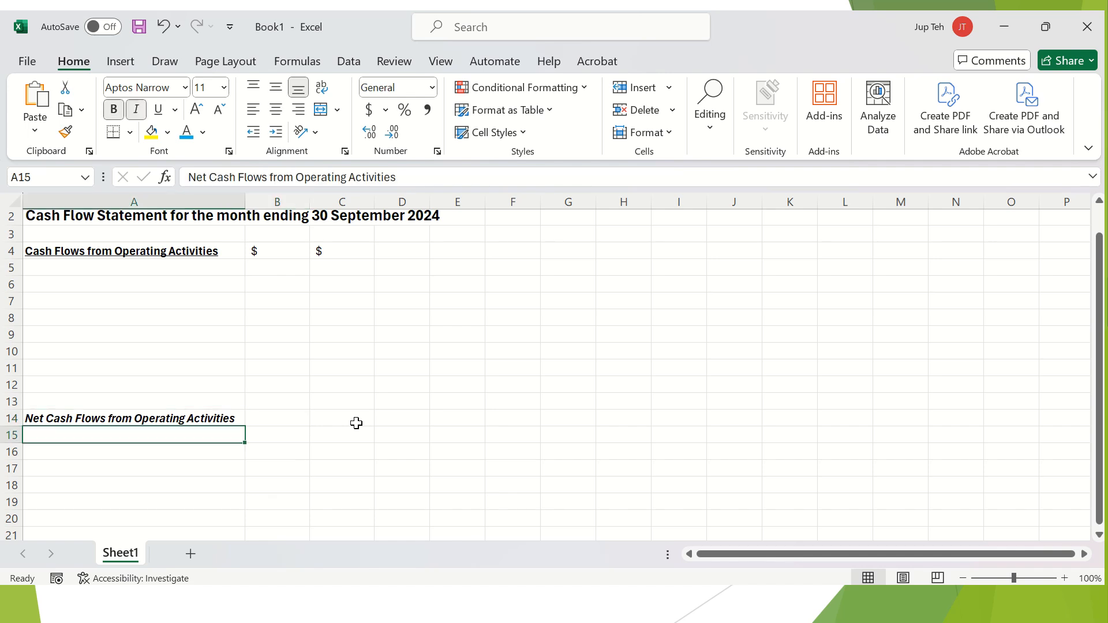
key(Right)
shift+click(356, 423)
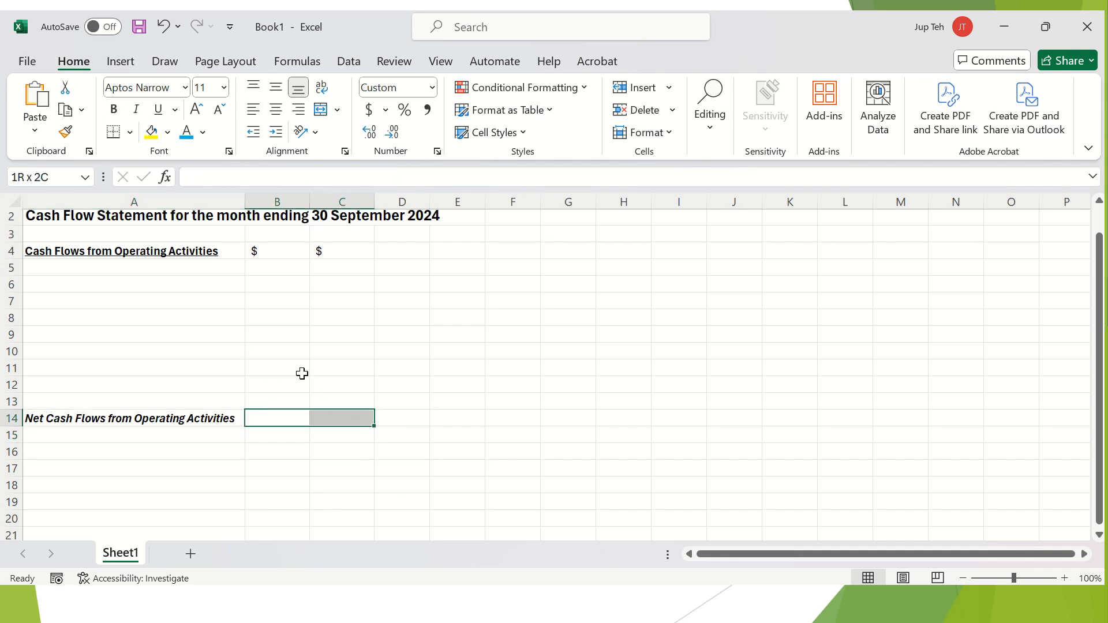
click(270, 412)
shift+click(333, 418)
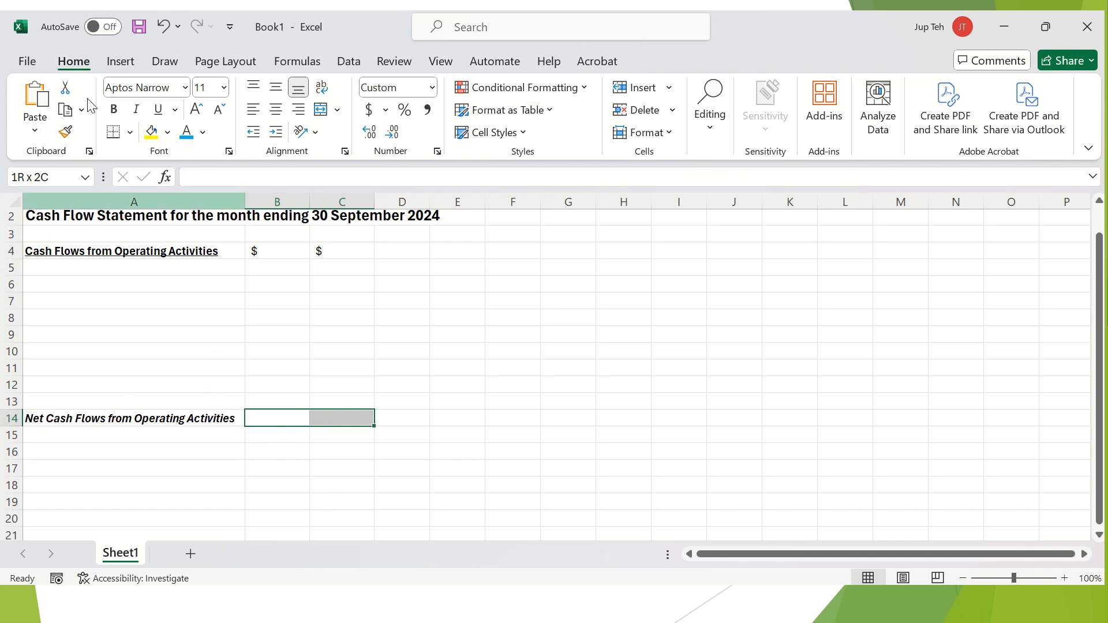
click(119, 110)
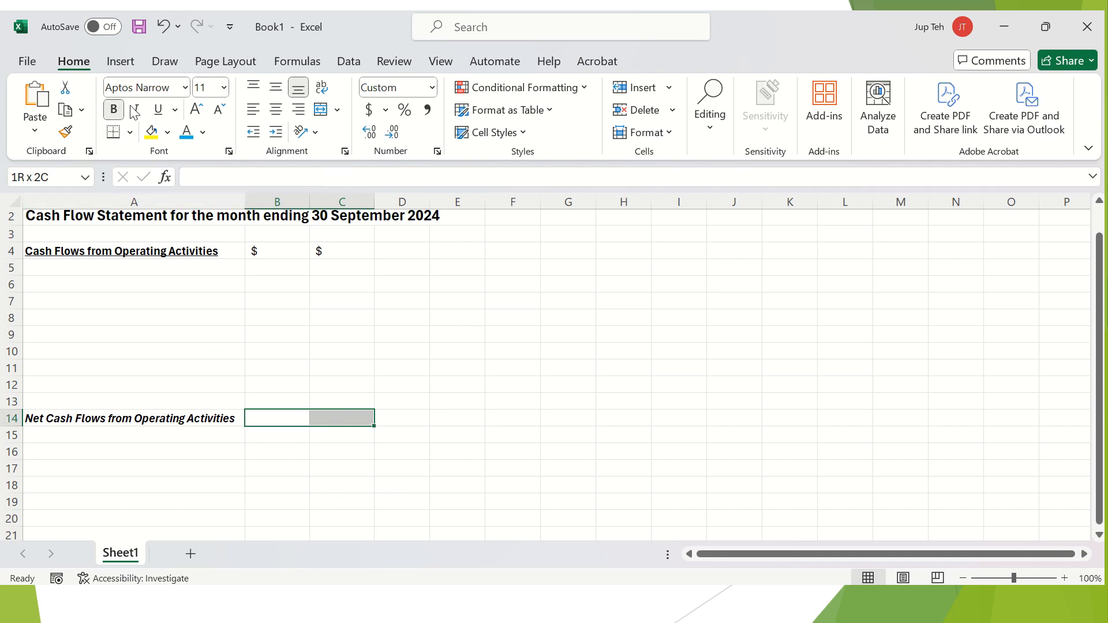
click(138, 110)
drag(216, 430, 216, 420)
key(Down)
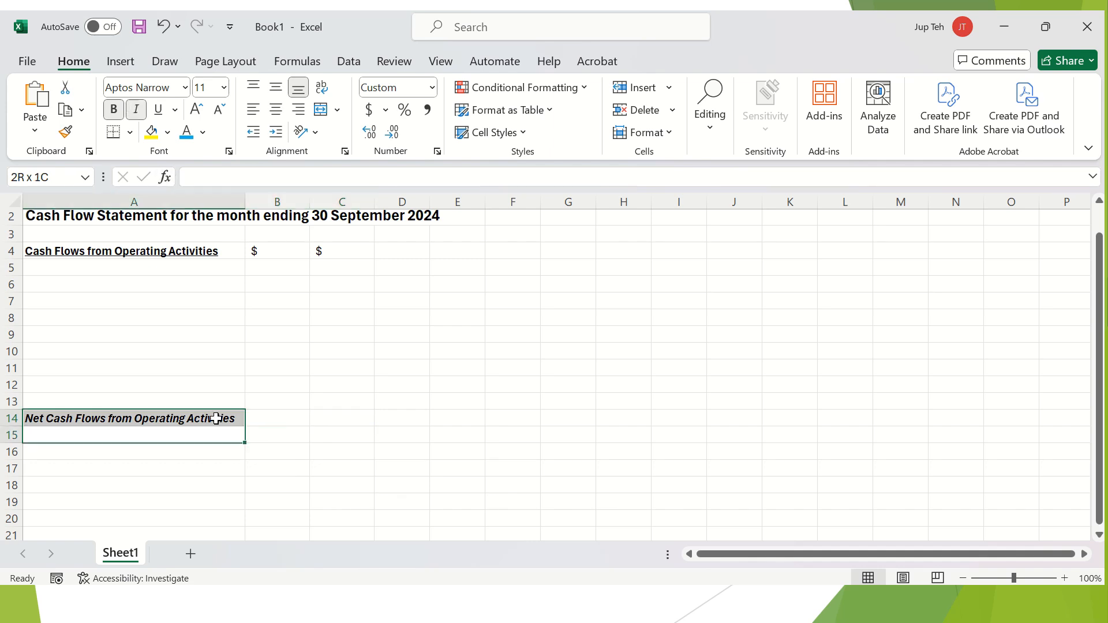
key(Up)
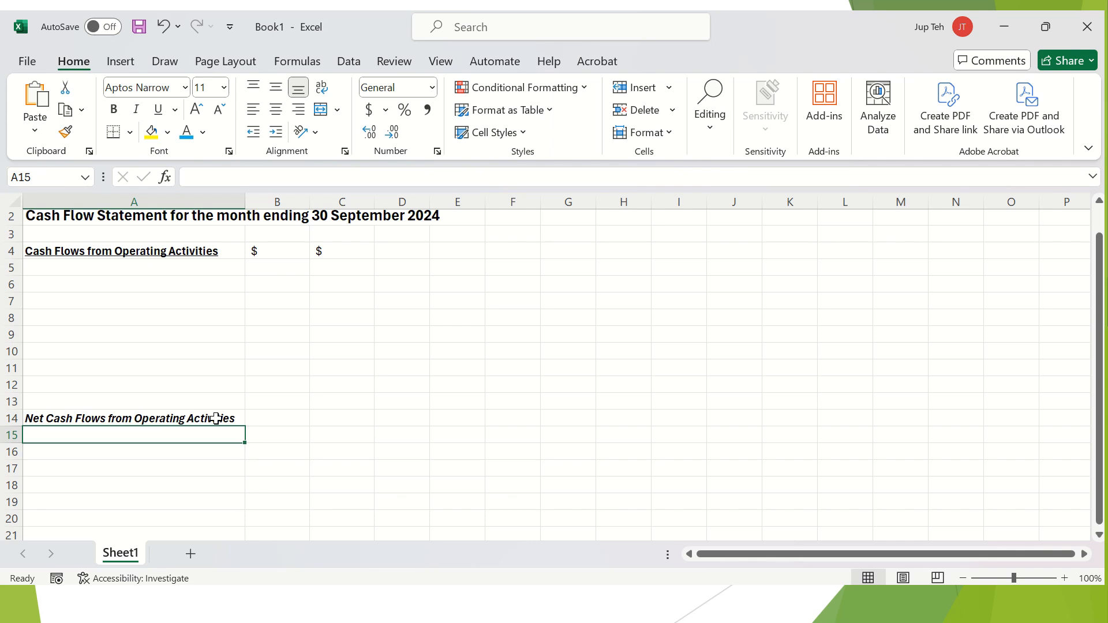
Enter the heading 'Cash Flows from Investing Activities' in A15.
key(ctrl+u)
text(Cash)
key(Escape)
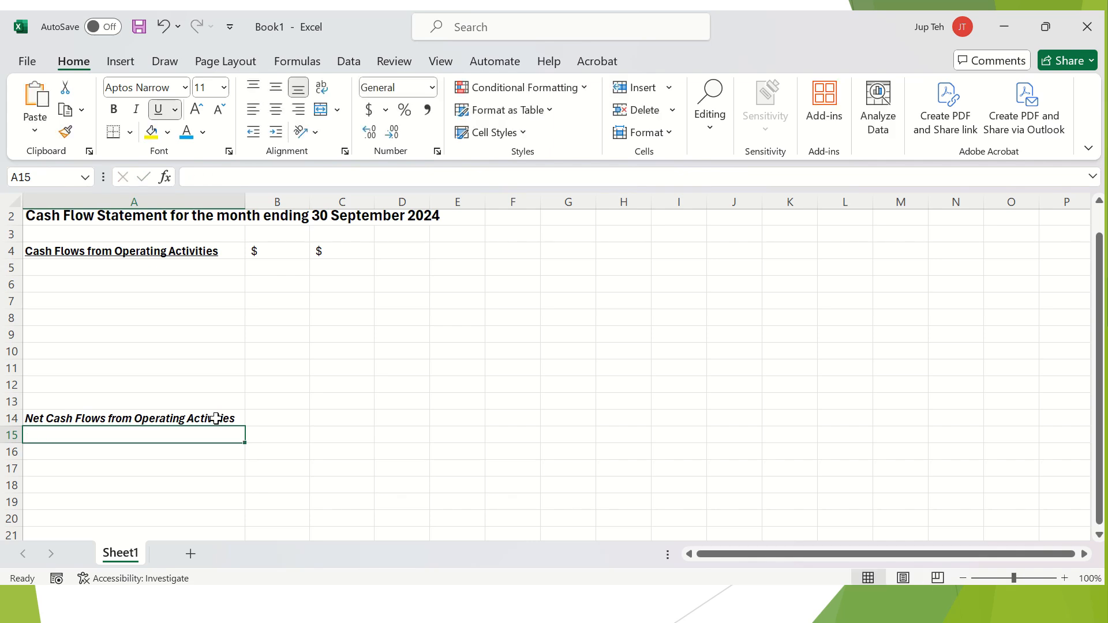
click(158, 110)
text(Cash Flows from Investing Activities)
key(Return)
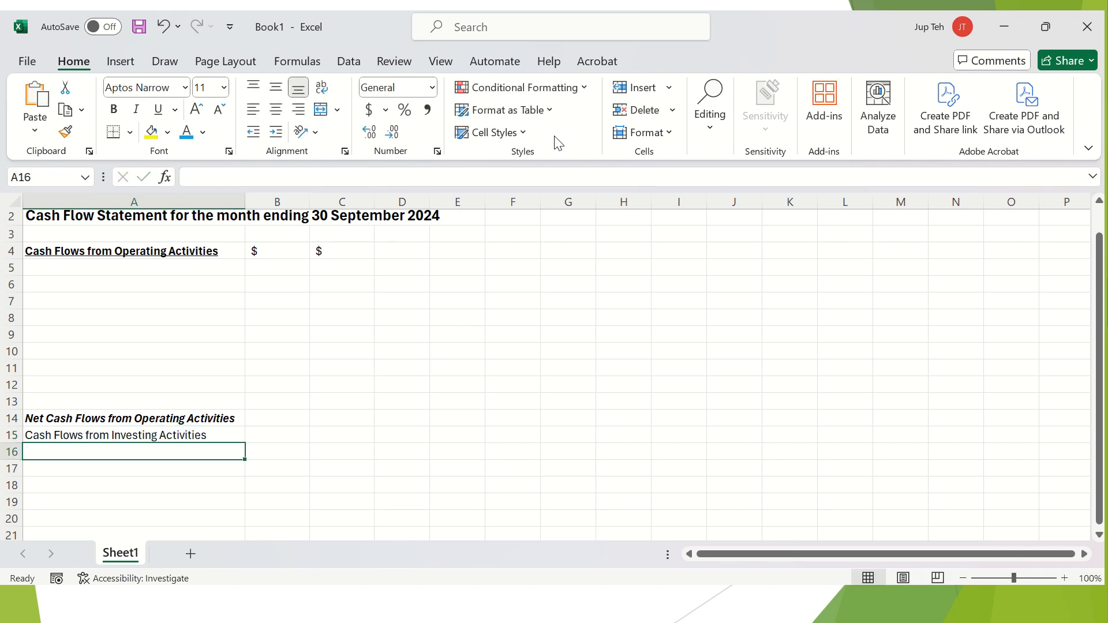
Make the investing heading in A15 bold and underlined.
click(225, 433)
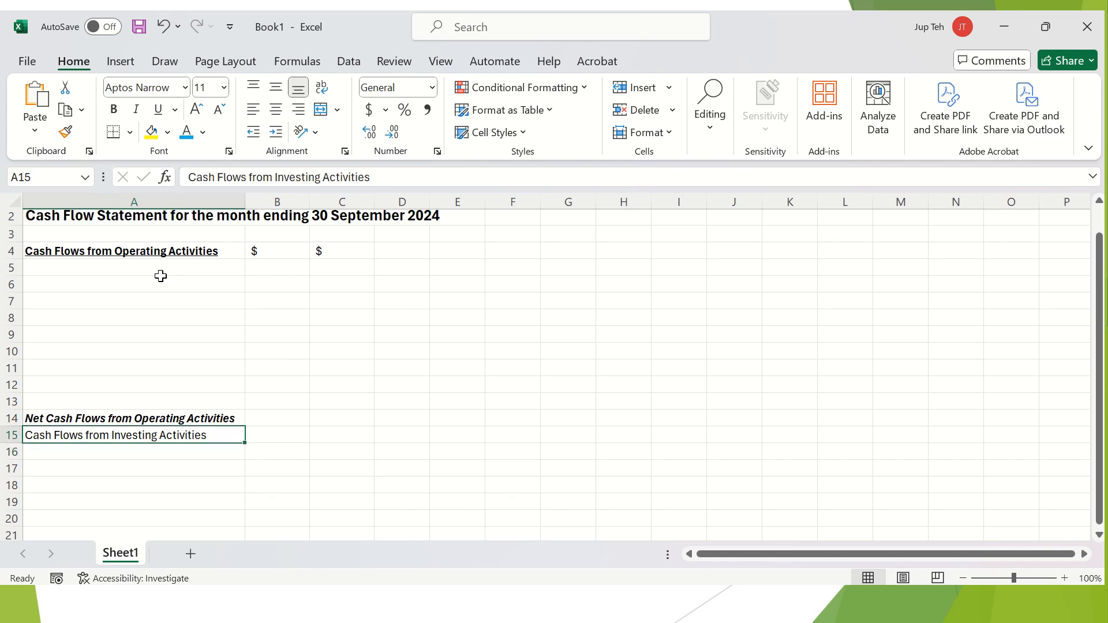
click(162, 248)
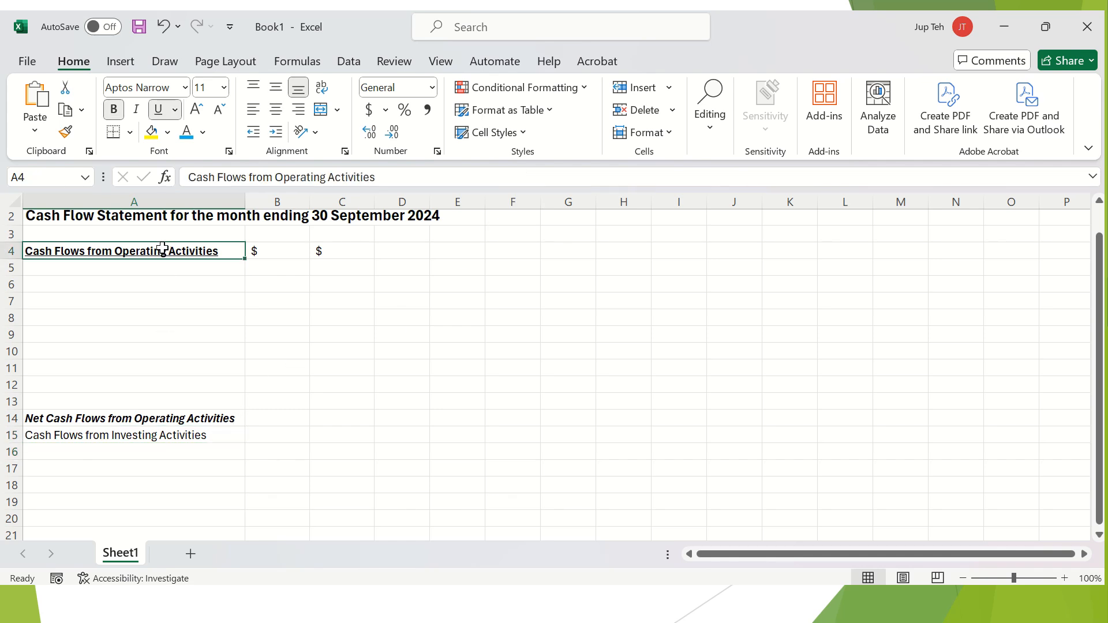
click(158, 435)
click(114, 109)
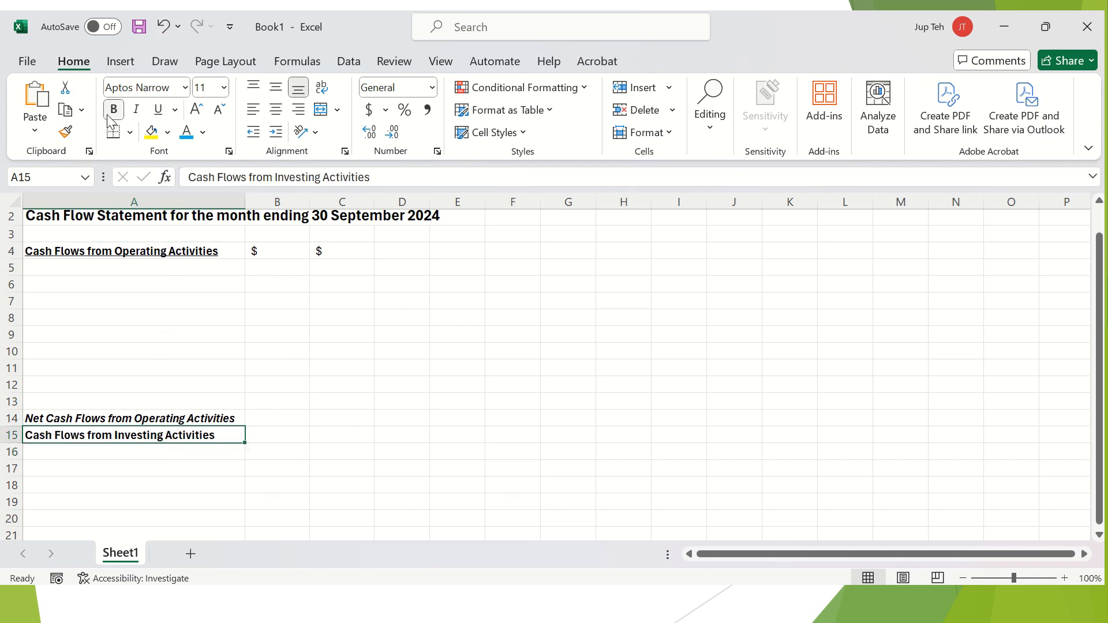
click(159, 110)
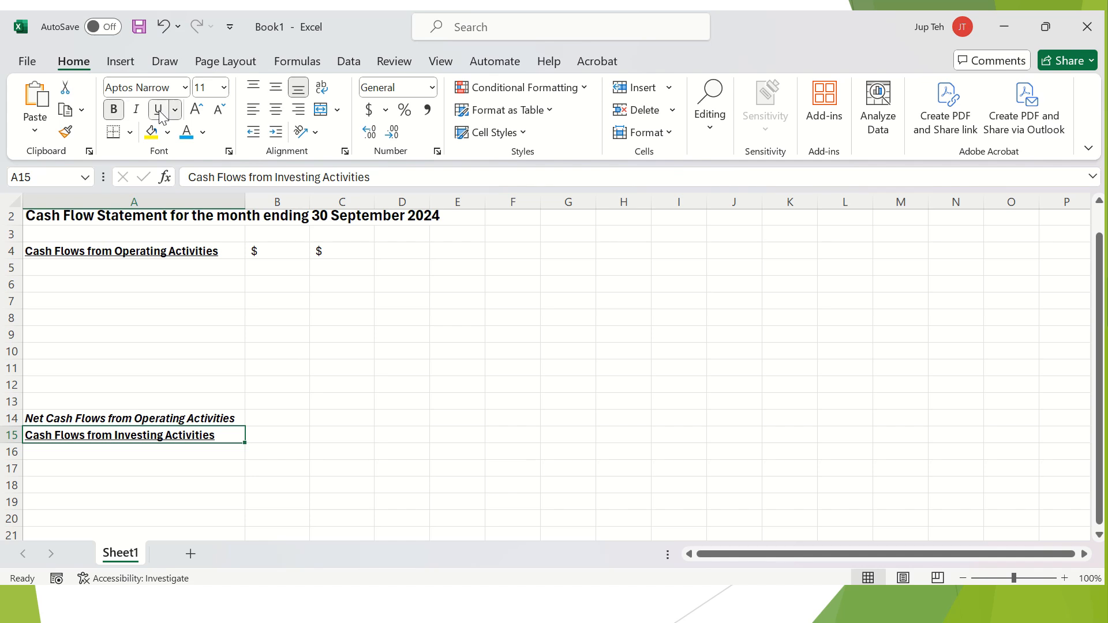
click(213, 466)
scroll(213, 468, down, 1)
click(182, 457)
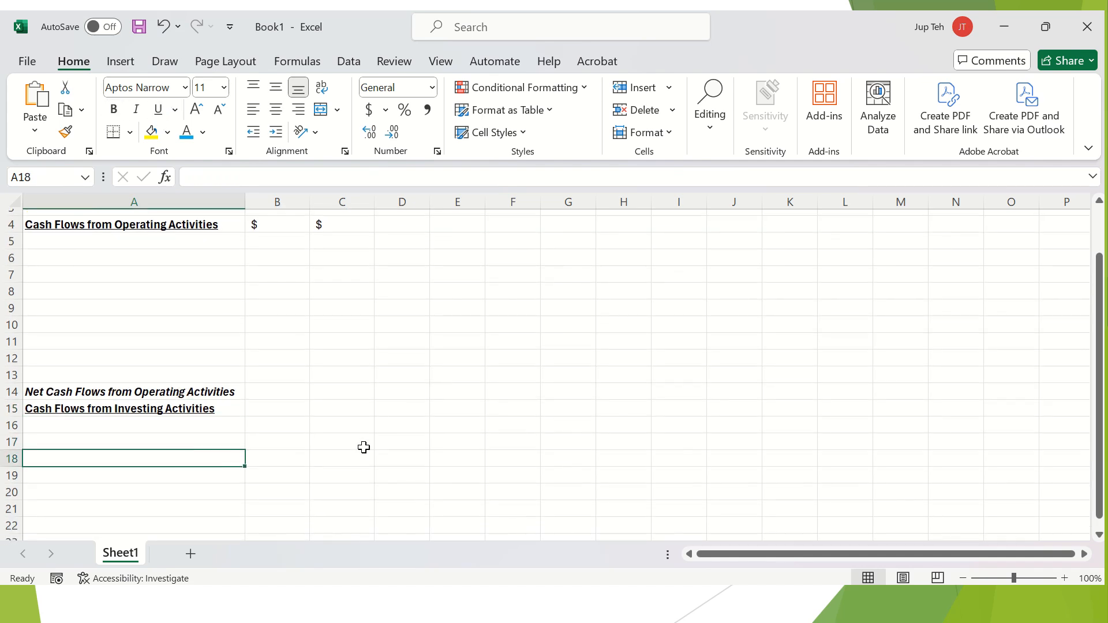
Type the italic label 'Net Cash Flows from Investing Activities' in A18.
key(ctrl+i)
key(ctrl+i)
text(Net Cash Flow)
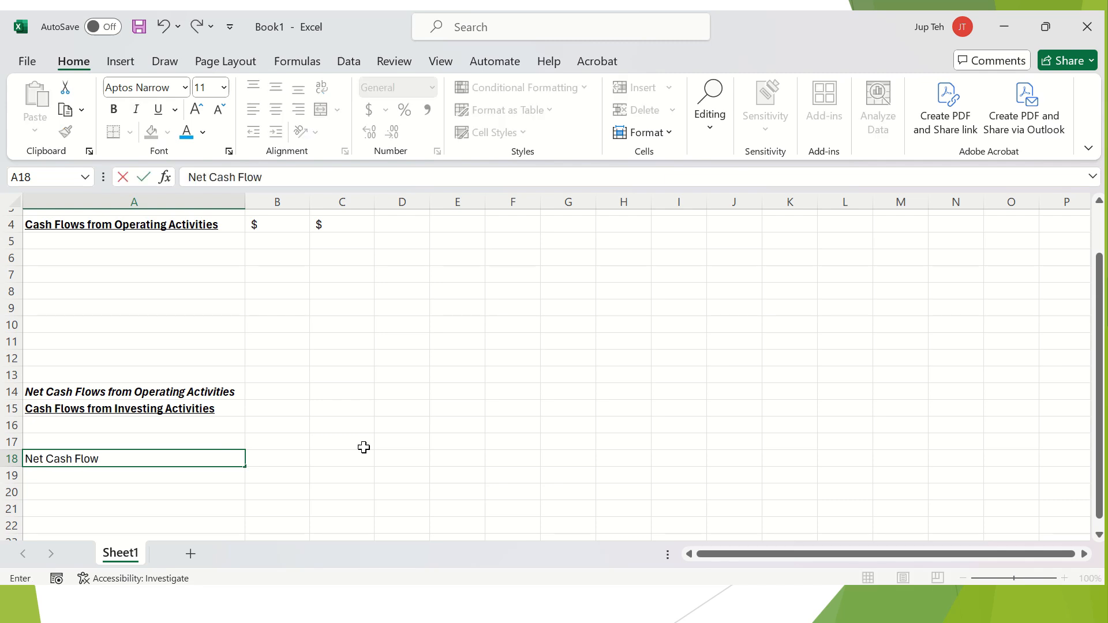
text(s from Investing A)
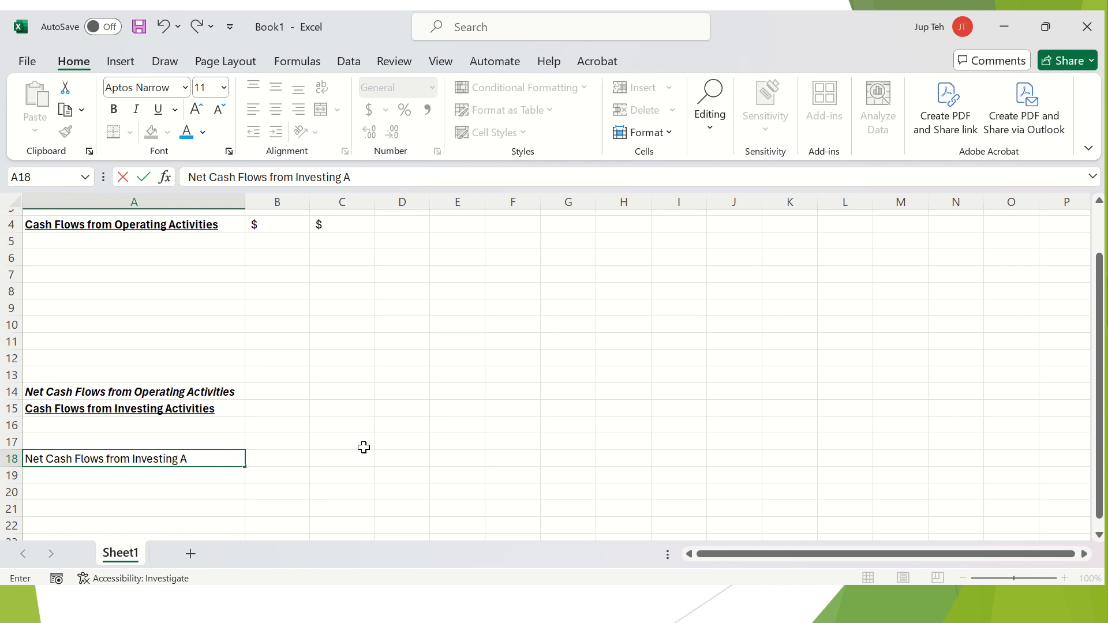
text(ctivities)
key(Return)
Make the investing total row A18:C18 bold and italic.
click(227, 459)
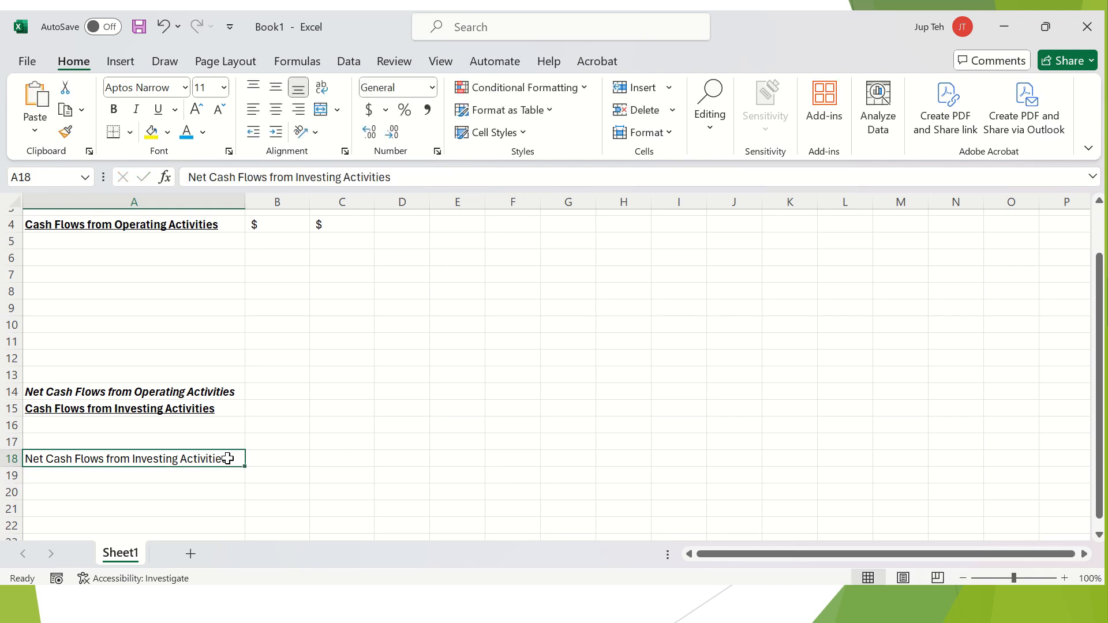
shift+click(347, 460)
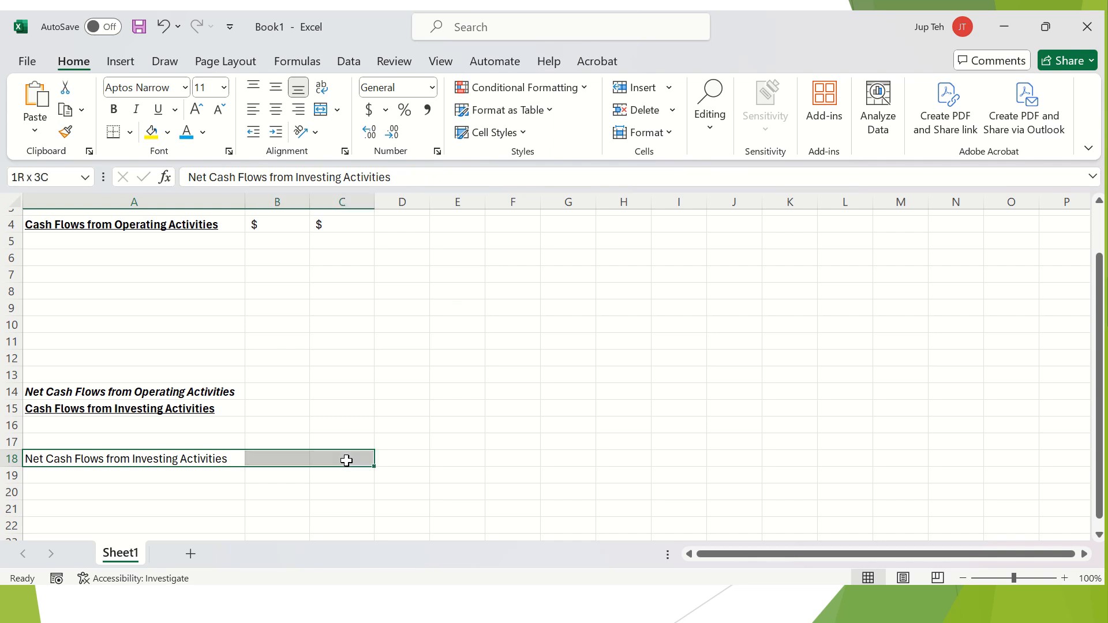
click(143, 460)
drag(143, 460, 346, 459)
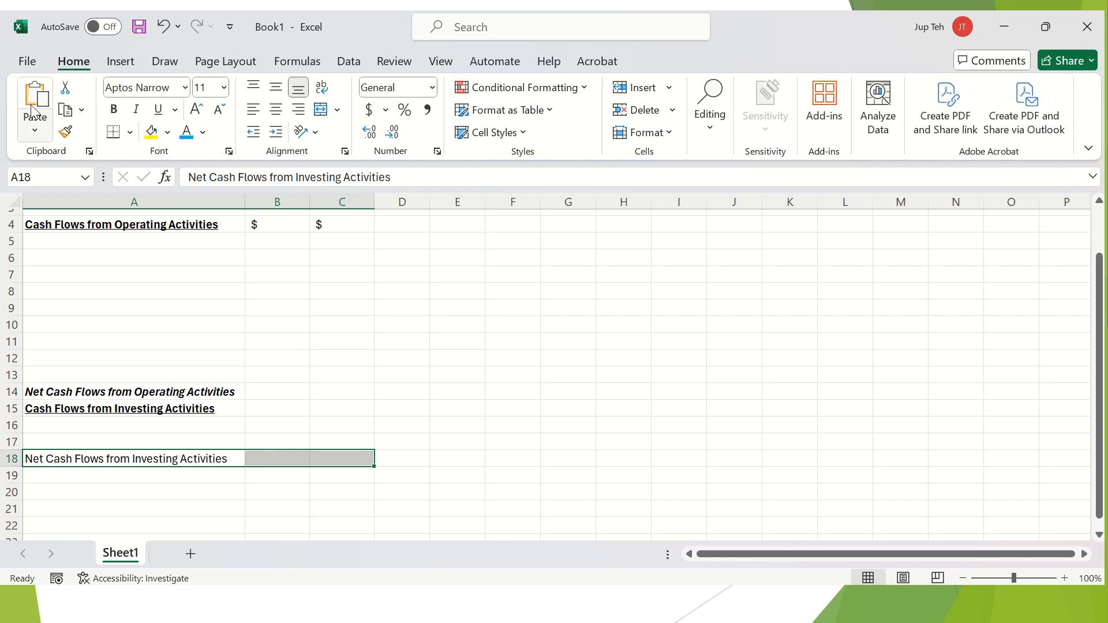
click(115, 110)
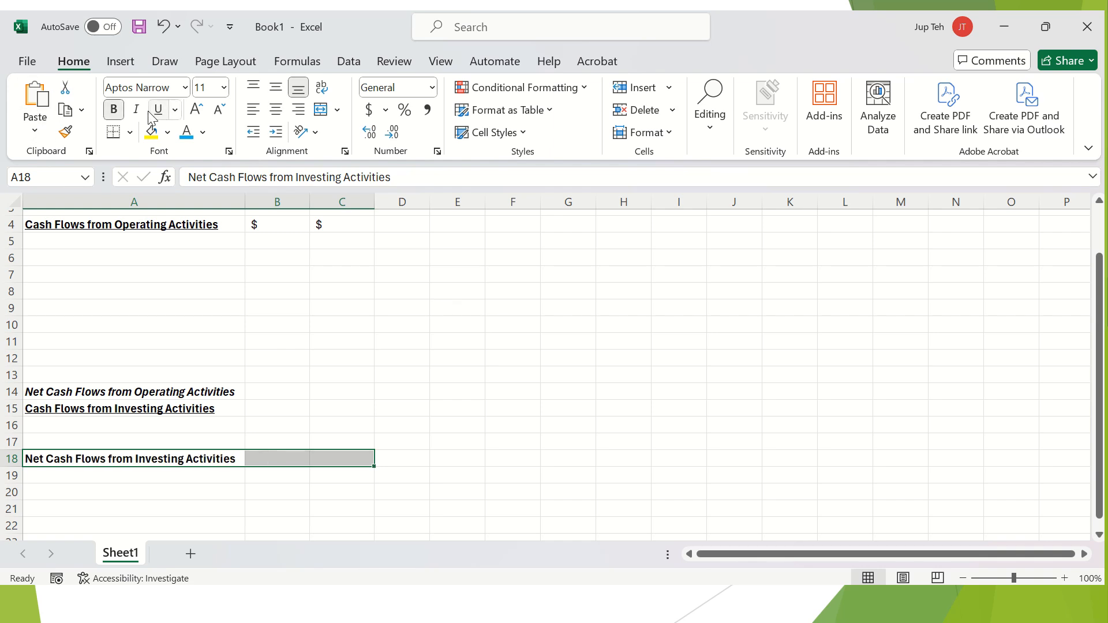
click(138, 111)
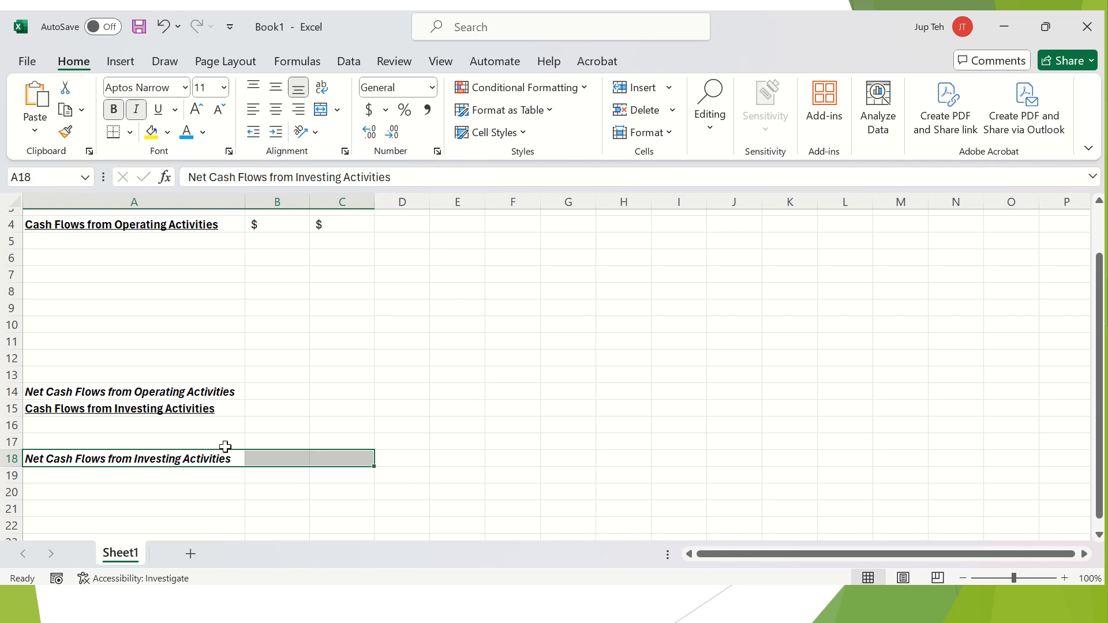
click(202, 479)
scroll(203, 479, down, 1)
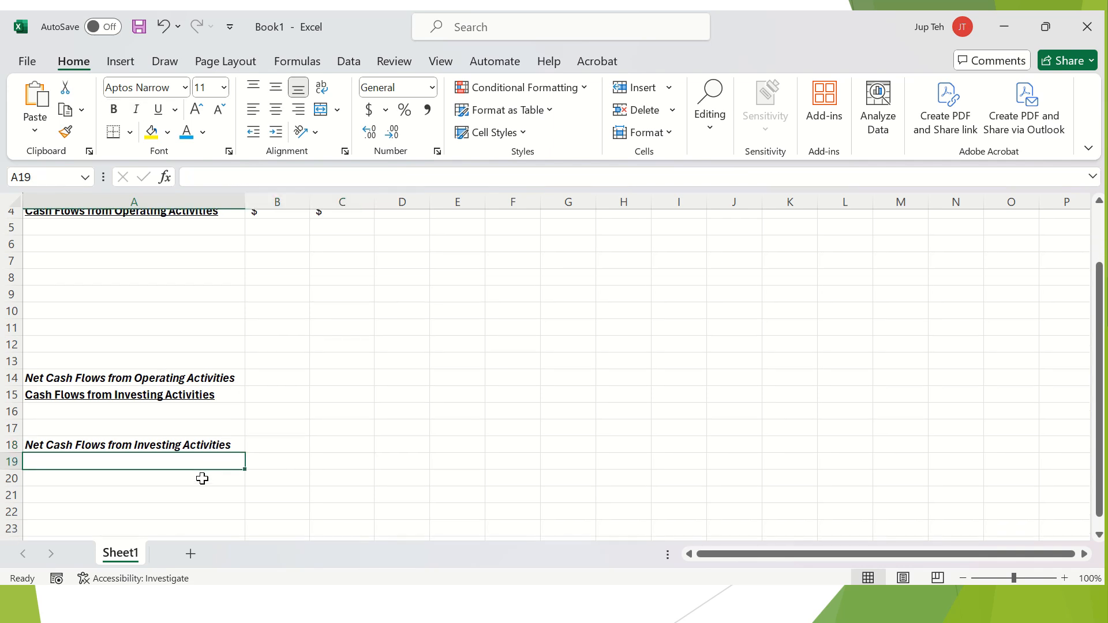
Type the heading 'Cash Flows from Financing Activities' in A19, correcting typos.
scroll(202, 479, down, 1)
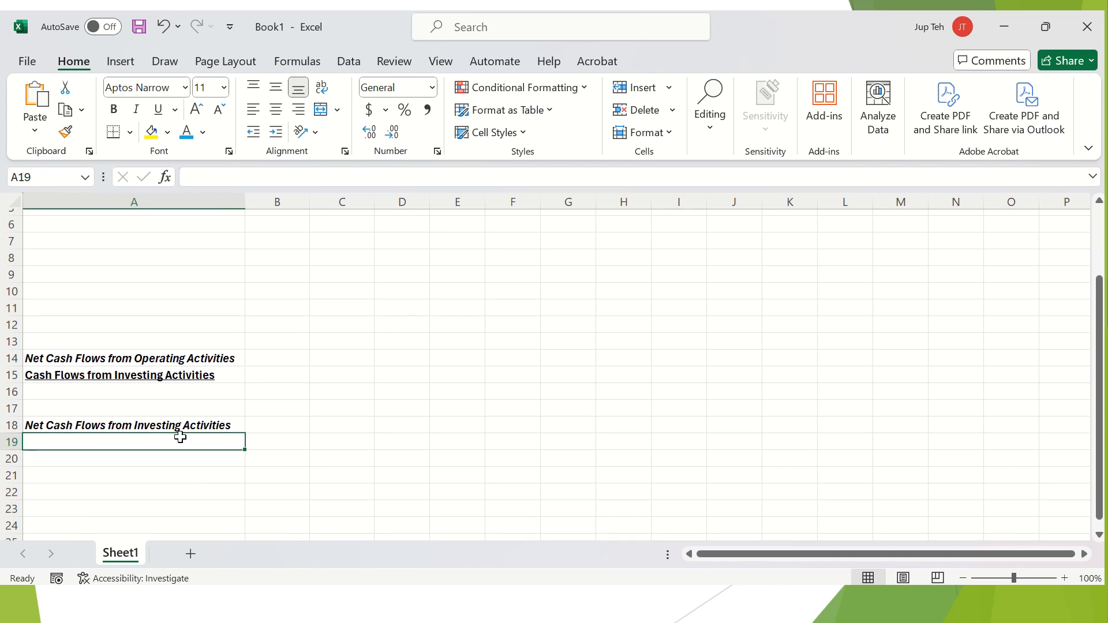
text(Cash Fl)
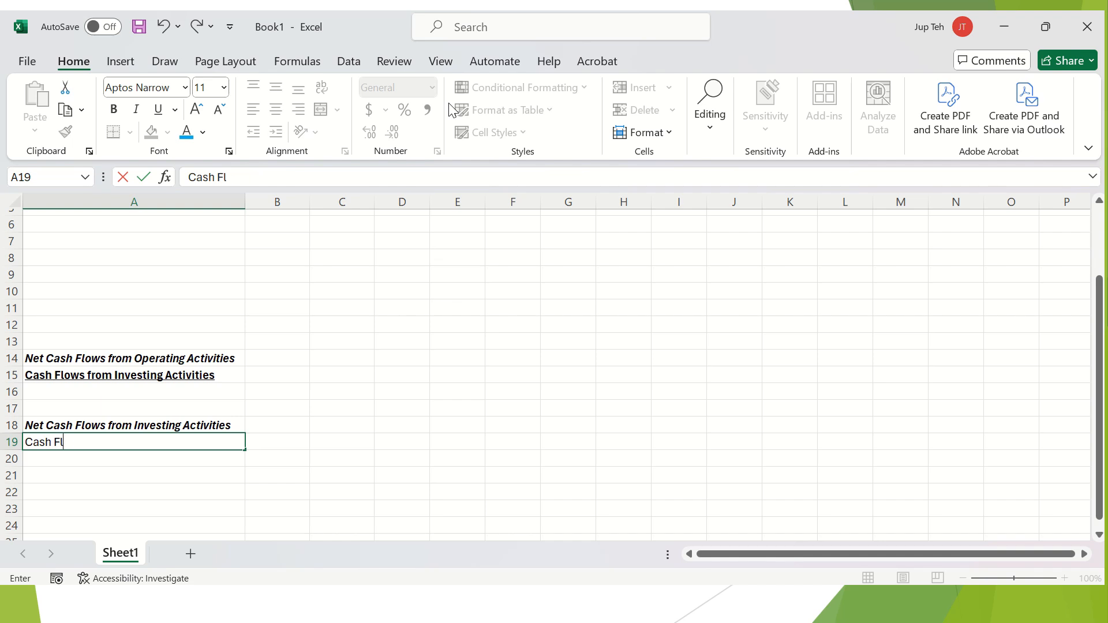
text(ows from Financing Acct)
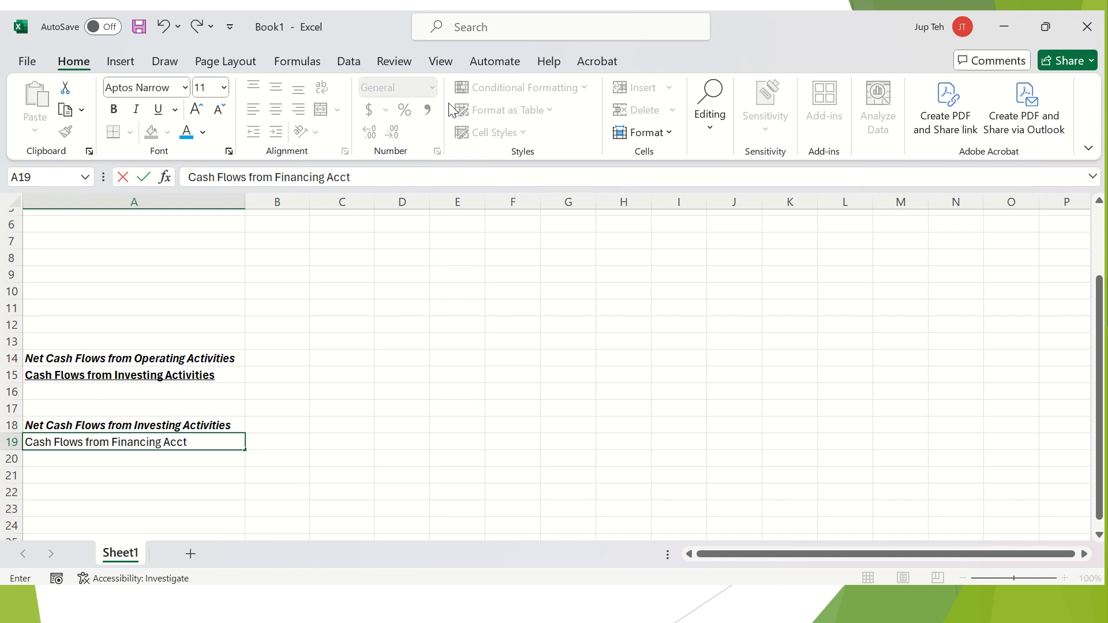
key(BackSpace)
key(BackSpace)
text(tivities)
key(Return)
Make the financing heading in A19 bold and underlined.
click(154, 441)
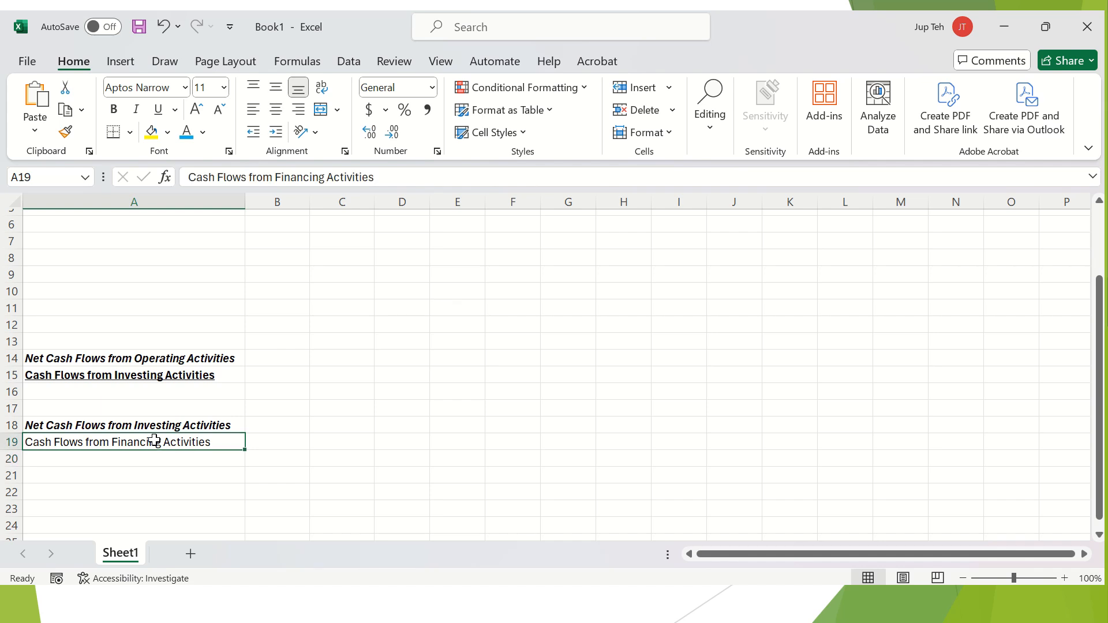
click(114, 109)
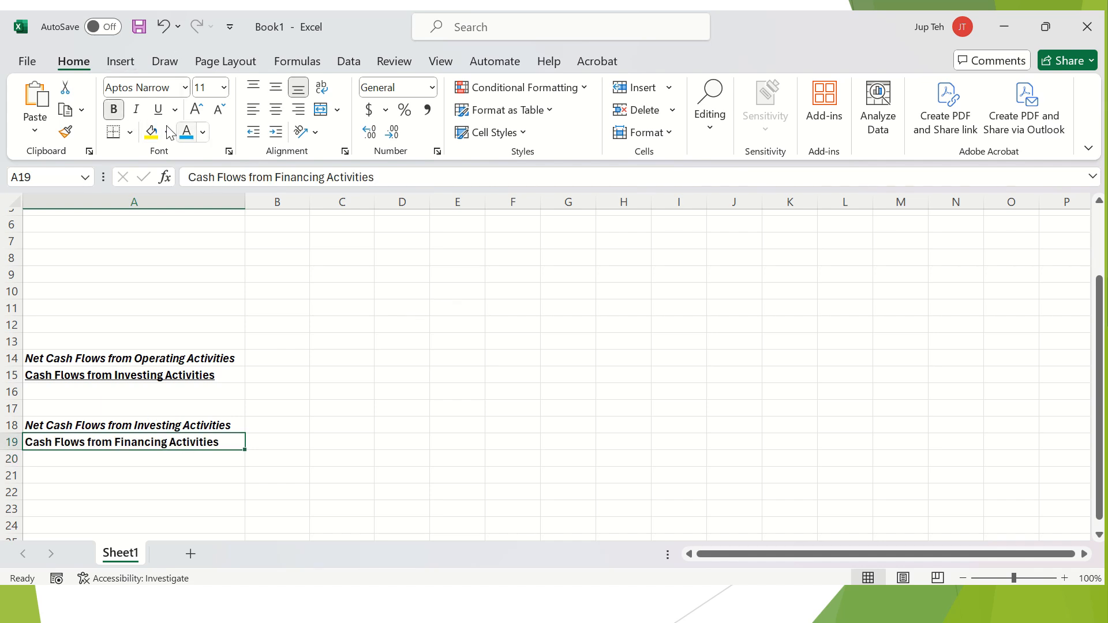
click(158, 109)
click(166, 475)
key(Down)
key(Down)
Enter 'Net Cash Flows from Financing Activities' in A24.
scroll(166, 477, down, 1)
click(166, 476)
text(Net Cash F)
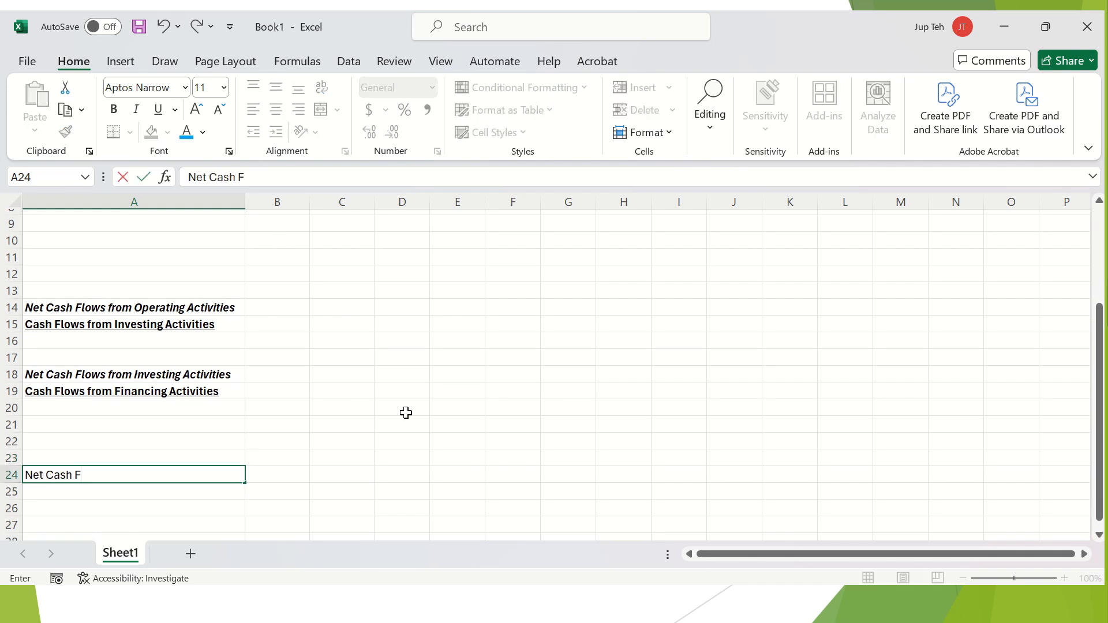
text(lows from Financing A)
text(ctivities)
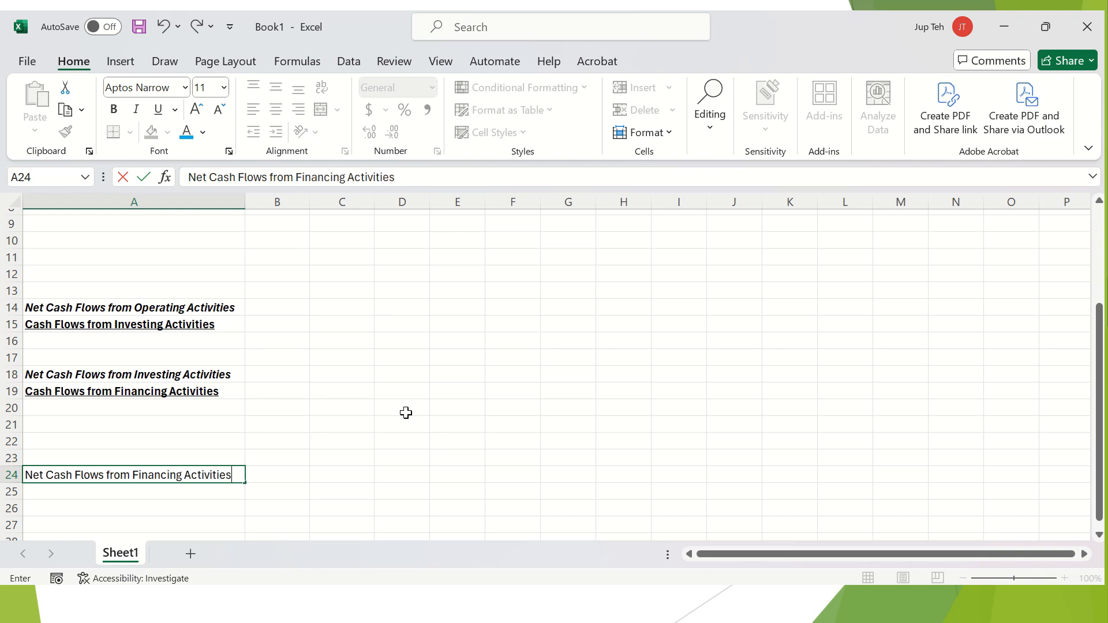
key(Return)
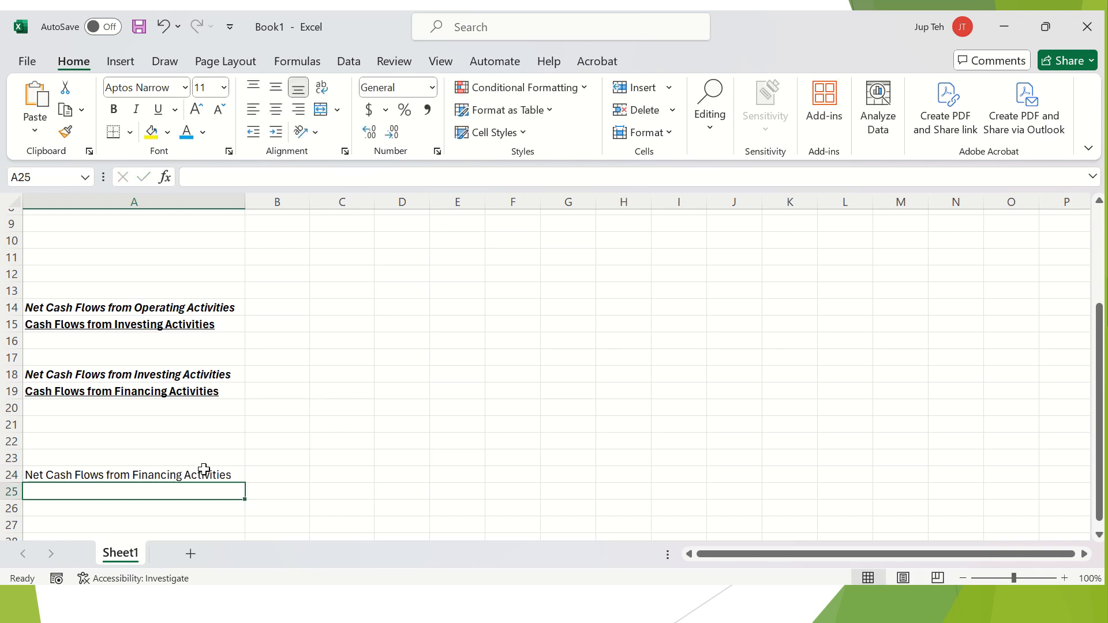
Make the financing total row A24:C24 bold and italic.
drag(196, 474, 339, 472)
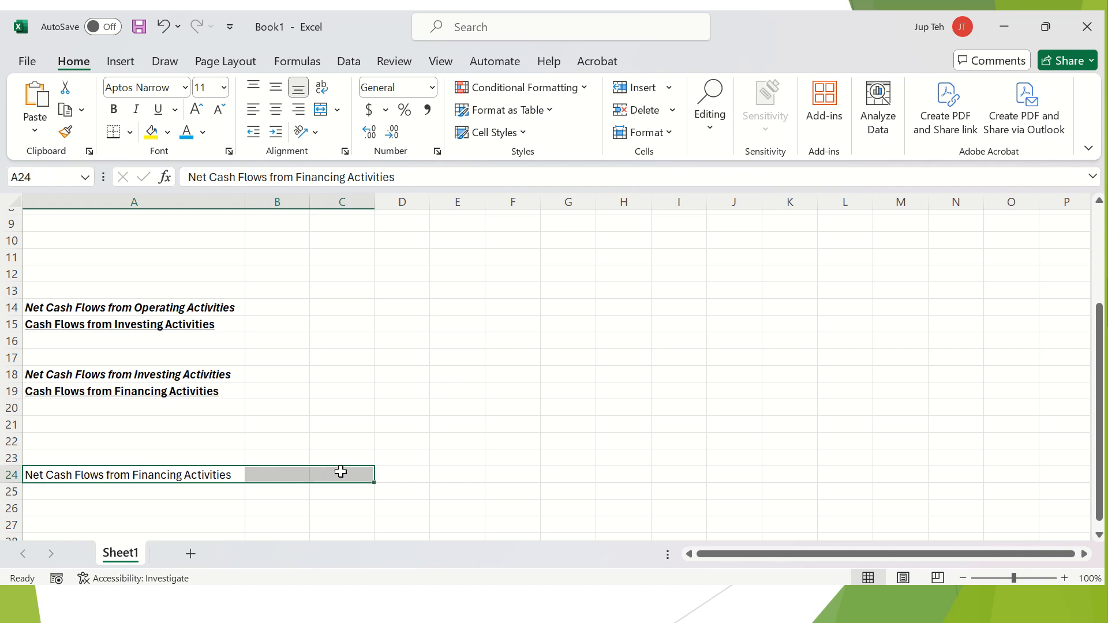
click(116, 109)
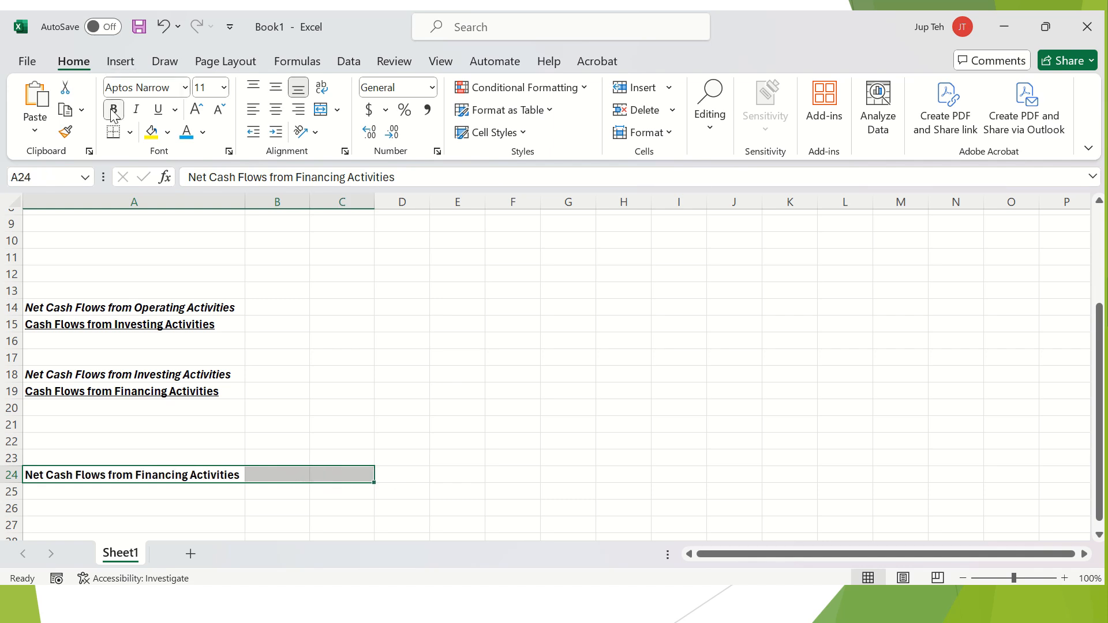
click(136, 110)
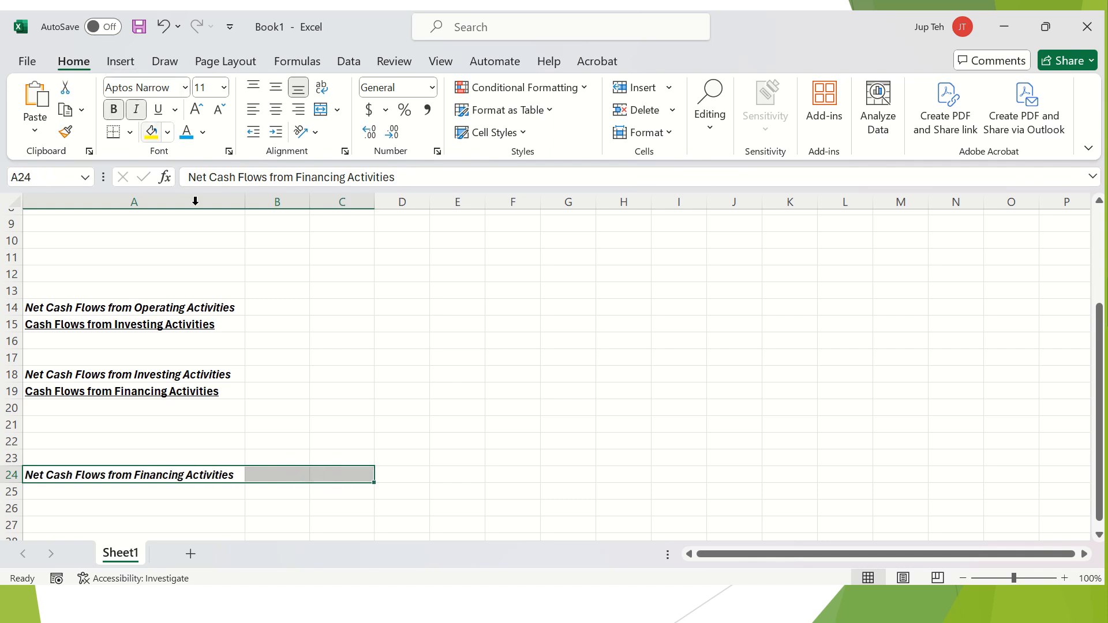
scroll(273, 322, up, 1)
scroll(273, 323, up, 2)
scroll(272, 322, down, 3)
click(252, 461)
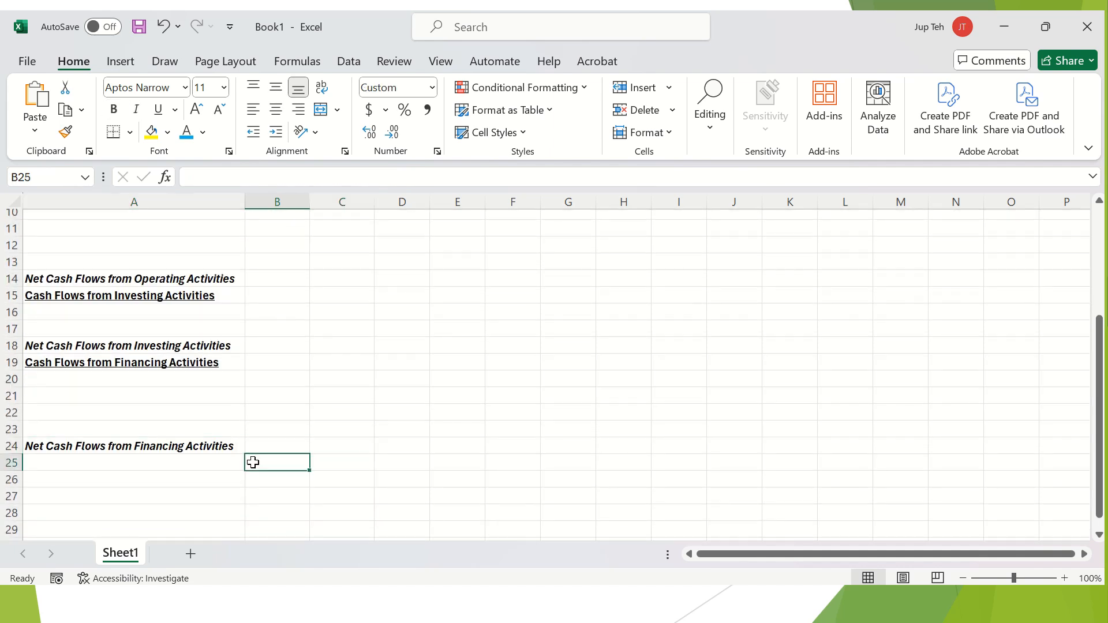
click(211, 460)
scroll(306, 526, up, 1)
scroll(306, 526, down, 1)
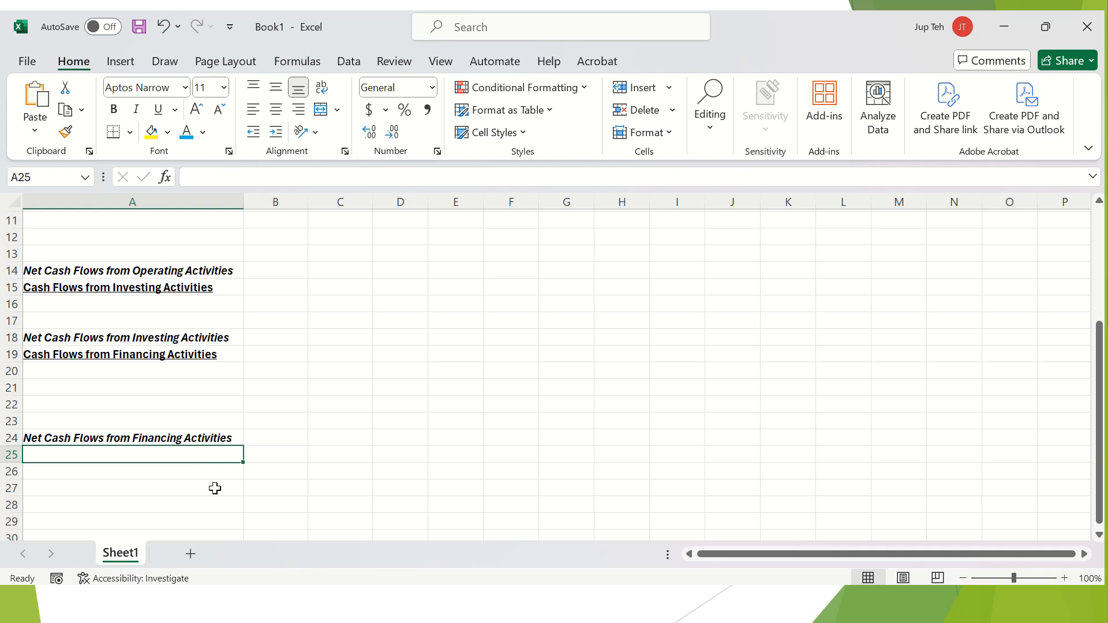
Enter 'Net Increase / Decrease in Cash' in A25, replacing a wrong start.
text(Net Cash Flows)
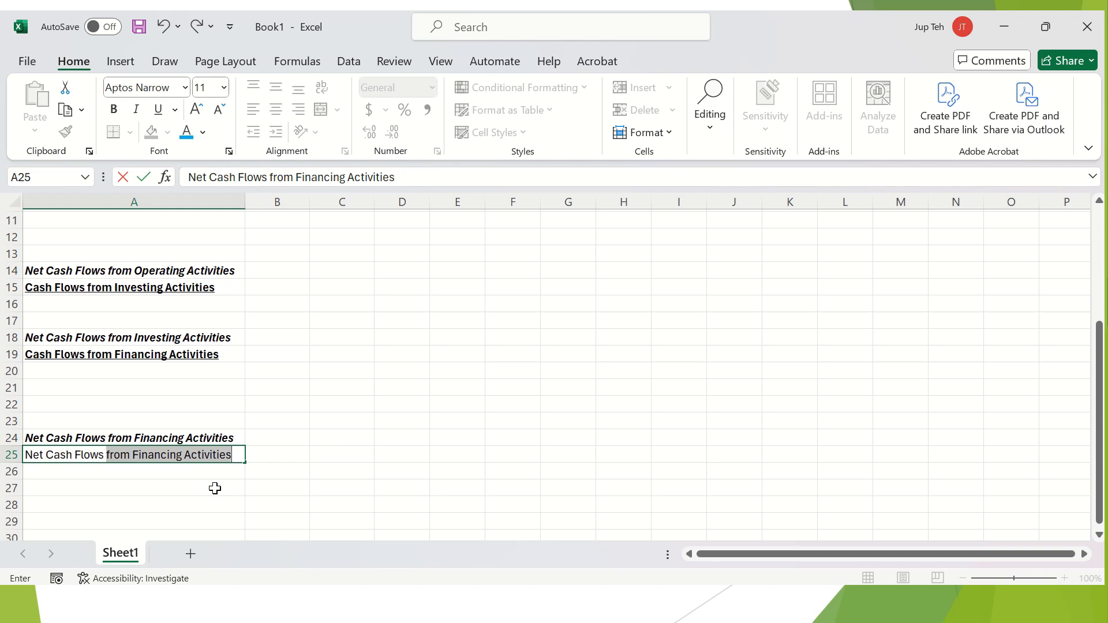
key(BackSpace)
key(BackSpace)
key(BackSpace)
key(BackSpace)
key(BackSpace)
key(BackSpace)
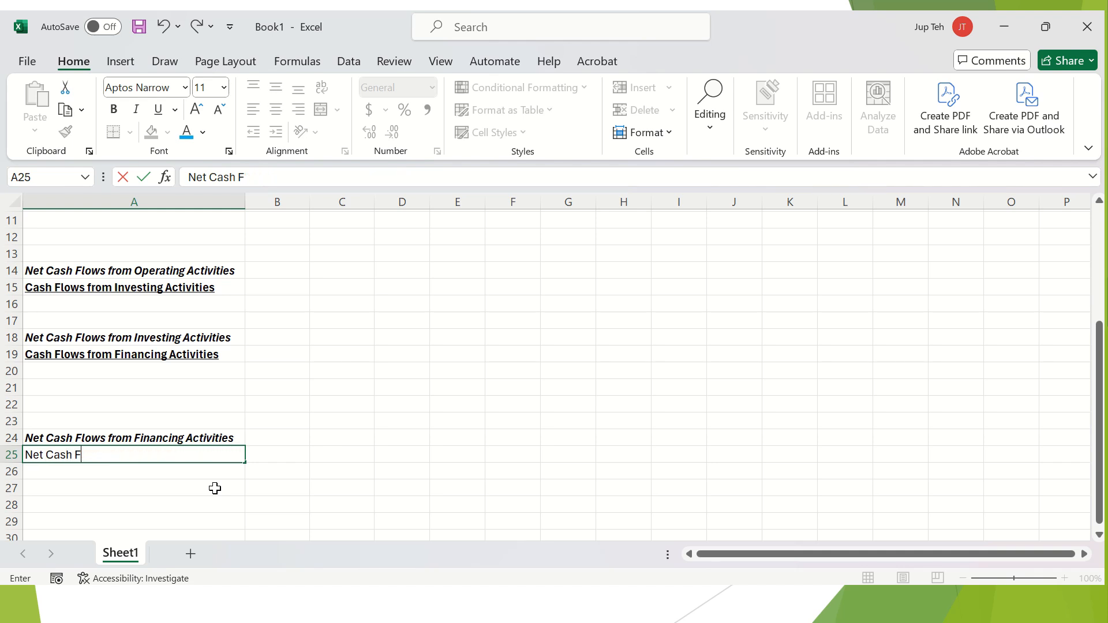
key(Escape)
text(Net )
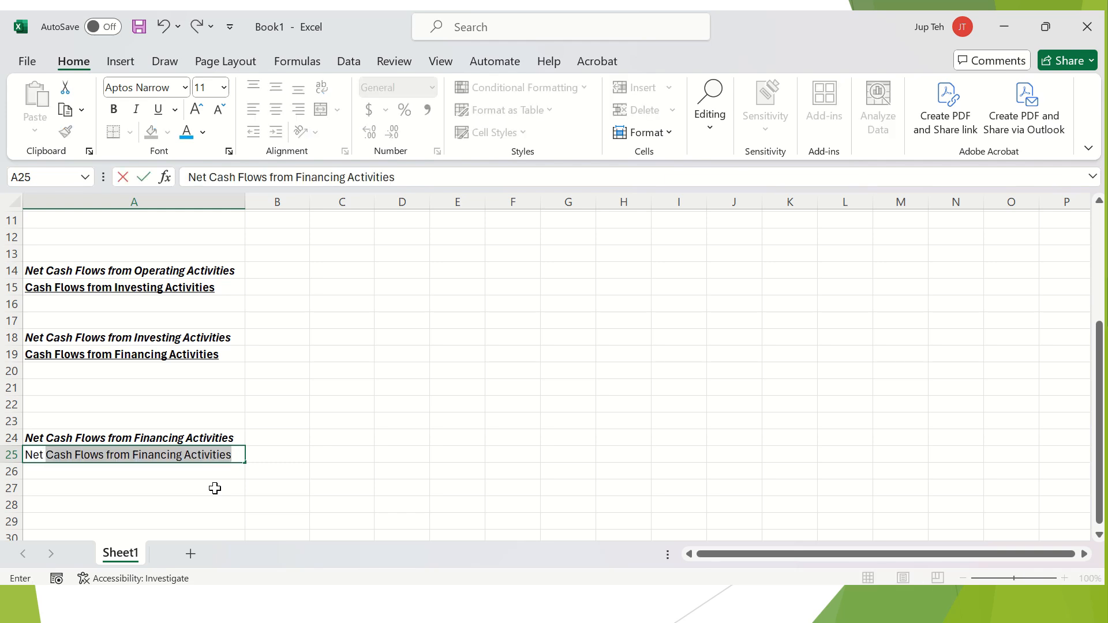
text(Increase / Dec)
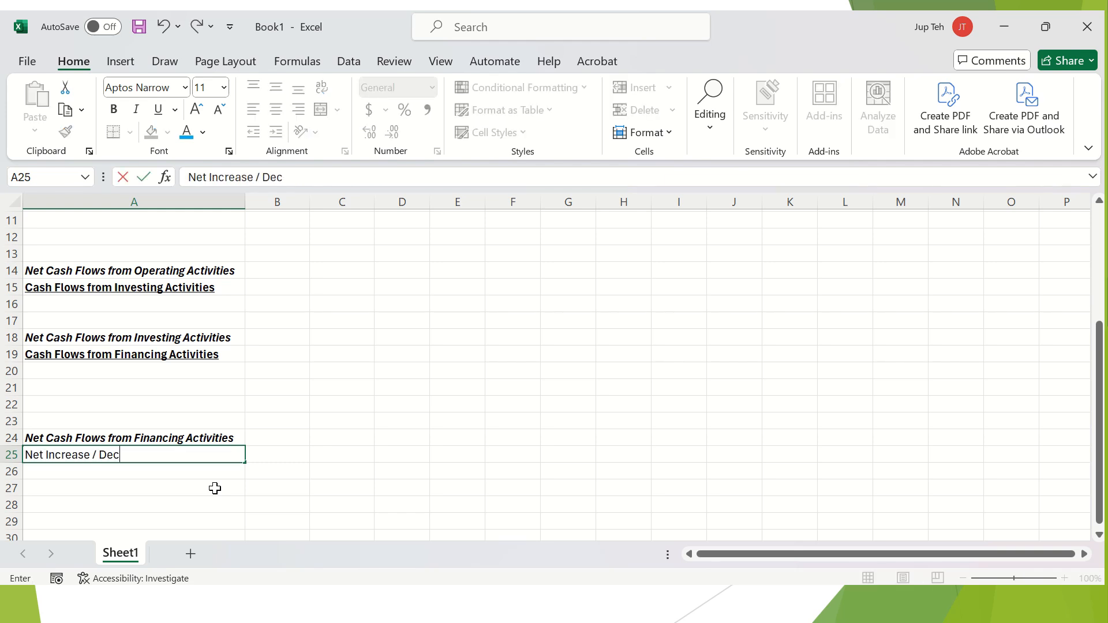
text(rease in Cash)
key(Return)
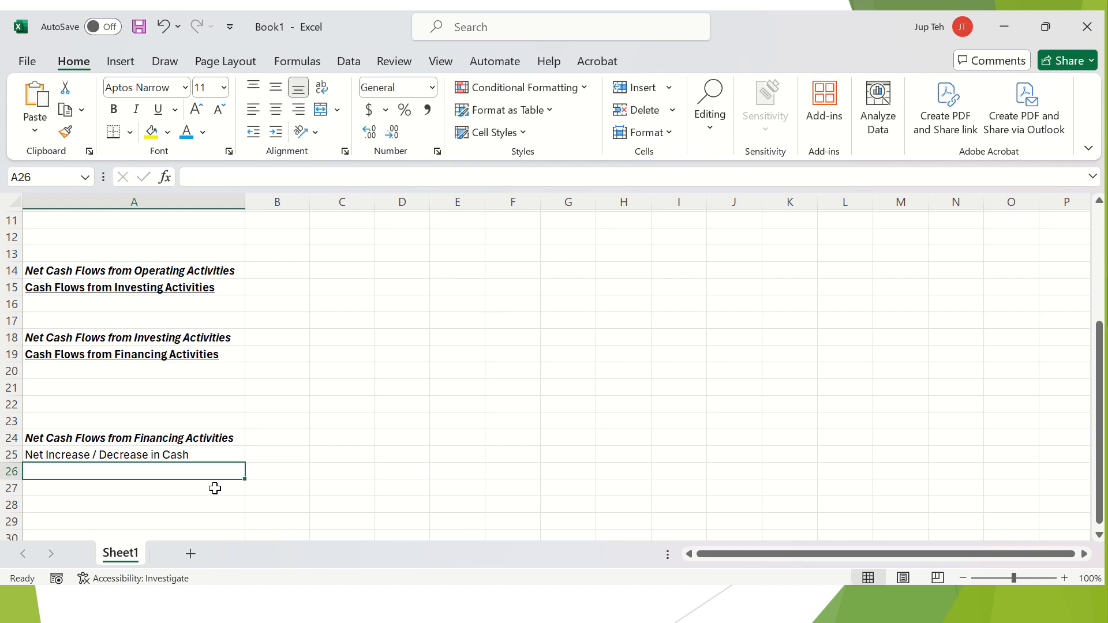
Add 'Bank balance at start' and 'Bank balance at end' in A26 and A27.
text(Ba)
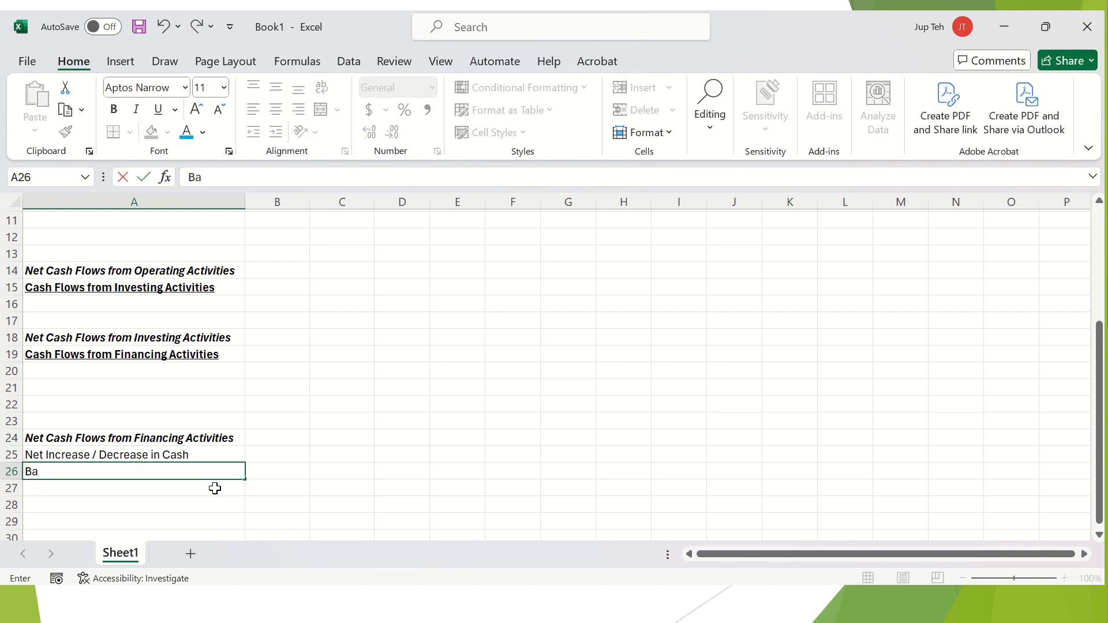
text(nk balance at start)
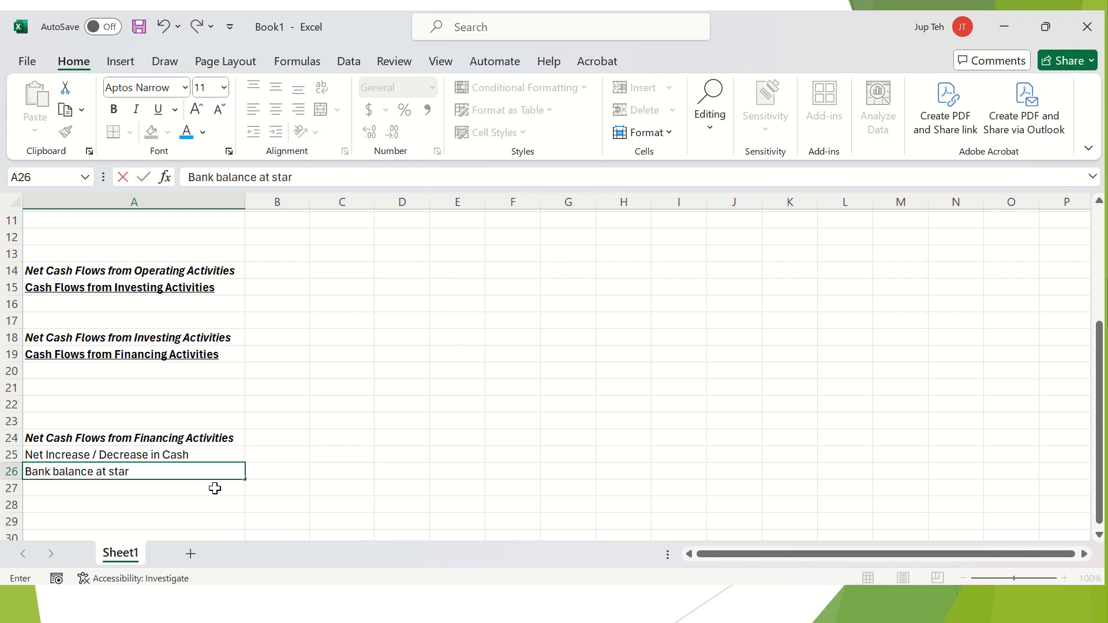
key(Return)
text(Bank balance at e)
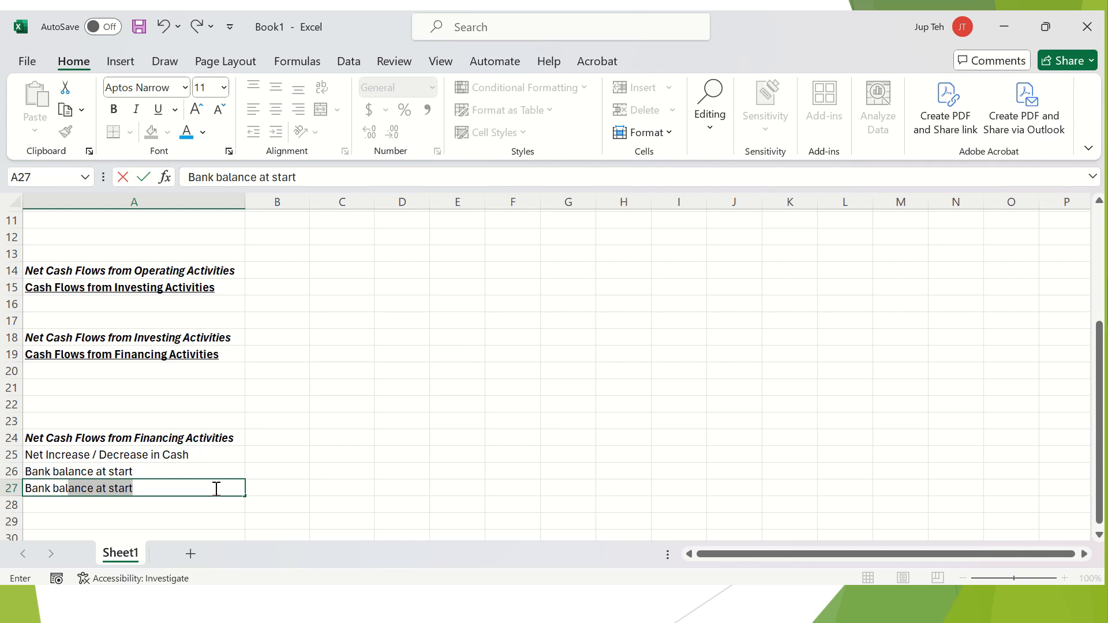
text(nd)
key(Return)
key(Up)
key(Up)
key(Up)
key(shift+Down)
key(shift+Down)
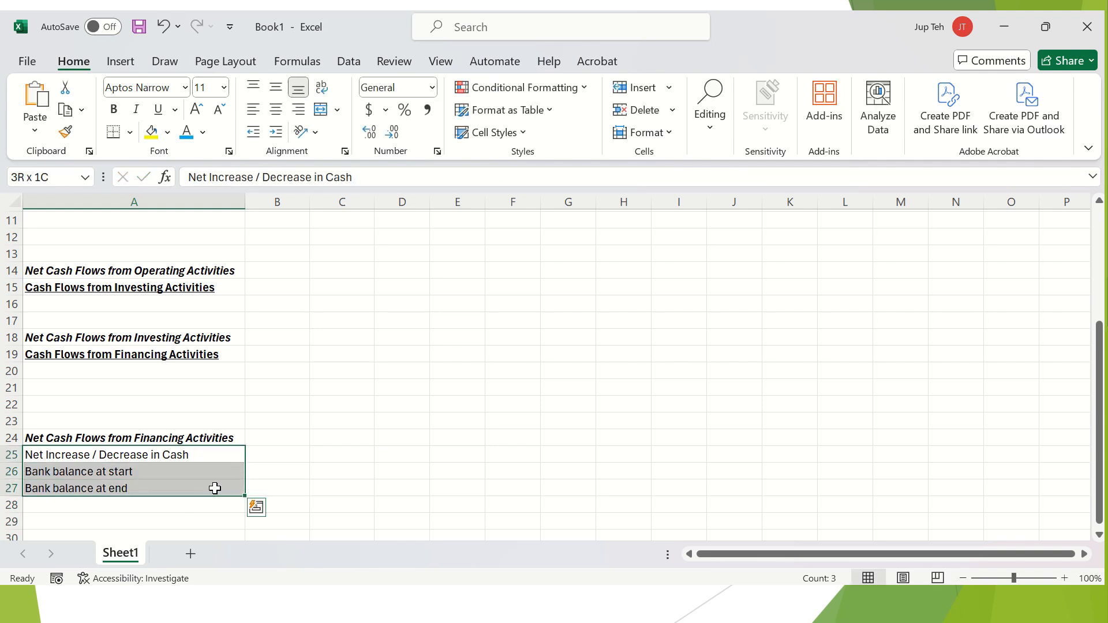
key(shift+Right)
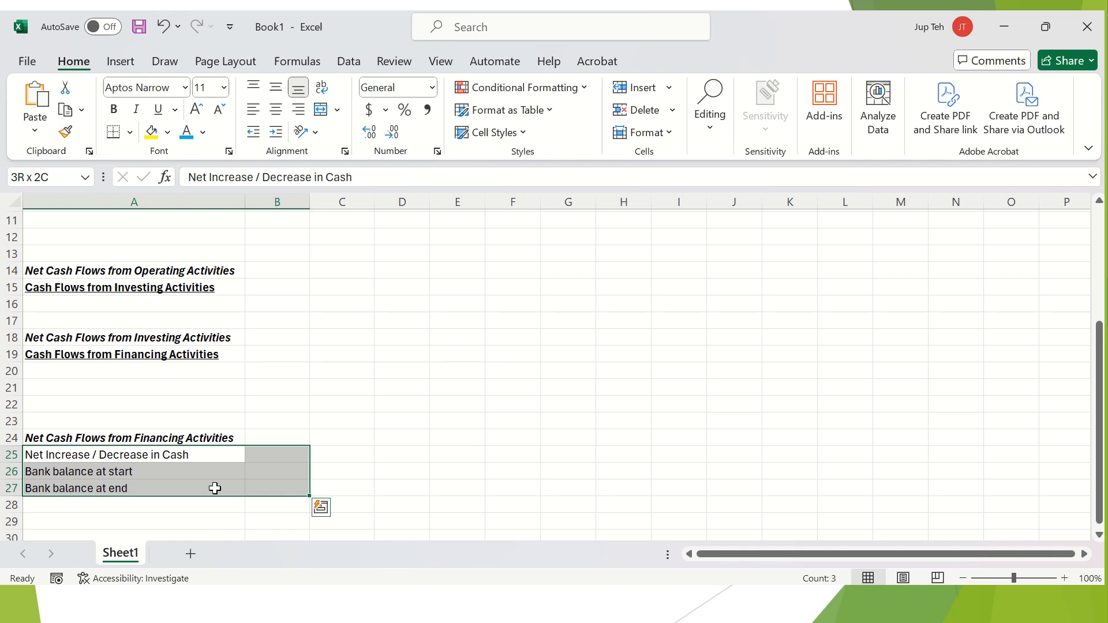
key(shift+Right)
key(Left)
Make the closing rows A25:C27 bold with green font colour.
drag(179, 453, 334, 493)
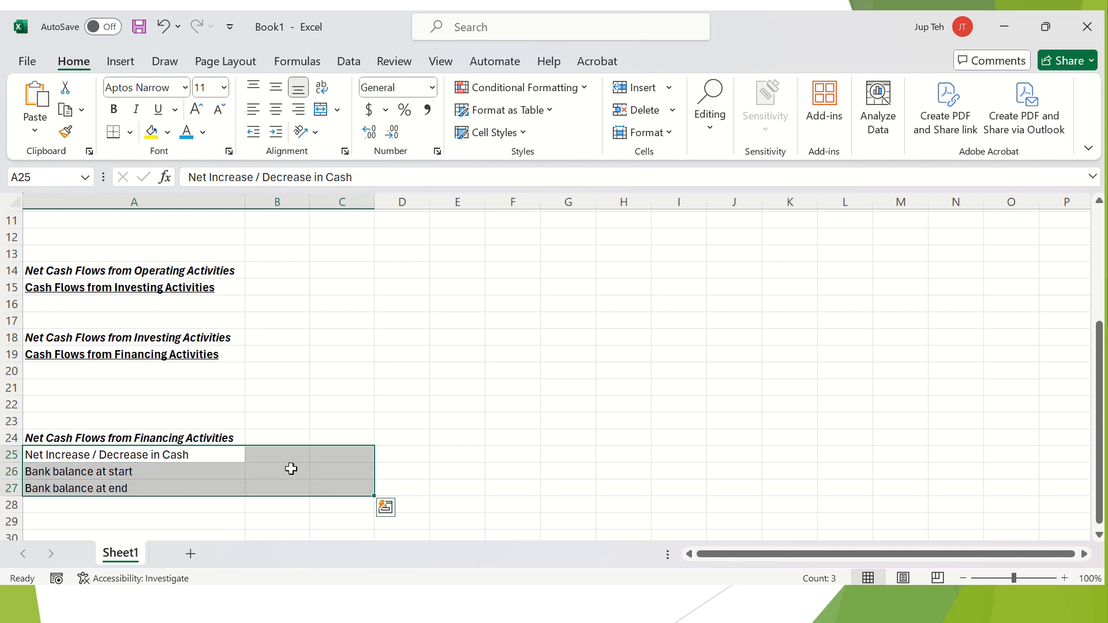
click(118, 113)
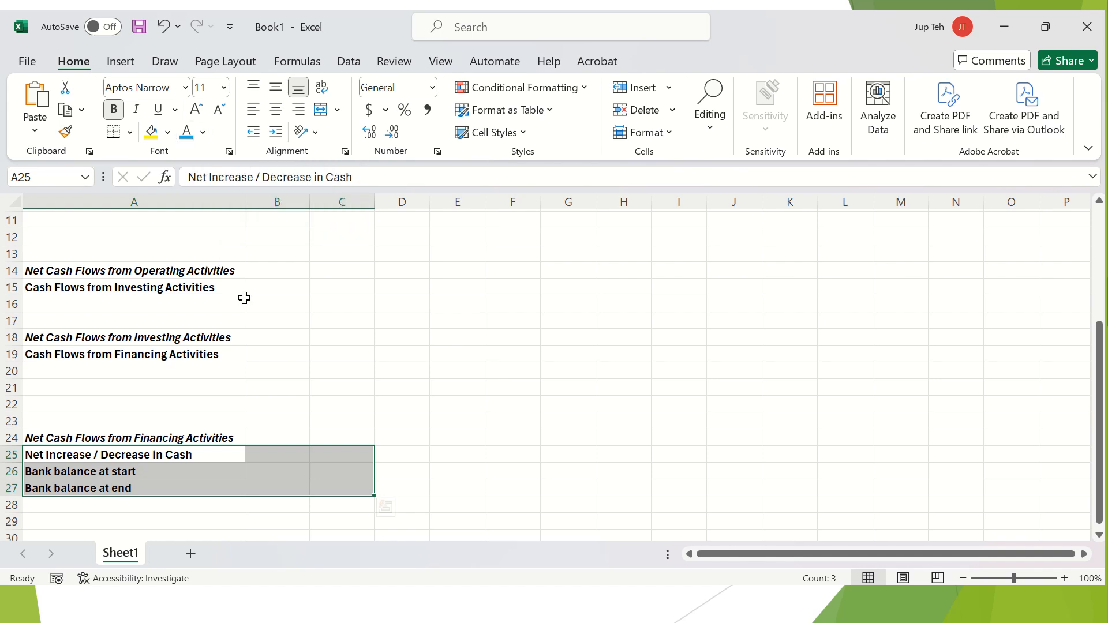
click(204, 132)
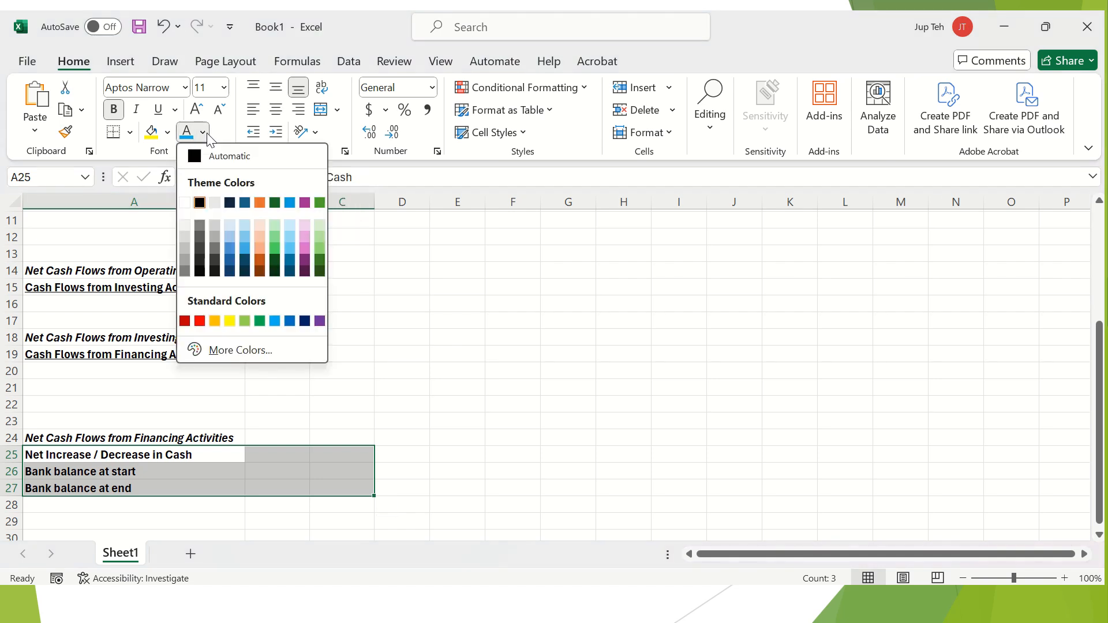
click(259, 321)
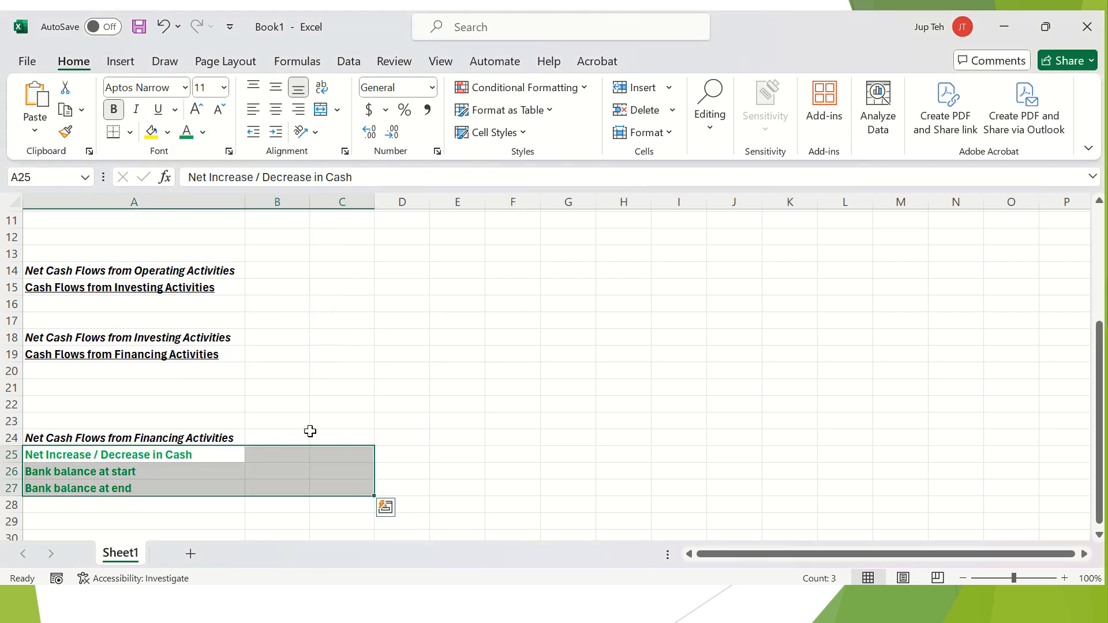
scroll(310, 432, down, 1)
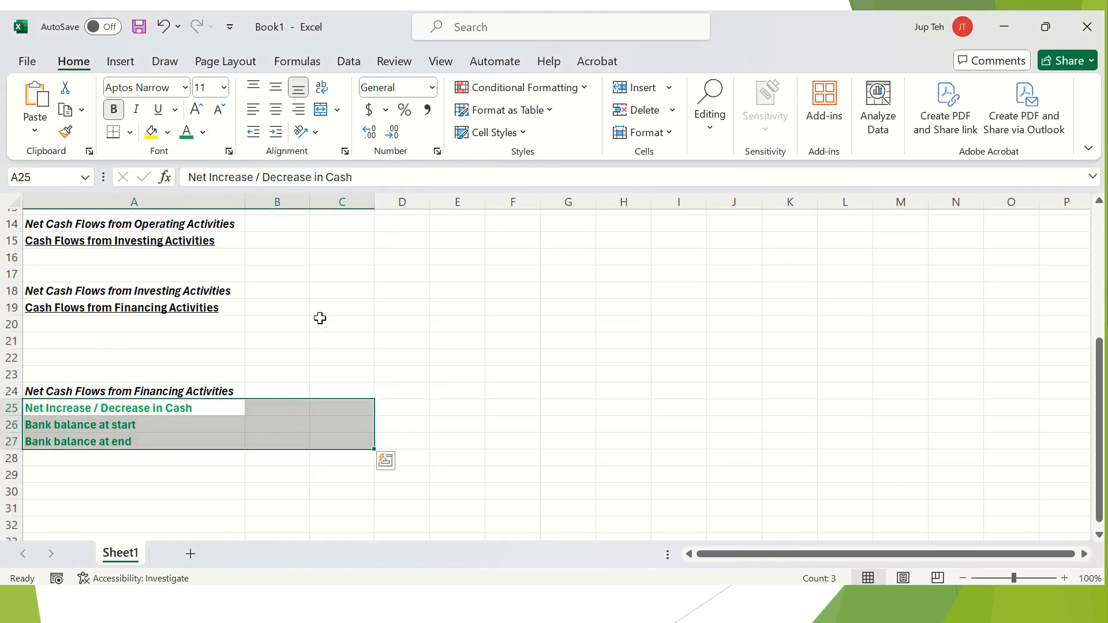
Clear the selection and scroll through the statement to review it.
scroll(292, 240, up, 1)
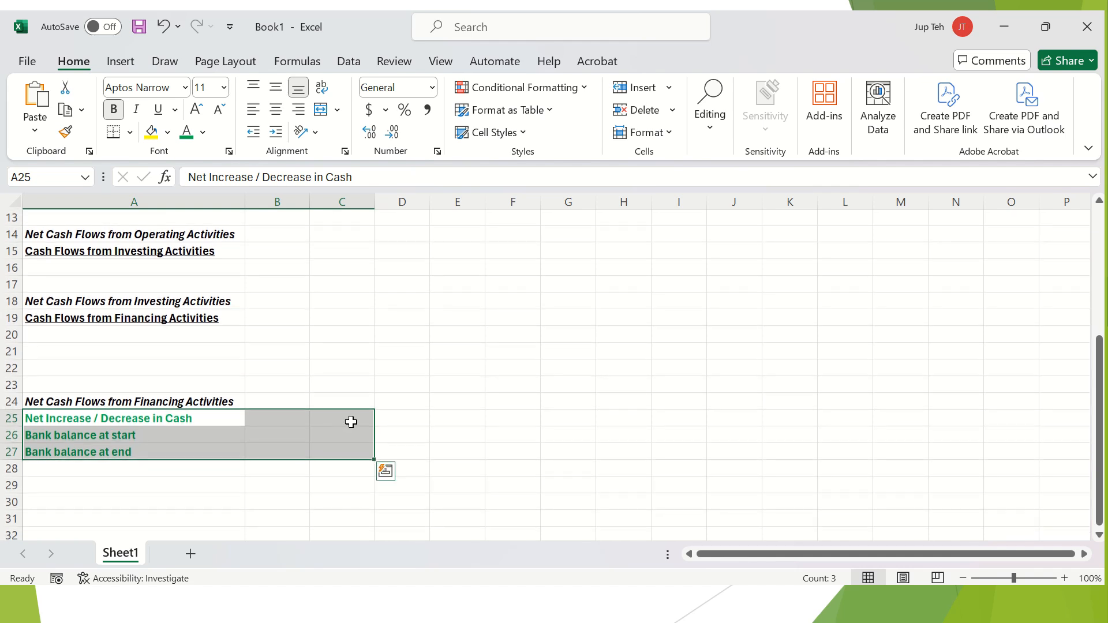
click(366, 314)
scroll(366, 314, up, 1)
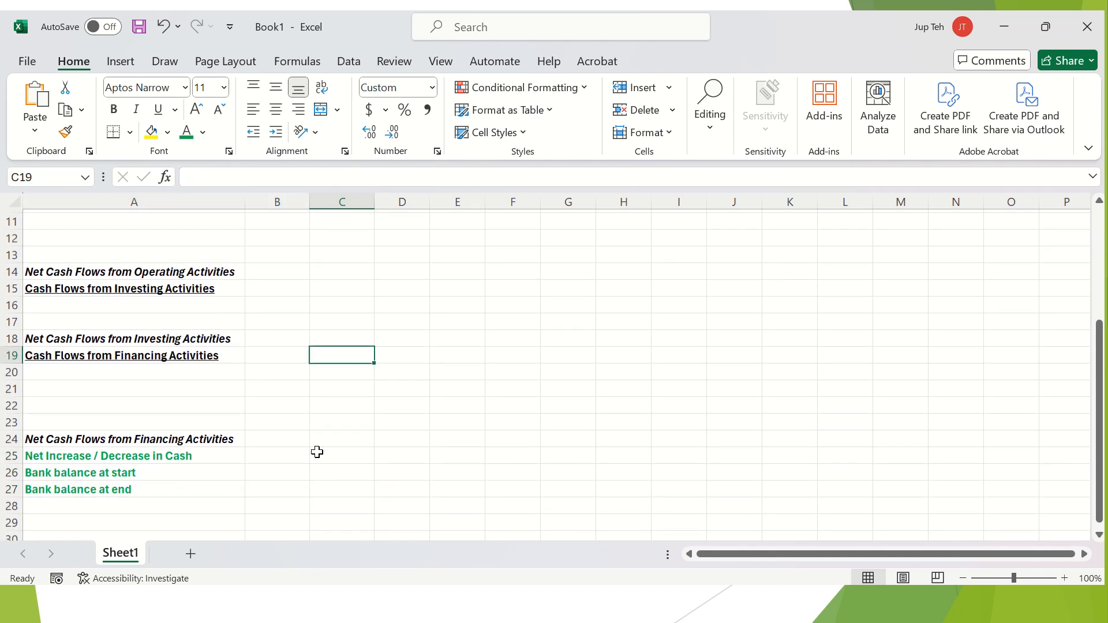
scroll(359, 482, down, 1)
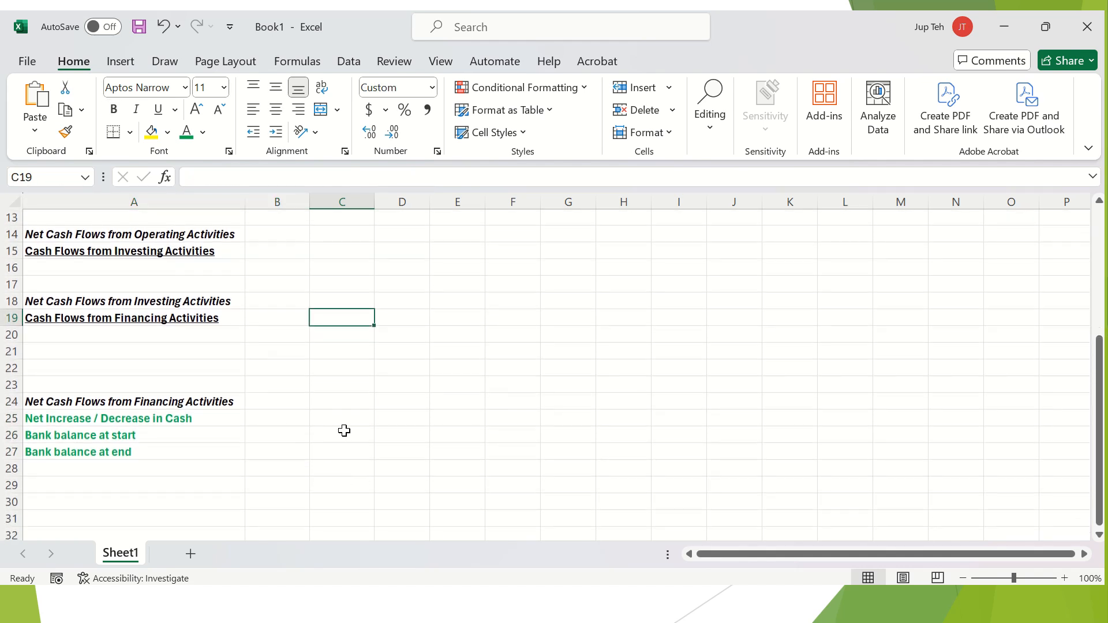
scroll(230, 411, up, 5)
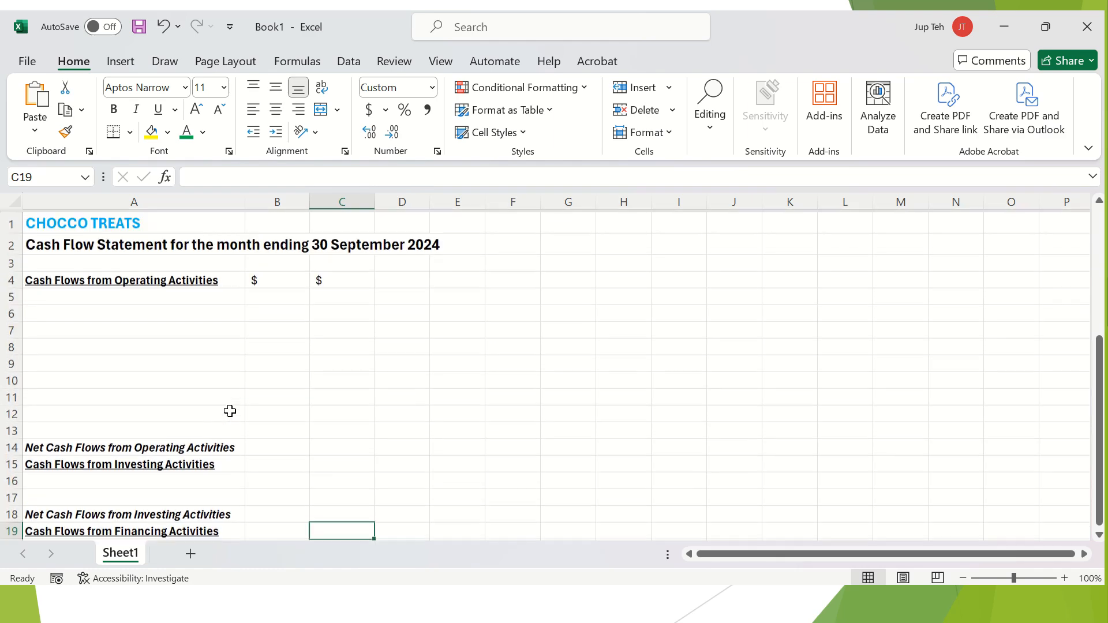
ctrl+scroll(239, 392, down, 3)
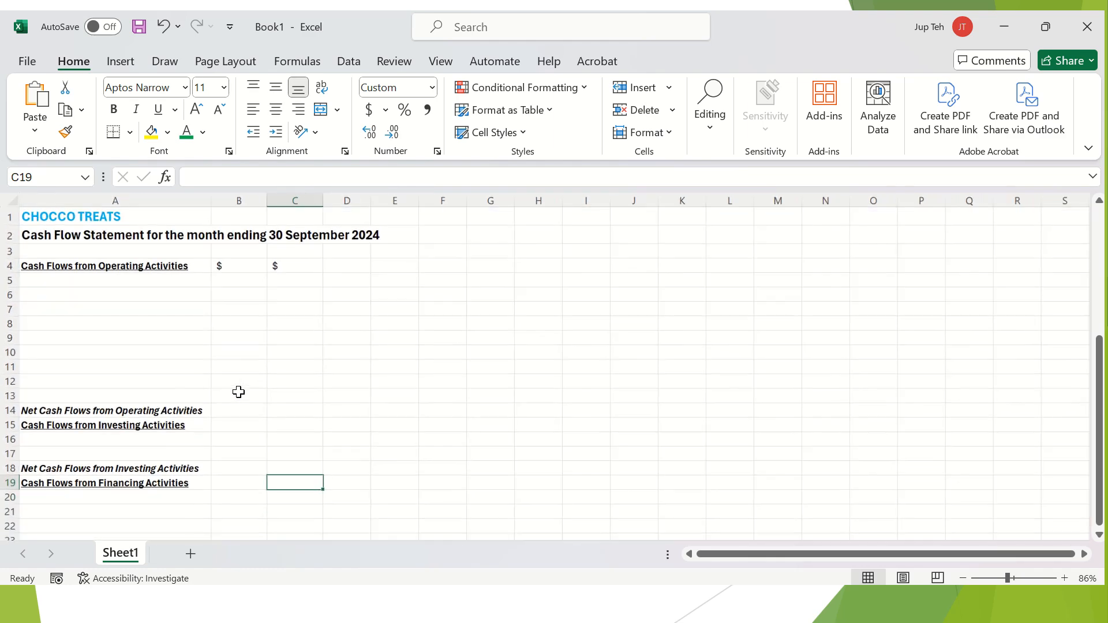
scroll(238, 392, down, 3)
scroll(238, 391, up, 2)
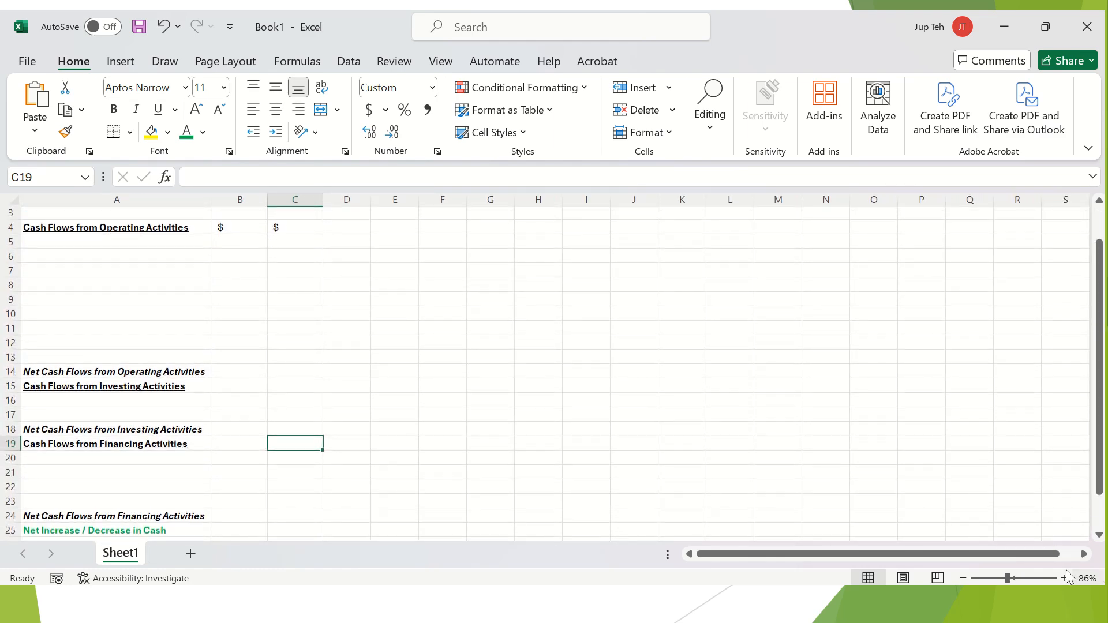
Adjust the zoom to 70% so the whole statement fits on screen.
click(962, 578)
click(962, 578)
click(962, 578)
click(962, 578)
click(963, 579)
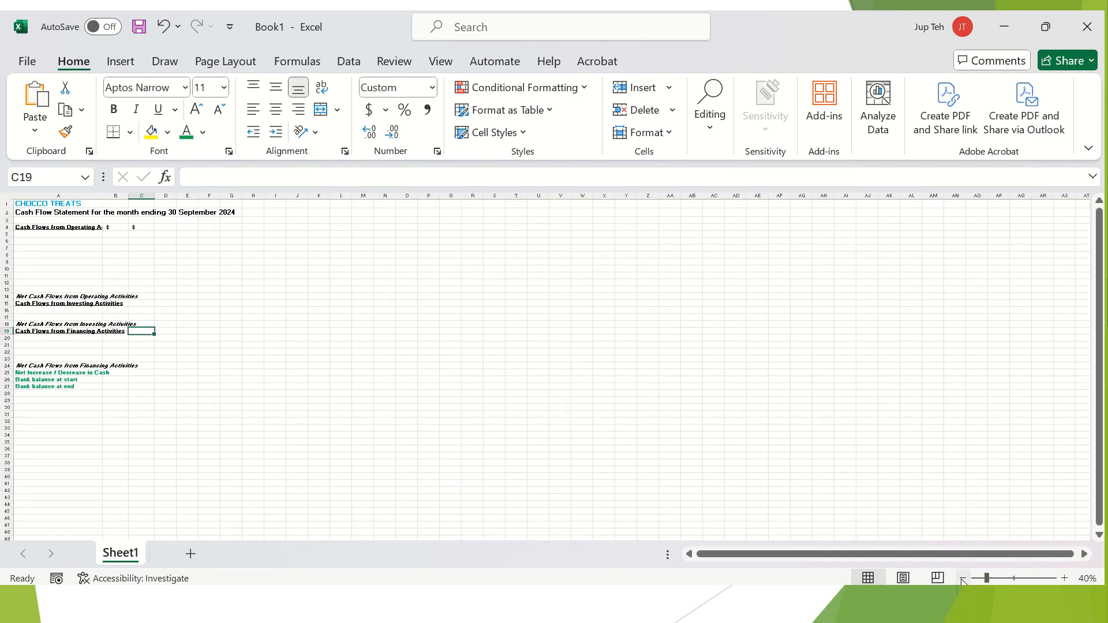
click(1065, 578)
click(1065, 579)
click(1065, 579)
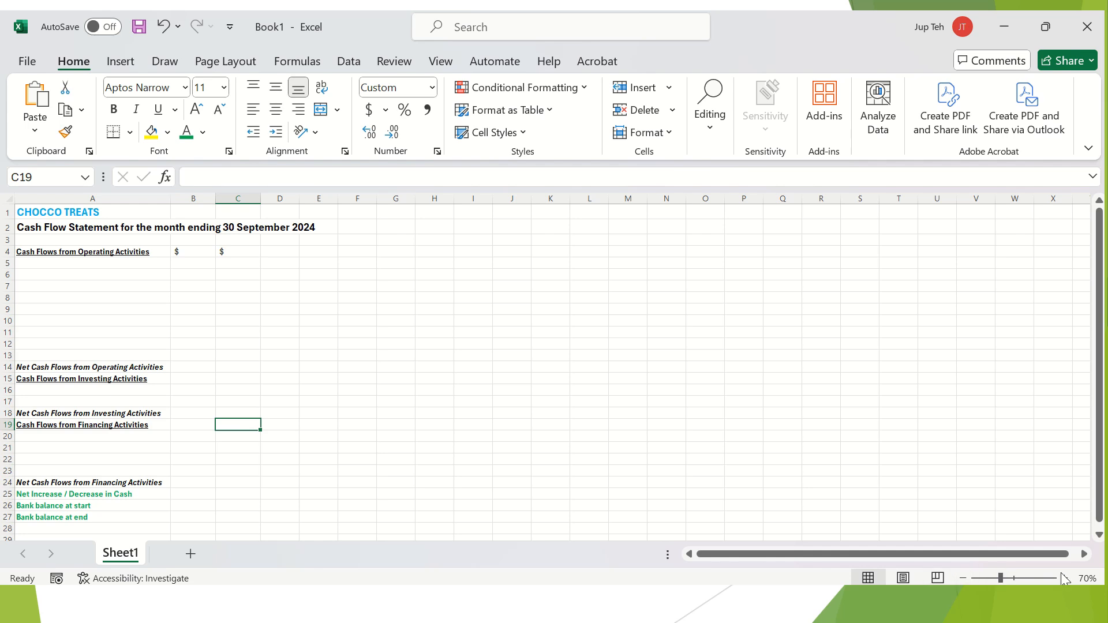
click(1065, 579)
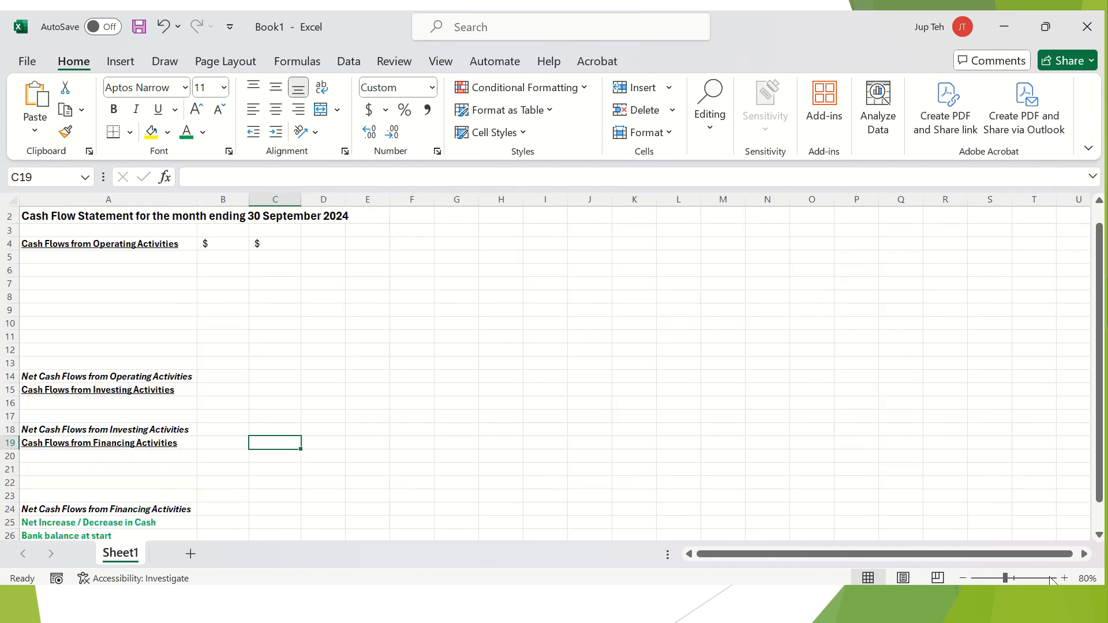
click(190, 270)
scroll(192, 268, down, 1)
scroll(192, 267, up, 1)
scroll(193, 268, up, 1)
click(963, 579)
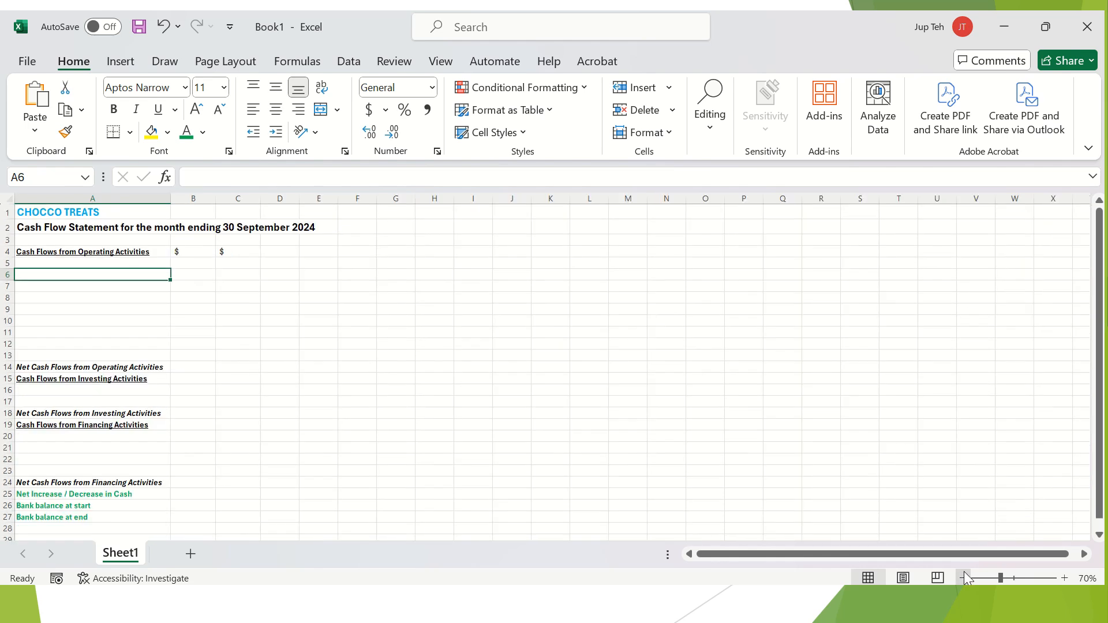
click(104, 295)
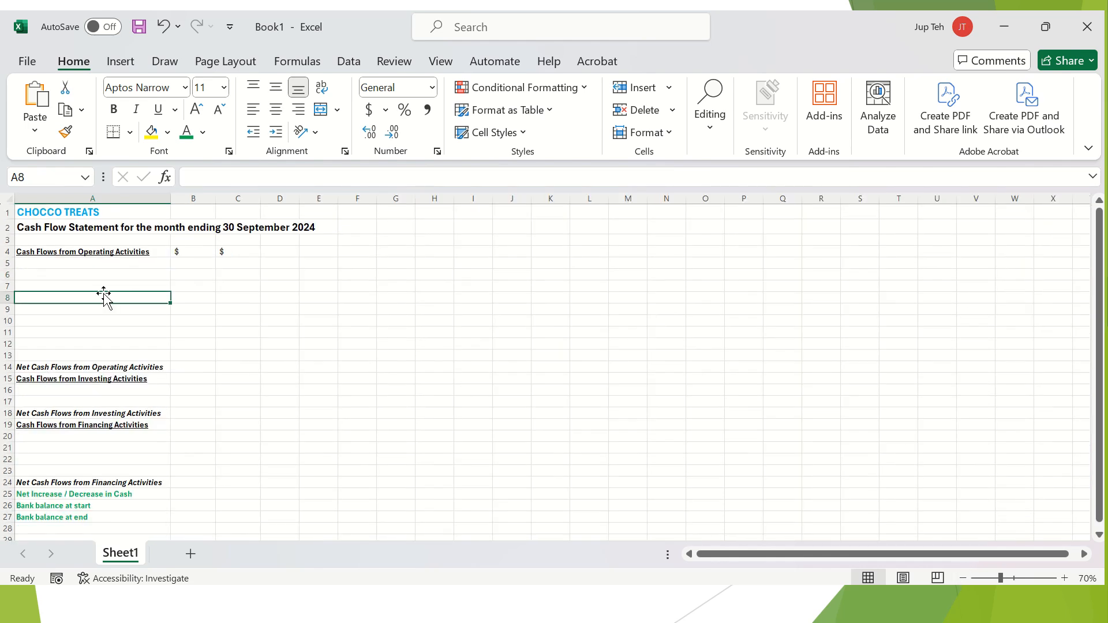
Enter 'Cash Sales' with 10000 in row 5.
key(Up)
key(Up)
key(Up)
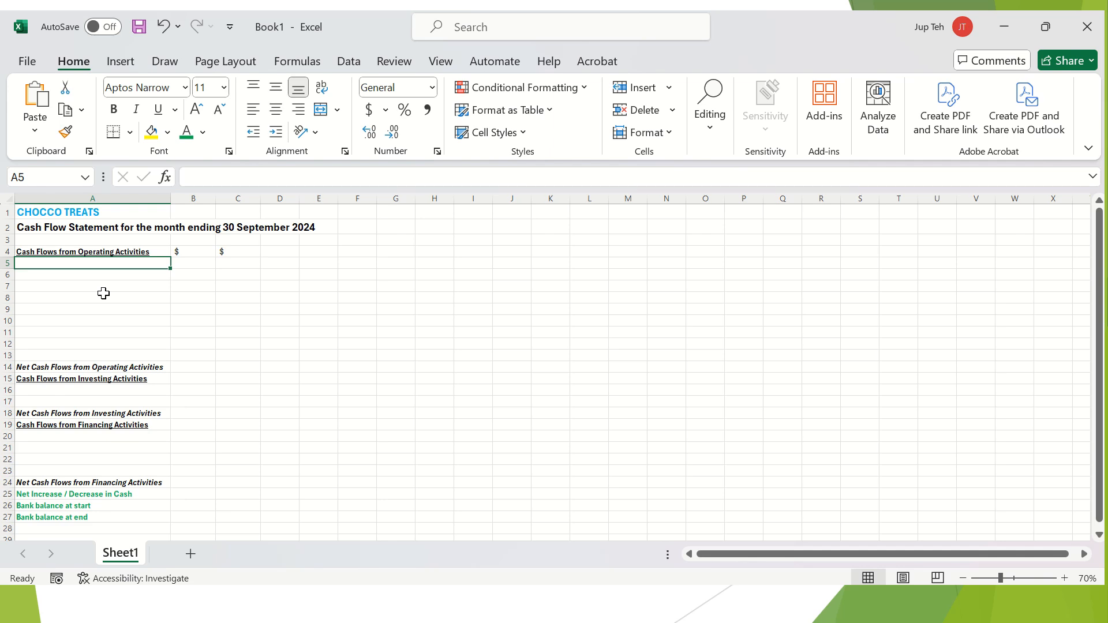
text(Cash Sales)
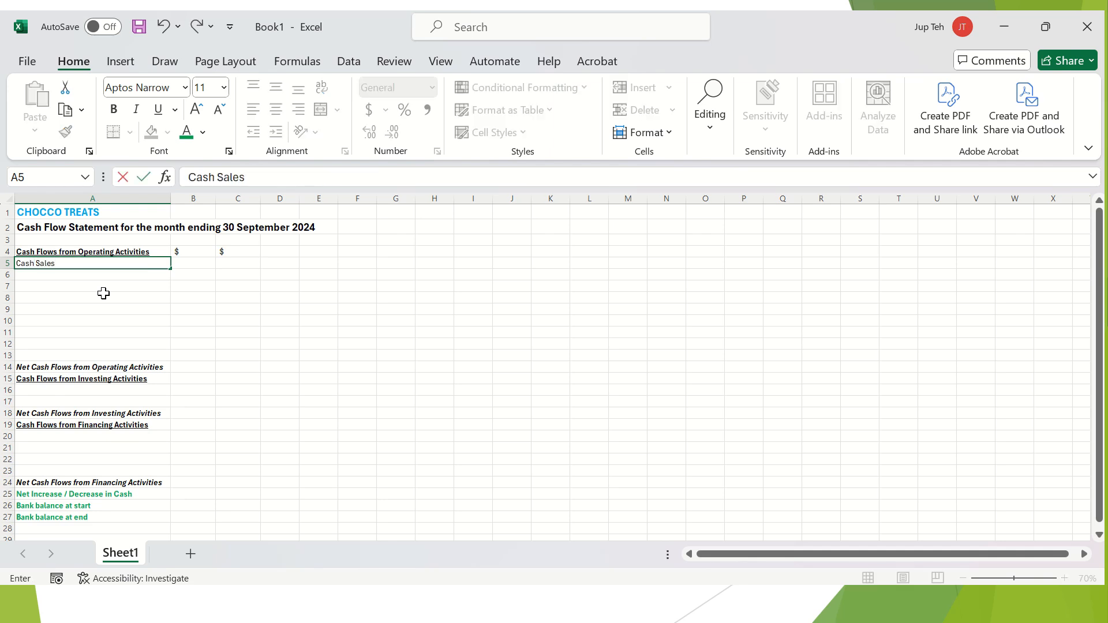
click(150, 290)
click(183, 265)
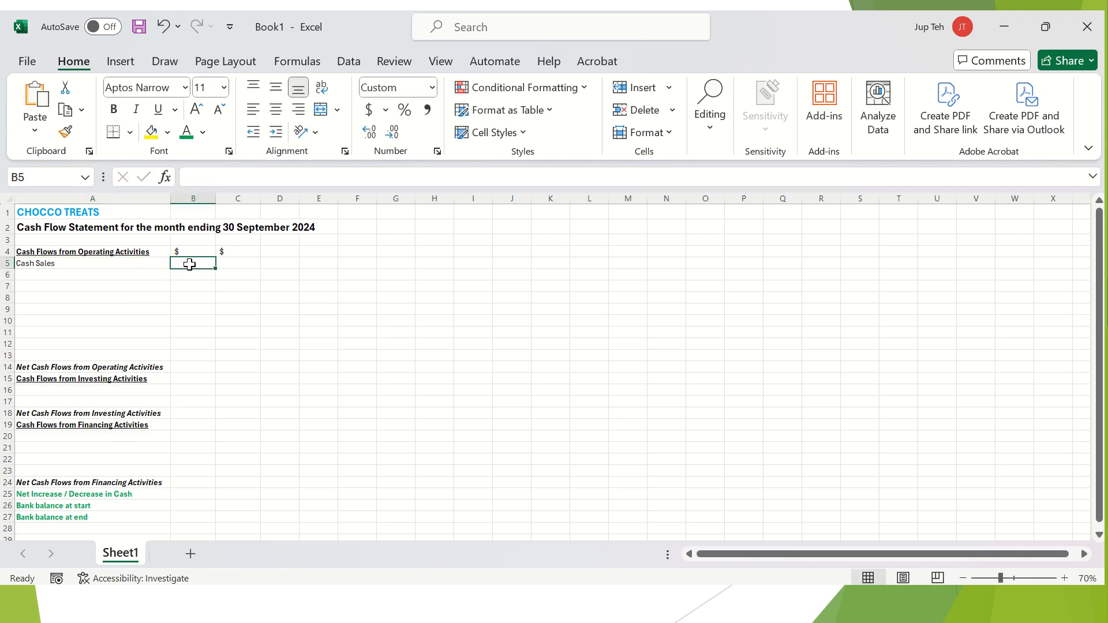
text(10000)
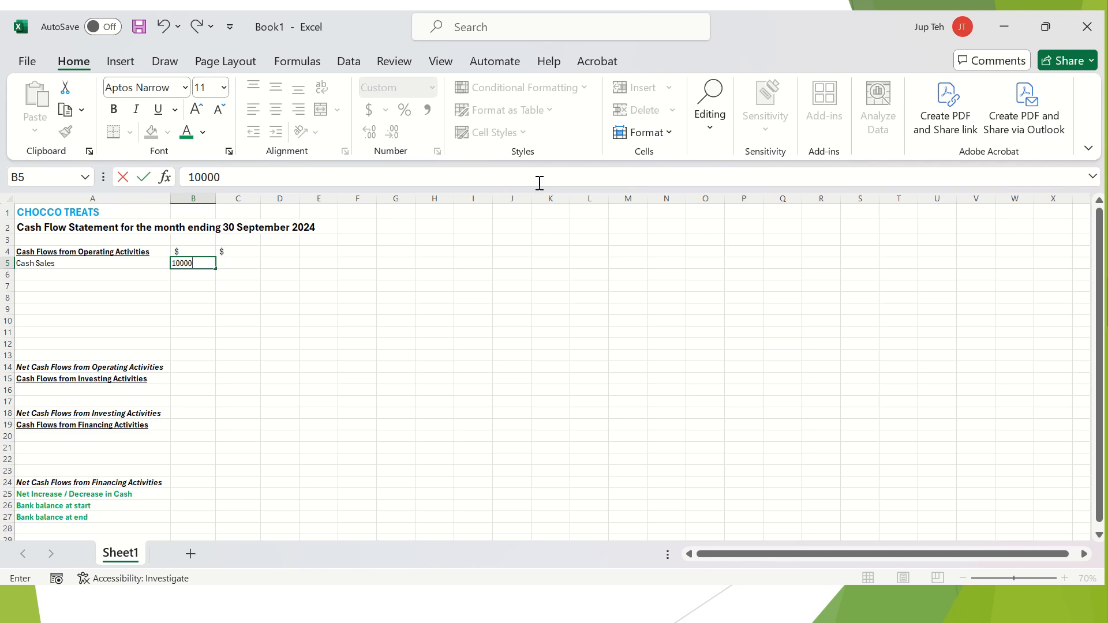
key(Return)
Add GST Received in row 6, replacing 1000 with the formula =B5*10%.
text(GST )
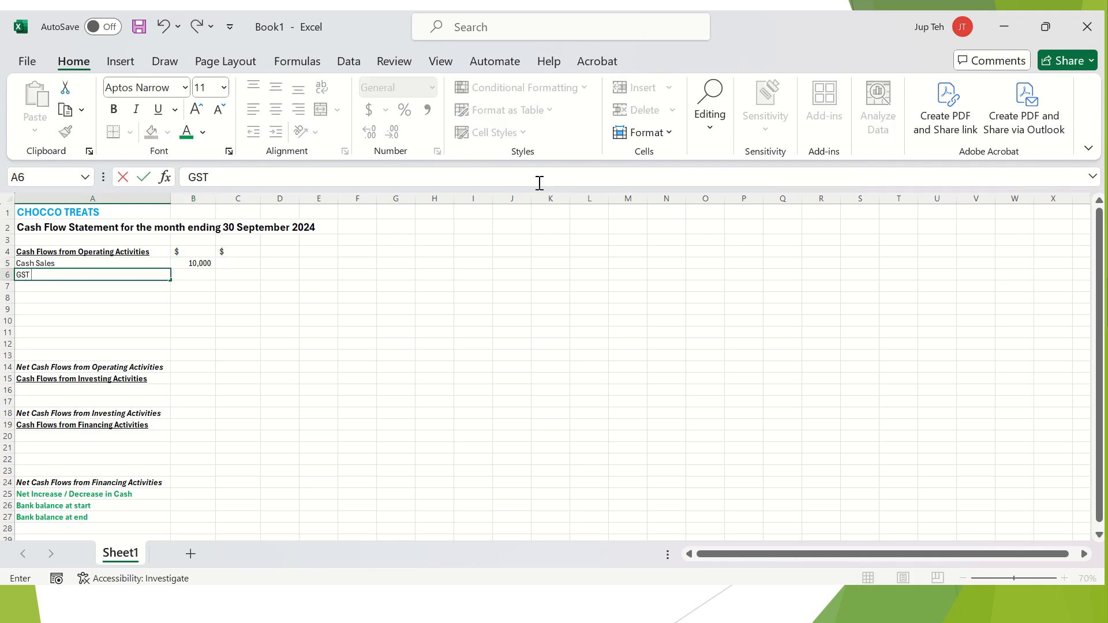
text(REceived)
key(Tab)
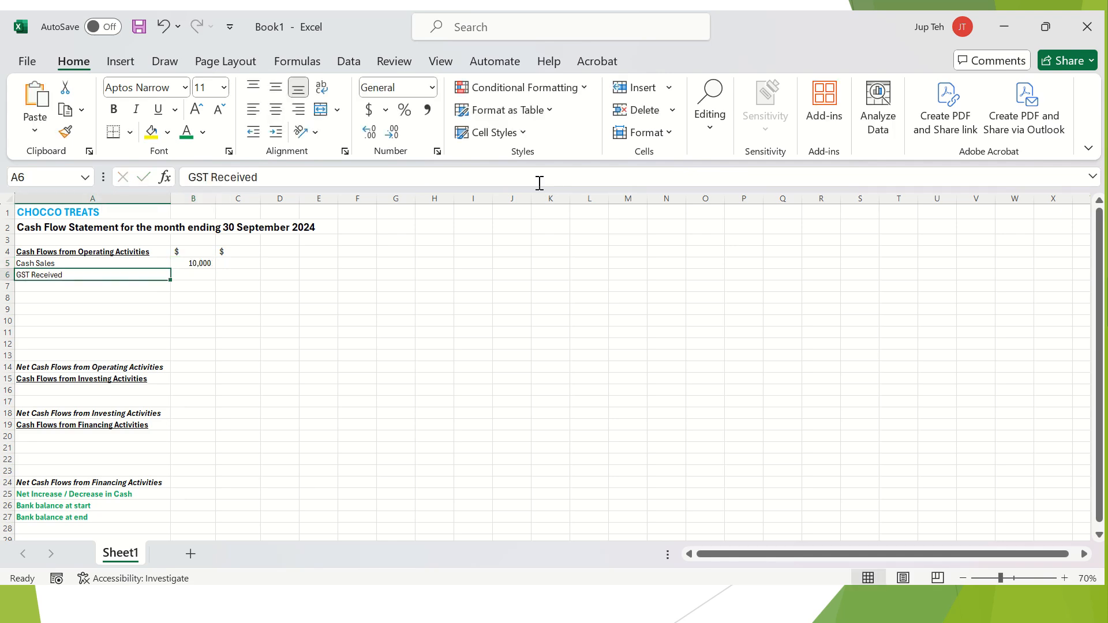
text(1000)
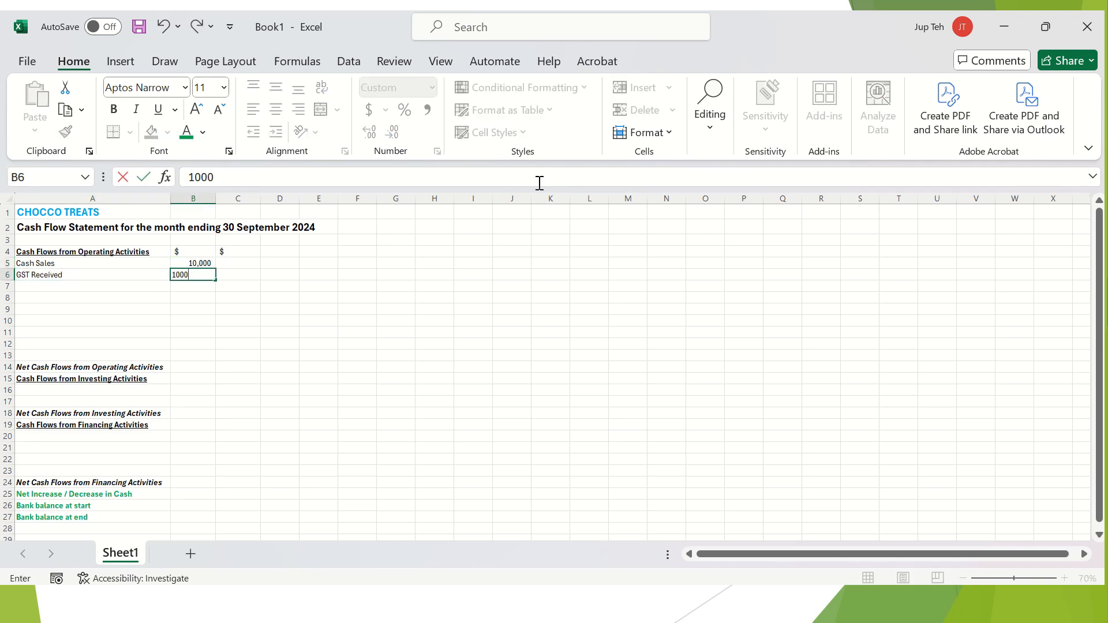
key(Return)
key(Up)
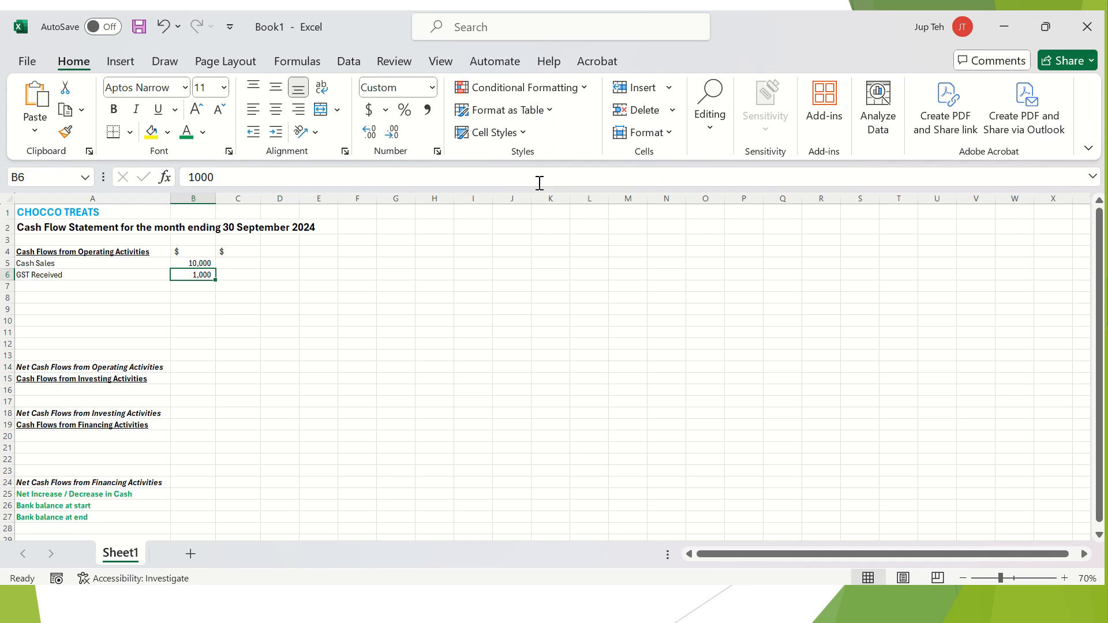
text(=)
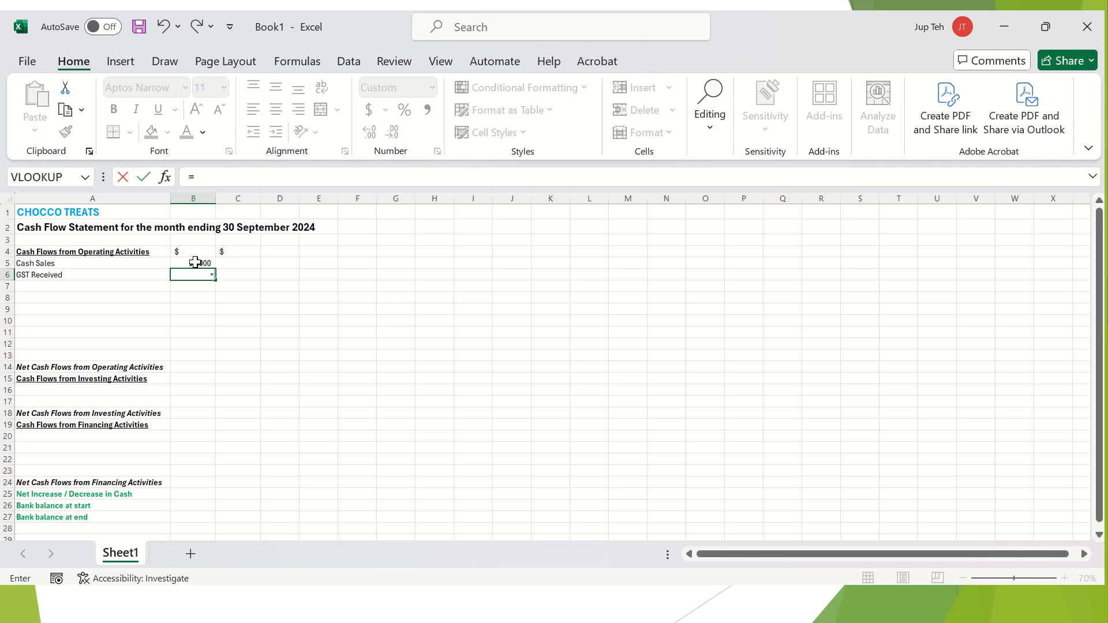
click(195, 262)
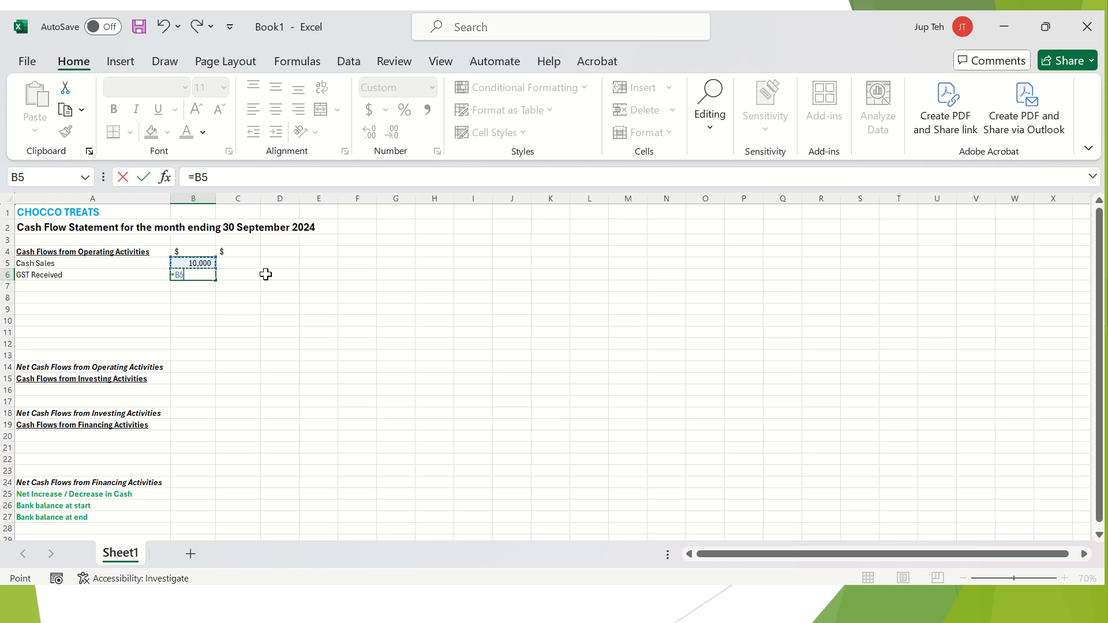
text(*10%)
key(Return)
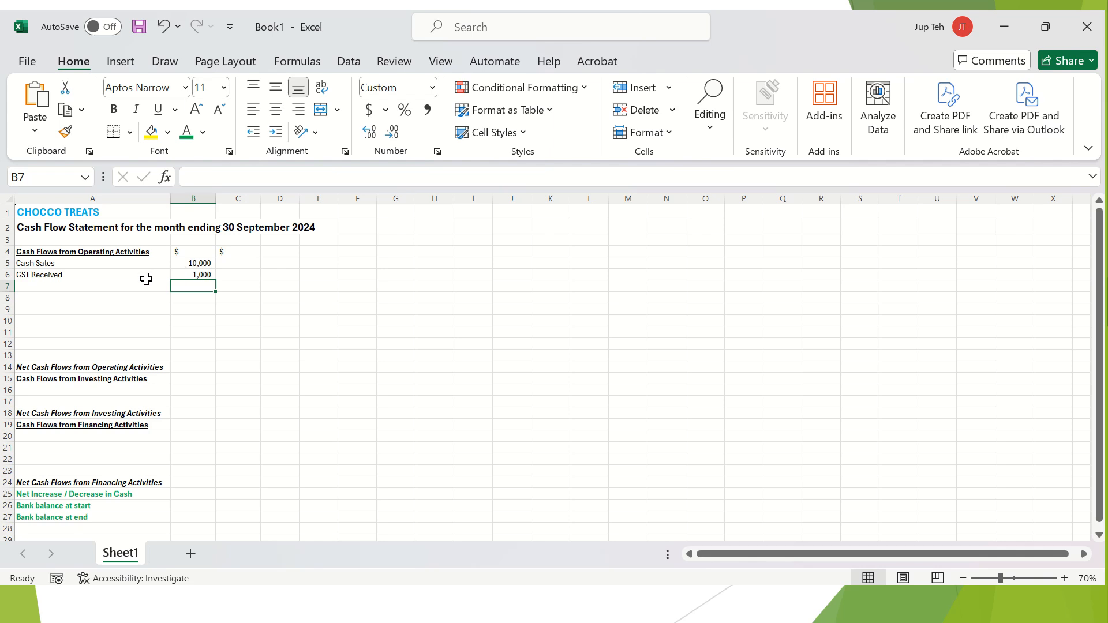
click(205, 263)
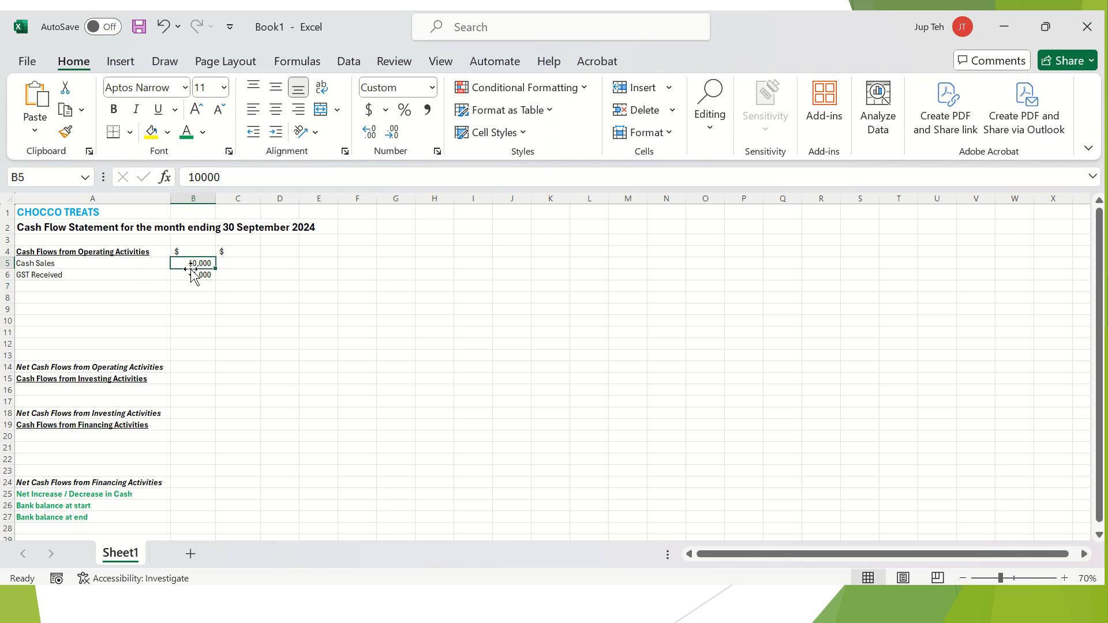
click(149, 296)
key(Up)
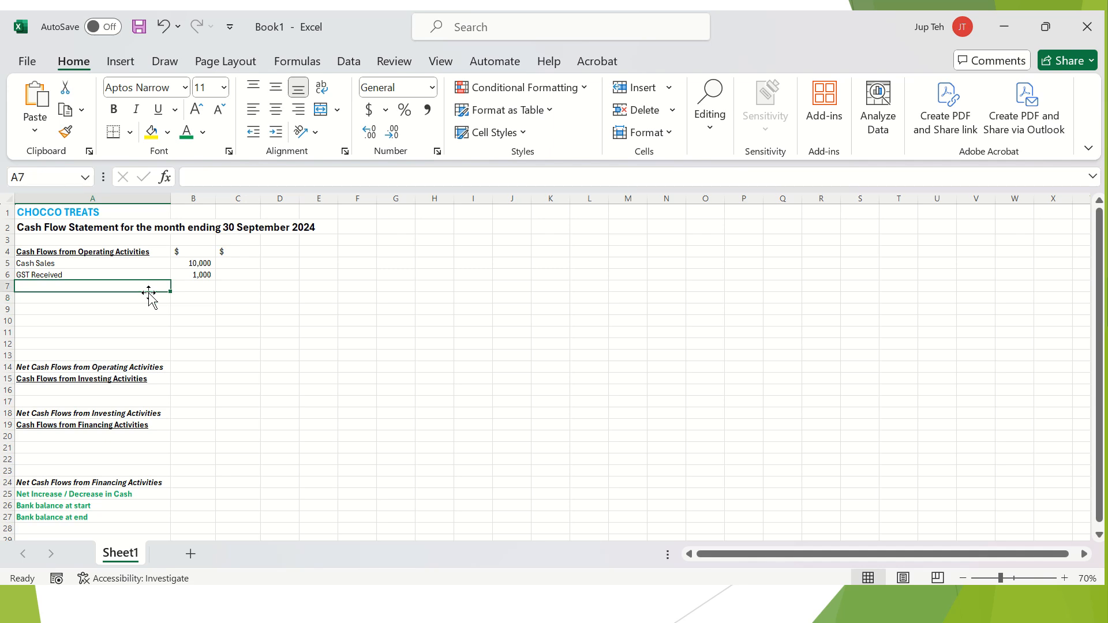
Enter 'Receipts from Accounts Receivable' with 3500 in row 7.
text(Accounts from)
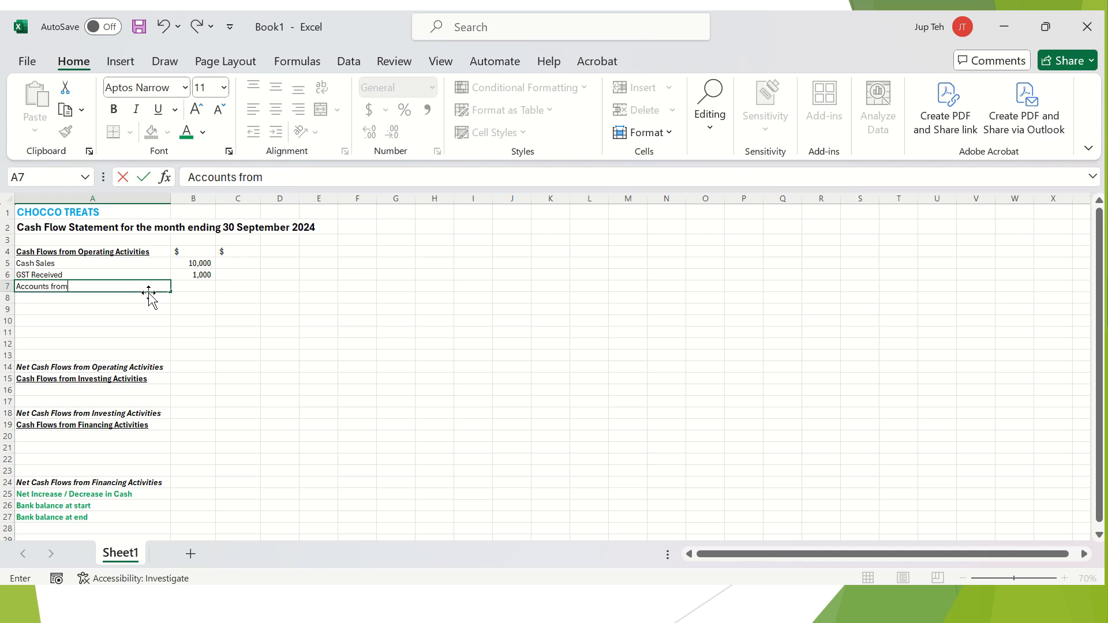
key(Escape)
text(Rec)
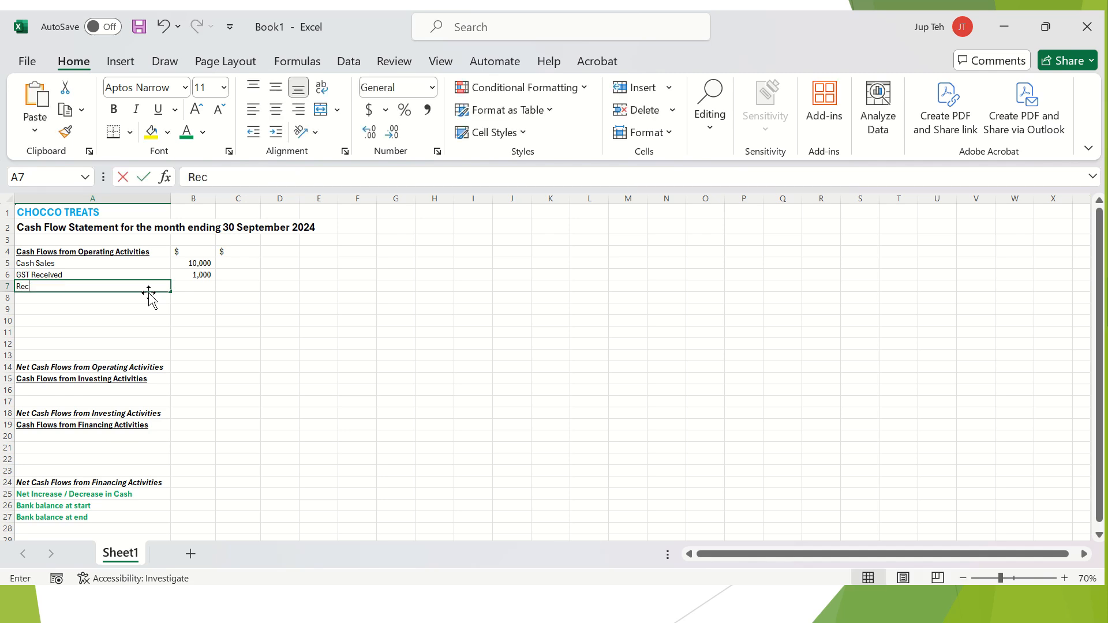
text(eipts from Accounts)
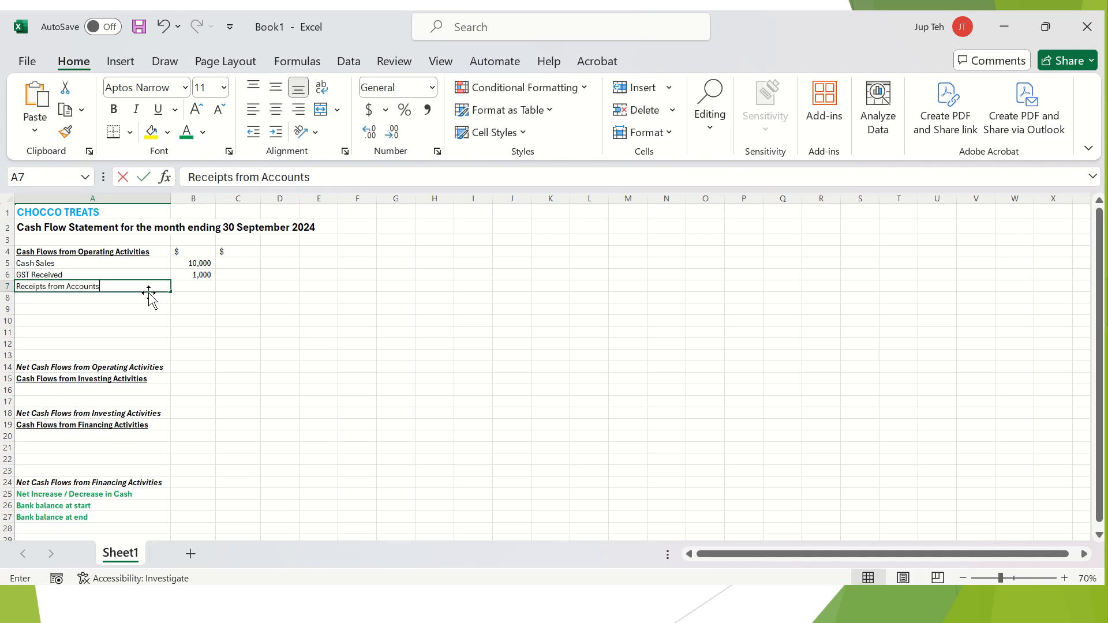
text( Receivable)
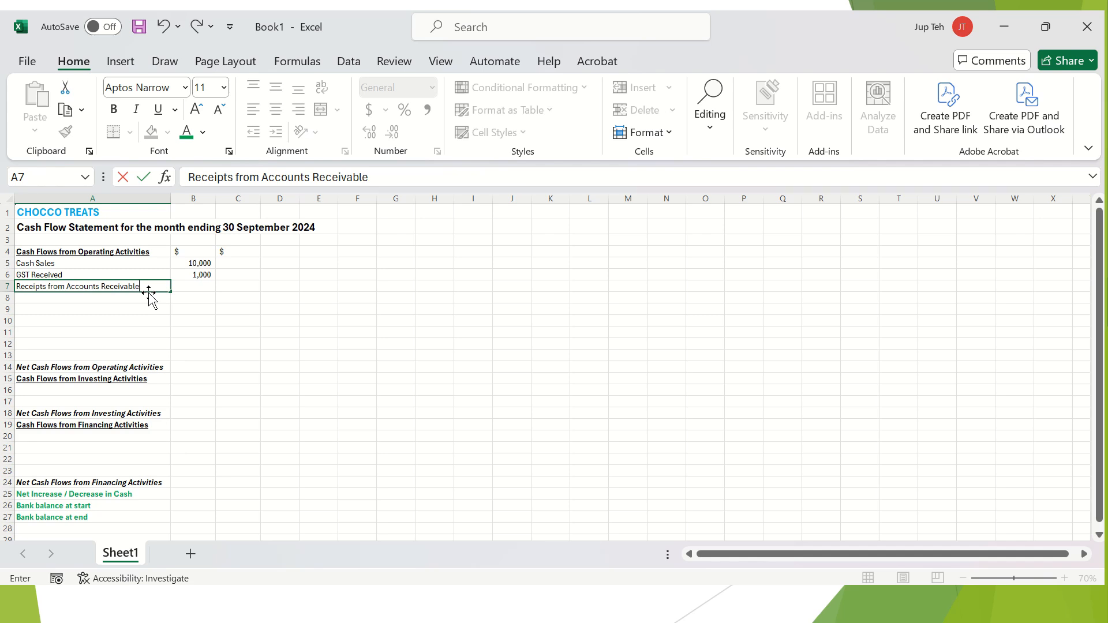
key(Tab)
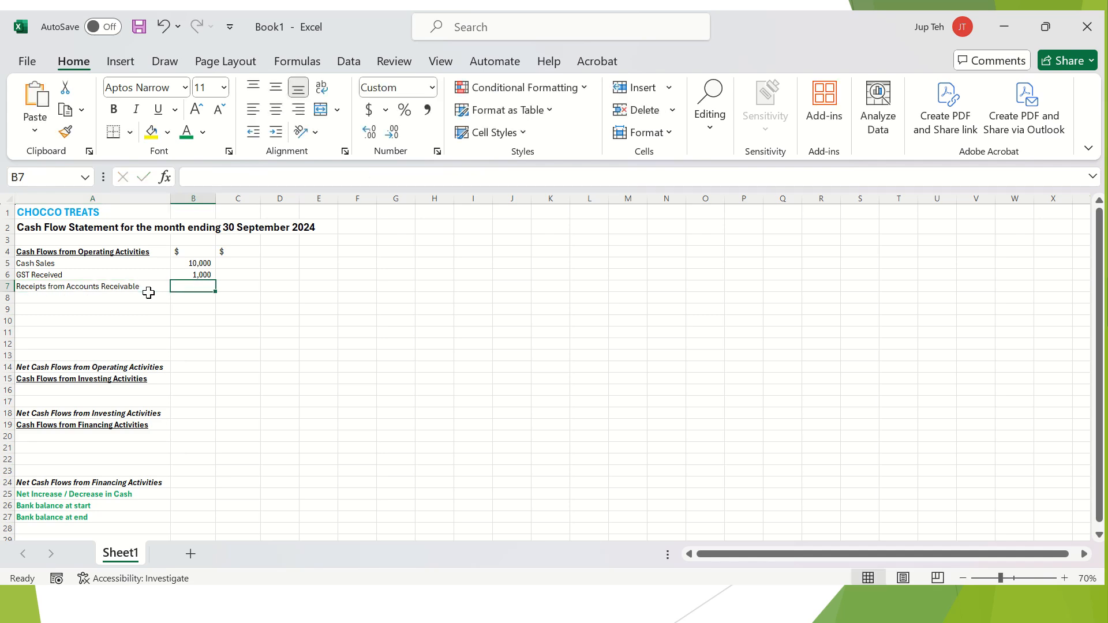
text(3500)
key(Return)
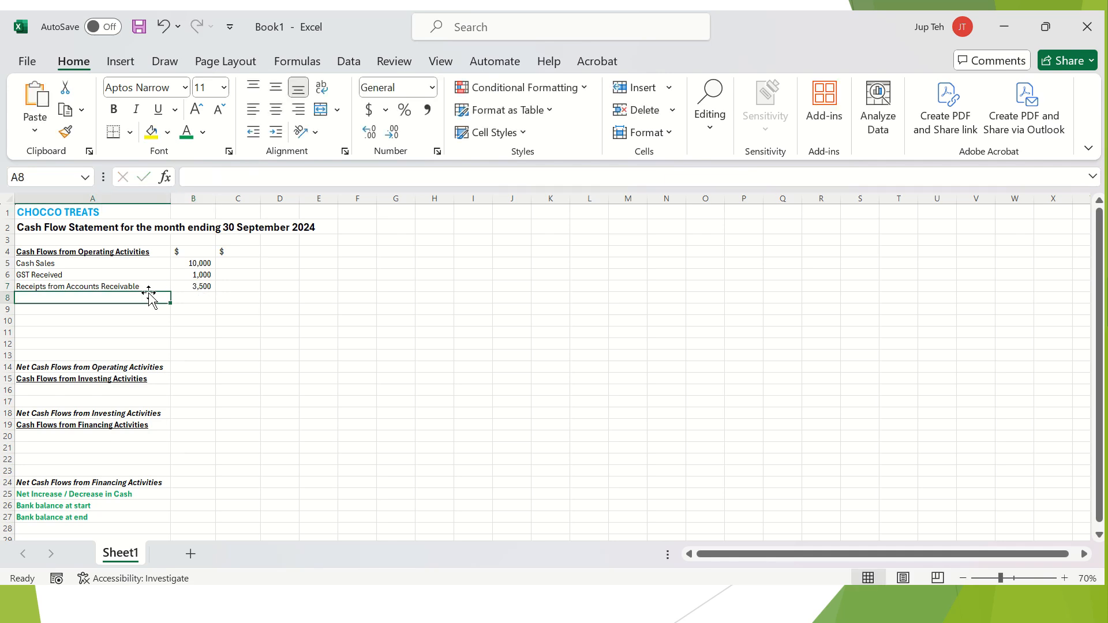
Label row 8 'Payments to Accounts Payable' and begin its amount with a minus sign.
key(Tab)
click(148, 293)
text(Accounts P)
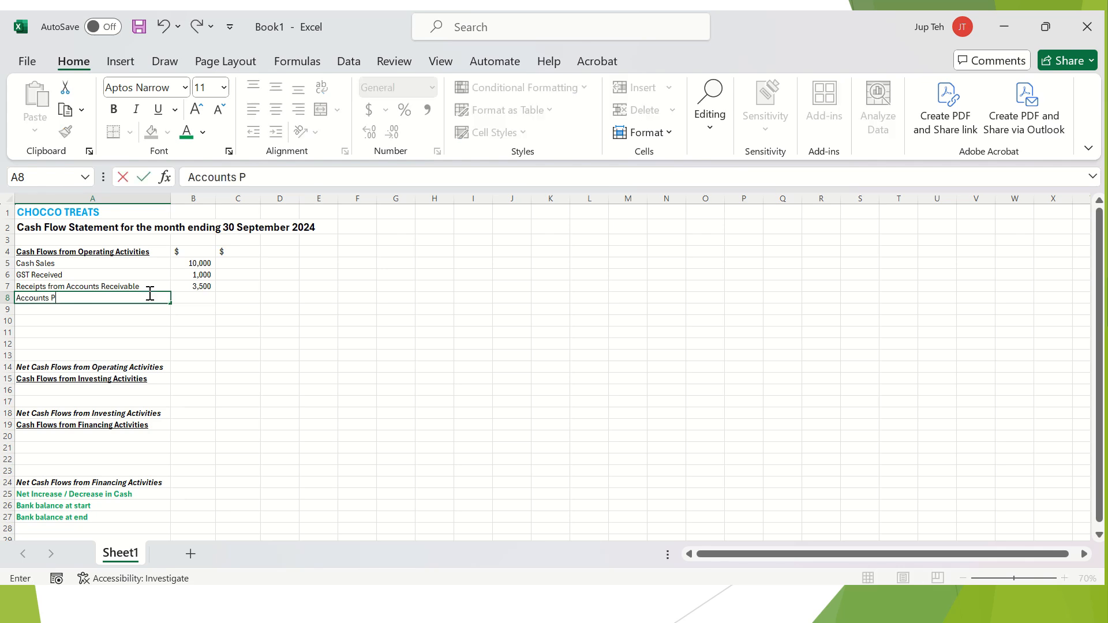
text(ayabl)
key(Escape)
text(Paye)
key(BackSpace)
text(mentts)
key(BackSpace)
key(BackSpace)
text(s to Accounts Payable)
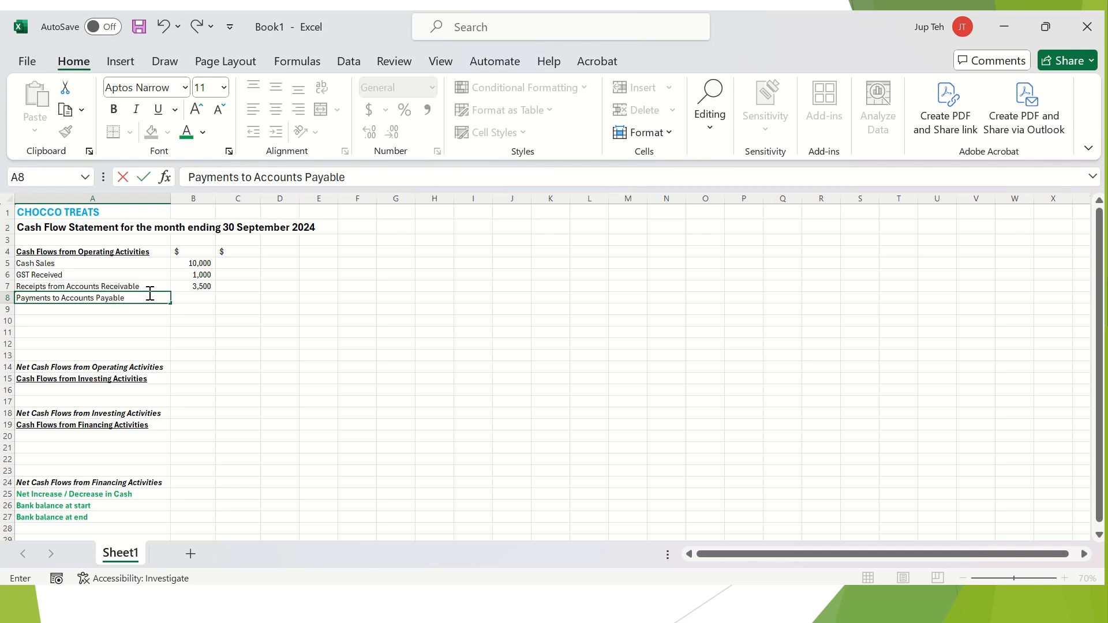
key(Tab)
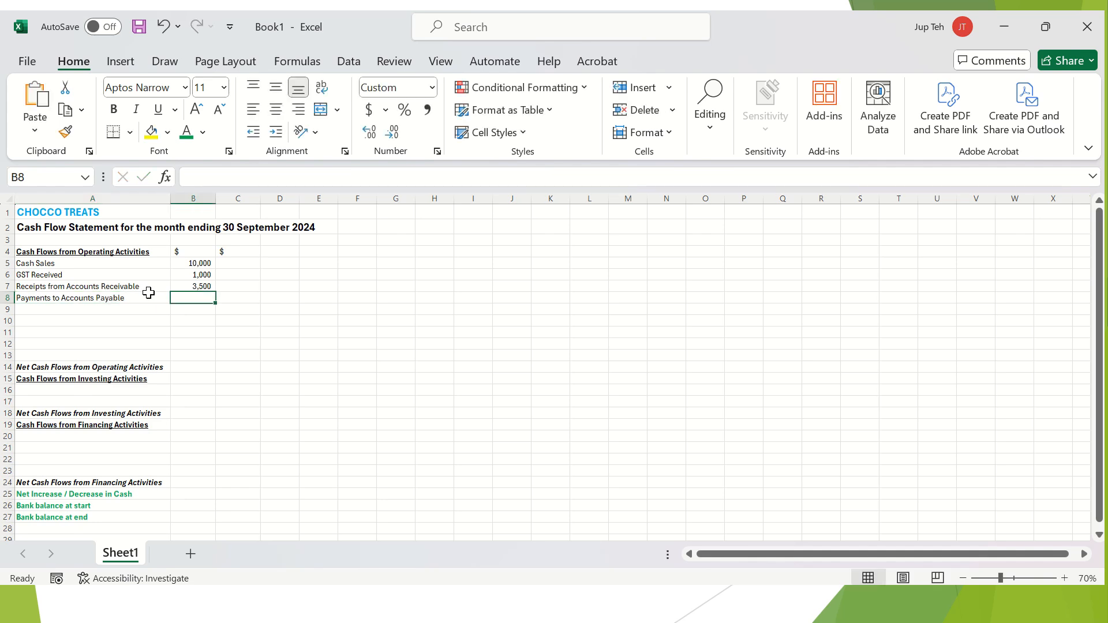
text(-)
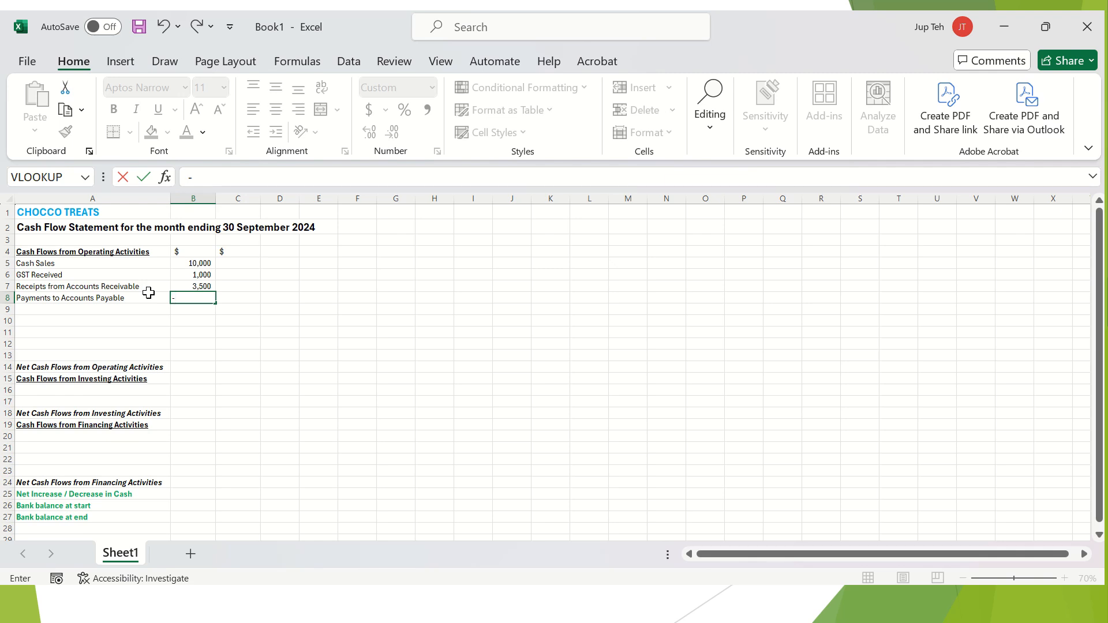
Complete Payments to Accounts Payable as -2500 and add Wages at -1,800.
text(2500)
key(Return)
text(Wafes)
key(Tab)
text(- )
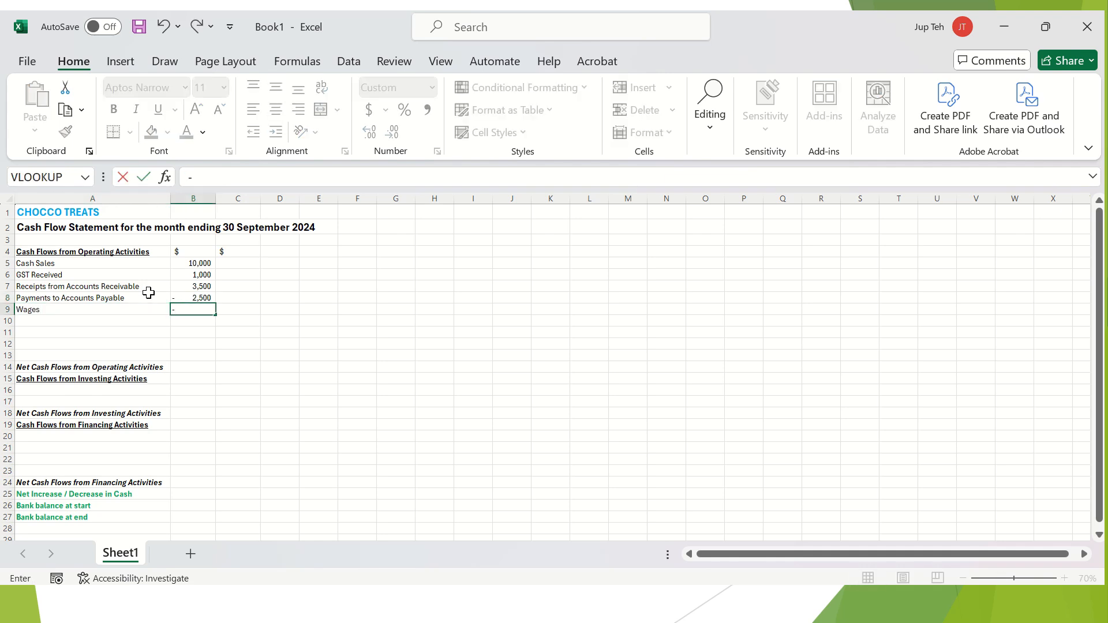
text(1,800)
key(Return)
Add Advertising at -900 and Rent at 2600 in rows 10 and 11.
text(Advertising)
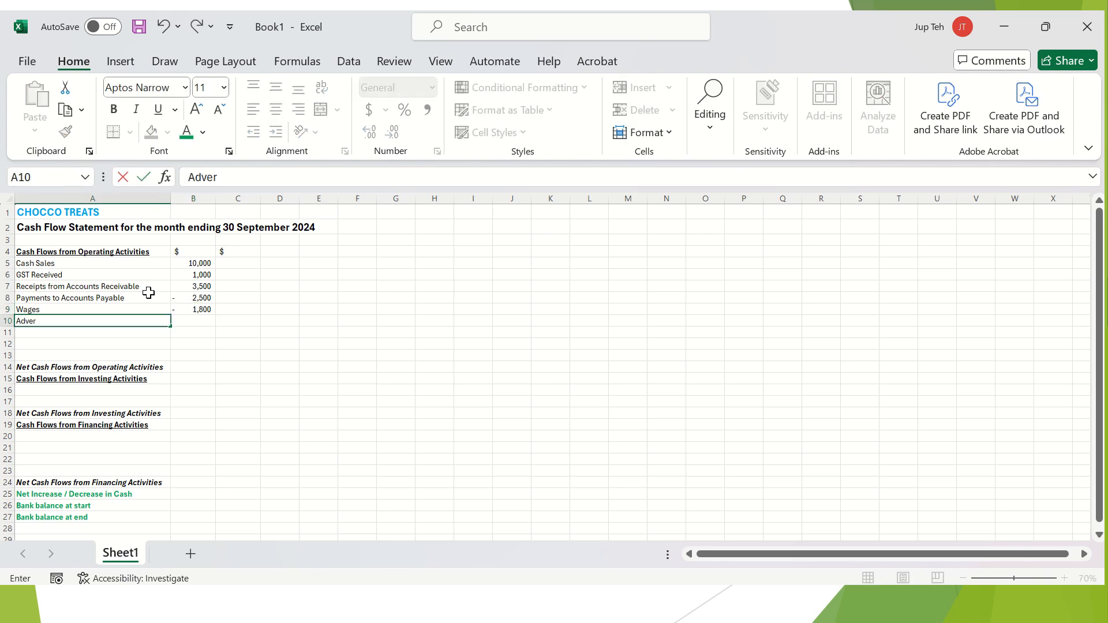
key(Tab)
text(- )
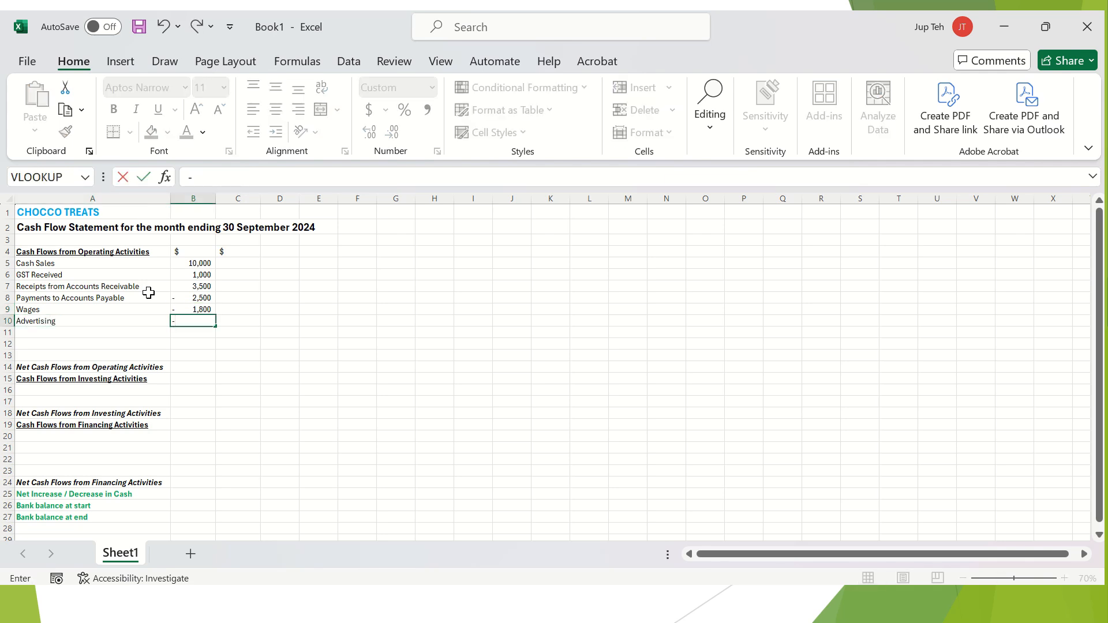
text(900)
key(Return)
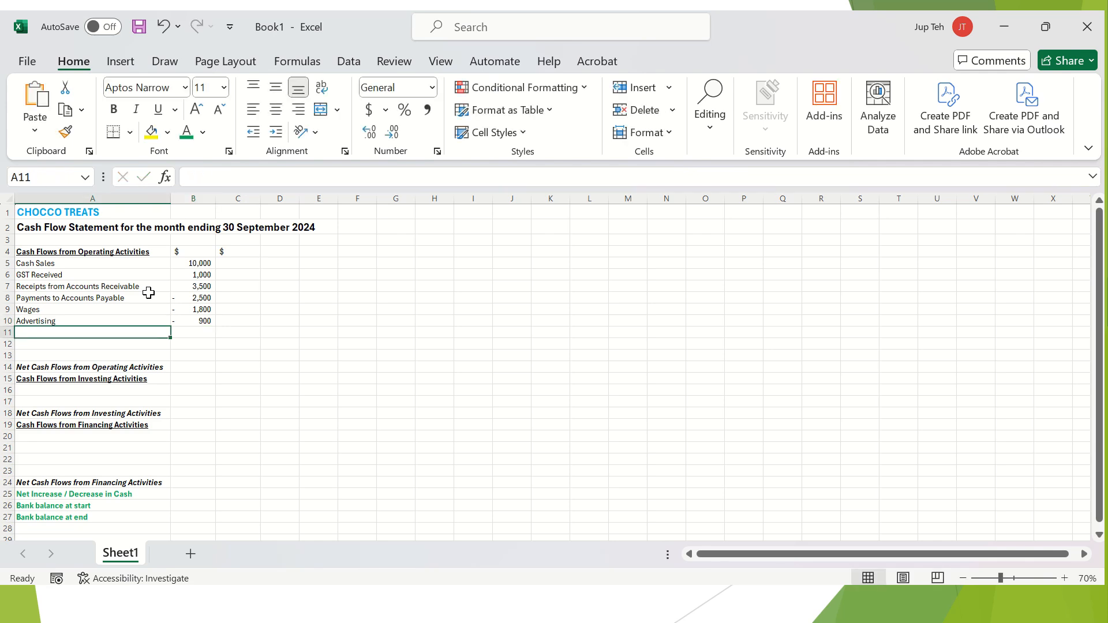
text(Rent)
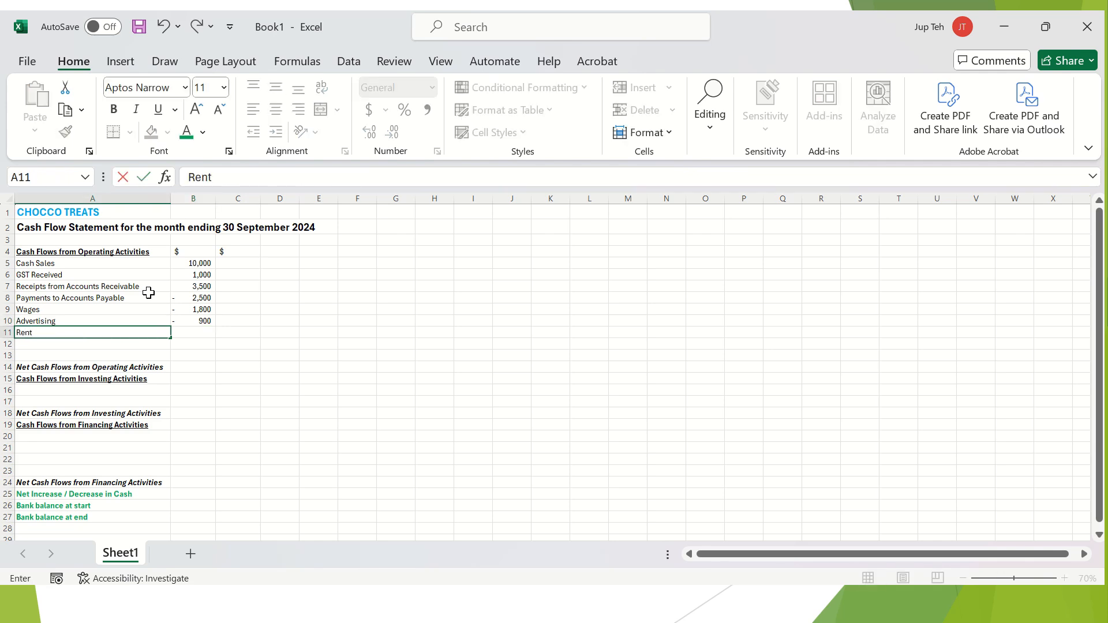
key(Tab)
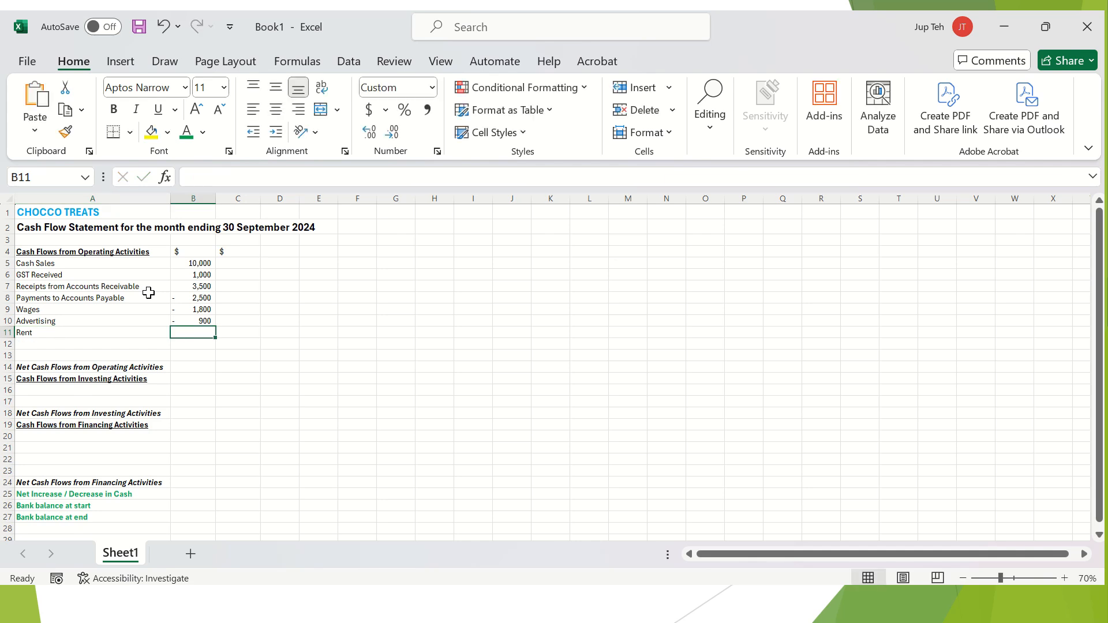
text(2600)
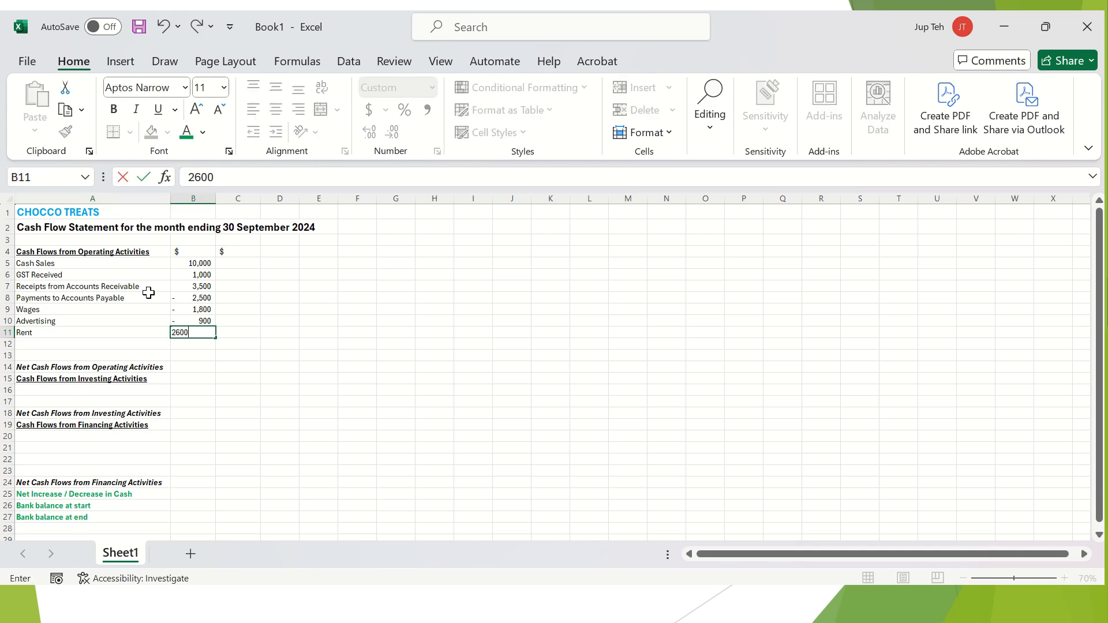
key(Return)
key(Down)
key(Down)
key(Down)
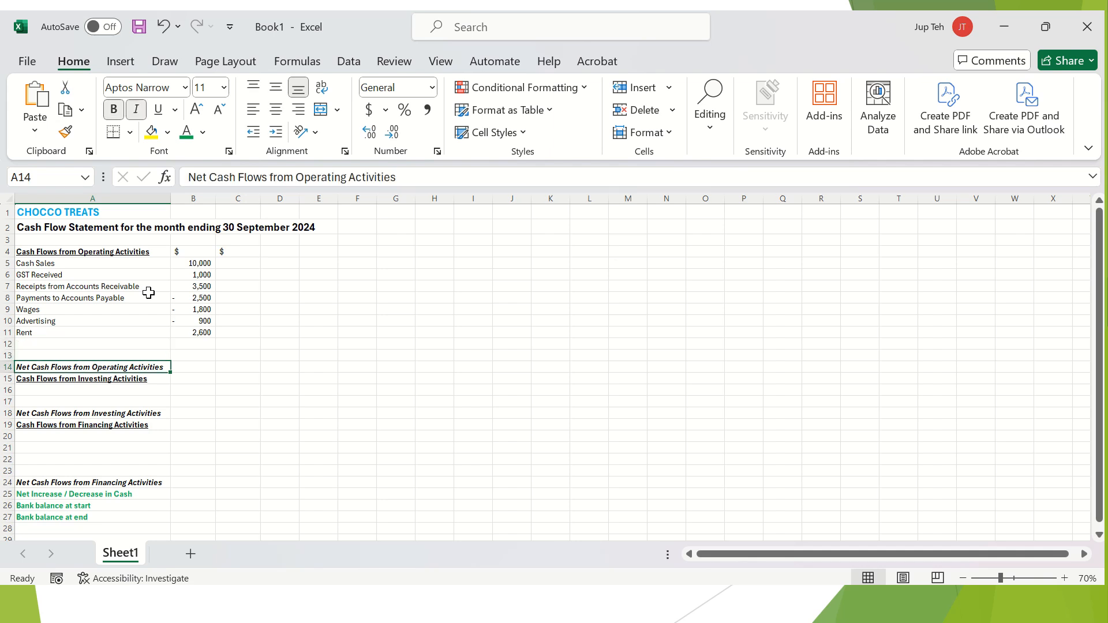
key(Up)
key(Up)
key(Up)
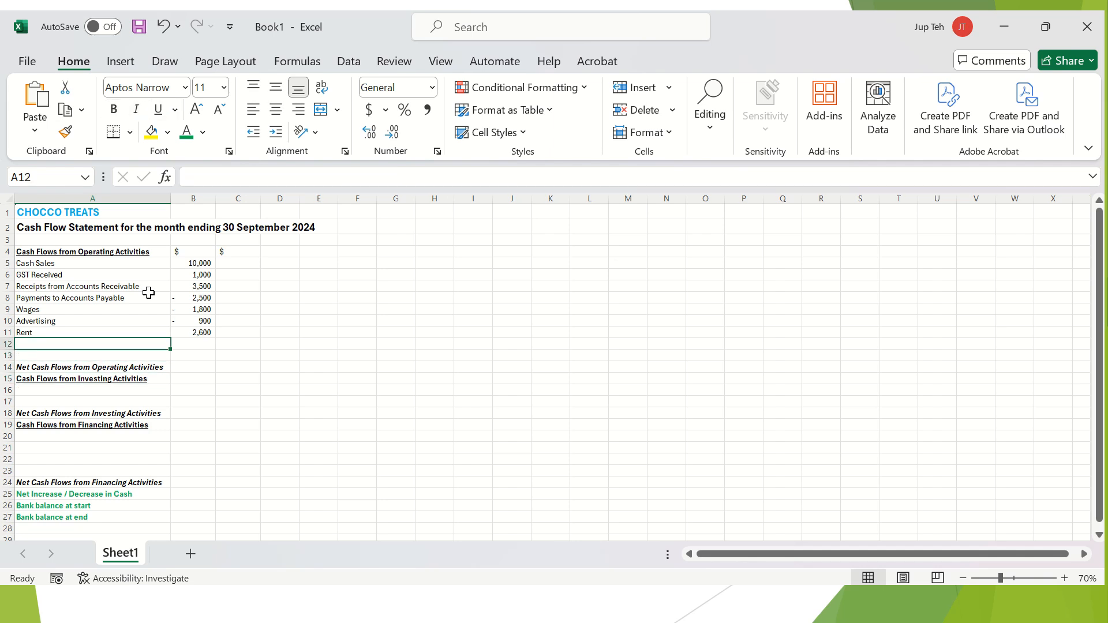
Type 'GST Paid' in A12, then review the Wages, Advertising and Rent labels.
text(GST)
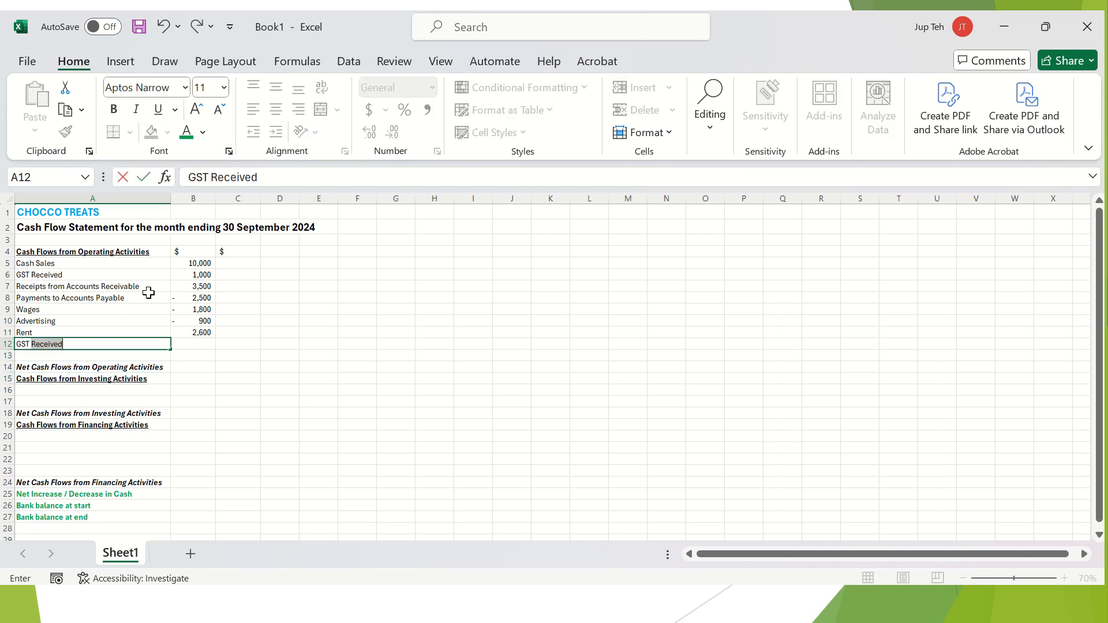
text( Paid)
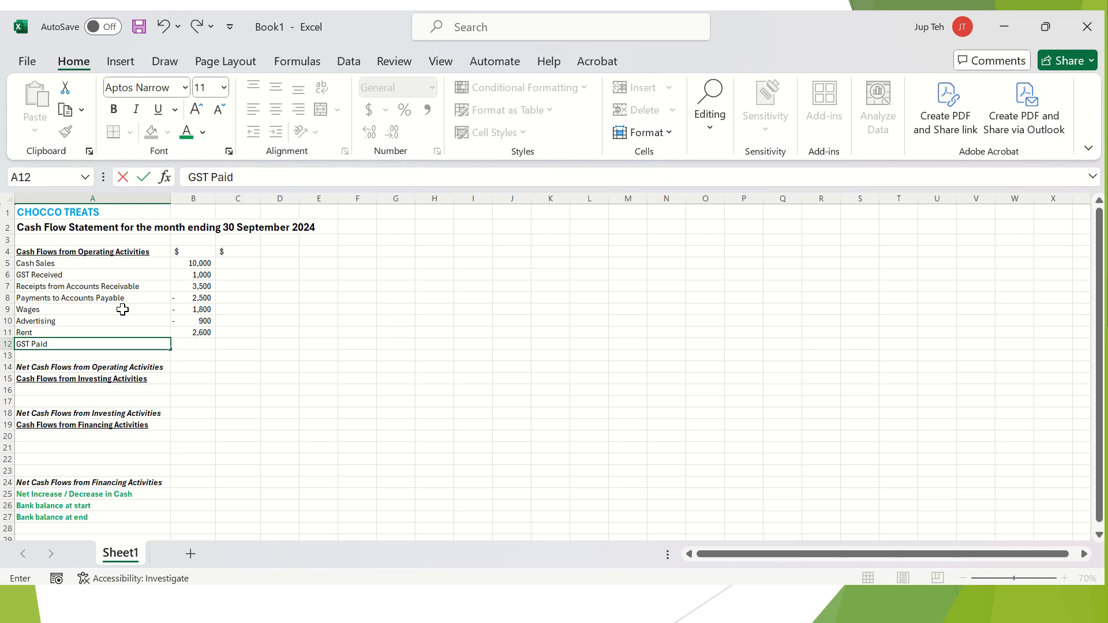
click(173, 371)
click(121, 312)
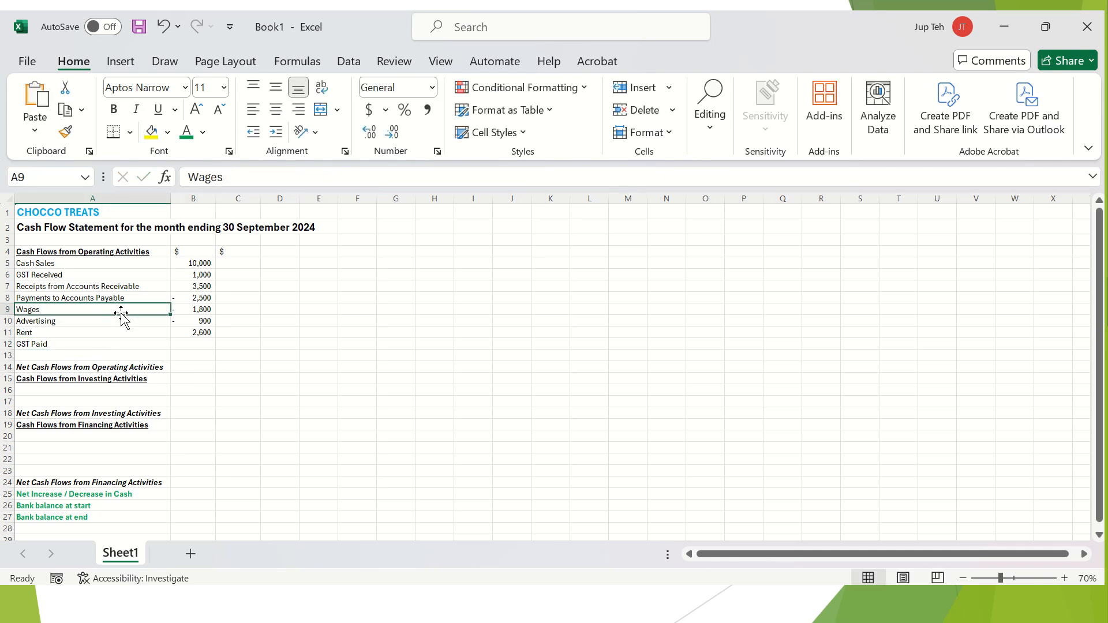
click(128, 325)
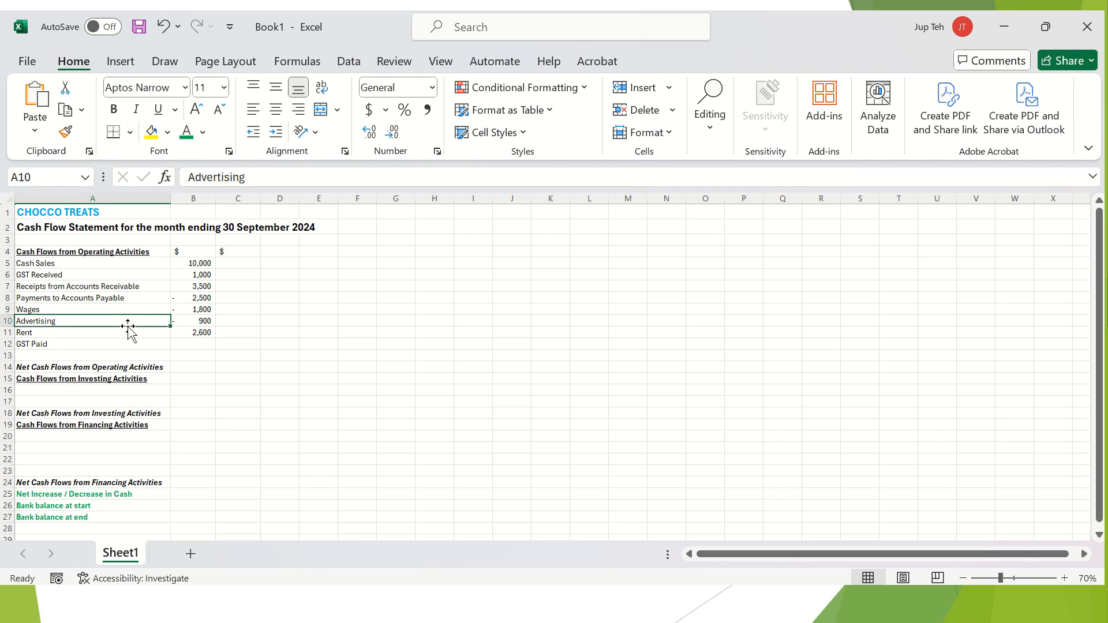
ctrl+click(89, 335)
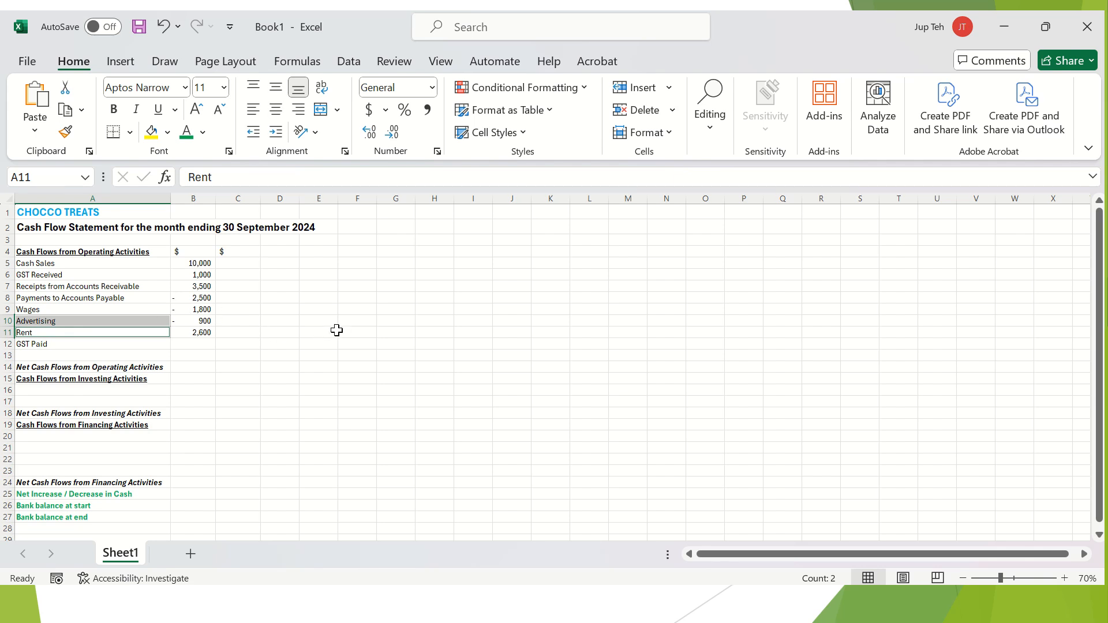
click(363, 322)
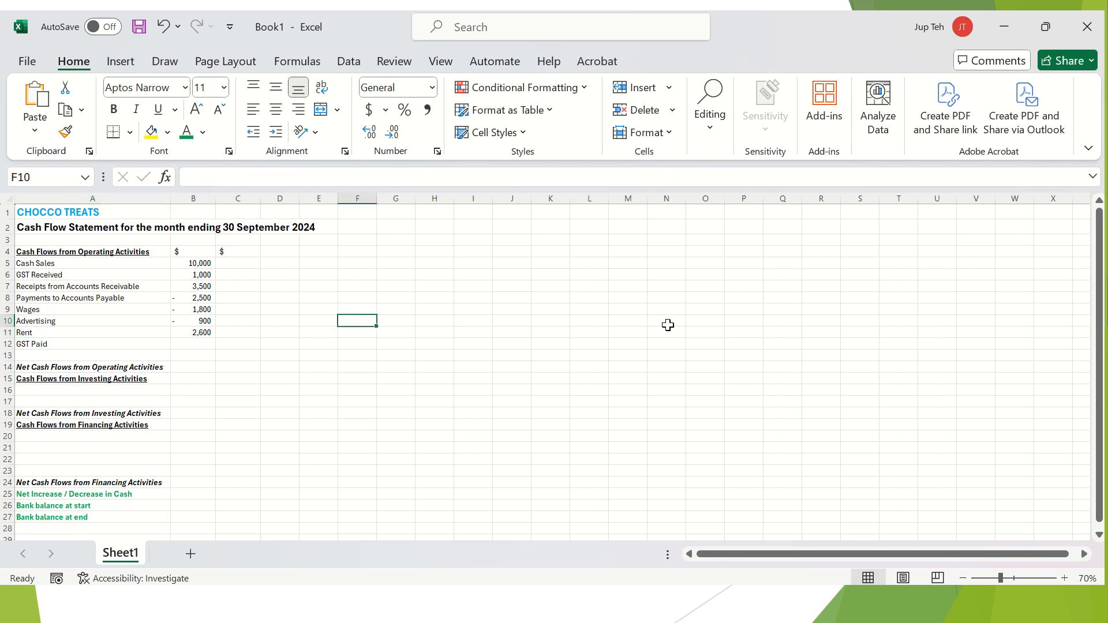
Add the notes 'Adv attracts GST' in F10 and 'Rent attracts GST' in F11.
text(Adv =)
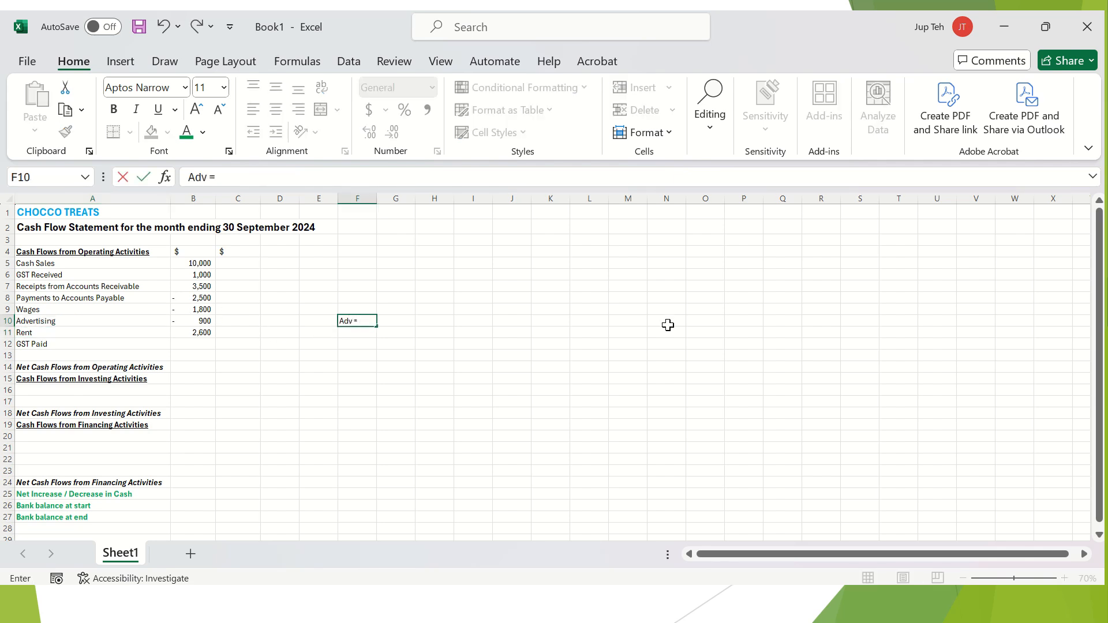
text(attracts GST)
key(Return)
text(Rent attracts GST)
key(Return)
key(Up)
key(Up)
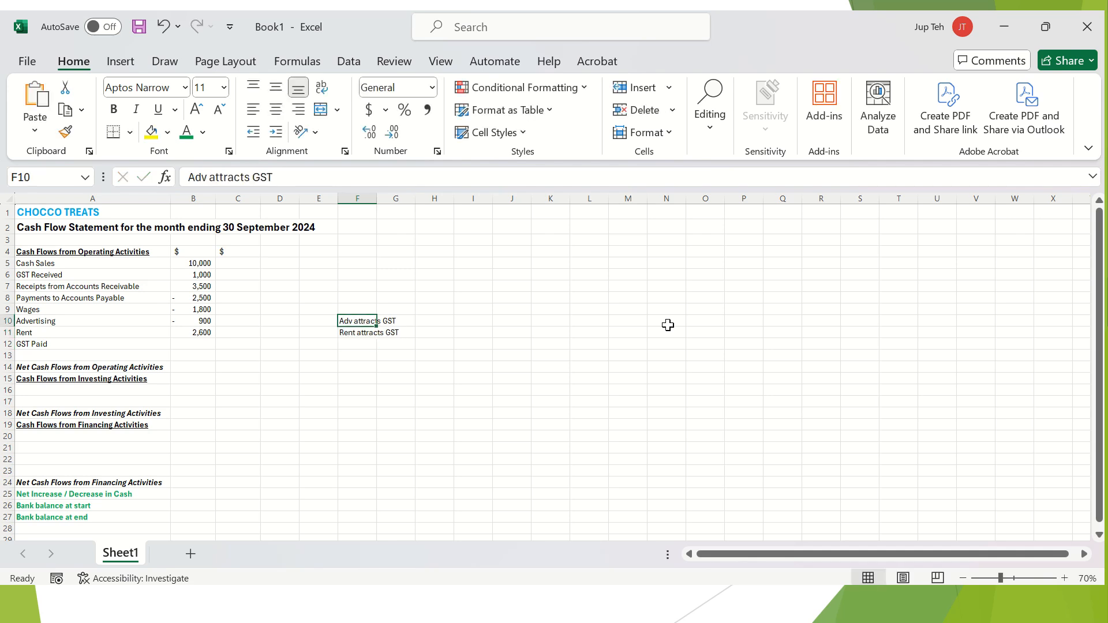
key(Up)
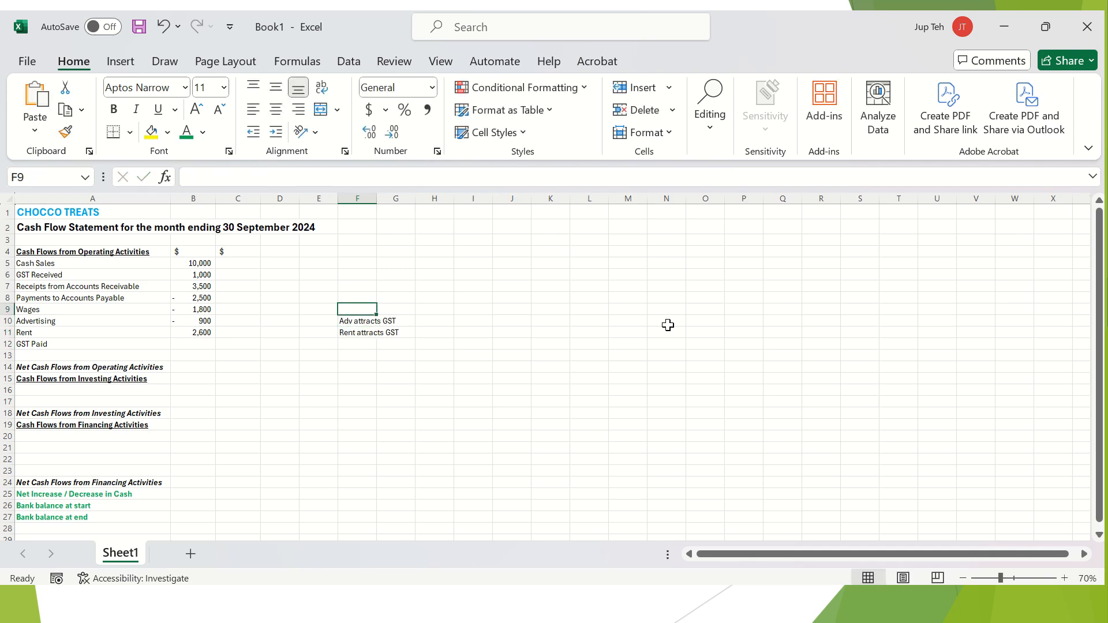
key(Down)
key(Down)
key(Down)
key(Left)
key(Left)
key(Left)
key(Left)
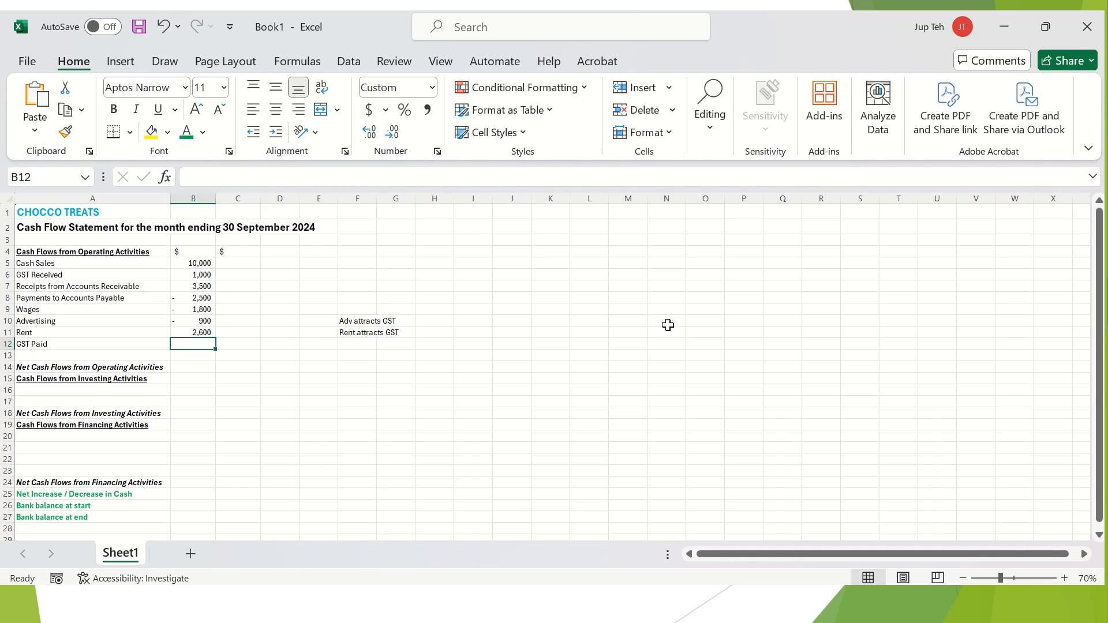
key(Up)
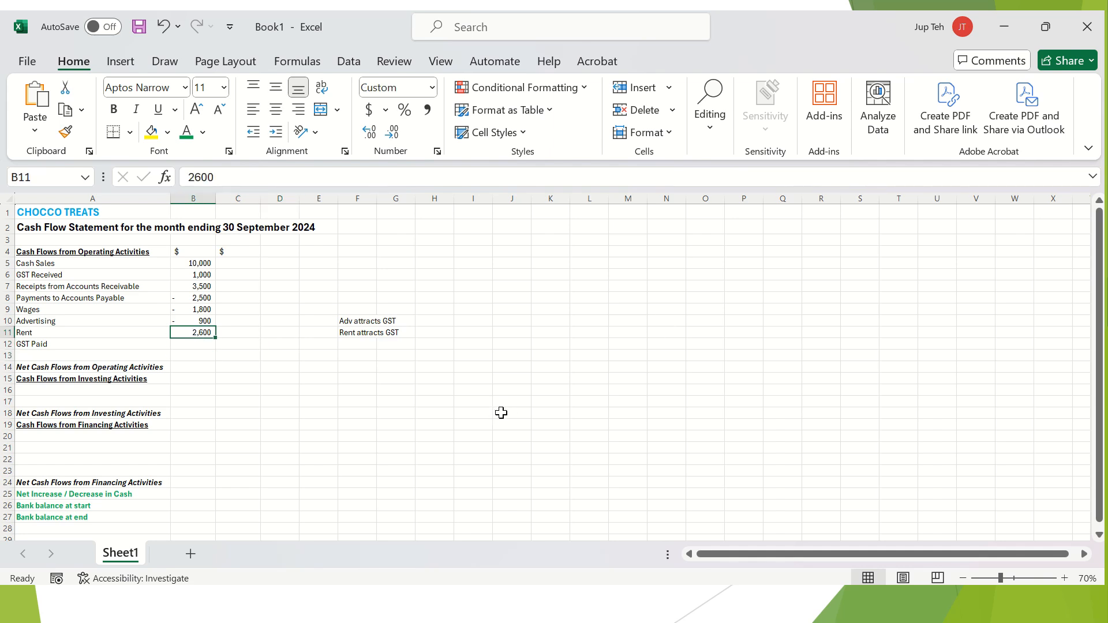
Make the Rent amount in B11 negative so it shows -2,600.
click(101, 404)
click(84, 389)
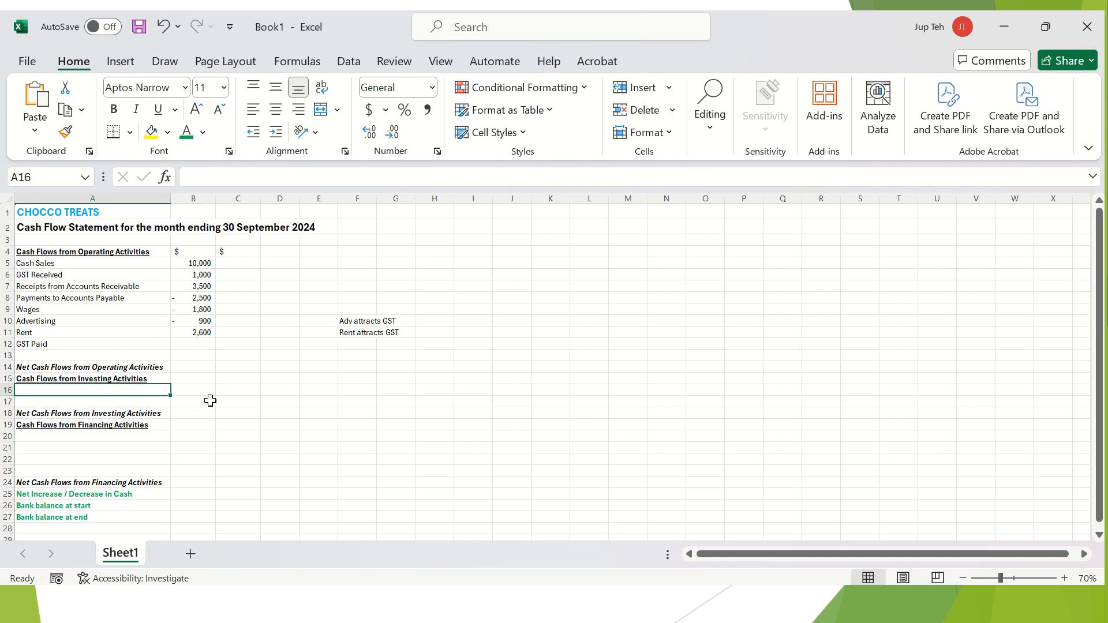
click(203, 331)
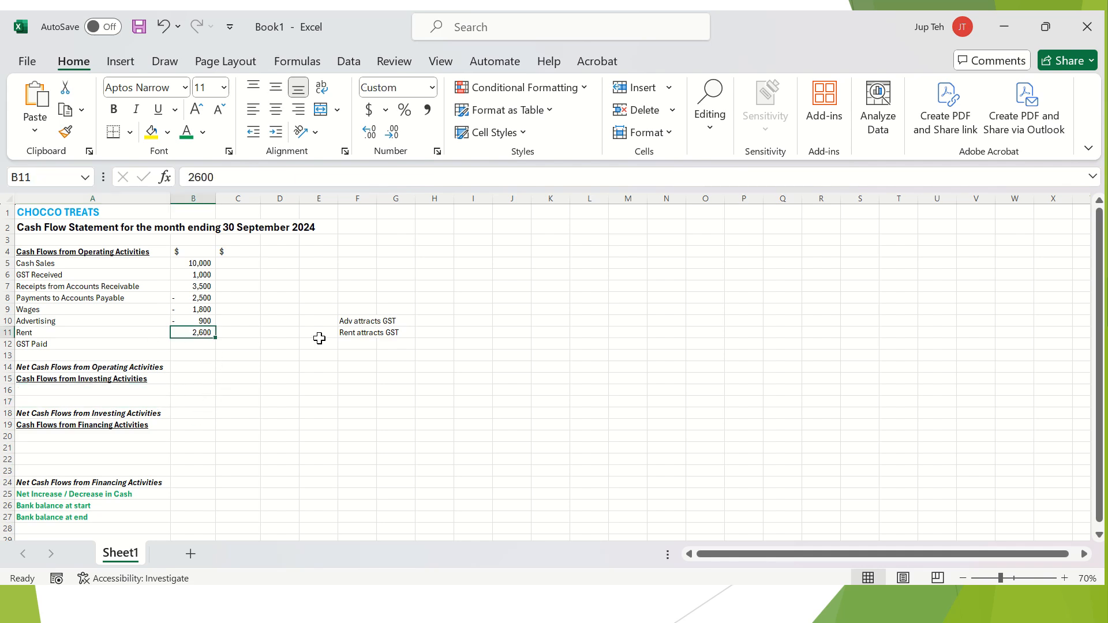
double_click(181, 328)
double_click(187, 333)
text(-)
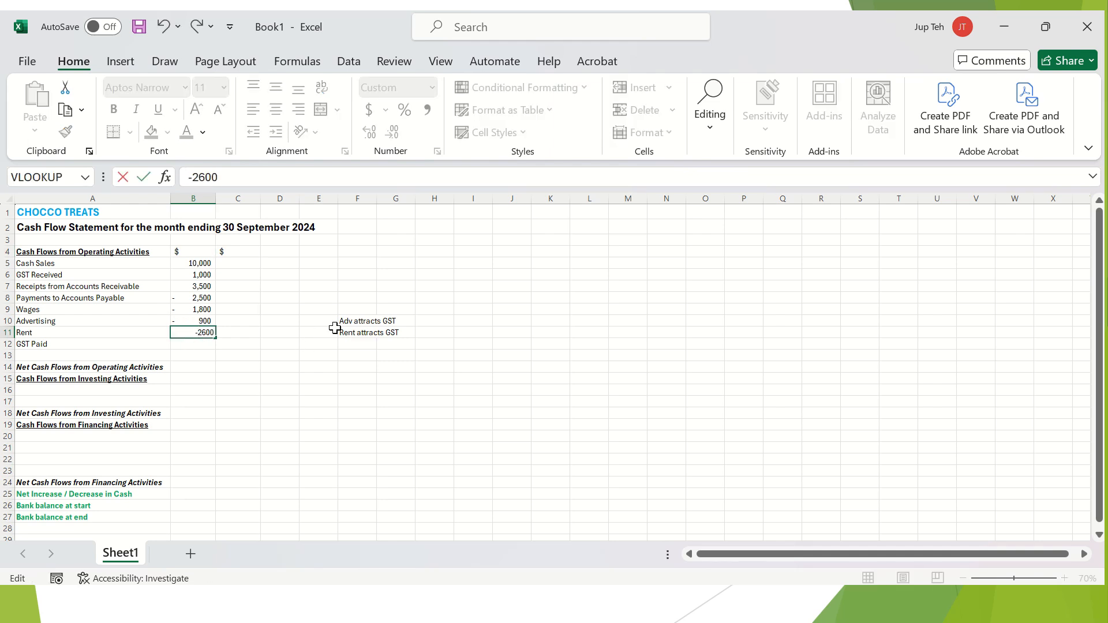
key(Return)
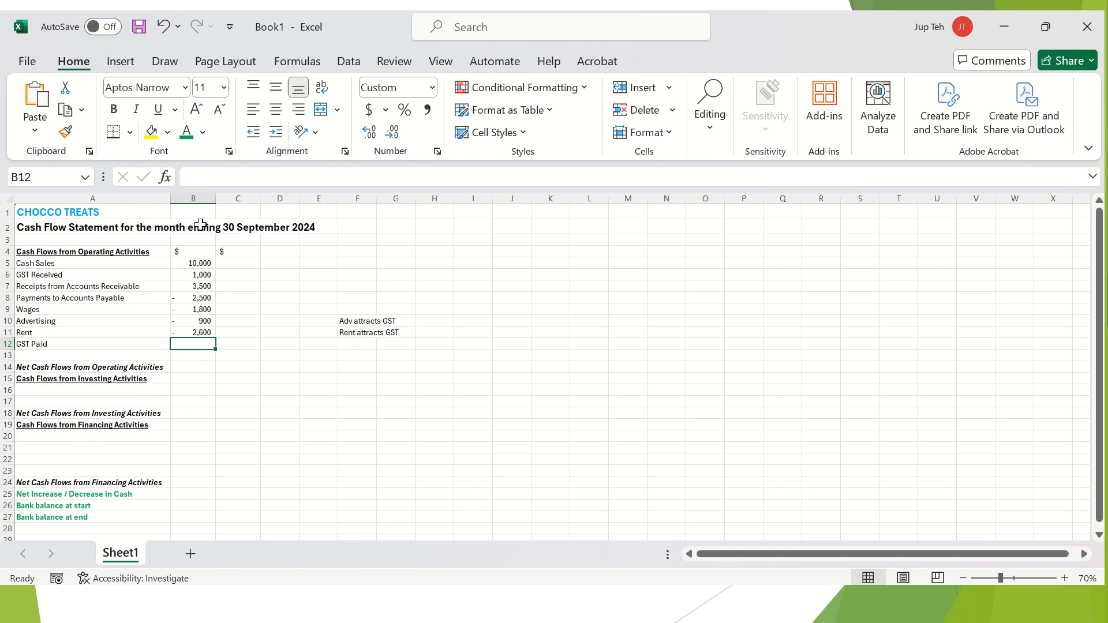
Shade the GST Paid amount yellow and enter 'Computer' as the first investing item in A16.
click(157, 133)
click(122, 391)
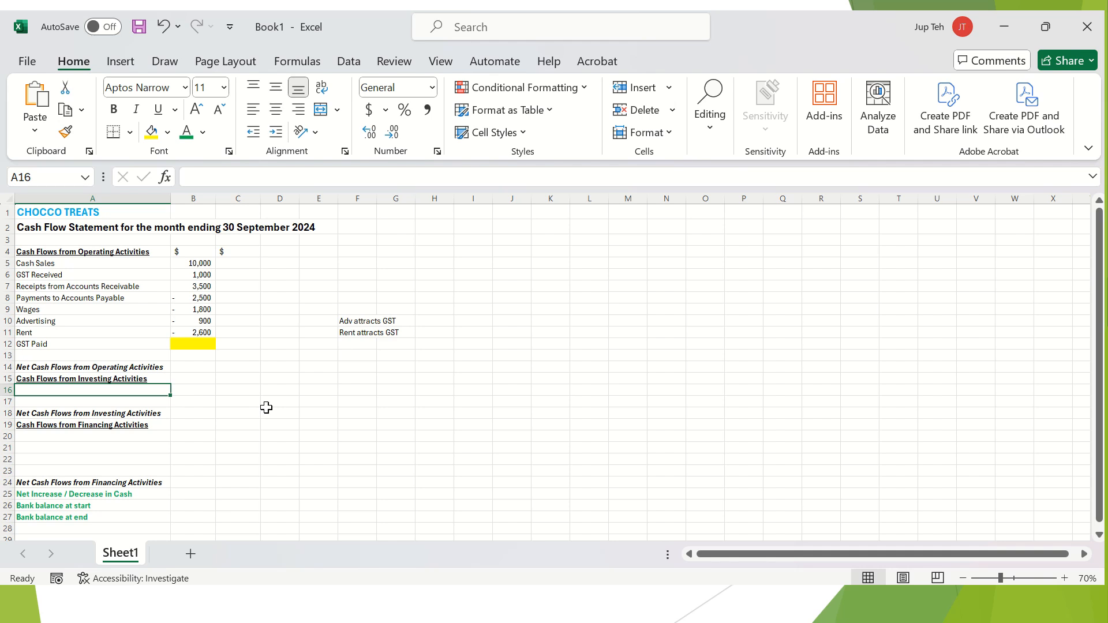
text(Computer)
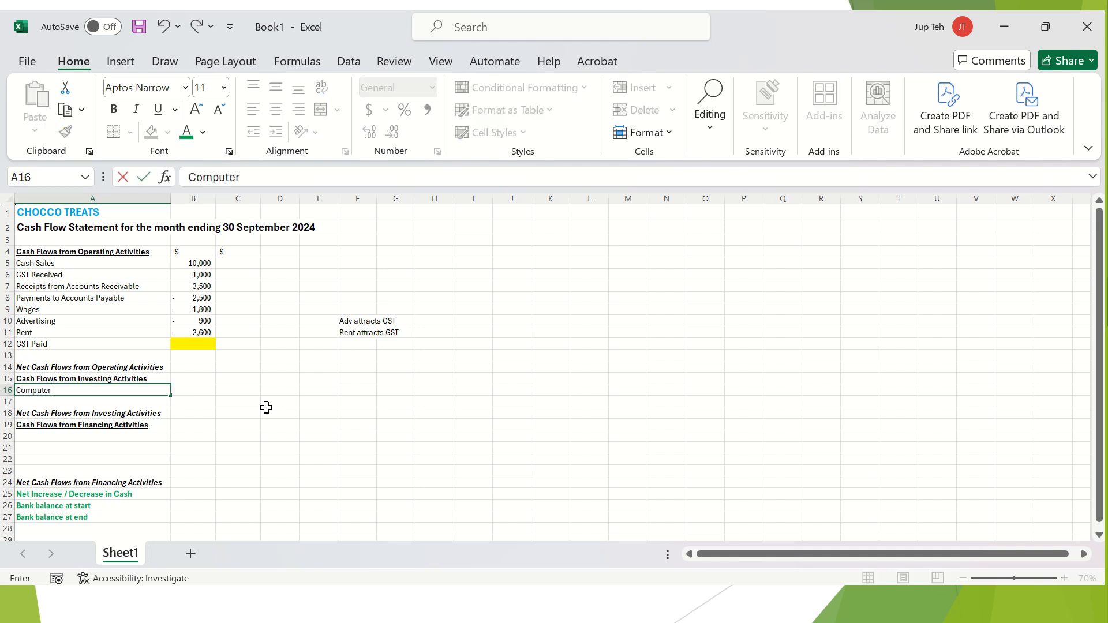
key(Tab)
Enter -2,200 for Computer in B16 and add the note 'Computer attracts GST' in F16.
text(- )
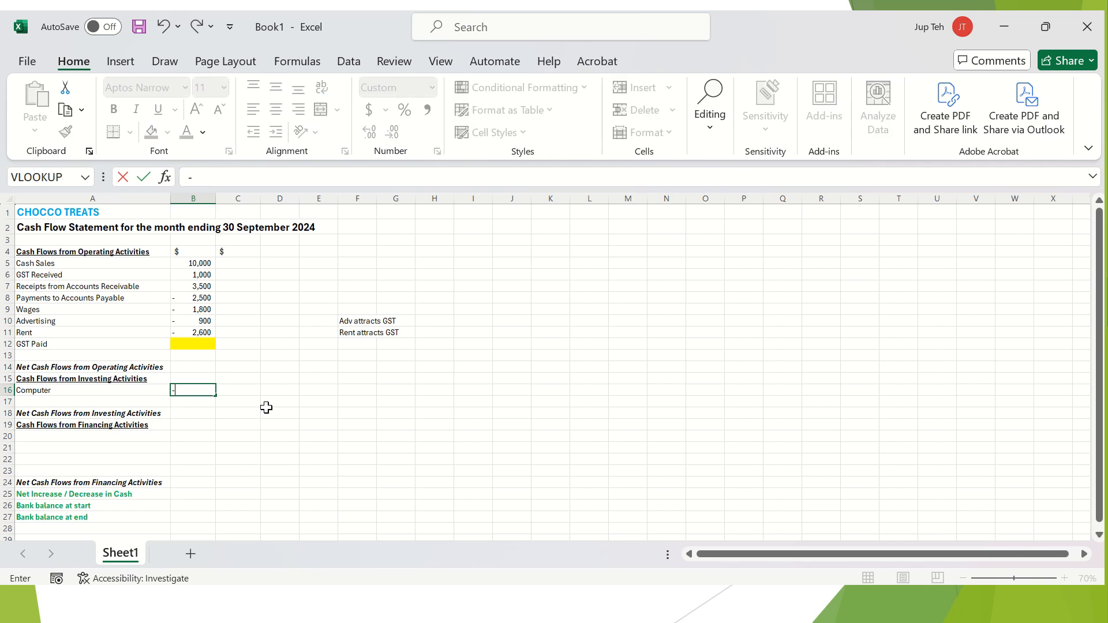
text(2,)
text(200)
key(Return)
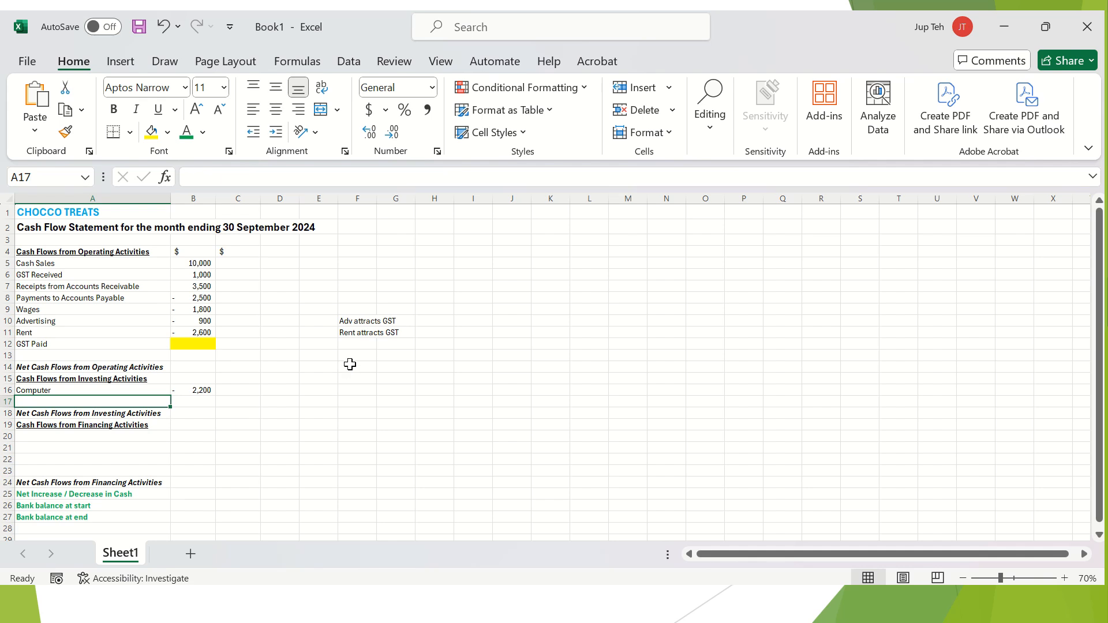
click(366, 399)
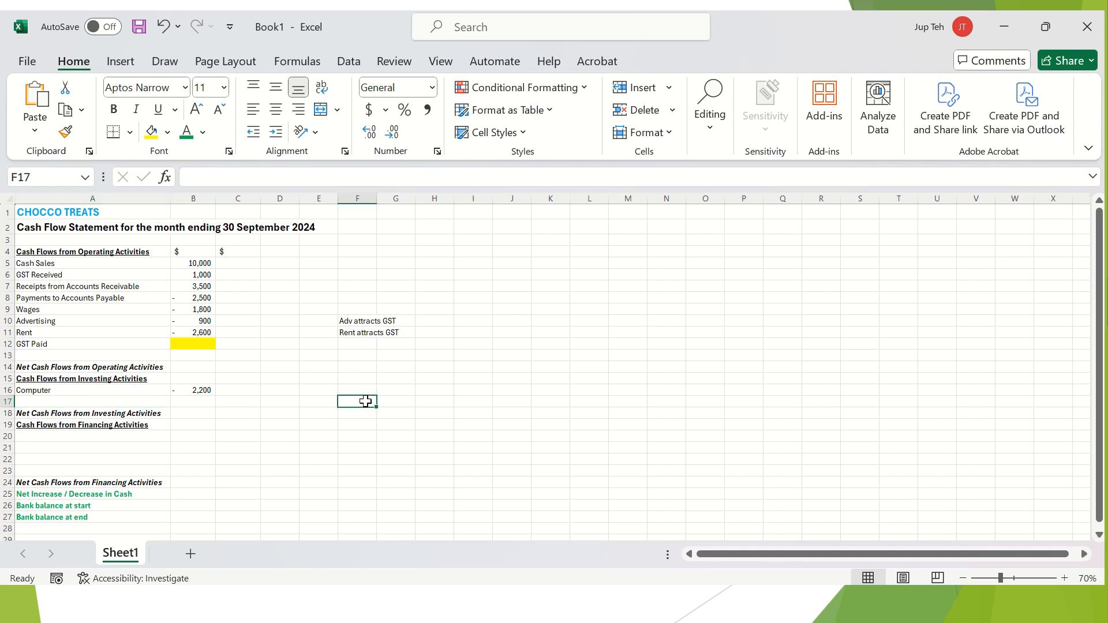
click(360, 390)
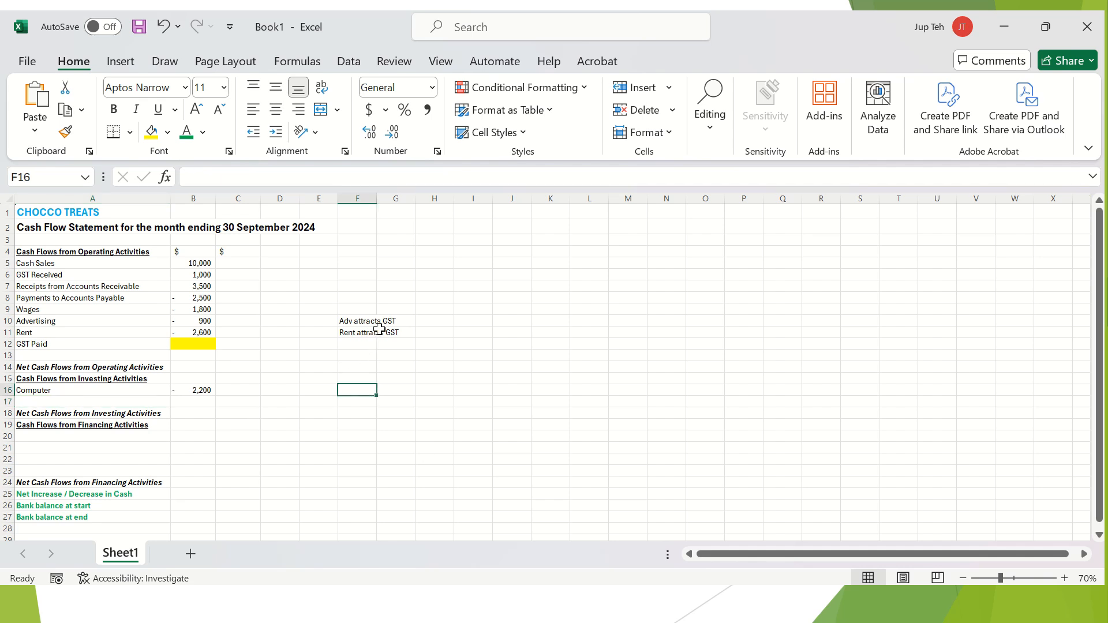
text(Computer at)
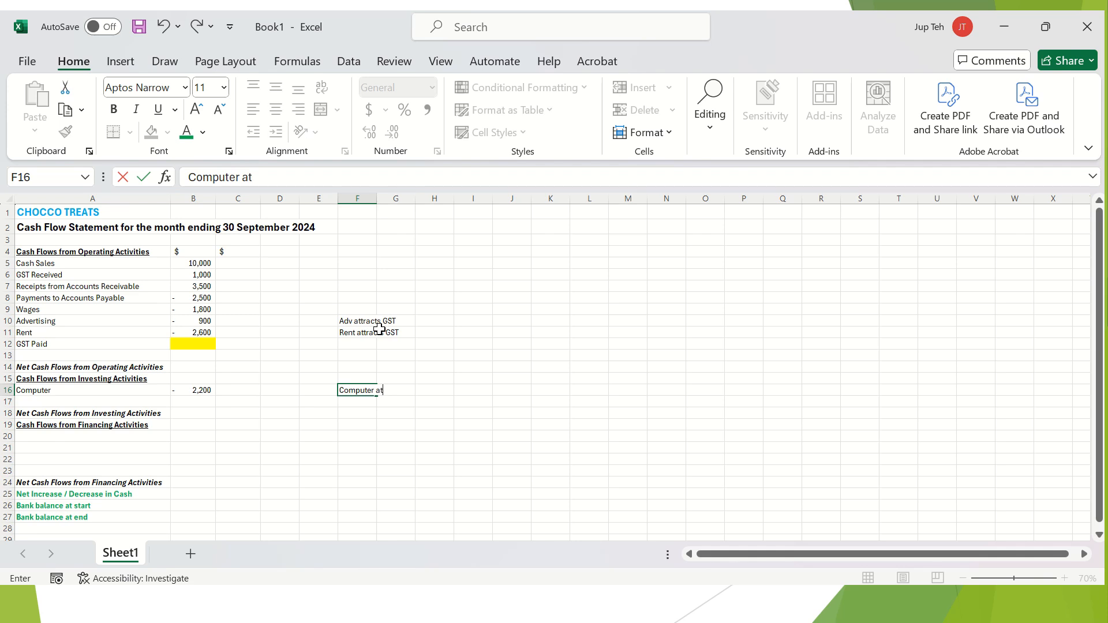
text(tracts GST)
key(Return)
key(Up)
key(Left)
key(Left)
key(Left)
key(Left)
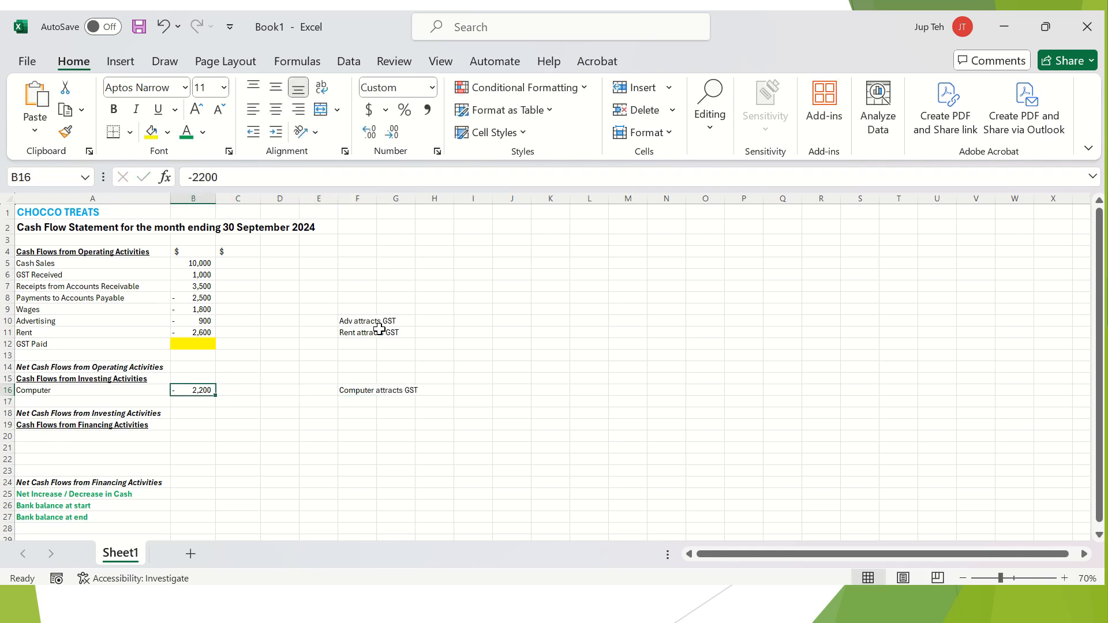
click(200, 346)
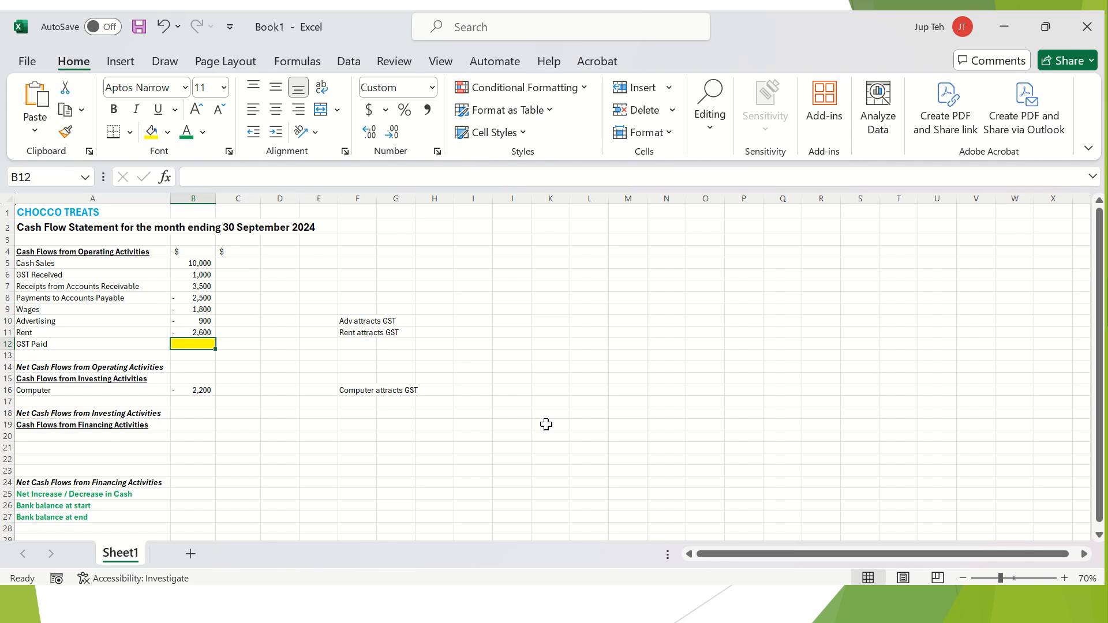
Enter =(B10+B11+B16)*10% in B12 so GST Paid shows -570.
text(=)
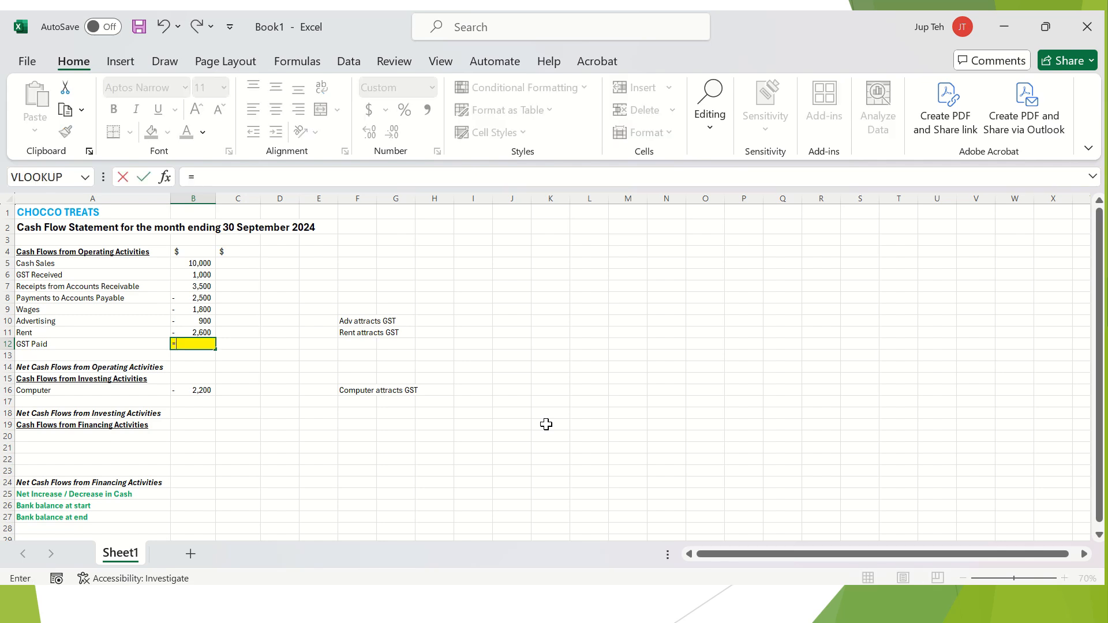
text(()
click(196, 319)
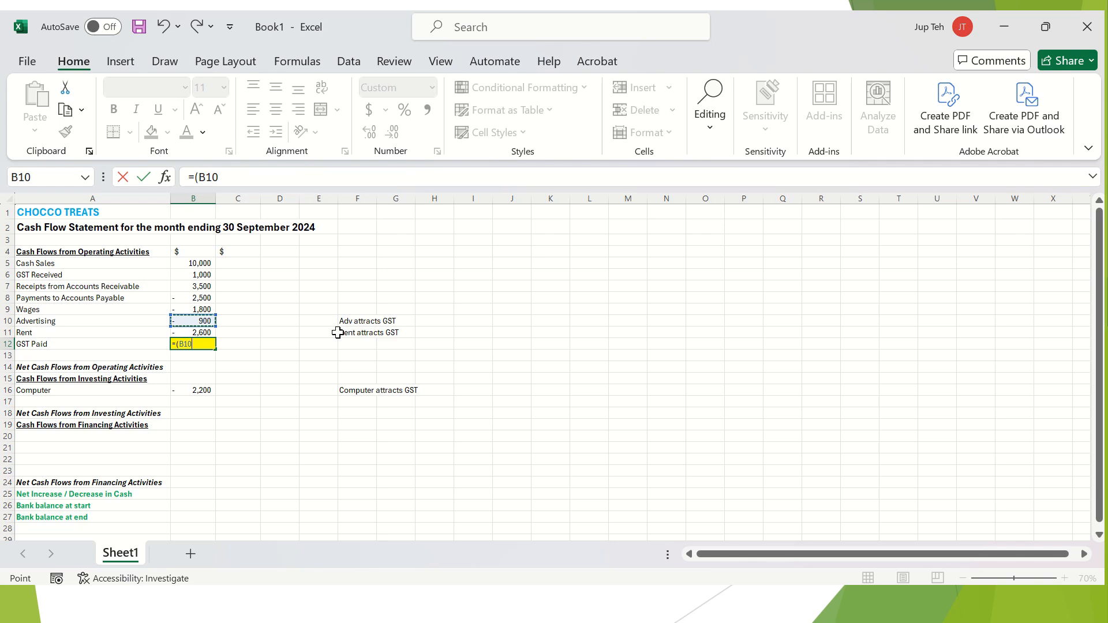
text(+)
click(202, 333)
text(+)
click(206, 390)
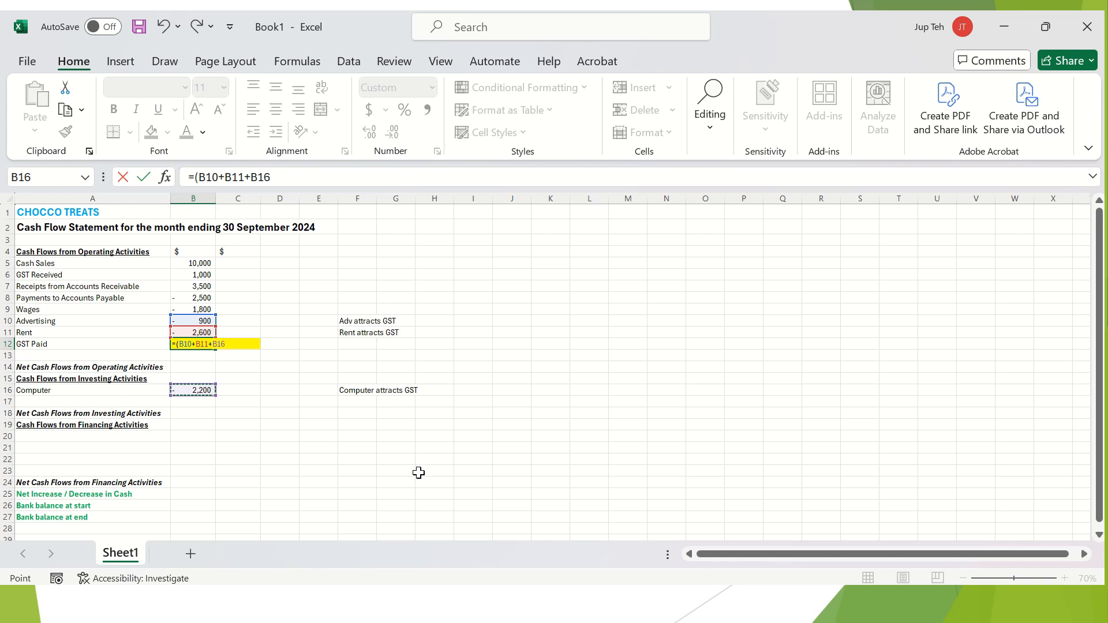
text())
text(10%)
key(Return)
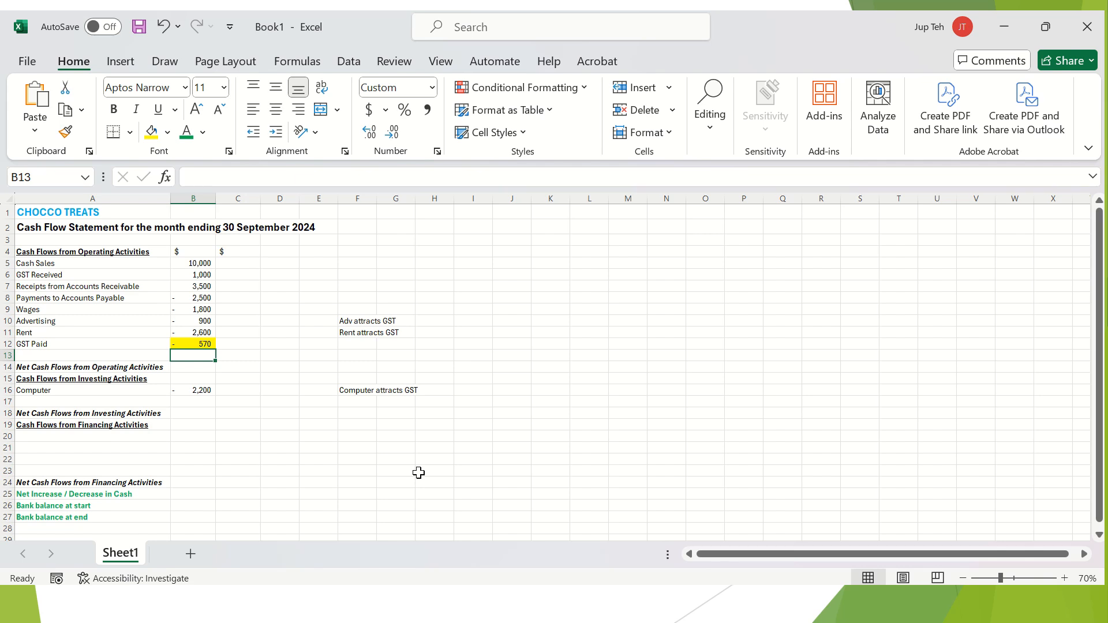
click(204, 344)
Remove B12's yellow fill and add the italic F12 note 'GST paid is calculated on advertising, rent and computer'.
click(169, 133)
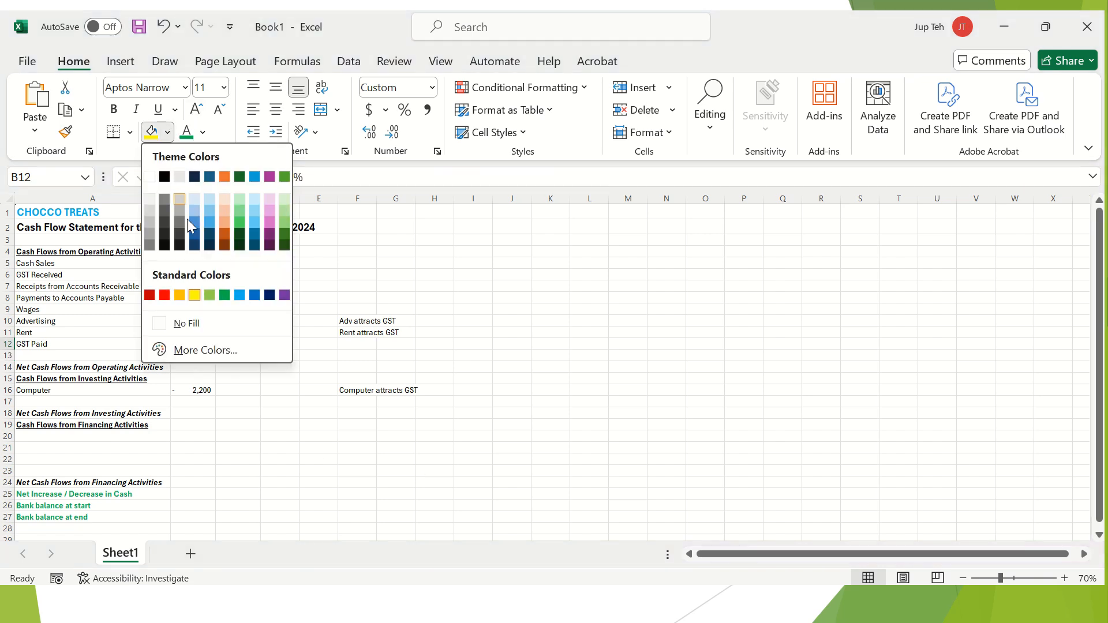
click(198, 325)
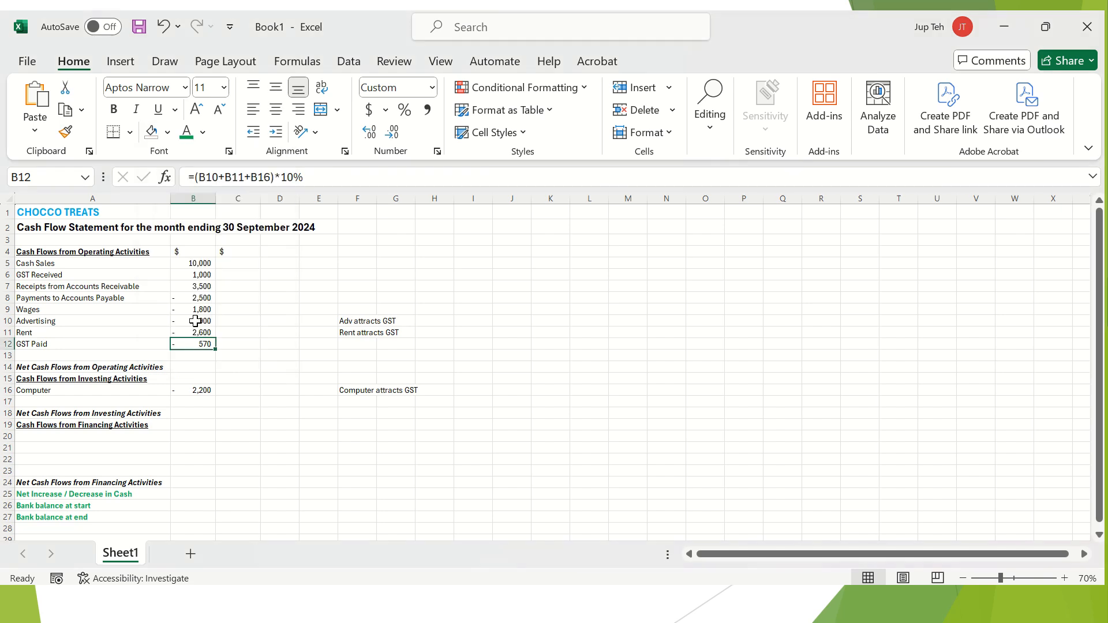
click(359, 346)
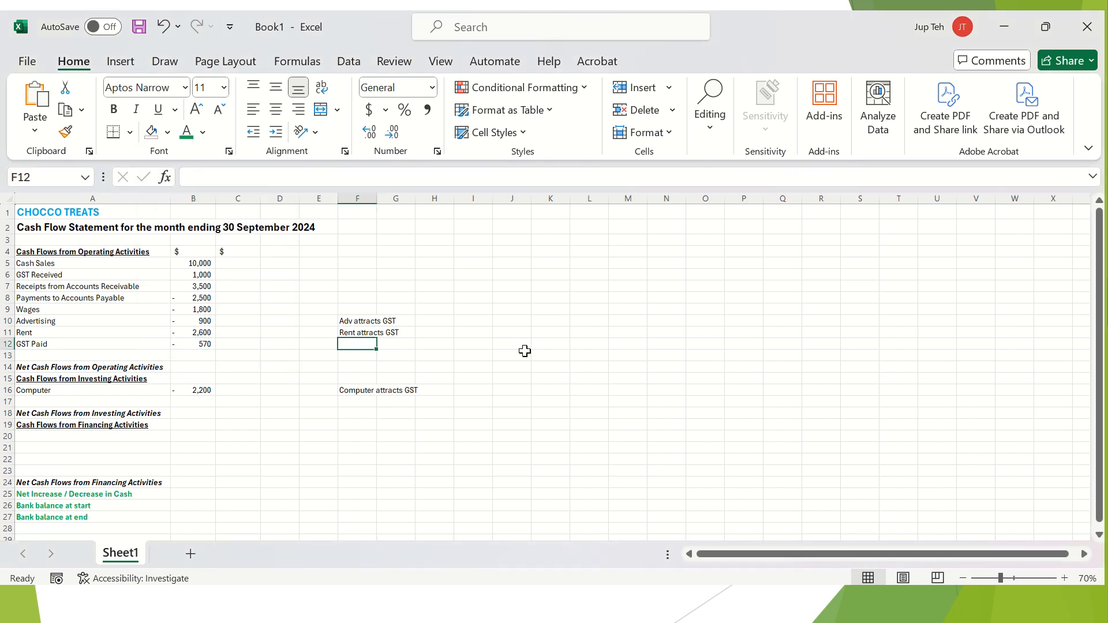
key(ctrl+i)
text(GST )
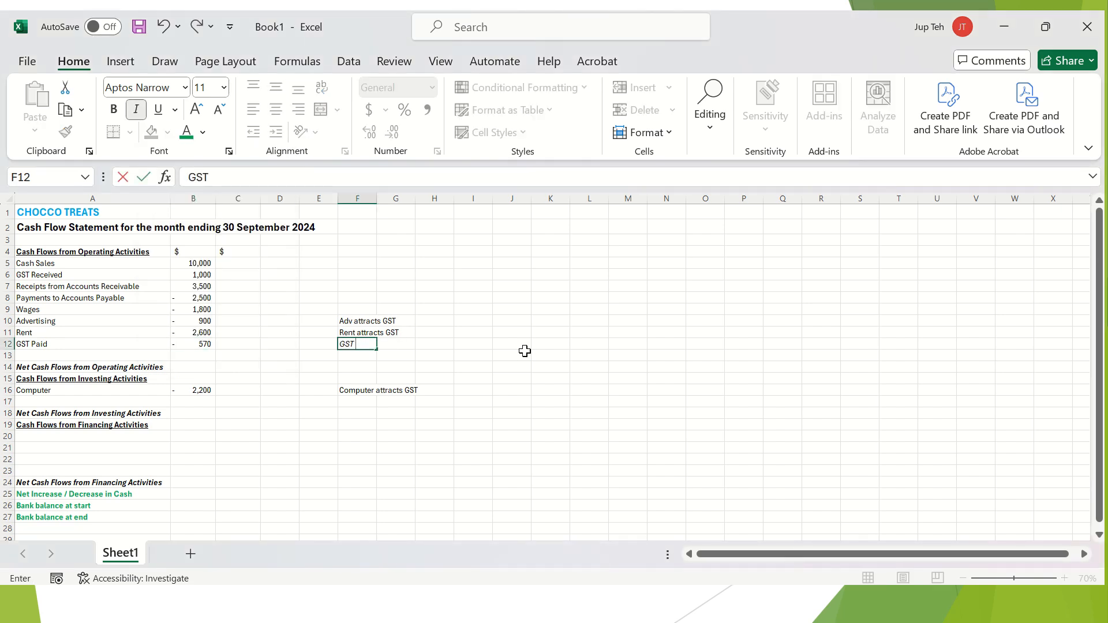
text(paid is calculated on advertisi)
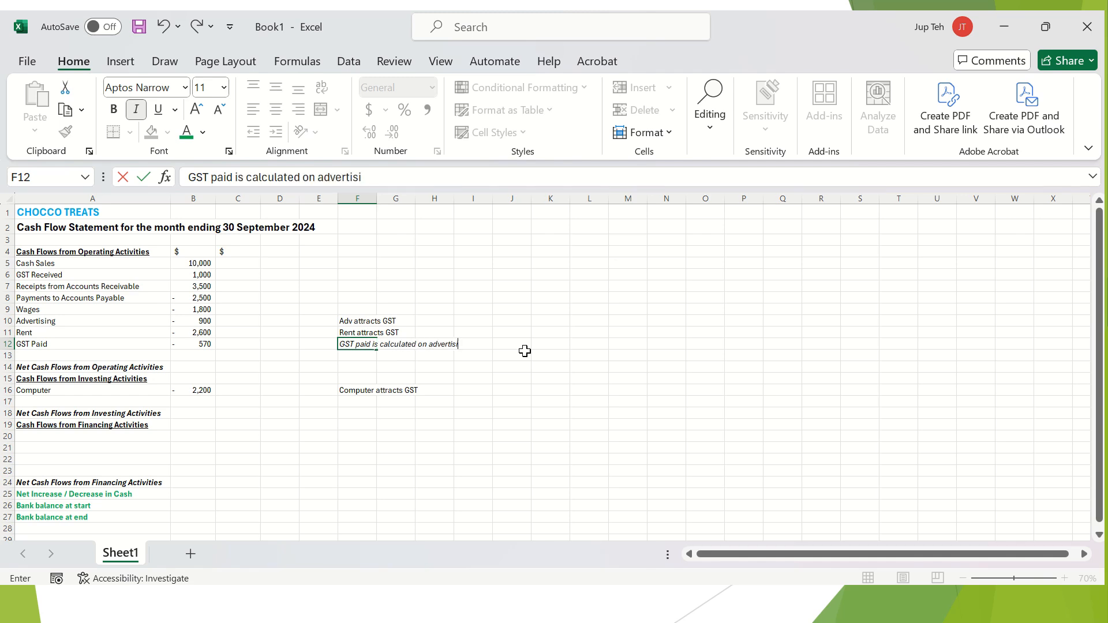
text(ng, rent and computer)
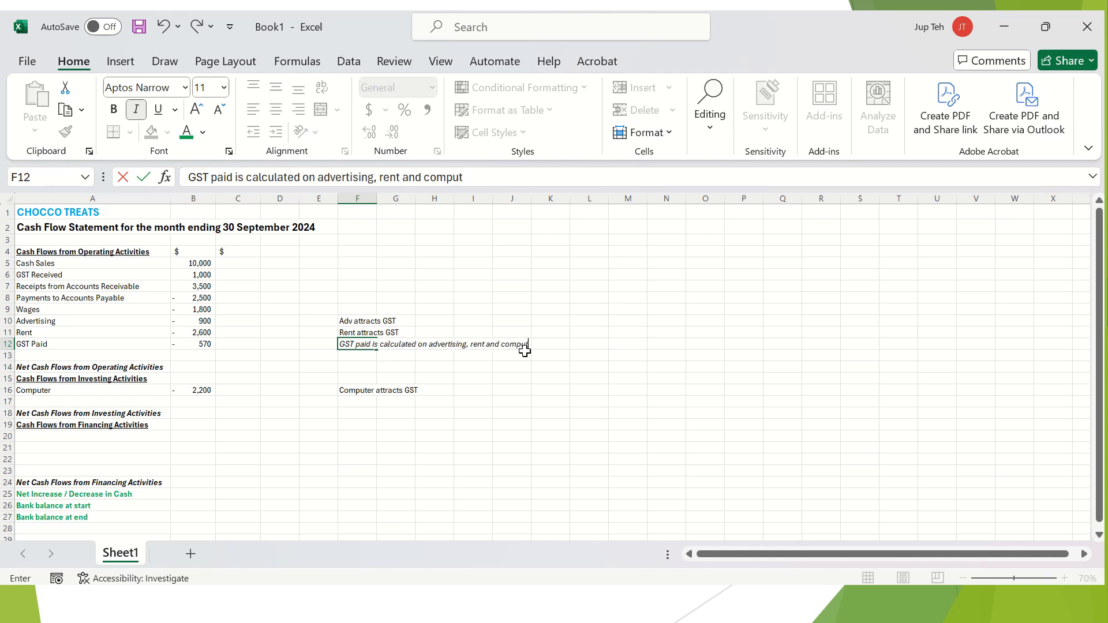
key(Return)
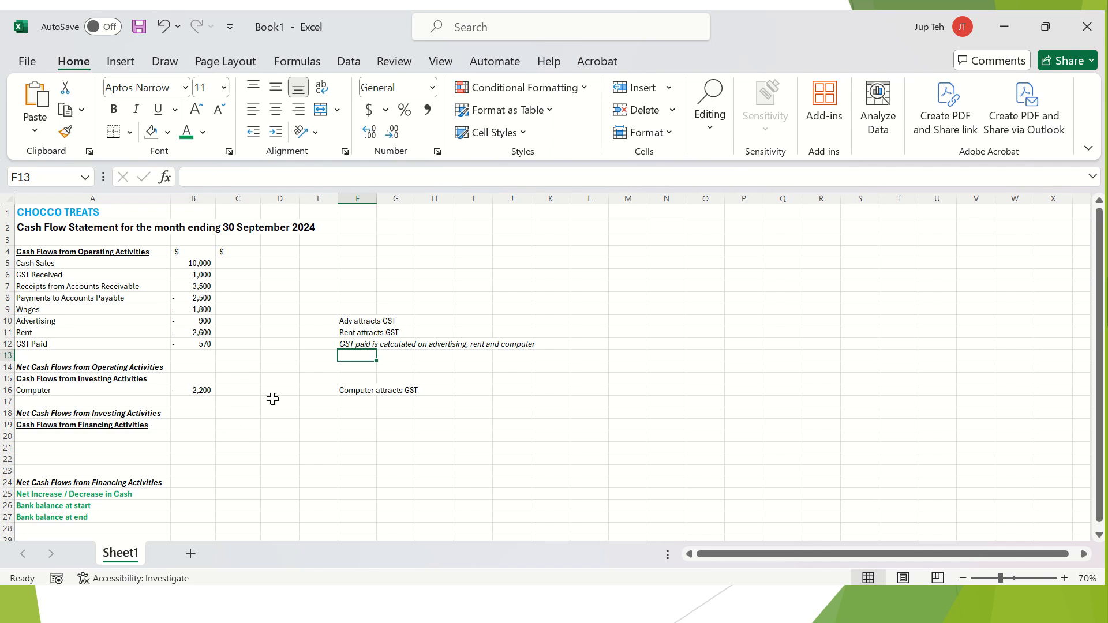
click(148, 457)
key(Up)
key(Up)
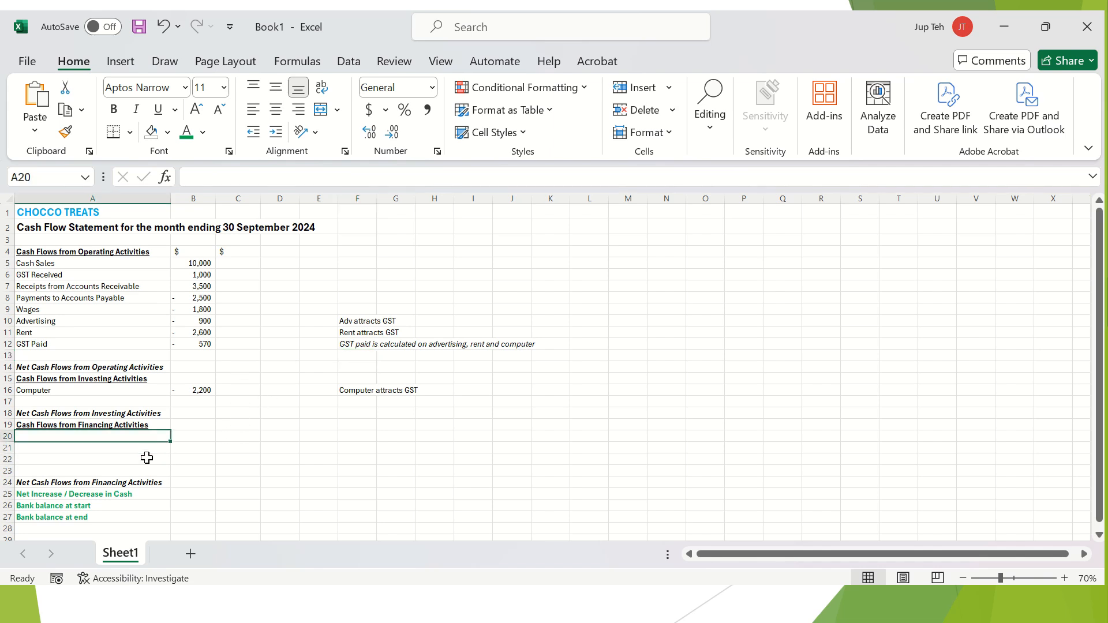
scroll(147, 458, down, 2)
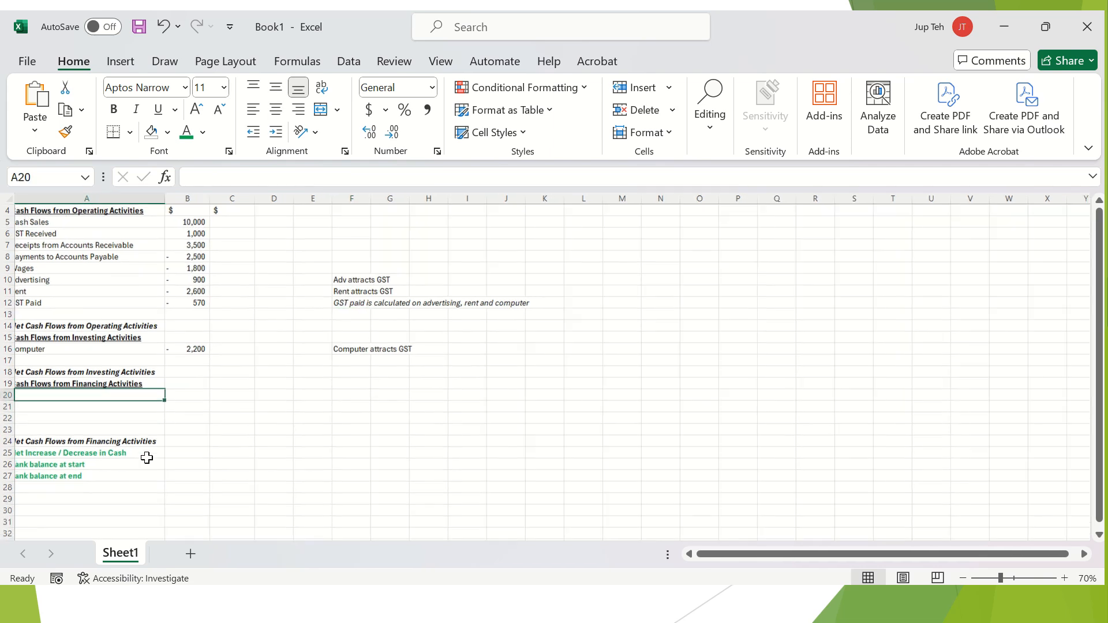
scroll(147, 457, left, 1)
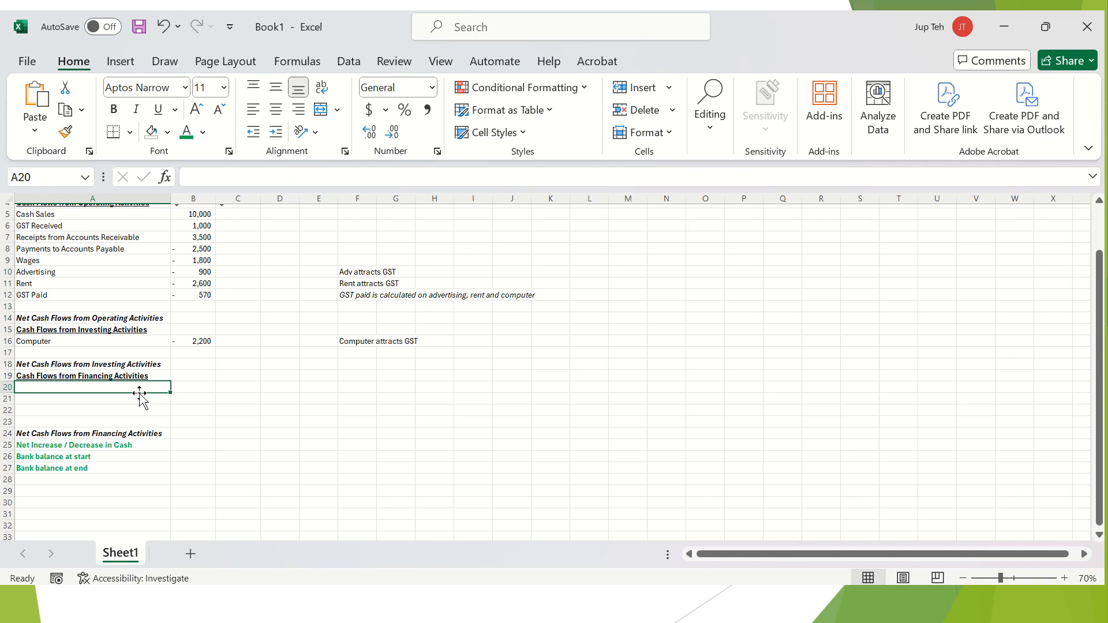
Enter Capital contribution 10,000, Loan from bank 5,000 and Drawings -250 in rows 20–22.
text(Capital contribution)
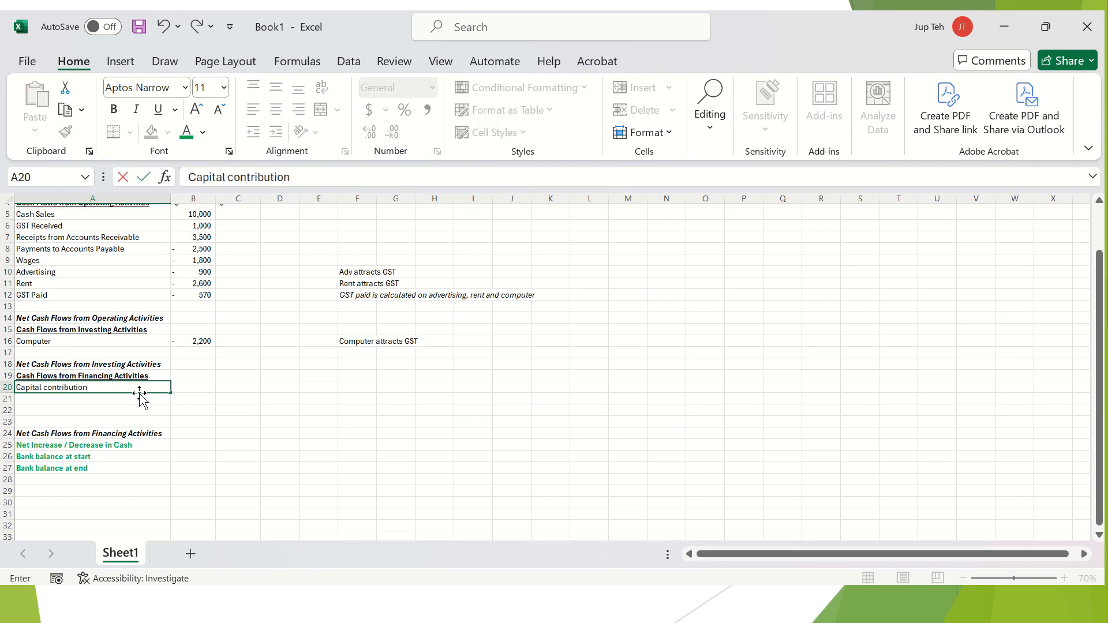
key(Tab)
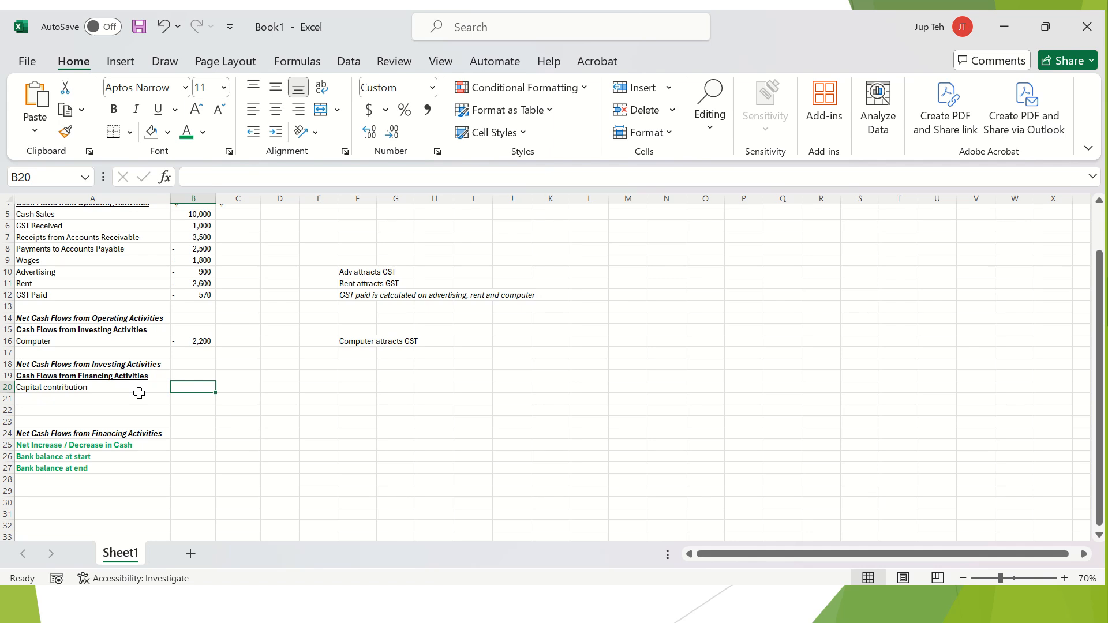
text(10000)
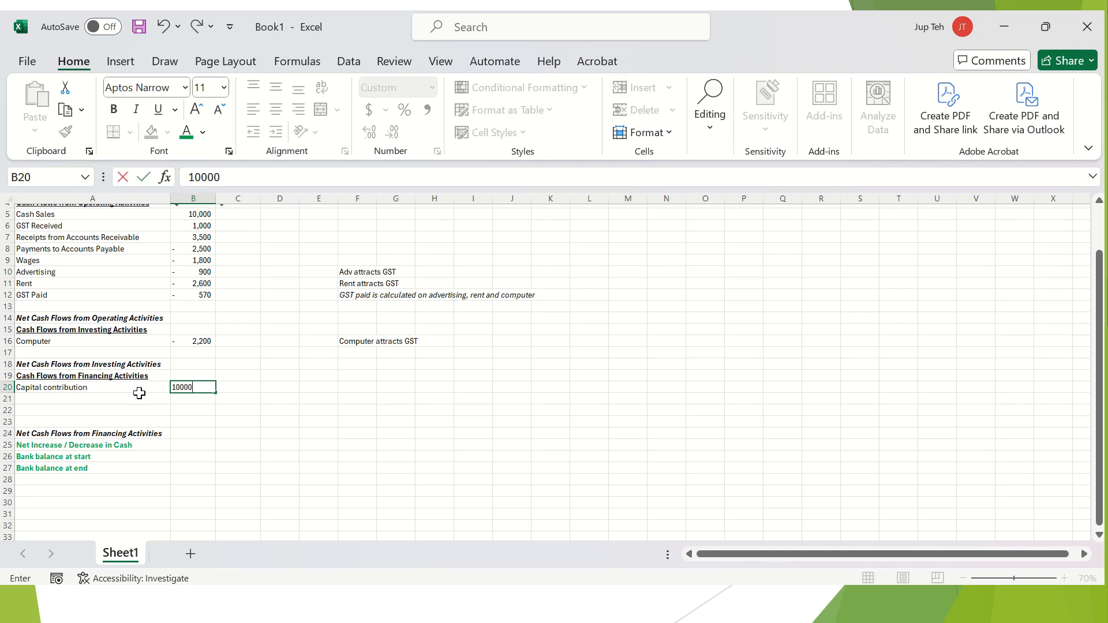
key(Return)
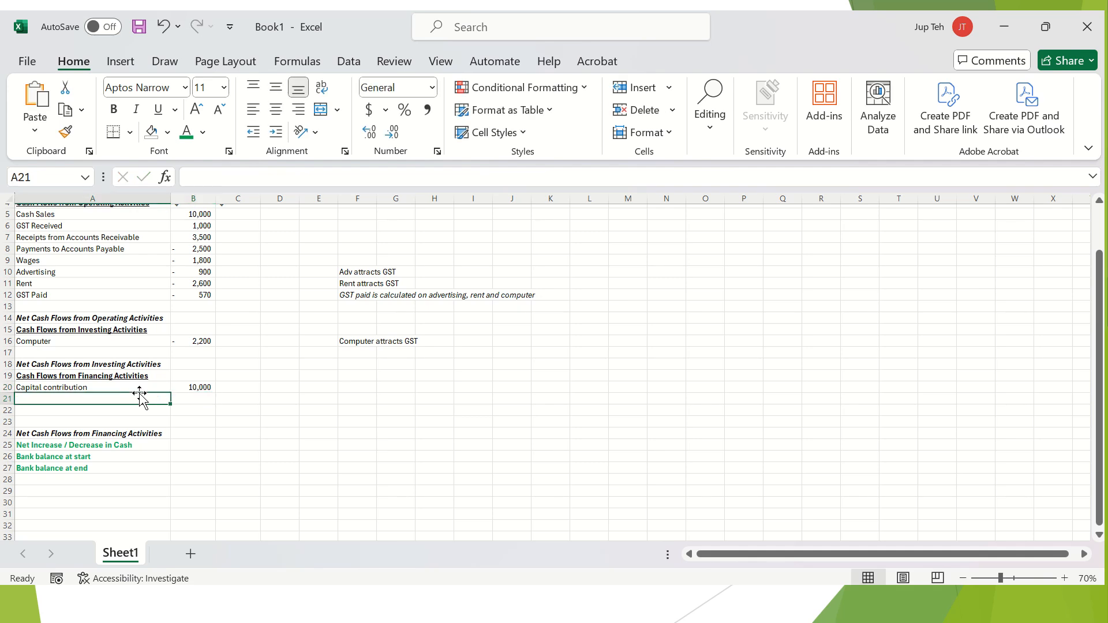
text(Loan from bank)
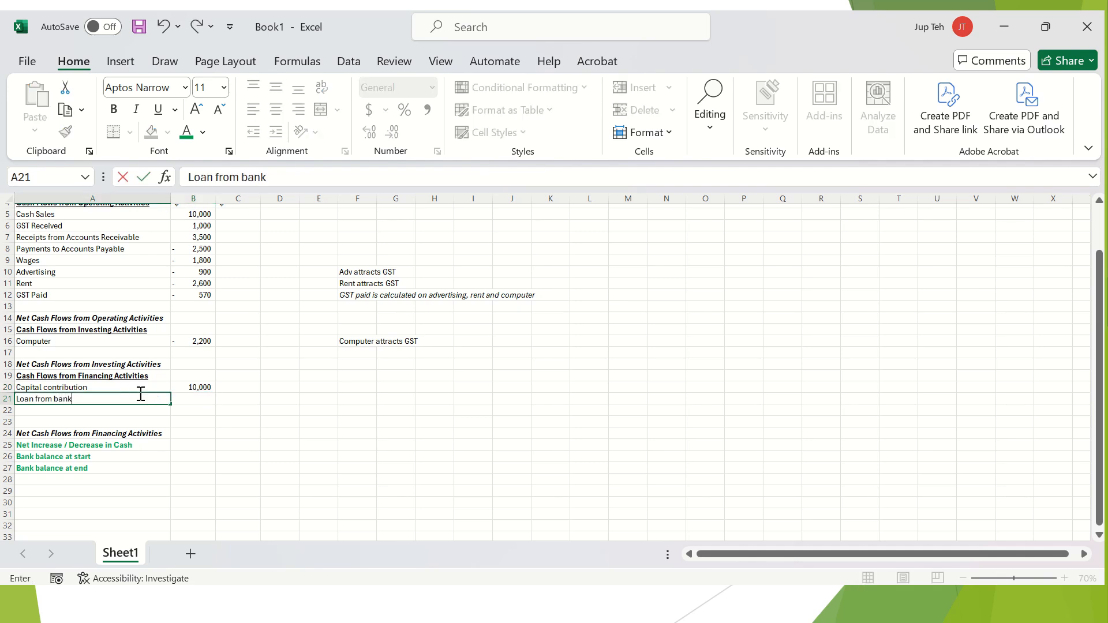
key(Tab)
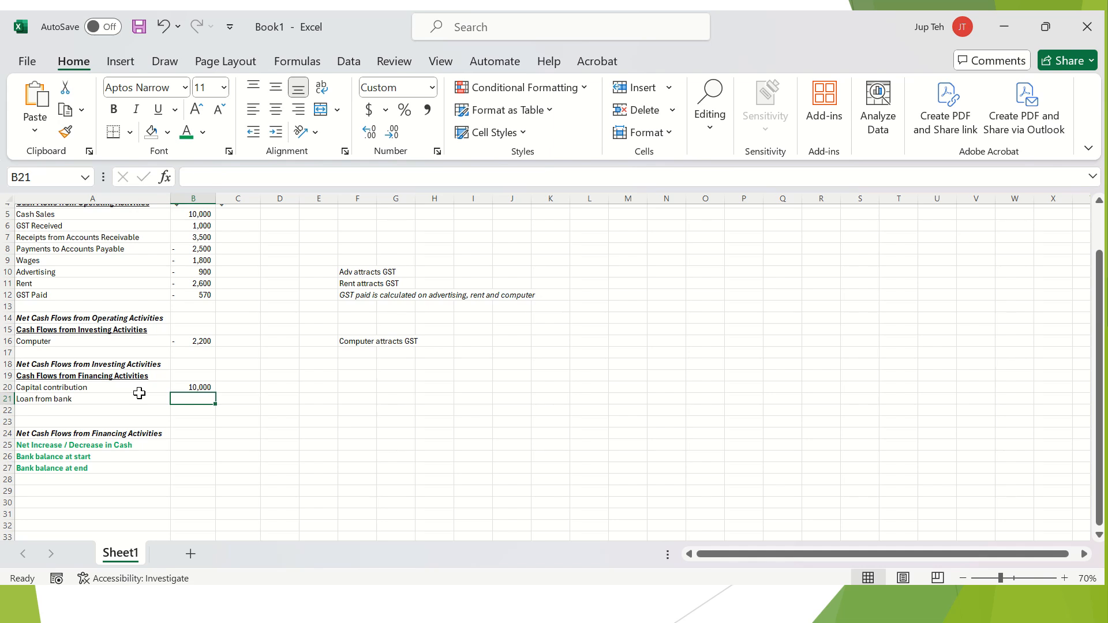
text(2)
key(BackSpace)
text(5,00)
text(000)
key(Return)
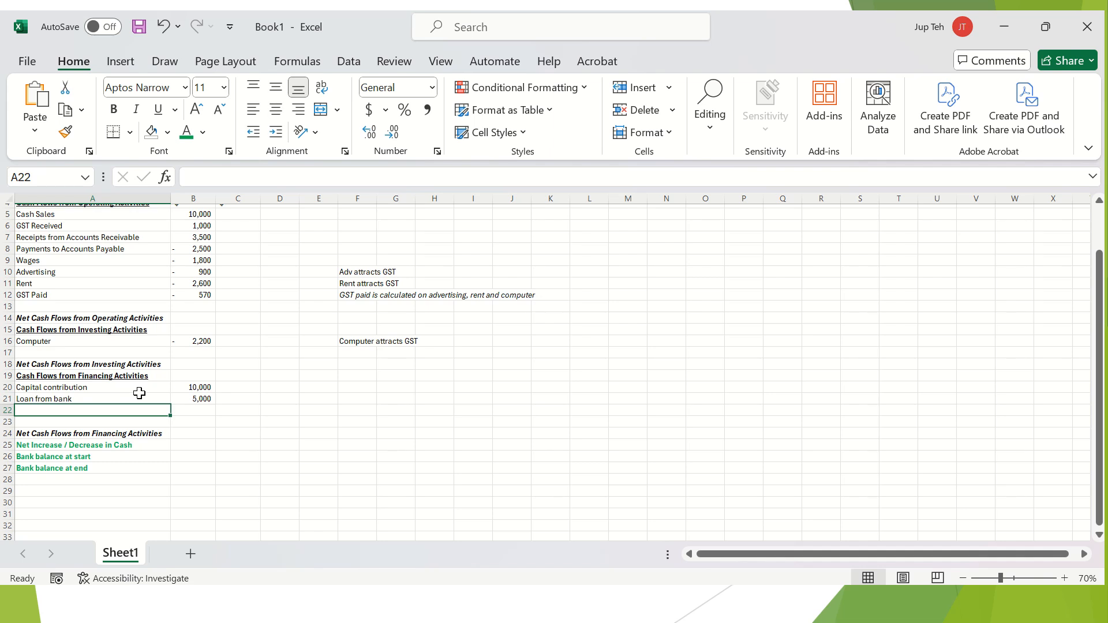
text(Drawings)
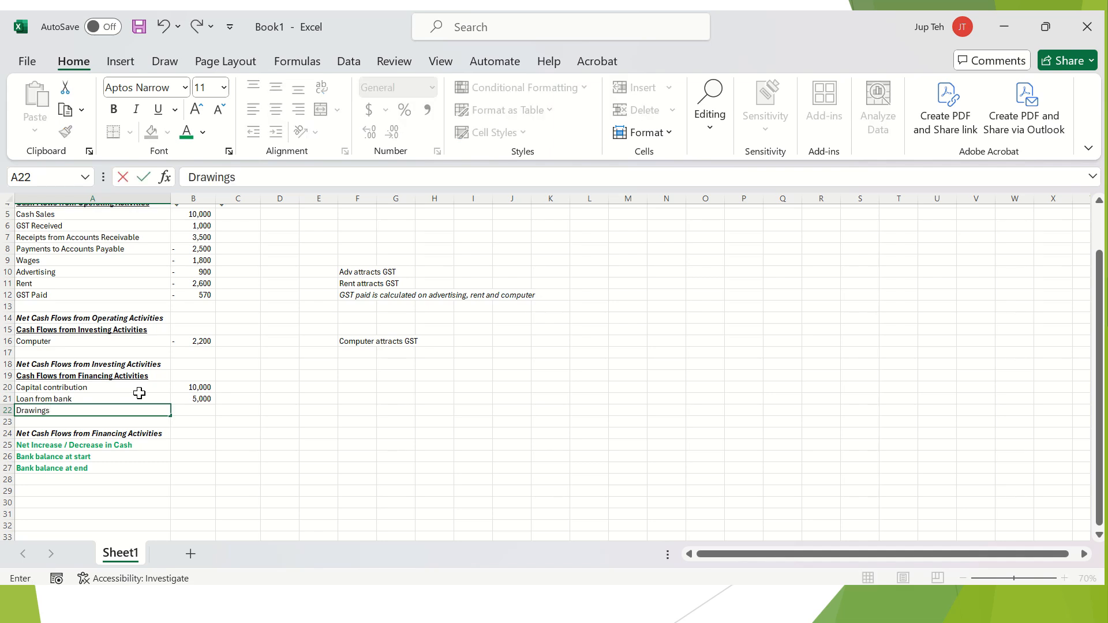
key(Tab)
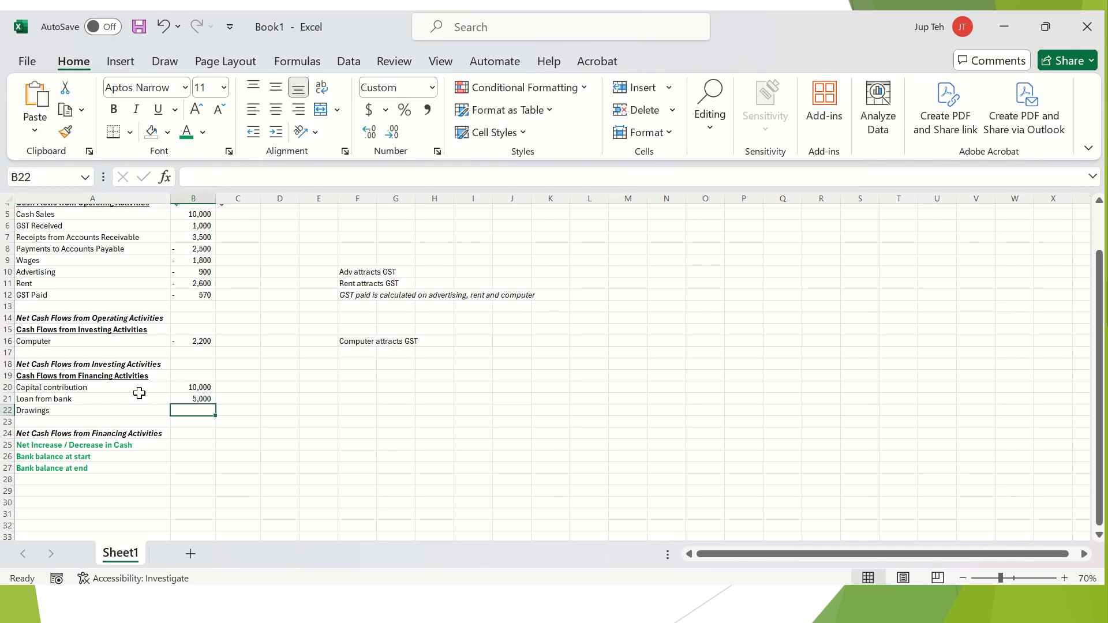
text(-)
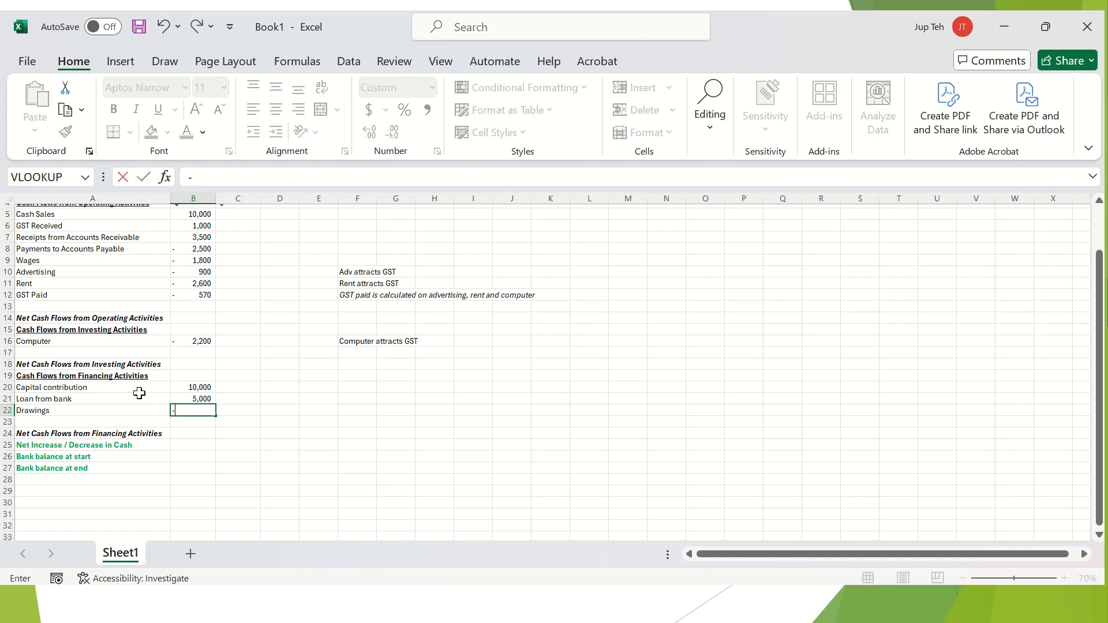
text(250)
key(Return)
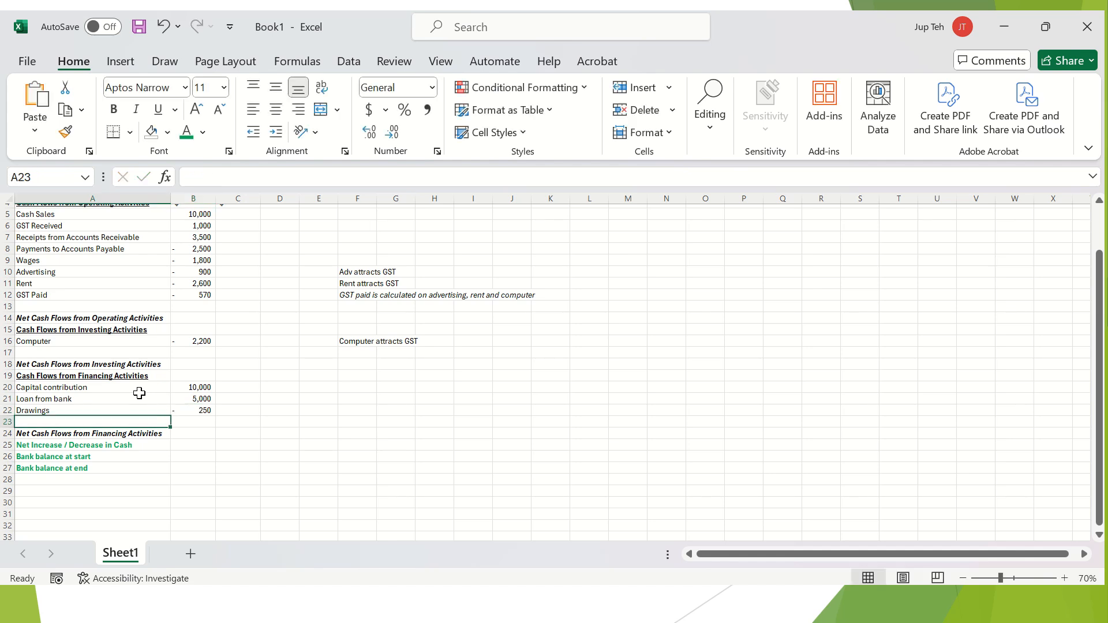
Enter 'Loan repayment to bank (principal)' with -300 in row 23.
text(Loan )
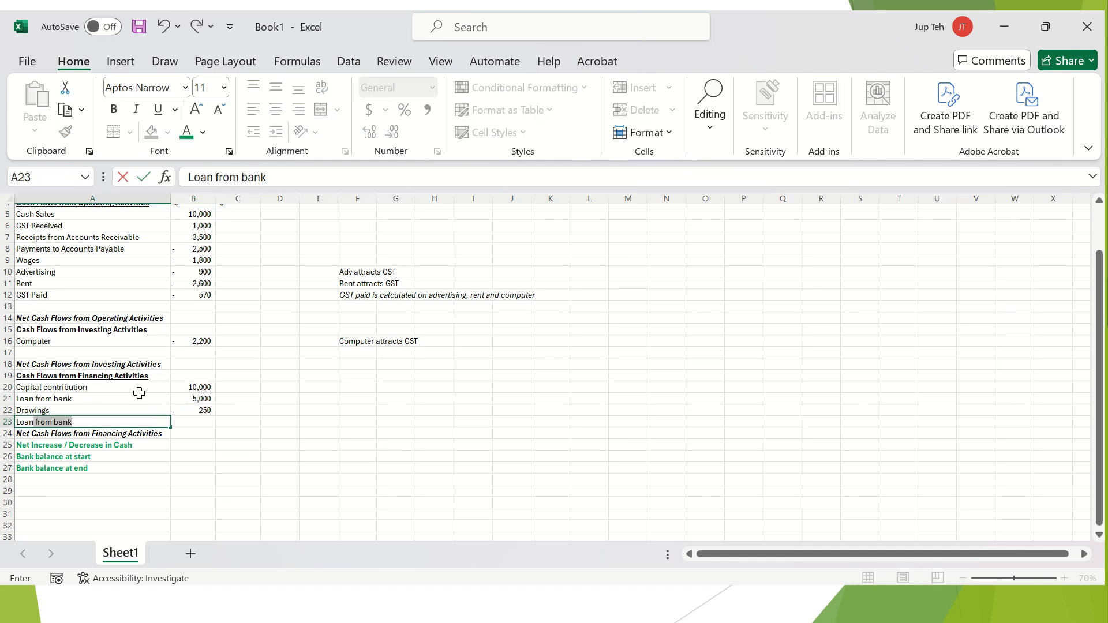
text(repay)
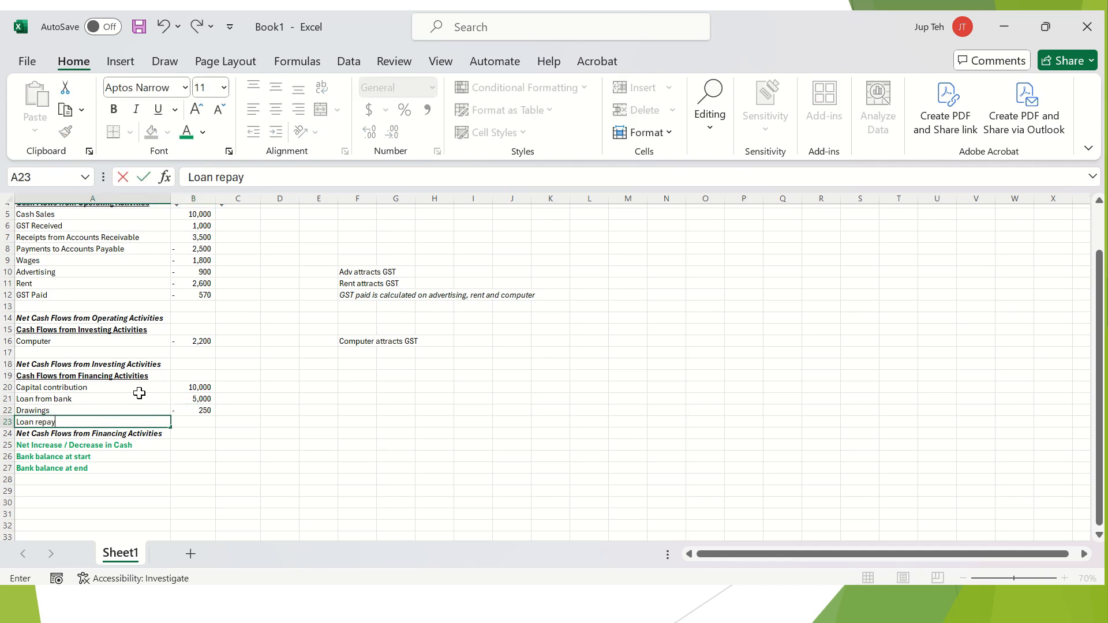
text(ment to bank (principal)
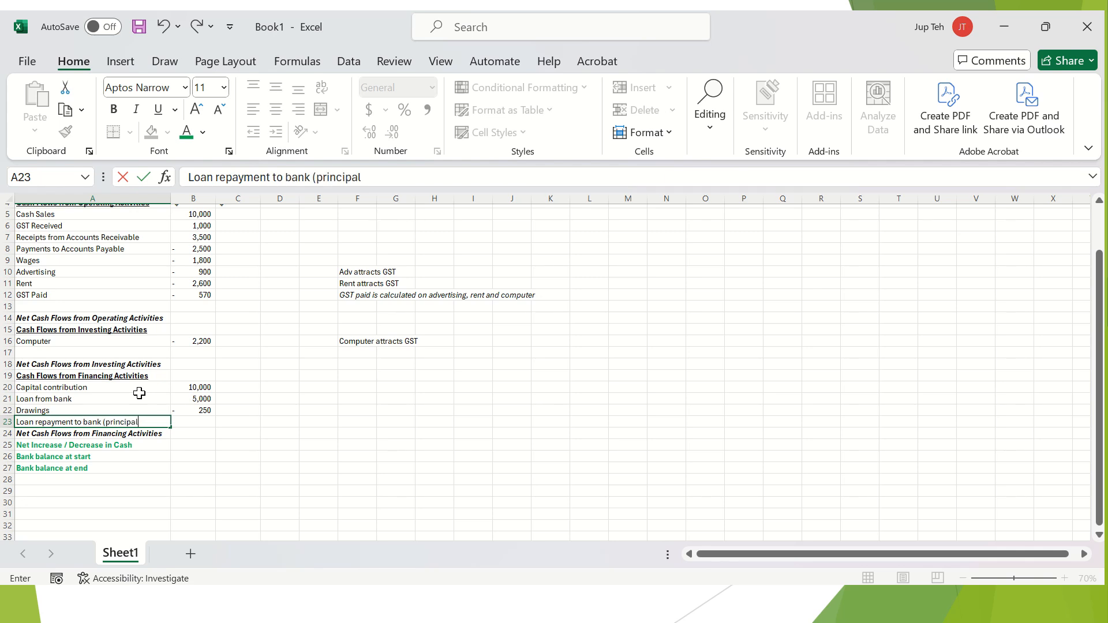
text())
key(Tab)
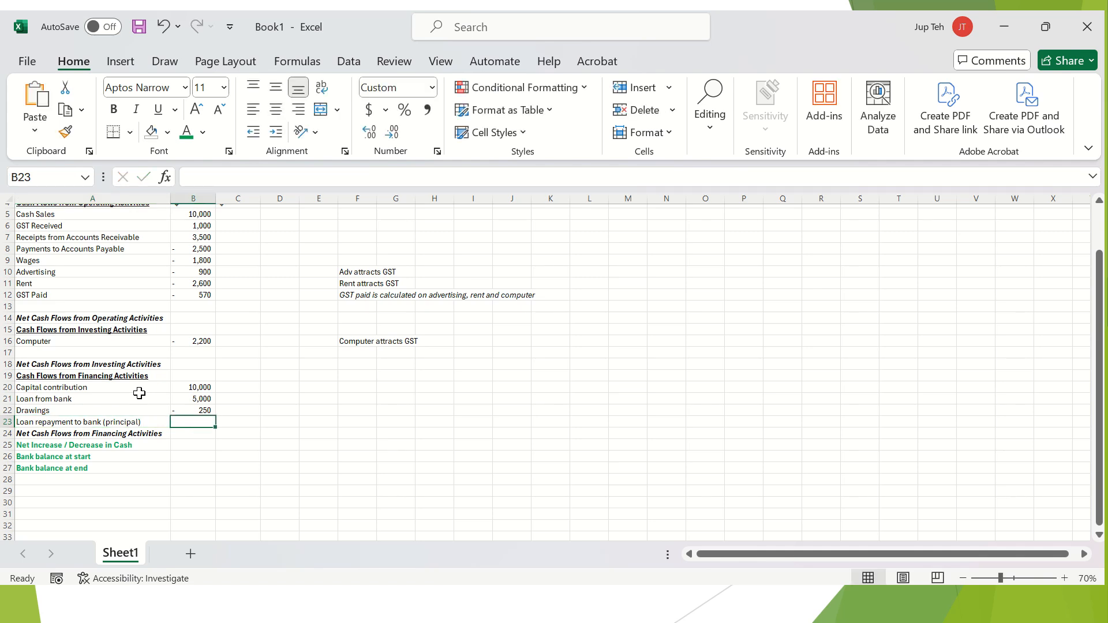
text(-)
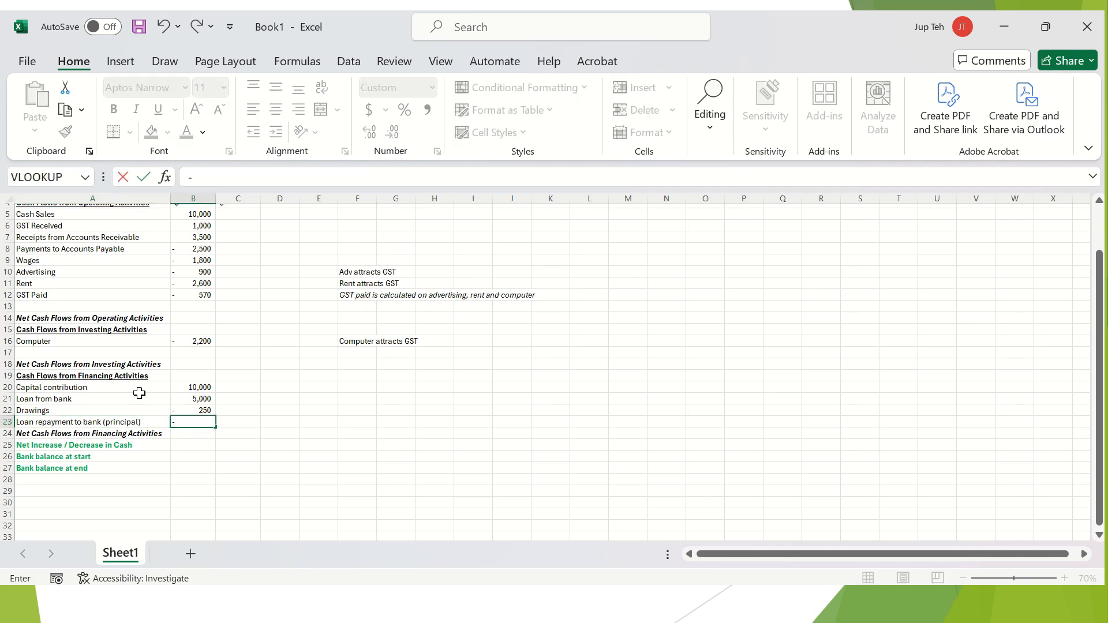
text(300)
key(Tab)
key(Left)
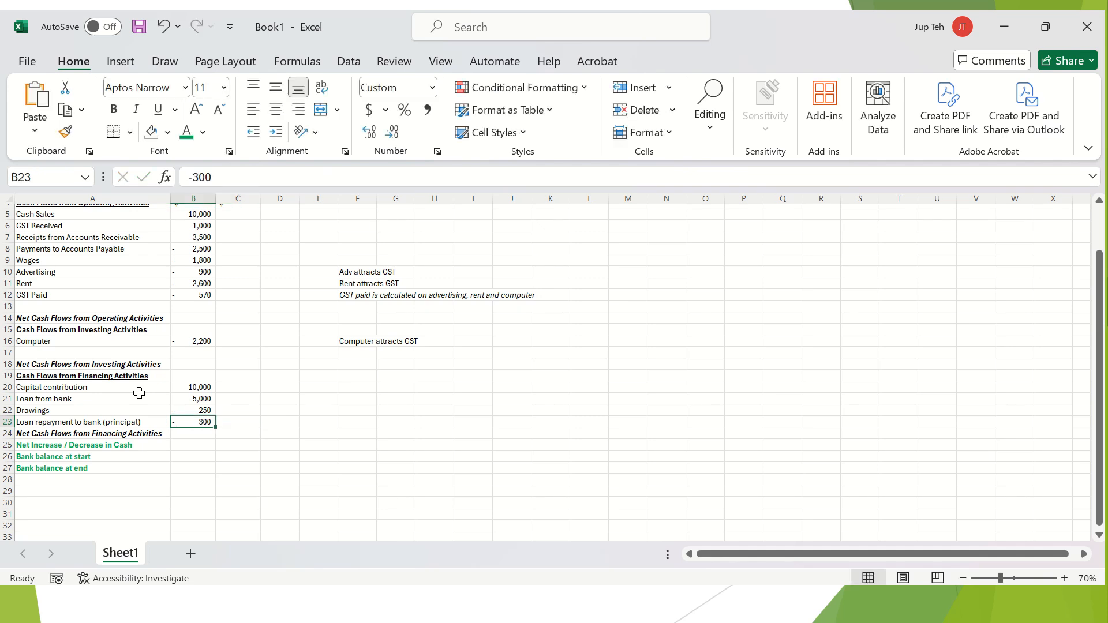
key(Left)
key(Right)
Review the four financing entries by selecting A20:B23.
scroll(139, 393, up, 1)
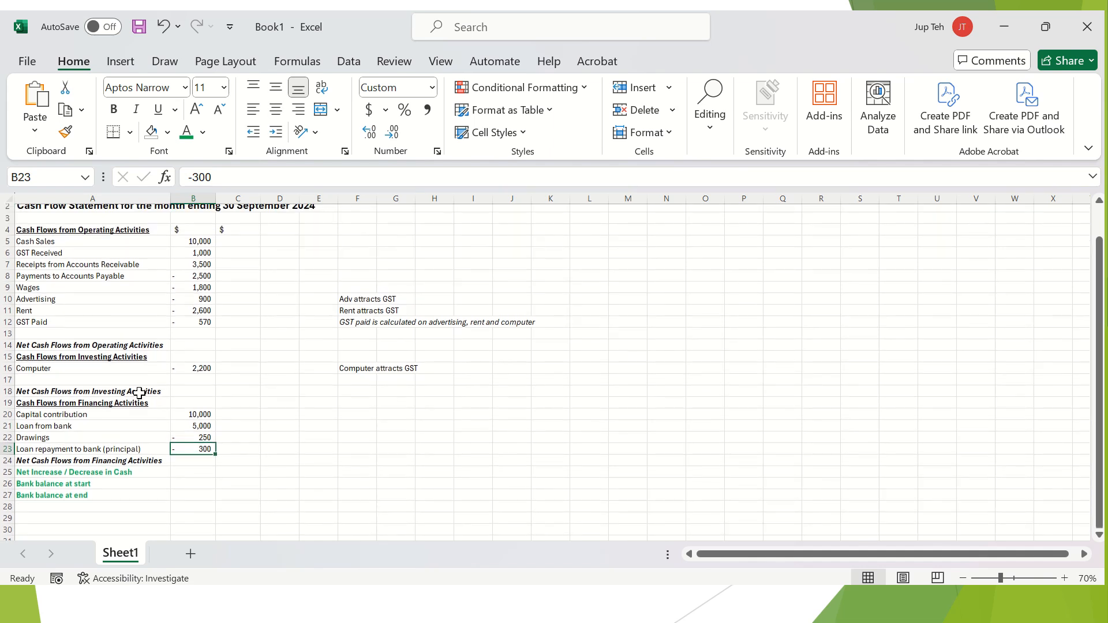
scroll(174, 400, down, 1)
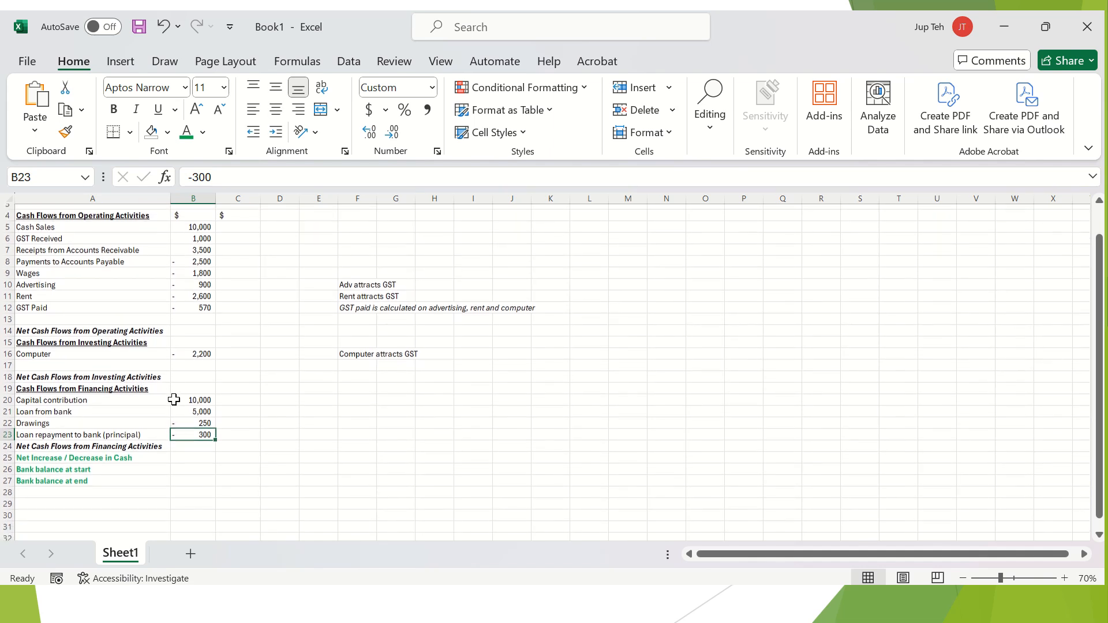
click(122, 390)
click(108, 411)
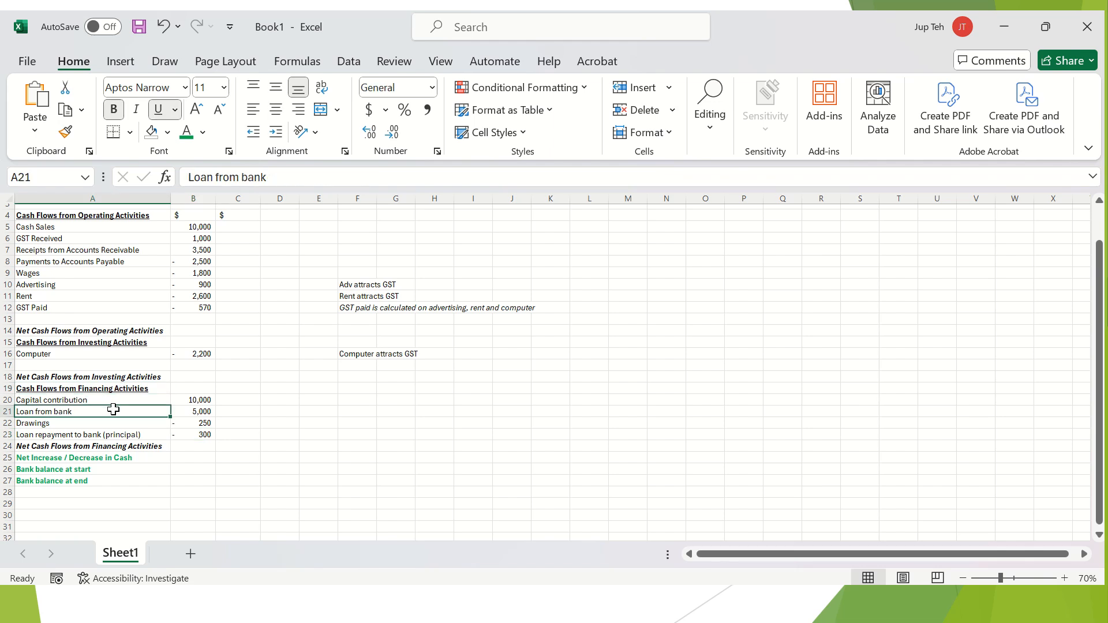
drag(109, 400, 198, 434)
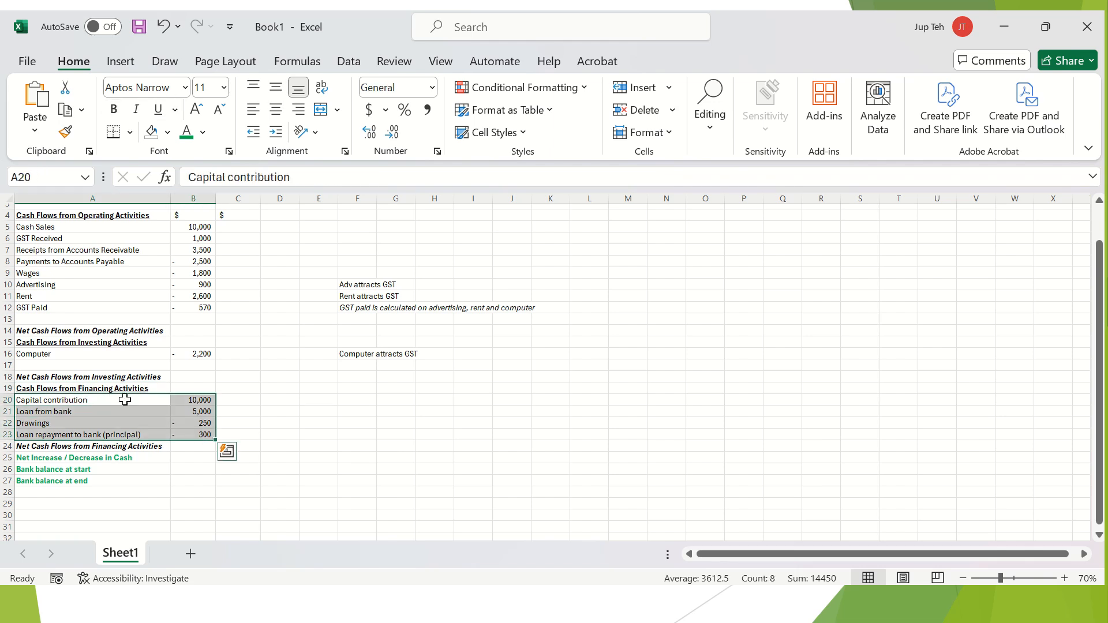
click(94, 399)
key(Down)
key(Down)
key(Down)
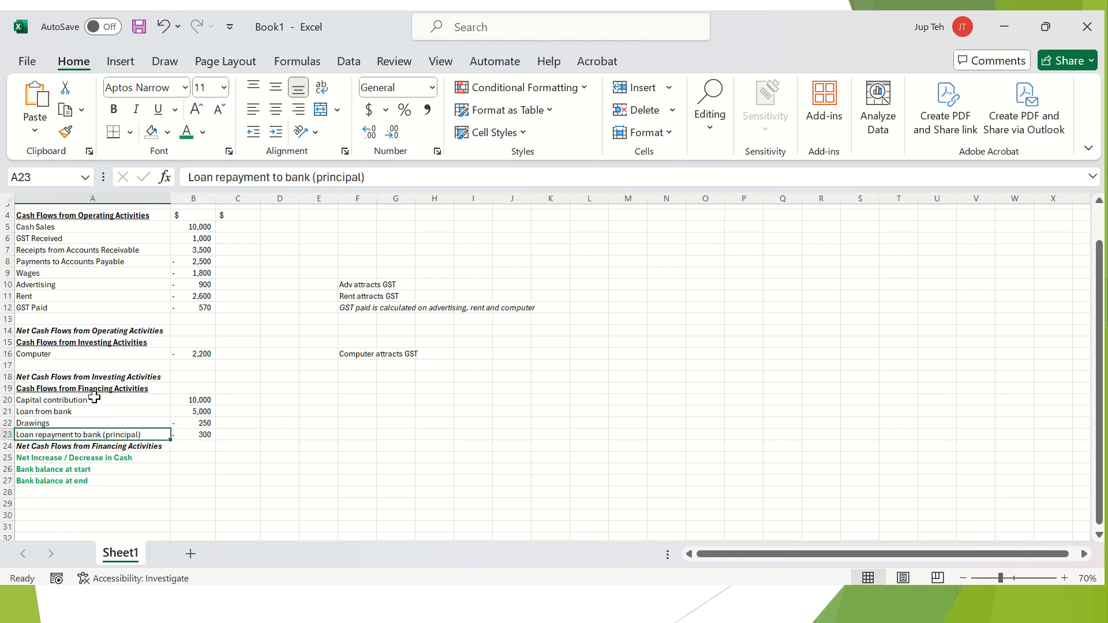
click(117, 342)
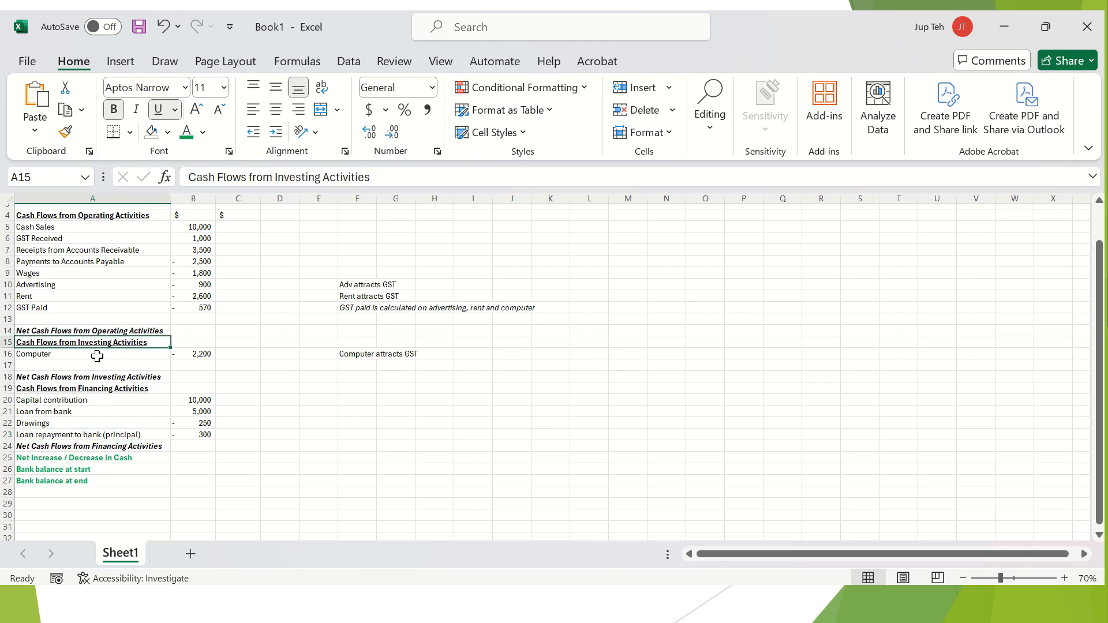
click(97, 356)
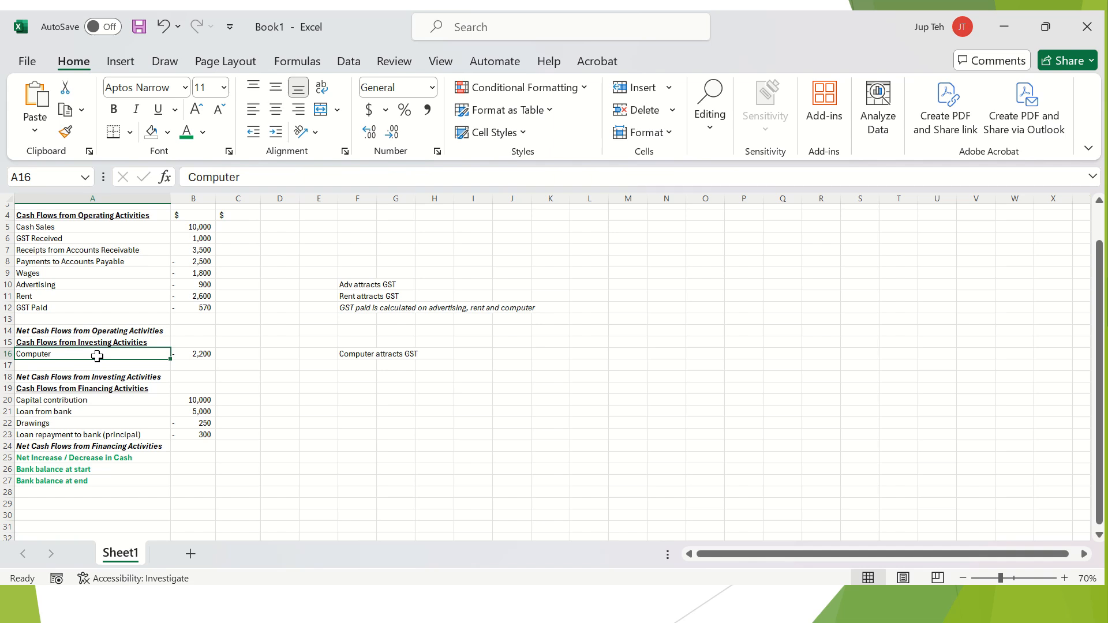
scroll(97, 356, up, 1)
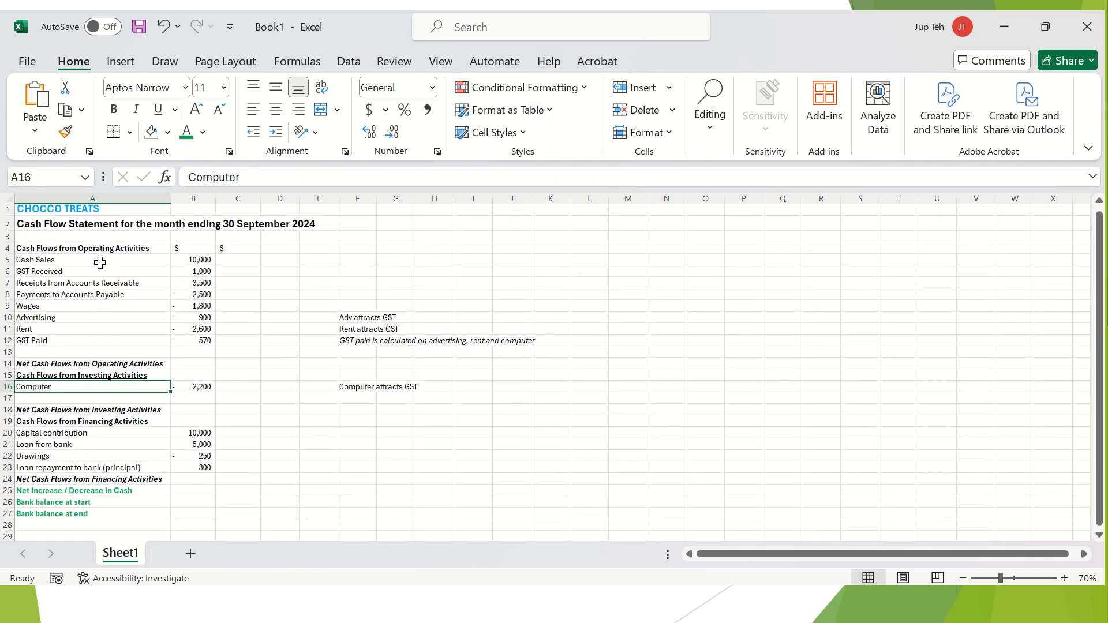
drag(100, 263, 101, 339)
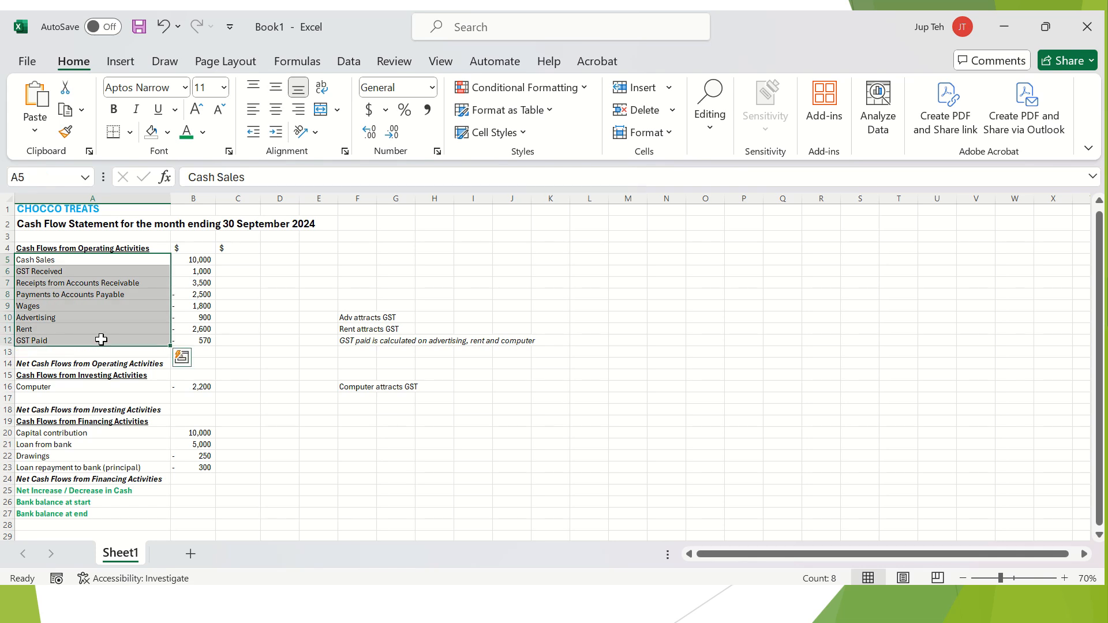
click(101, 434)
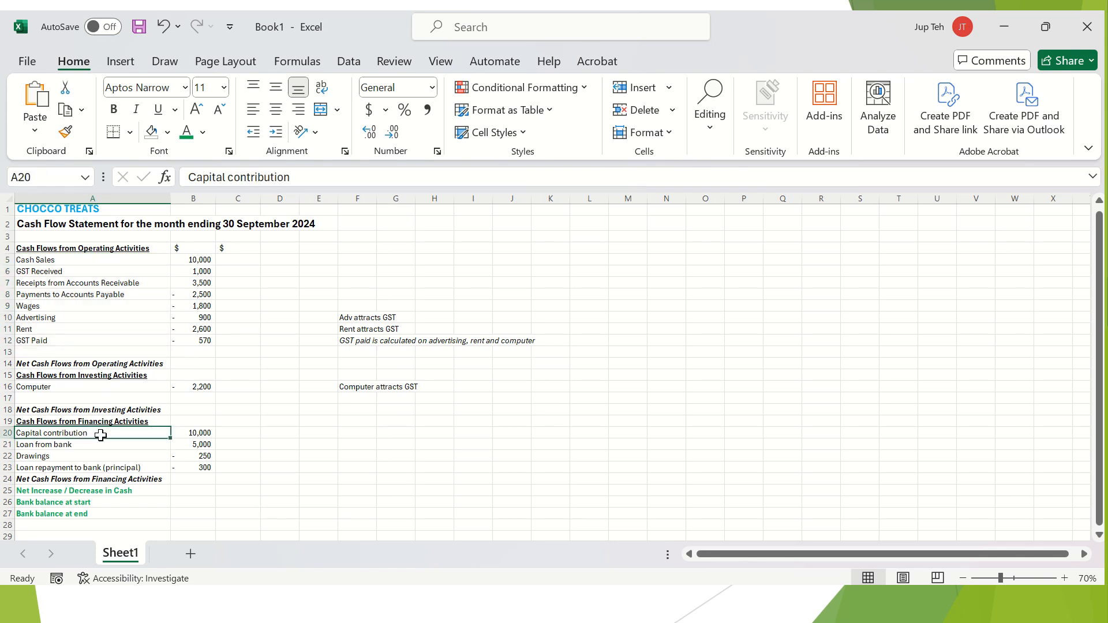
click(123, 387)
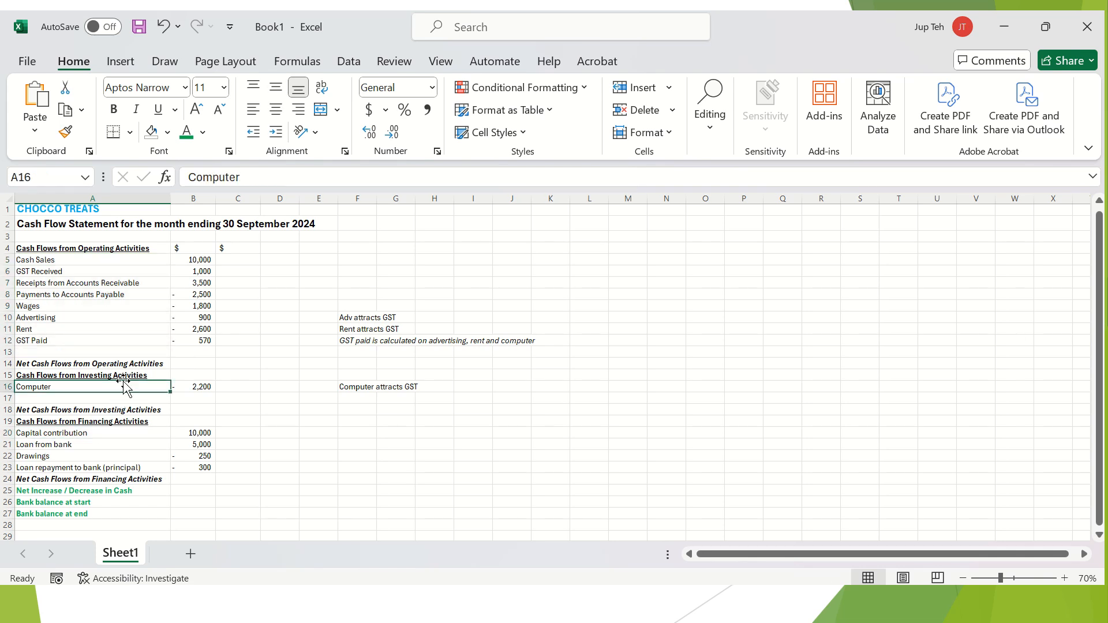
click(121, 273)
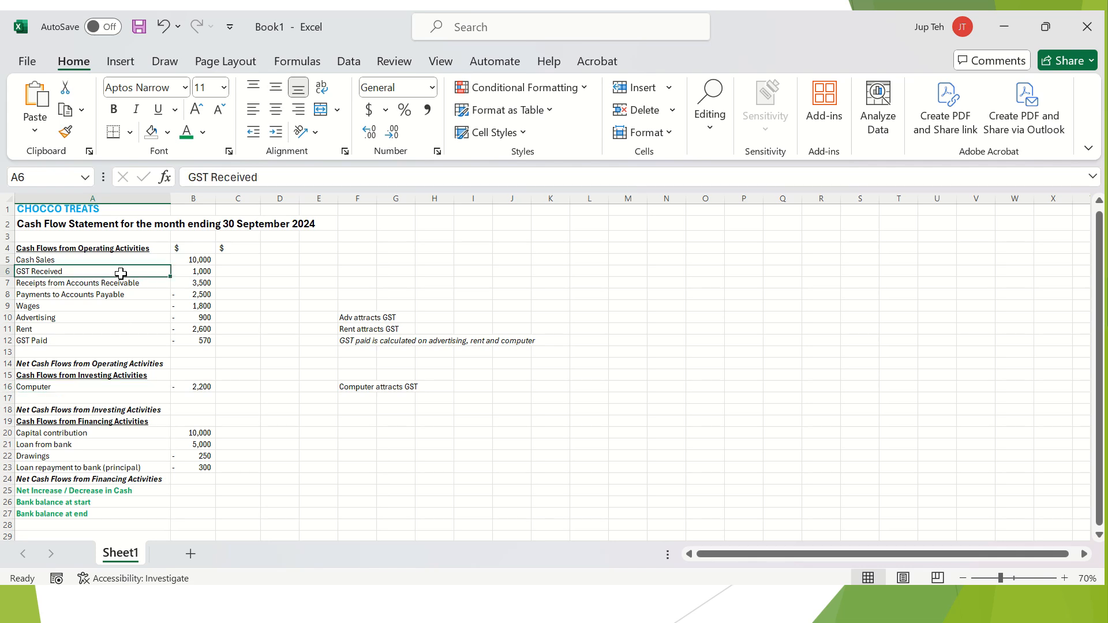
scroll(324, 401, up, 1)
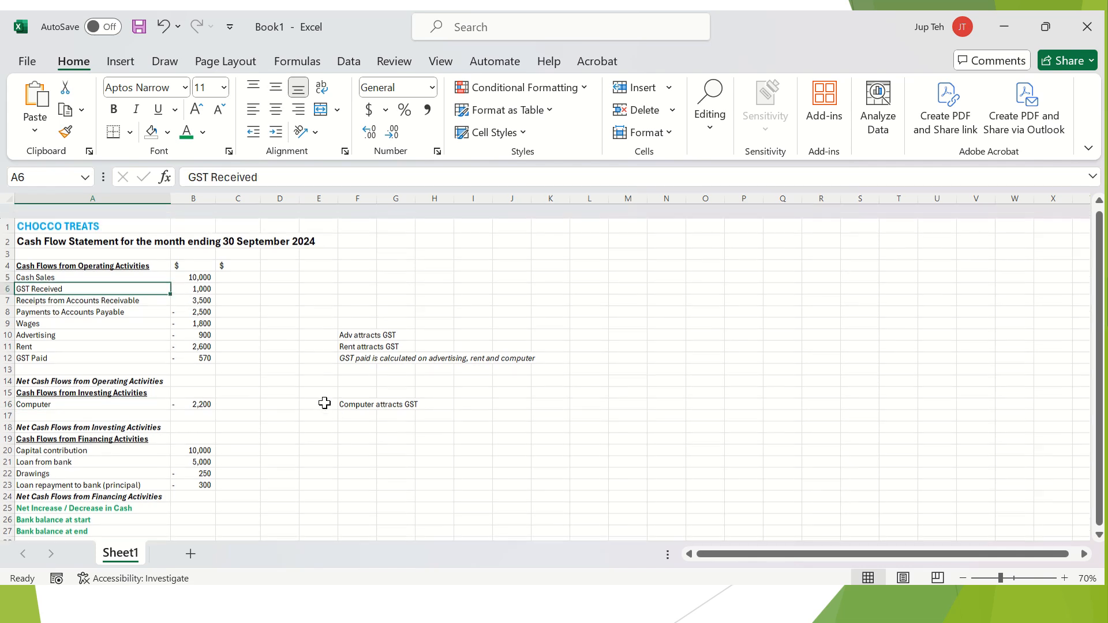
drag(195, 265, 184, 353)
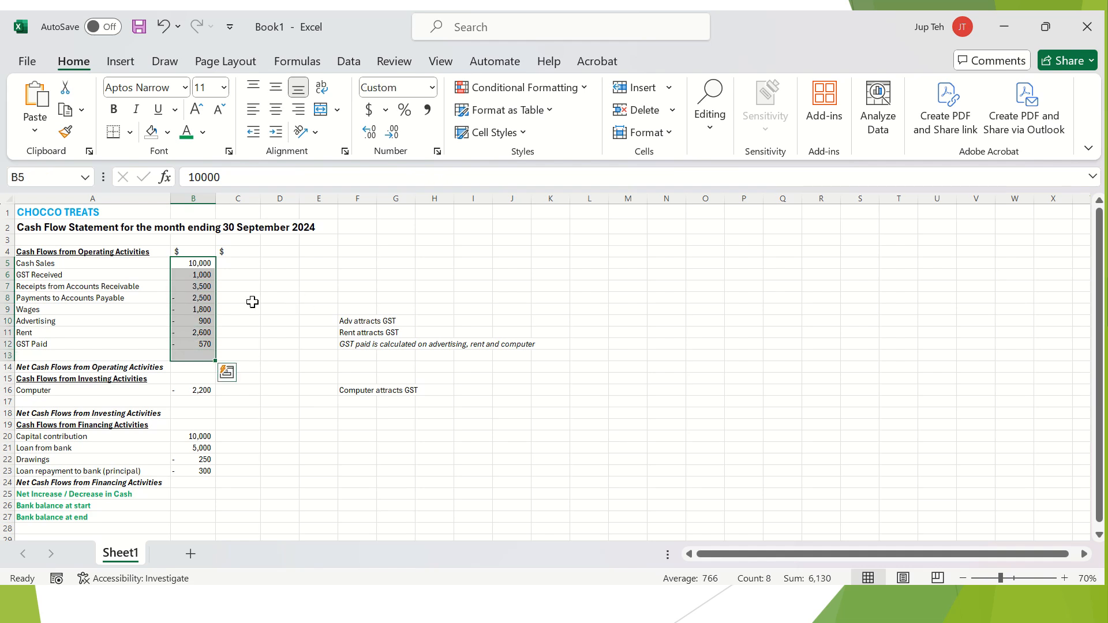
click(253, 284)
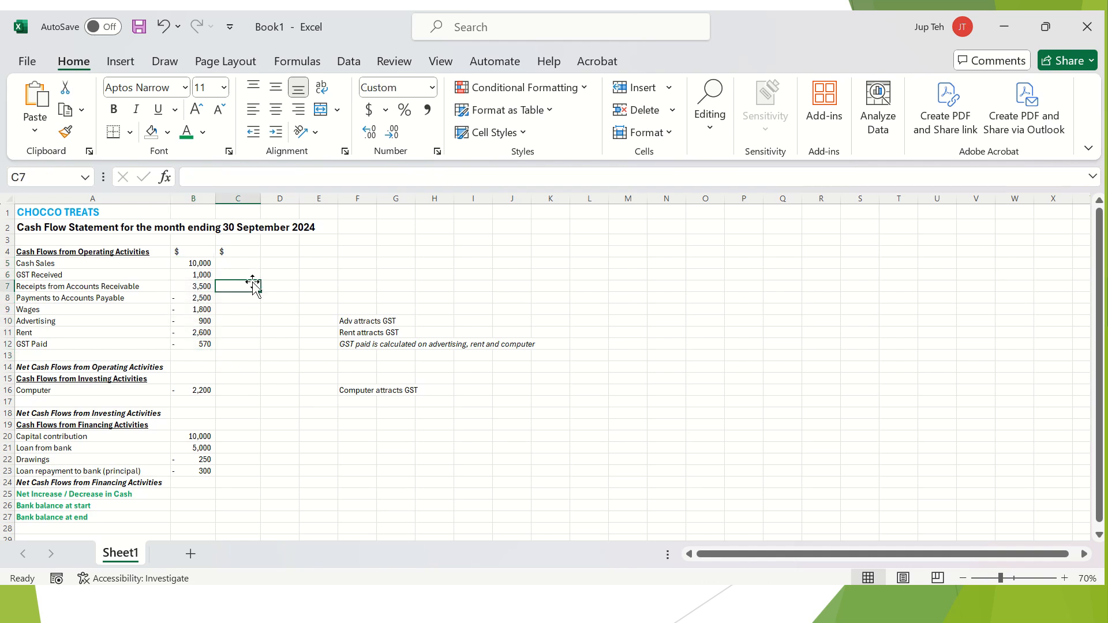
click(205, 259)
drag(205, 259, 208, 290)
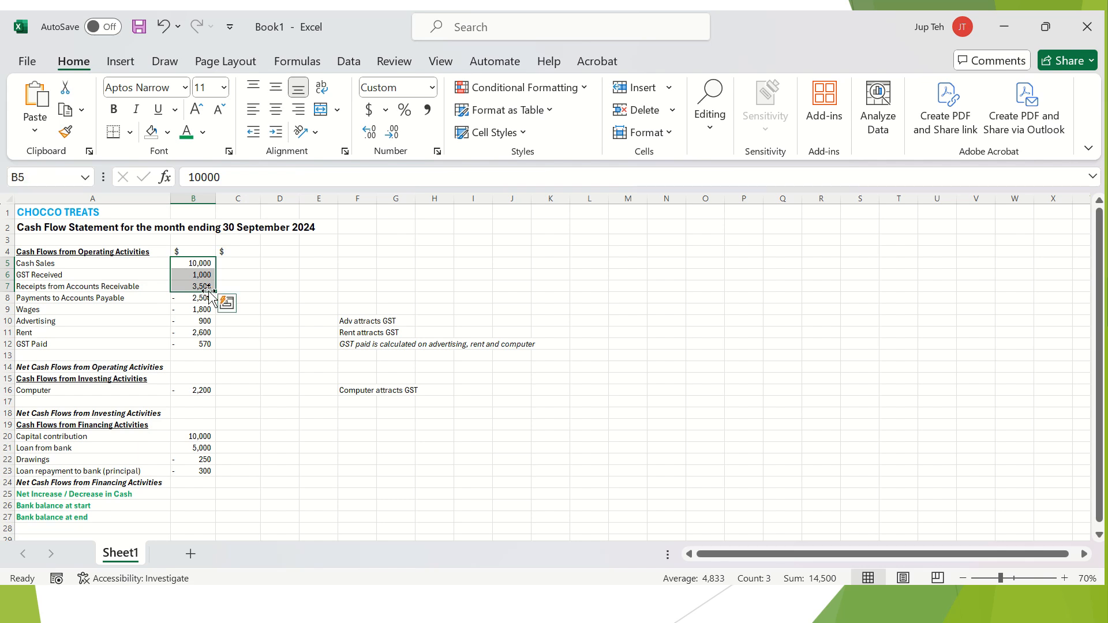
click(248, 288)
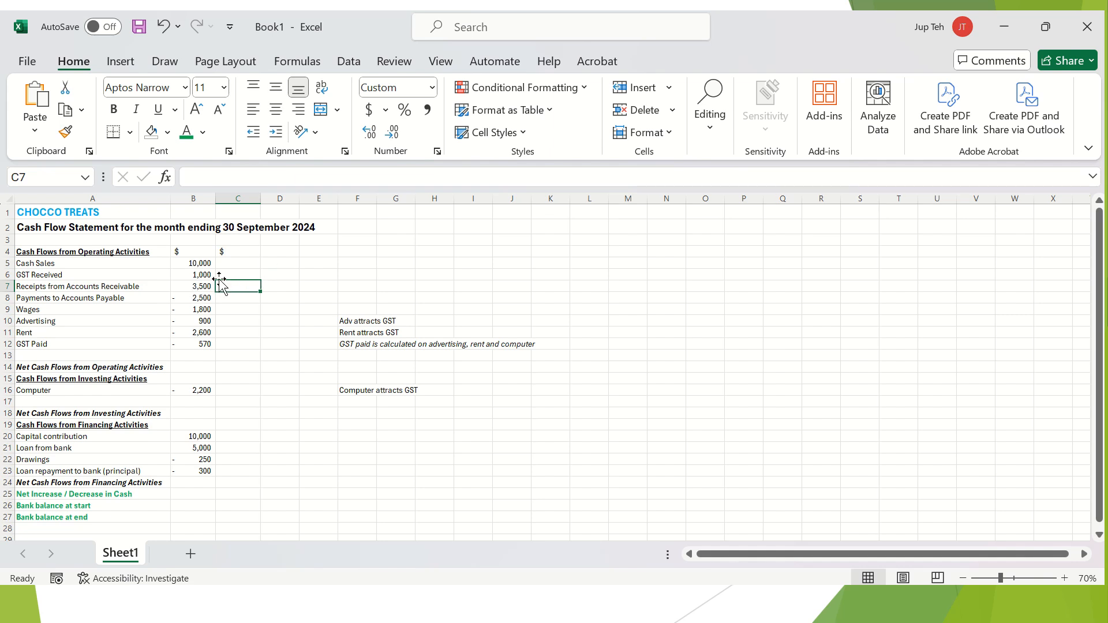
drag(205, 264, 203, 287)
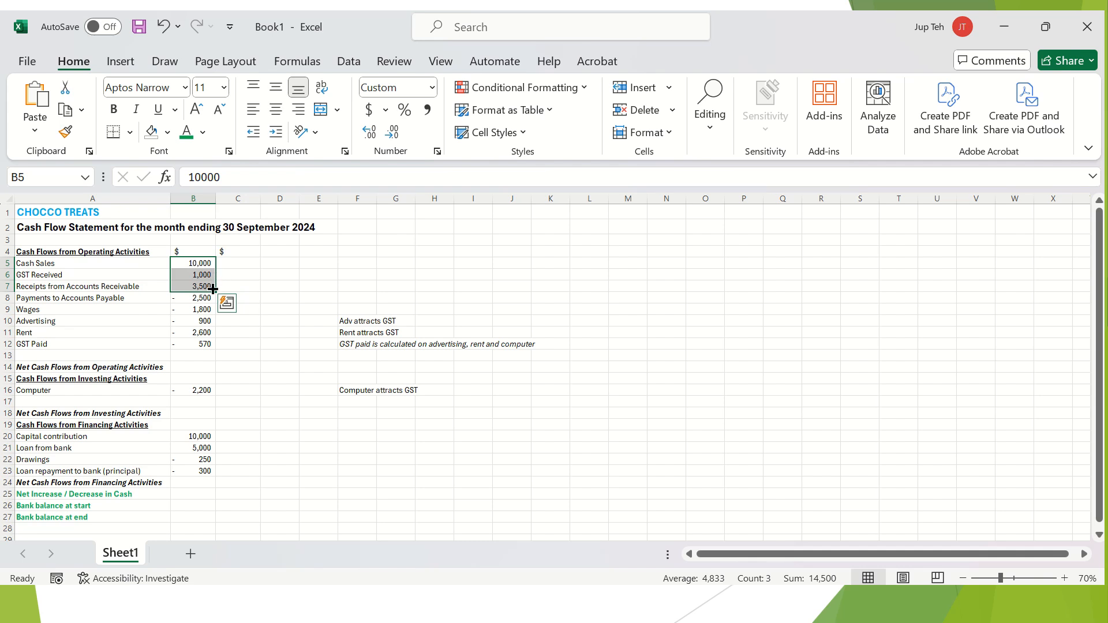
click(238, 286)
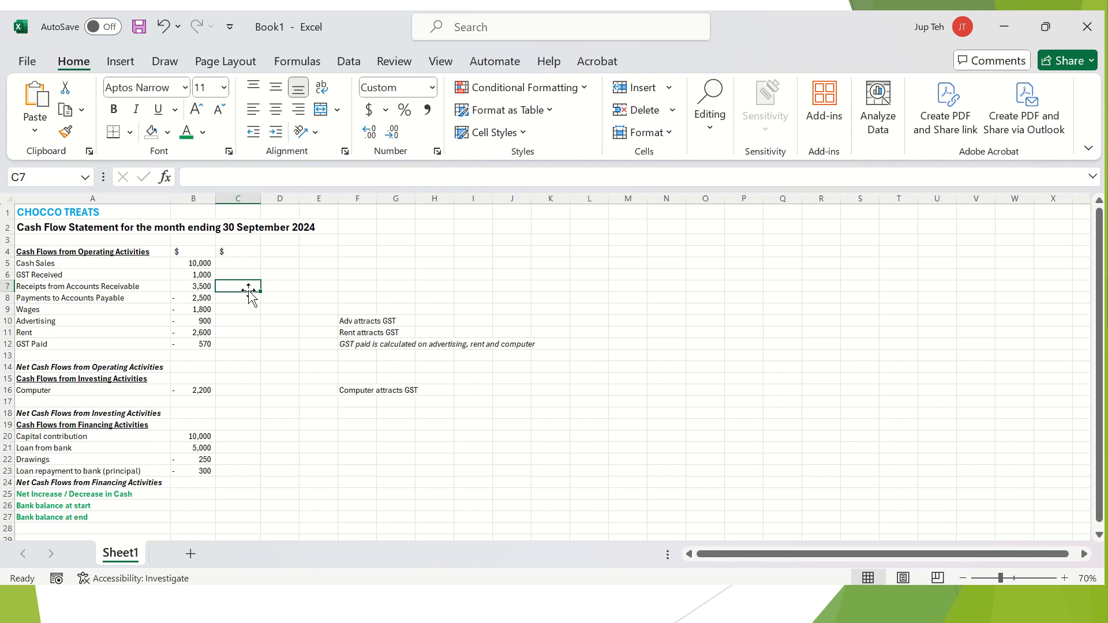
Enter =SUM(B5:B7) in C7 for a receipts subtotal of 14,500.
text(=)
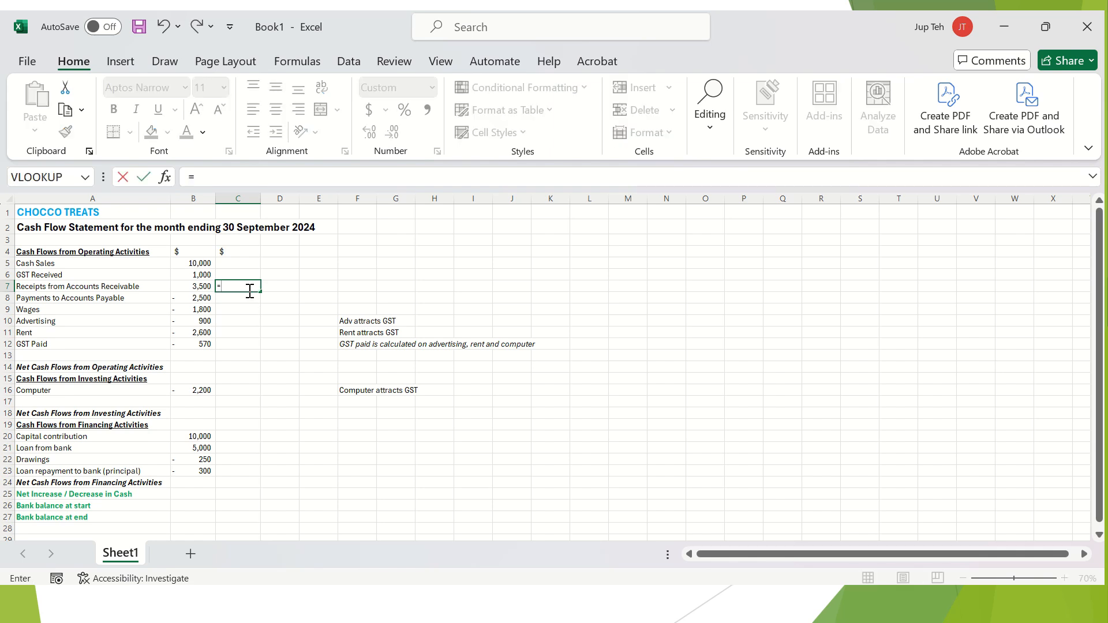
text(sum)
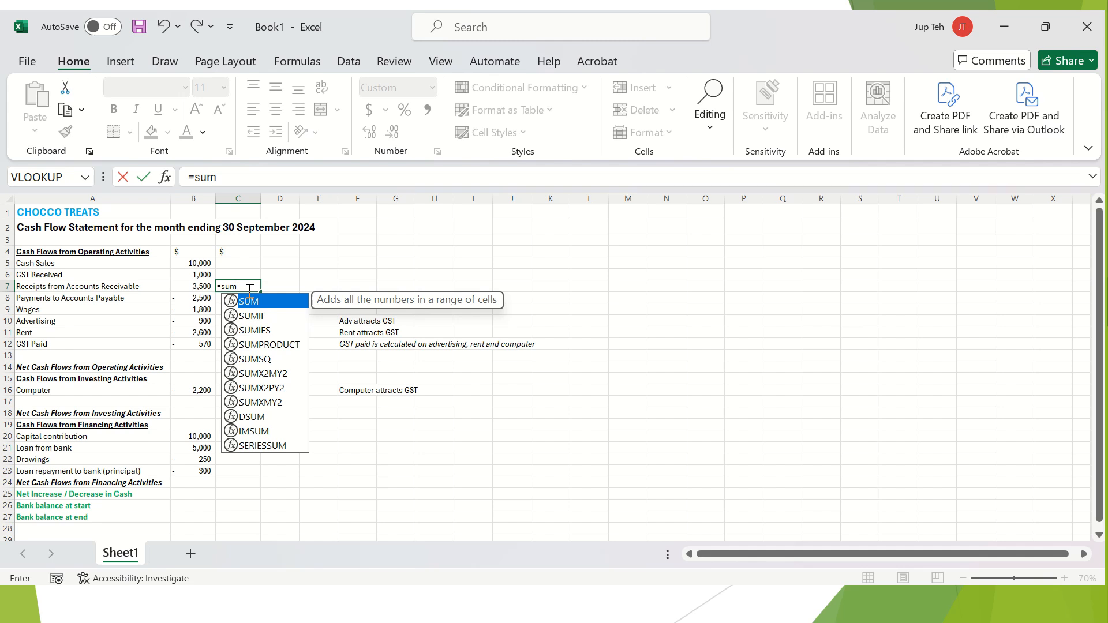
text(()
drag(198, 263, 200, 284)
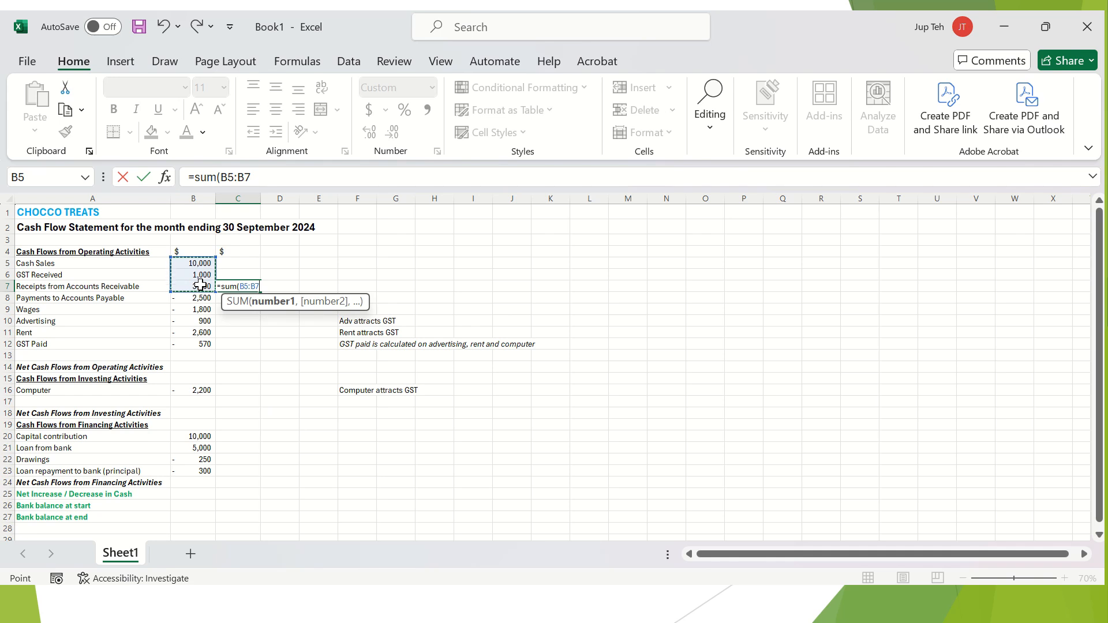
text())
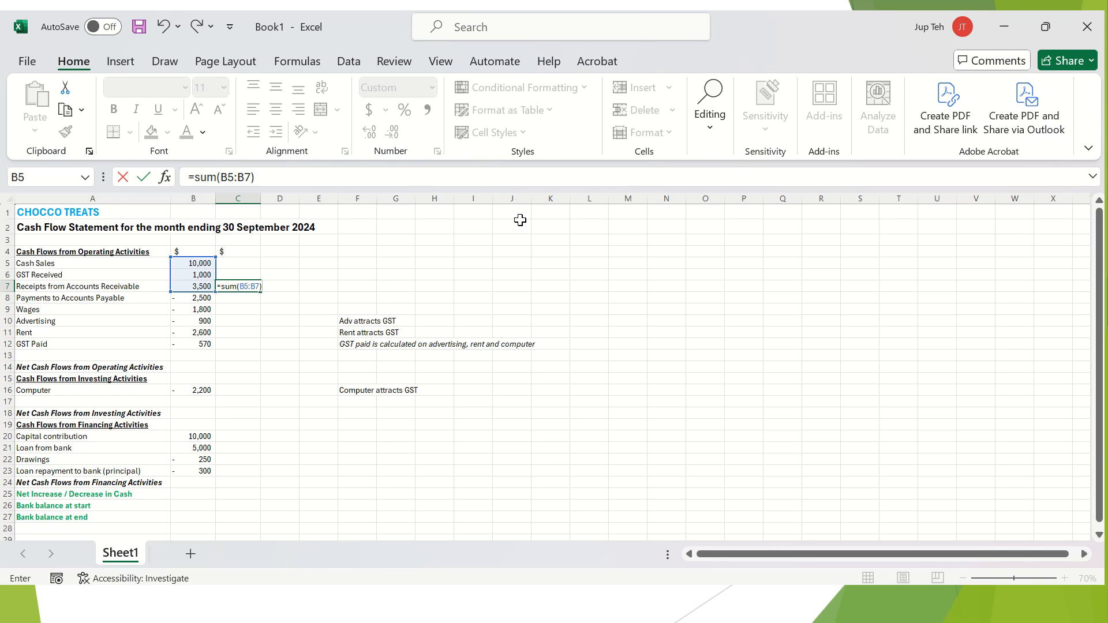
key(Return)
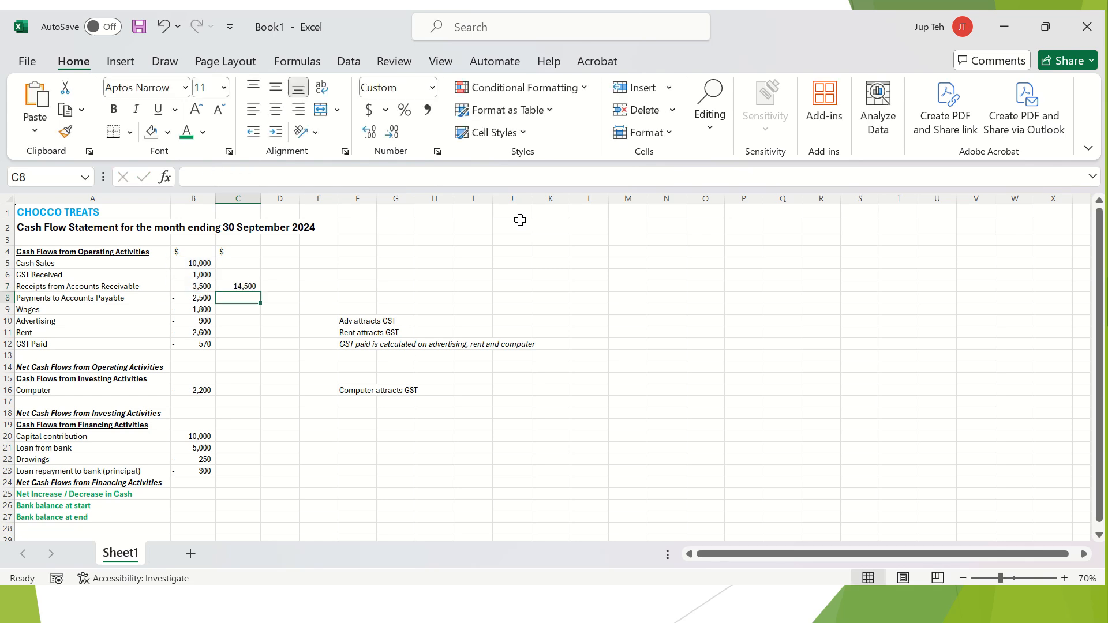
key(Up)
key(Left)
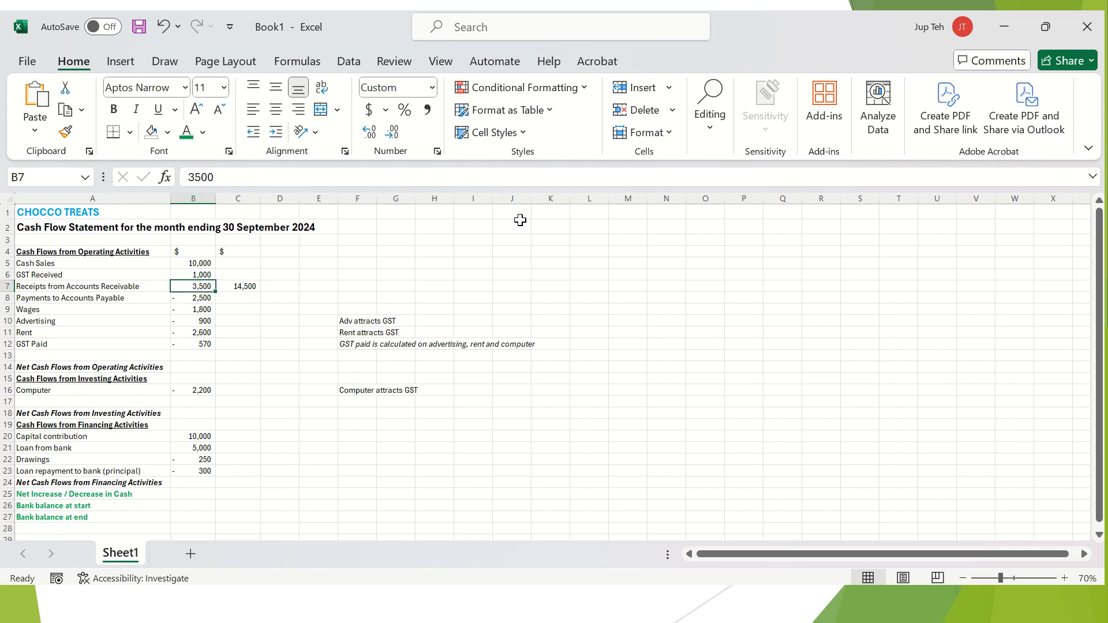
Enter =SUM(B8:B12) in C12 for a payments subtotal of -8,370.
key(shift+Up)
key(shift+Up)
key(Down)
key(Down)
key(Right)
key(Down)
key(Down)
key(Down)
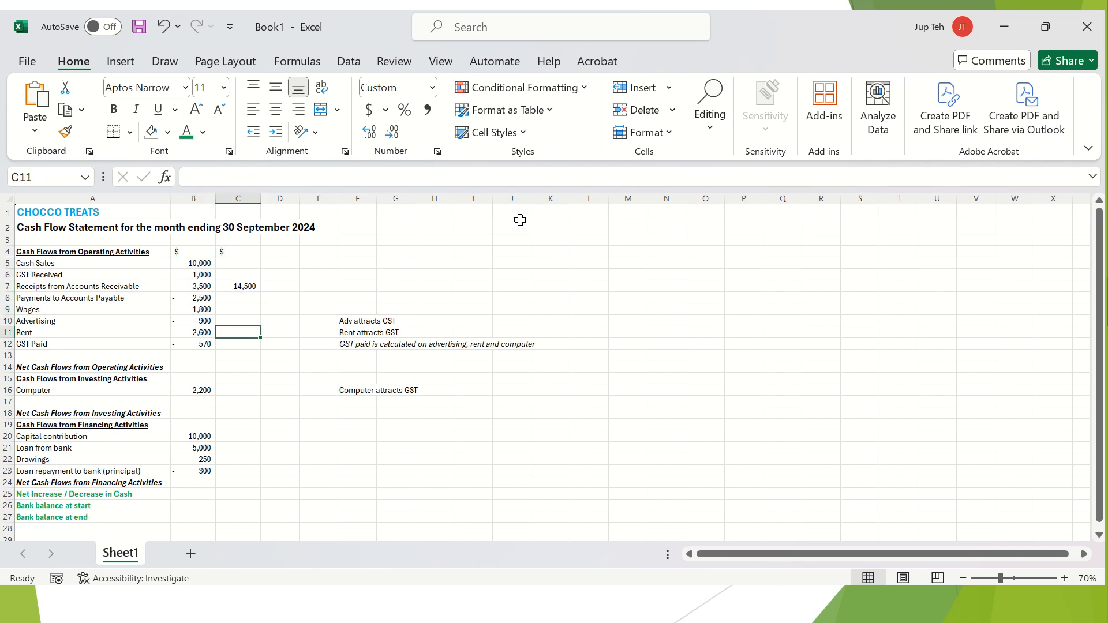
text(=sum)
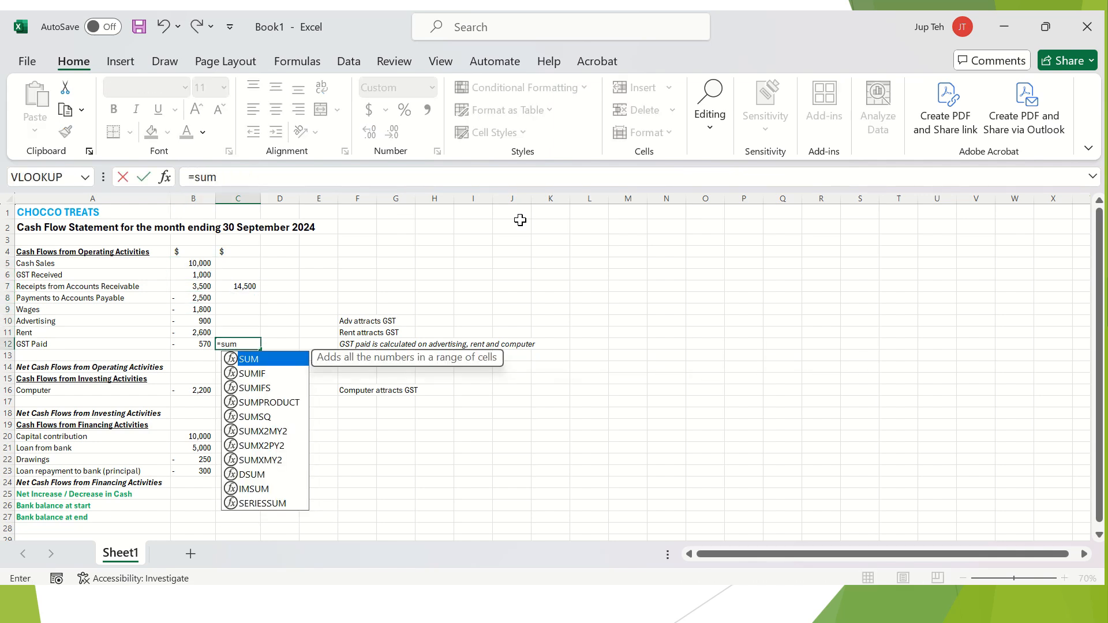
text(()
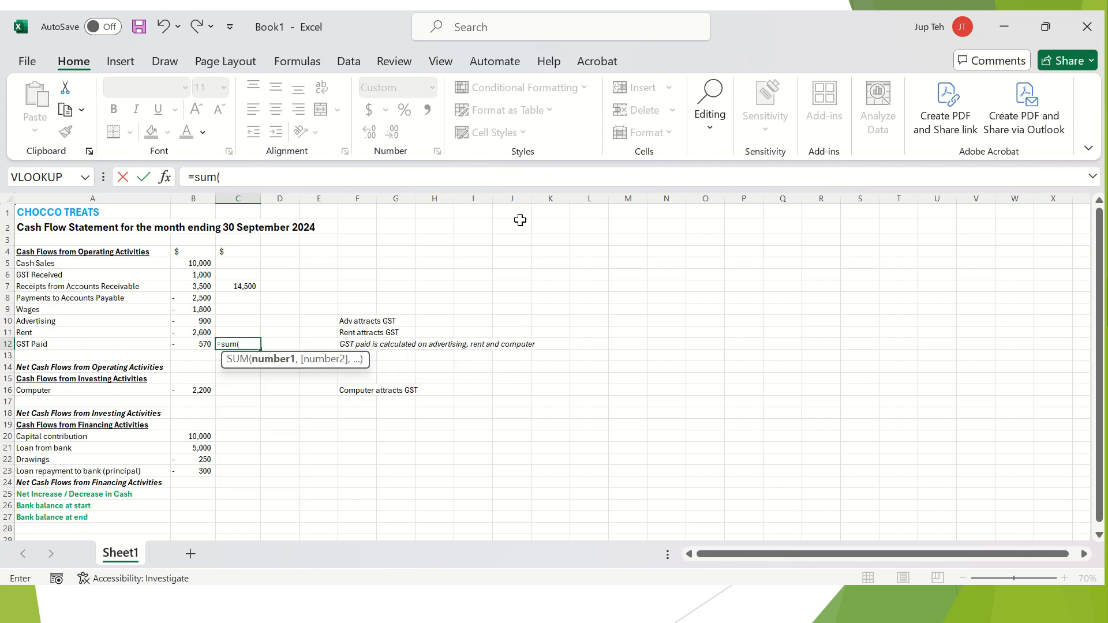
click(199, 298)
drag(201, 309, 203, 344)
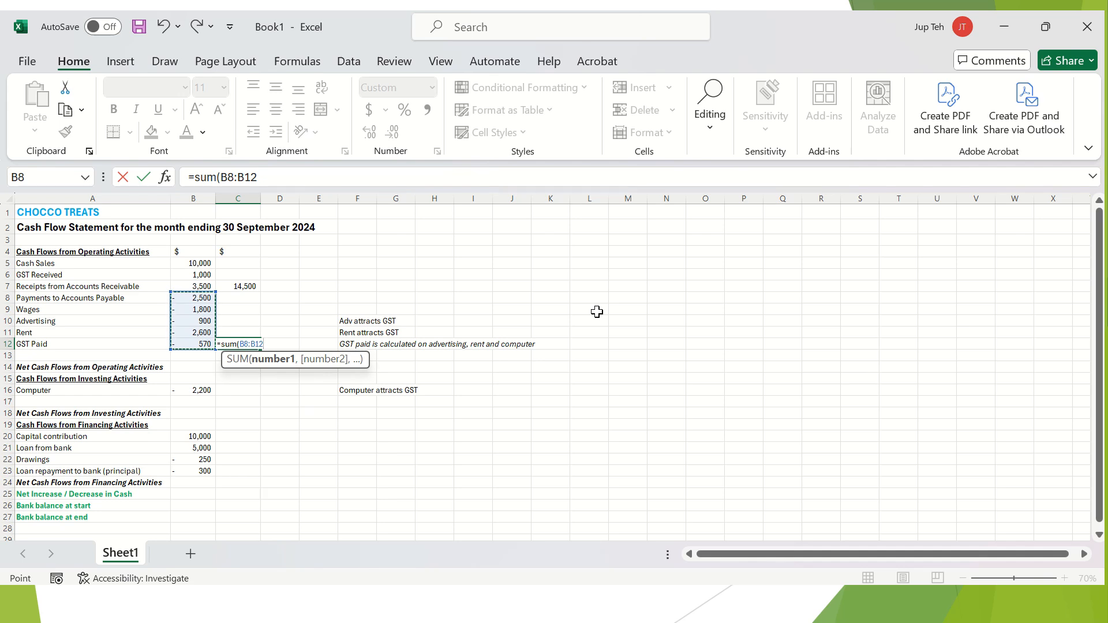
text())
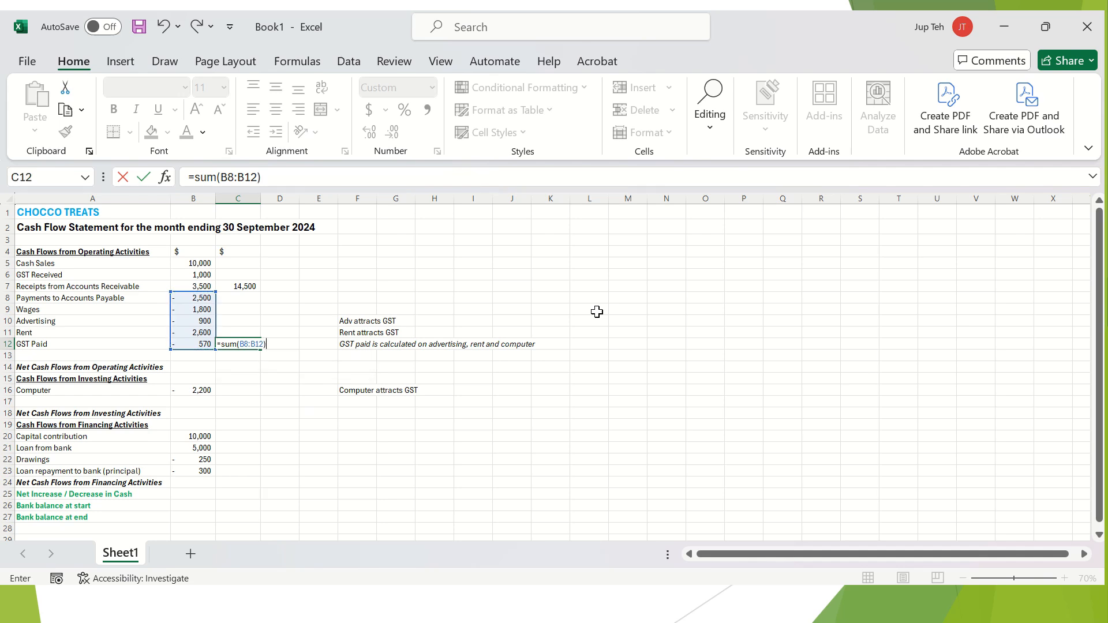
key(Return)
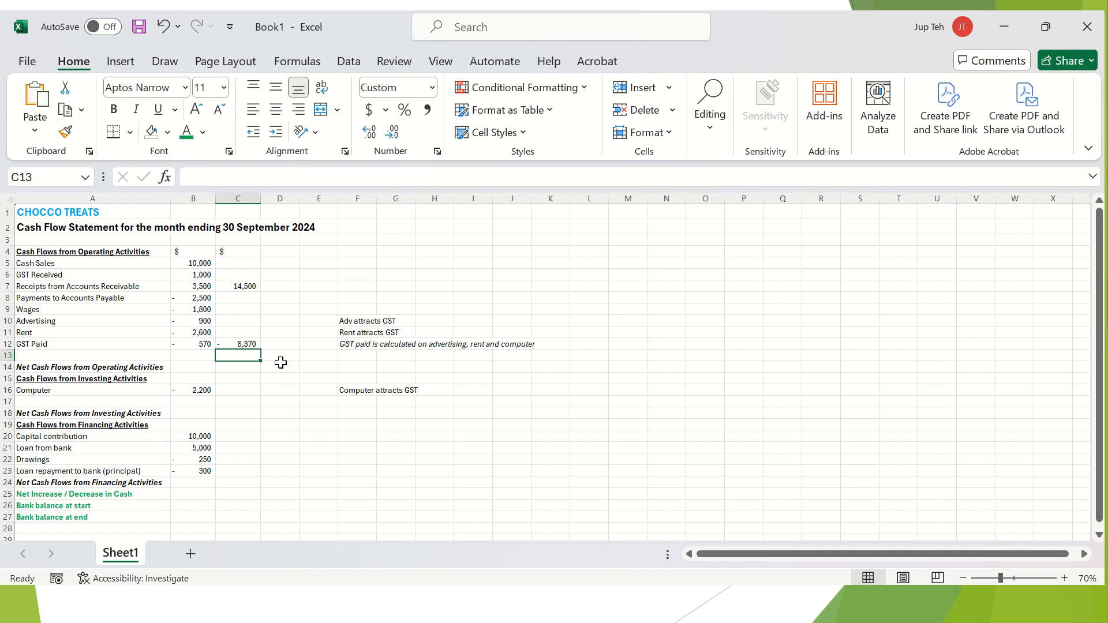
click(242, 366)
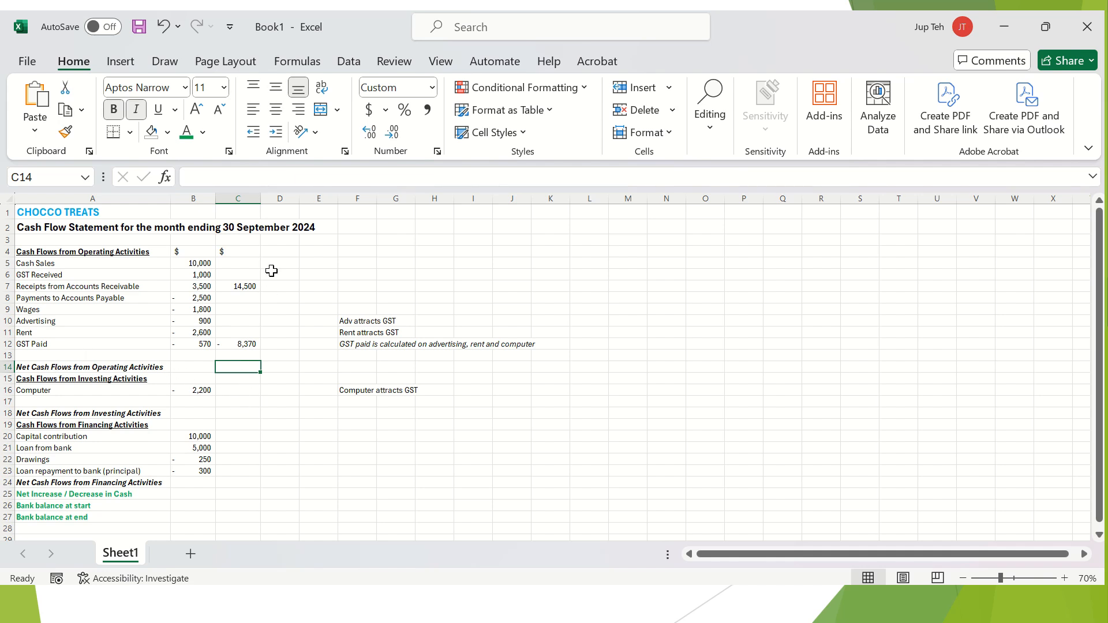
Check the C7 and C12 SUM formulas, then return to C14 for net operating cash flow.
click(255, 284)
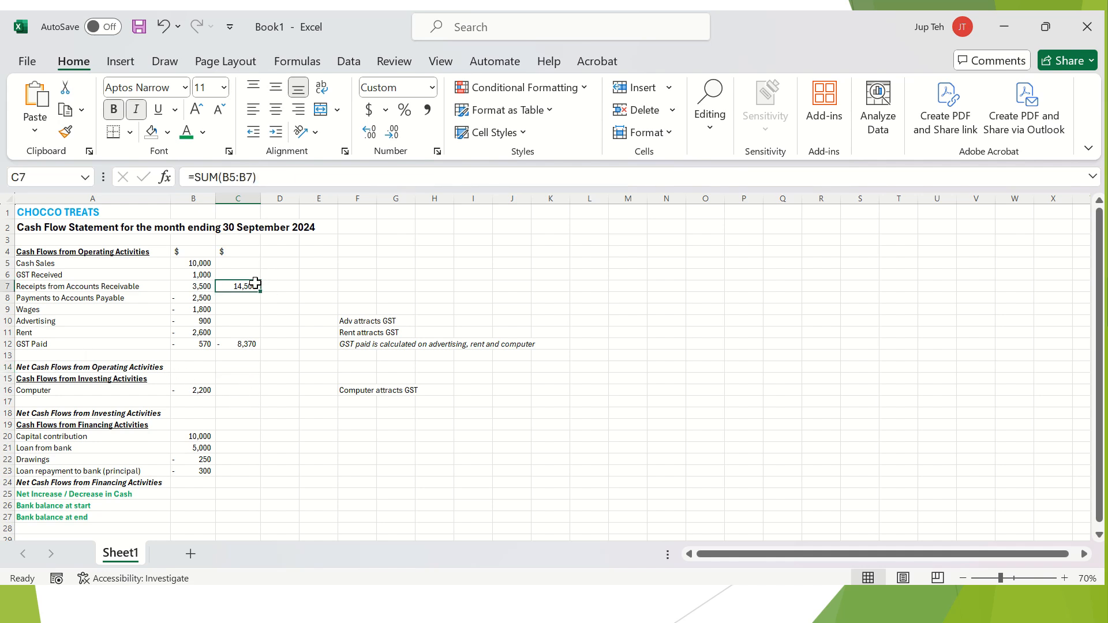
click(245, 342)
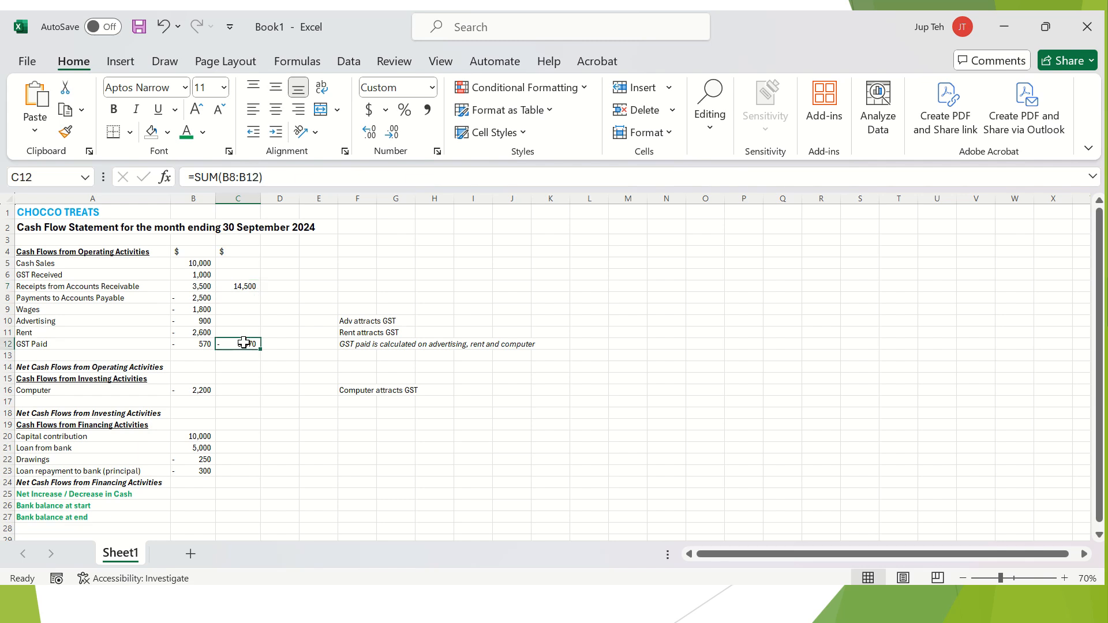
click(253, 374)
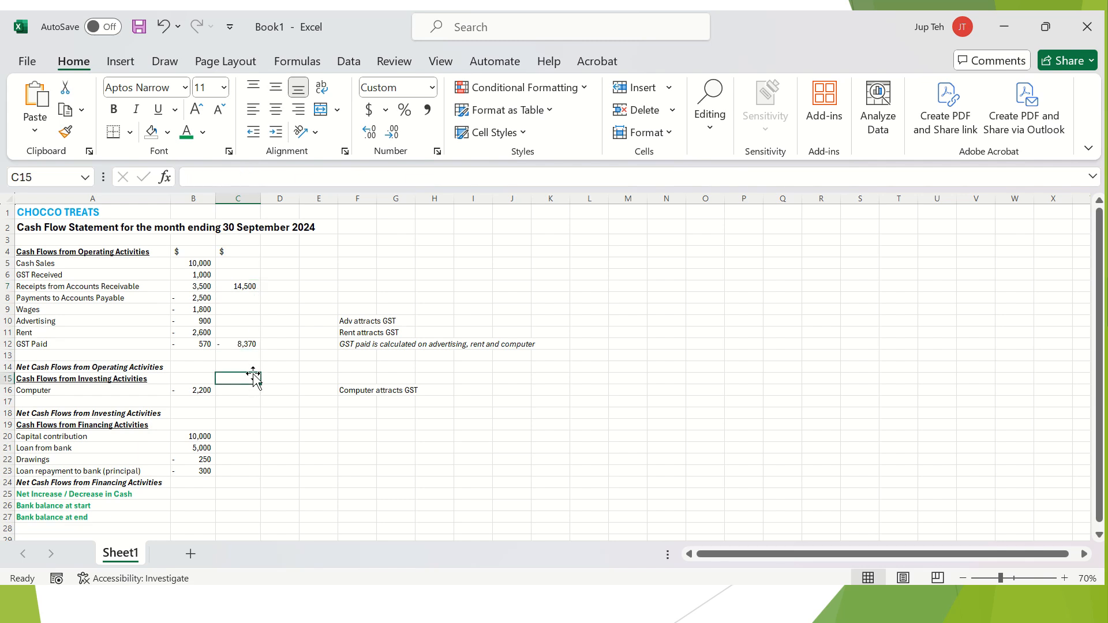
click(254, 367)
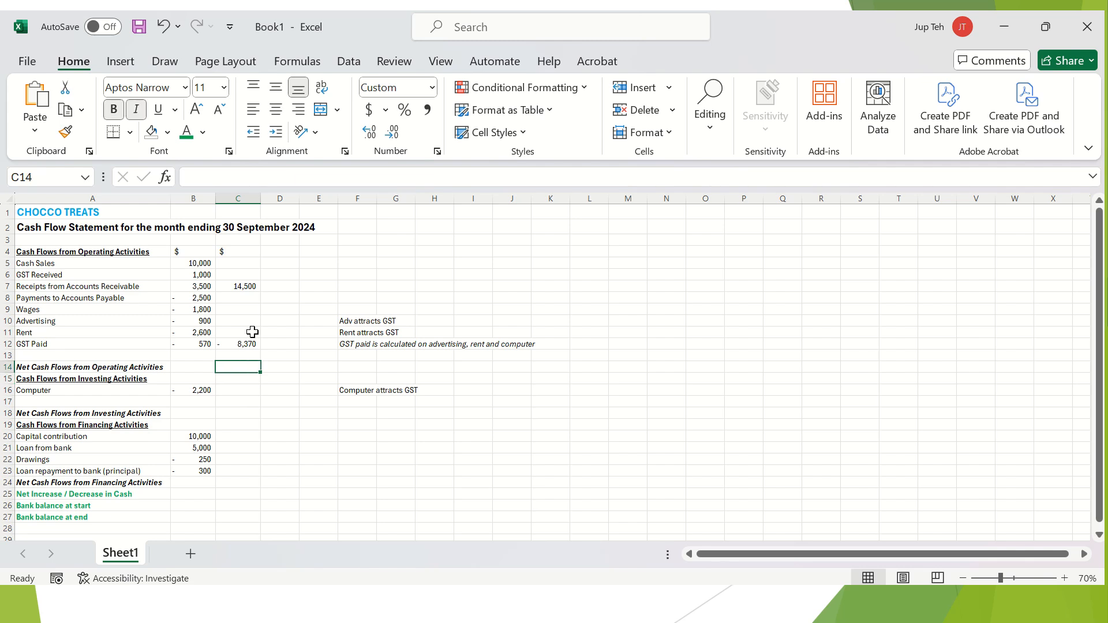
click(242, 345)
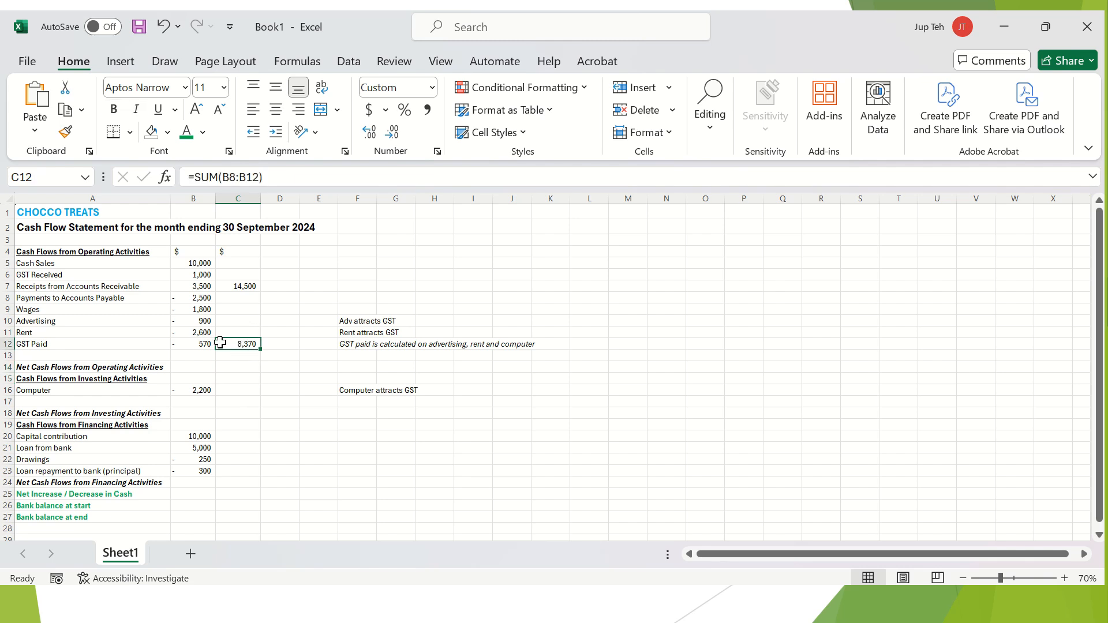
click(242, 370)
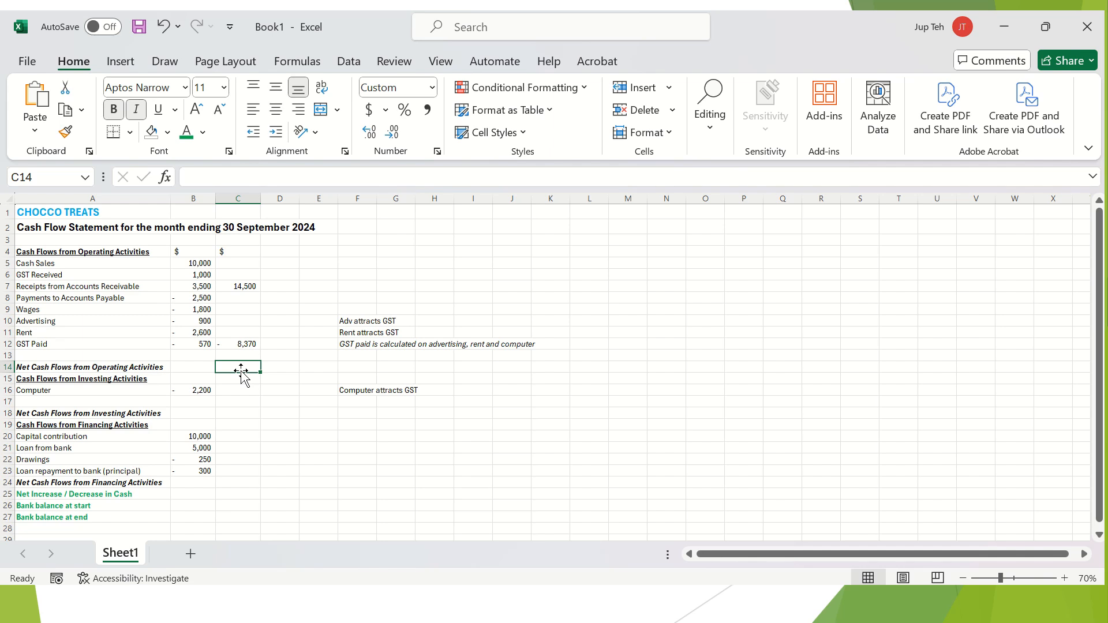
Enter =C7+C12 in C14 to add the receipts and payments subtotals.
text(=)
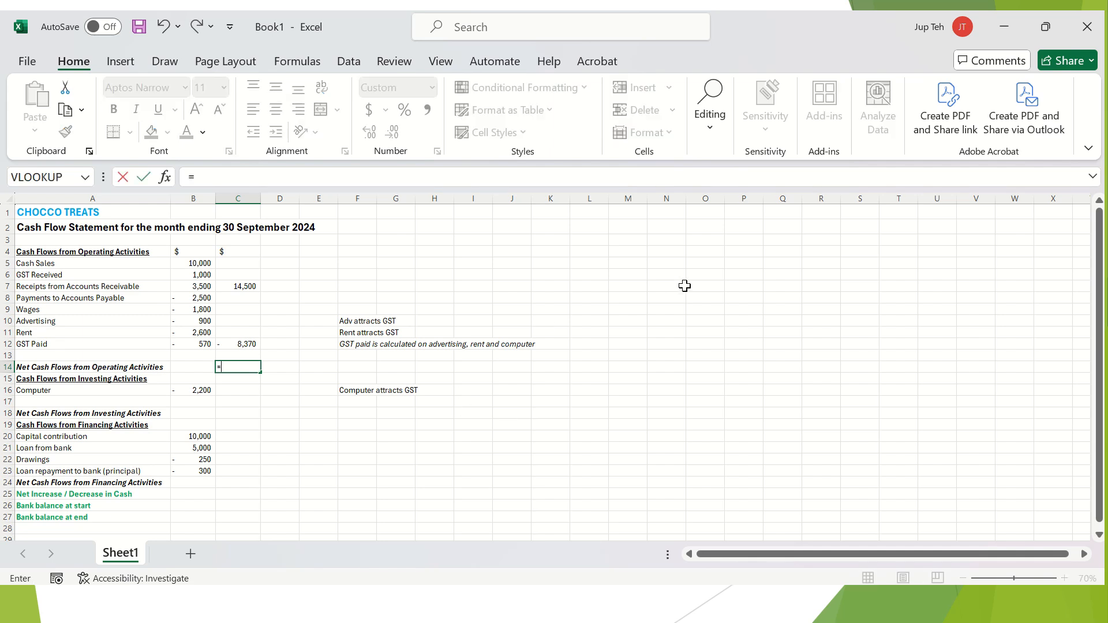
click(237, 286)
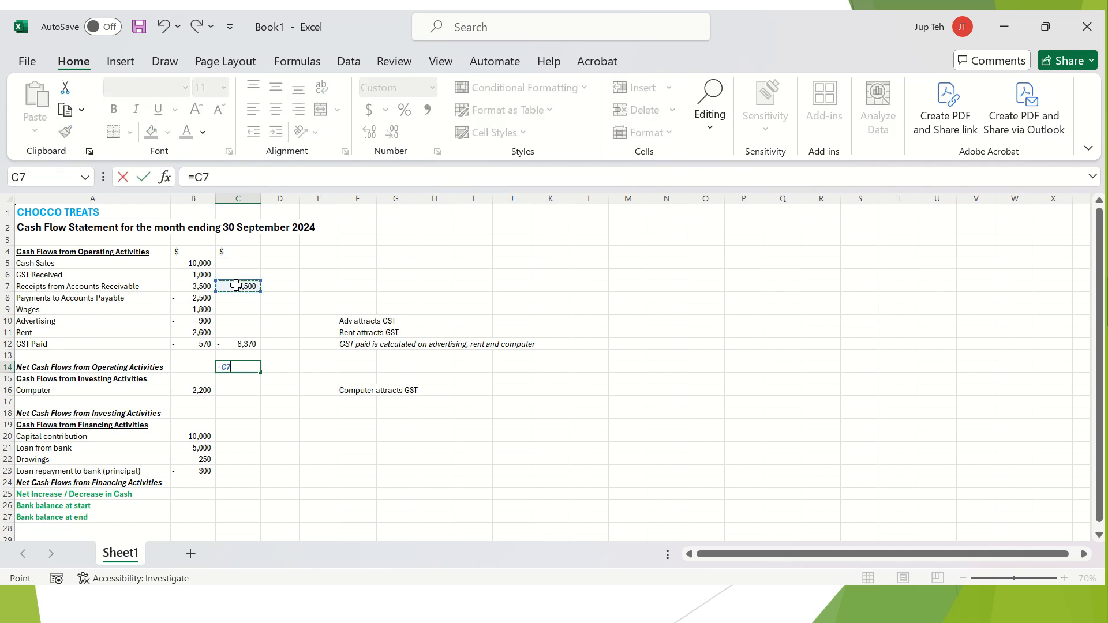
text(+)
click(243, 344)
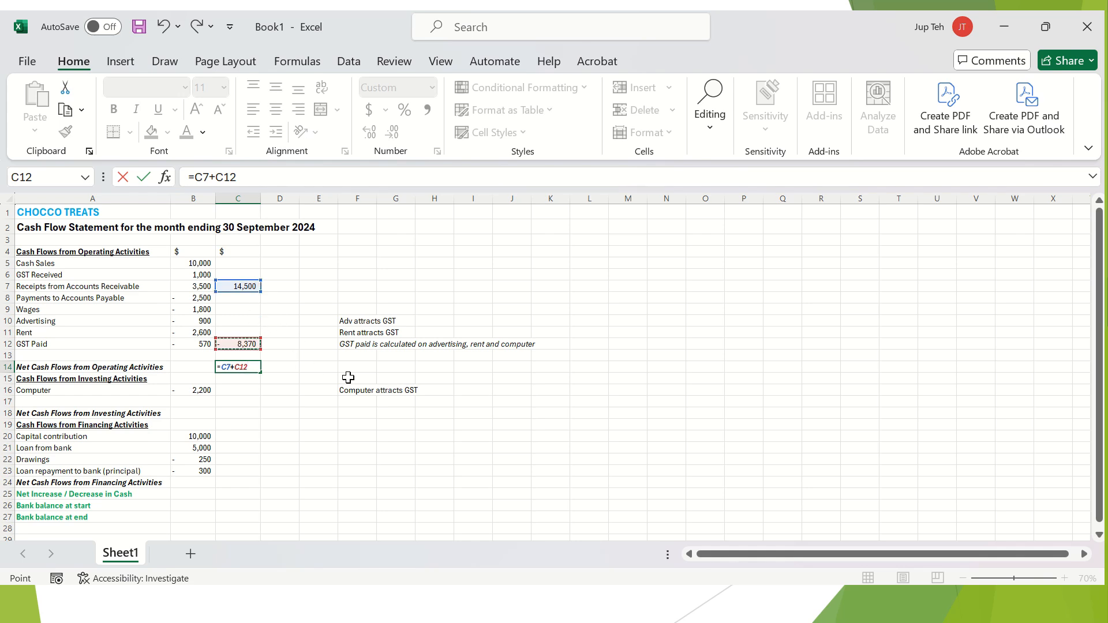
key(Return)
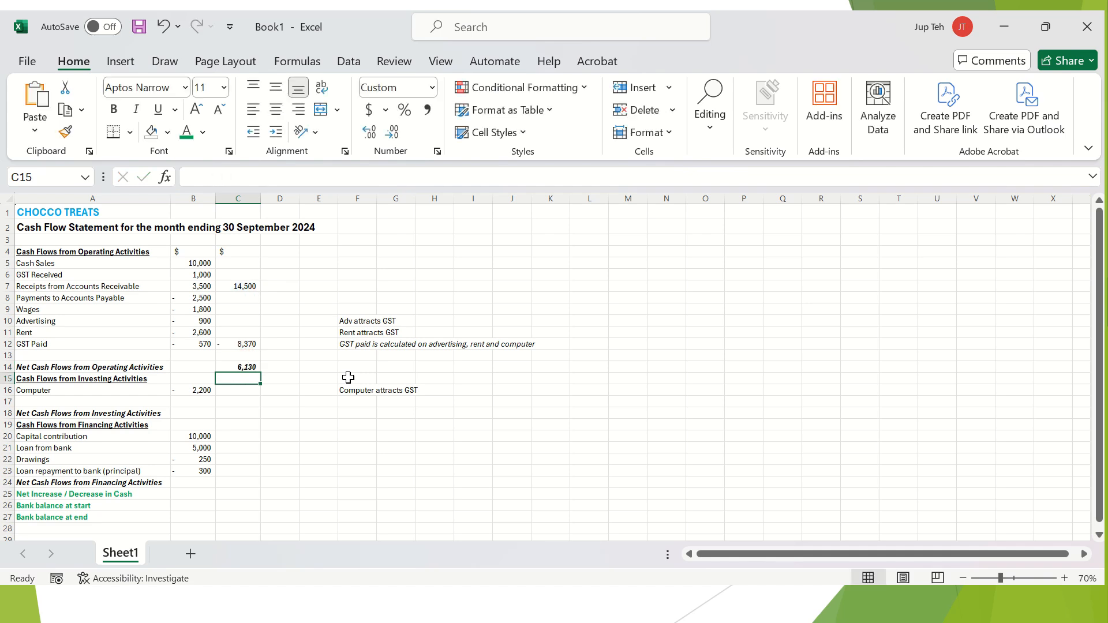
Check the C14 formula against the C7 subtotal and display its cell references.
click(241, 366)
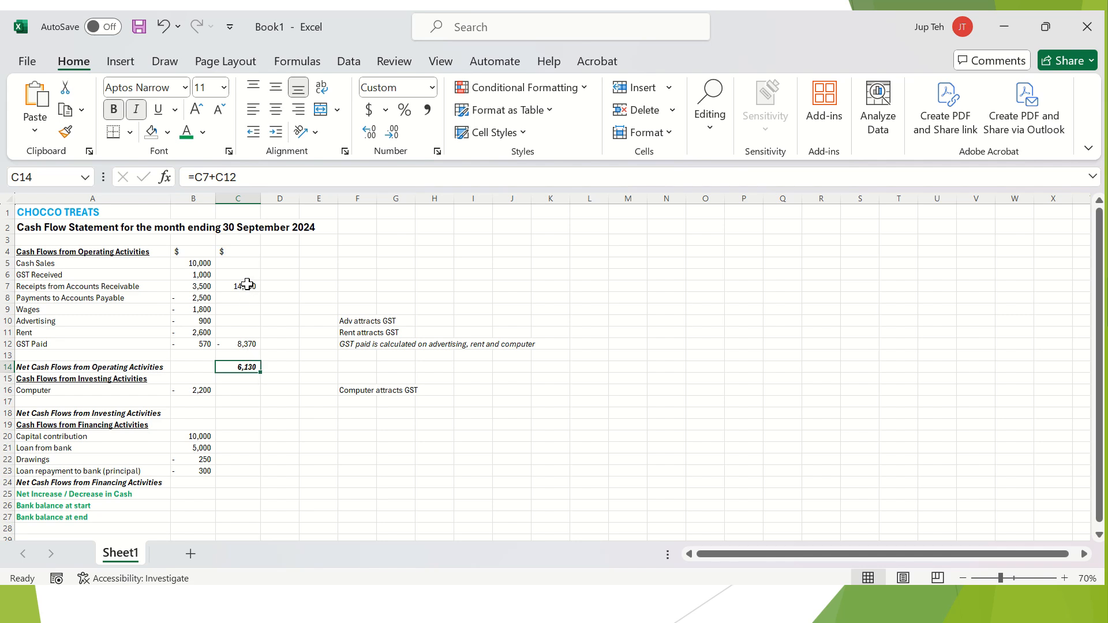
click(248, 284)
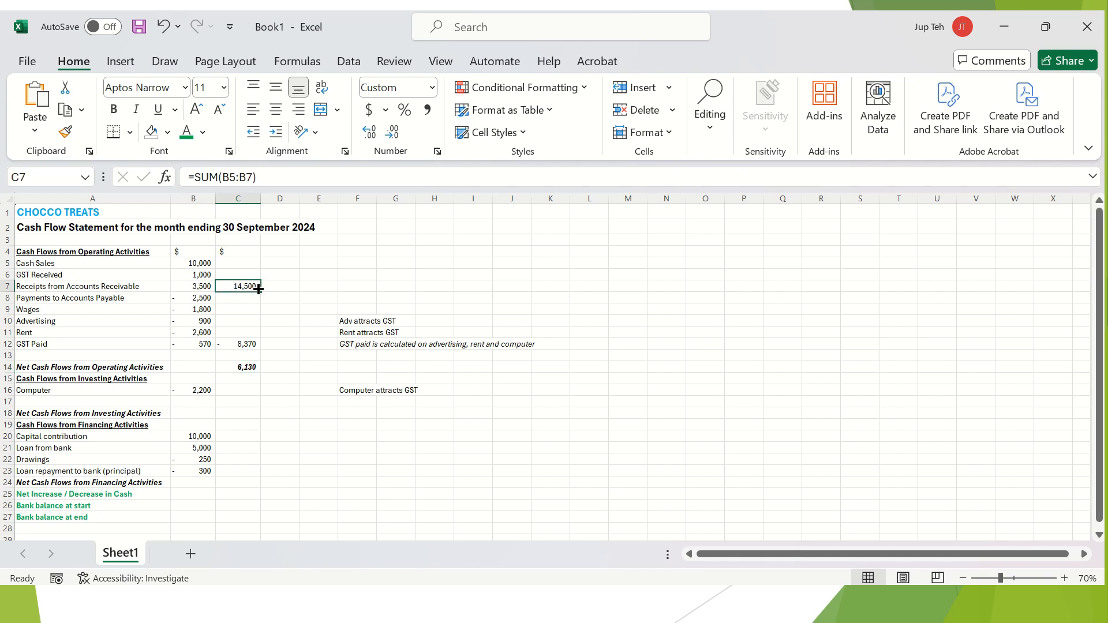
click(247, 354)
click(249, 368)
key(F2)
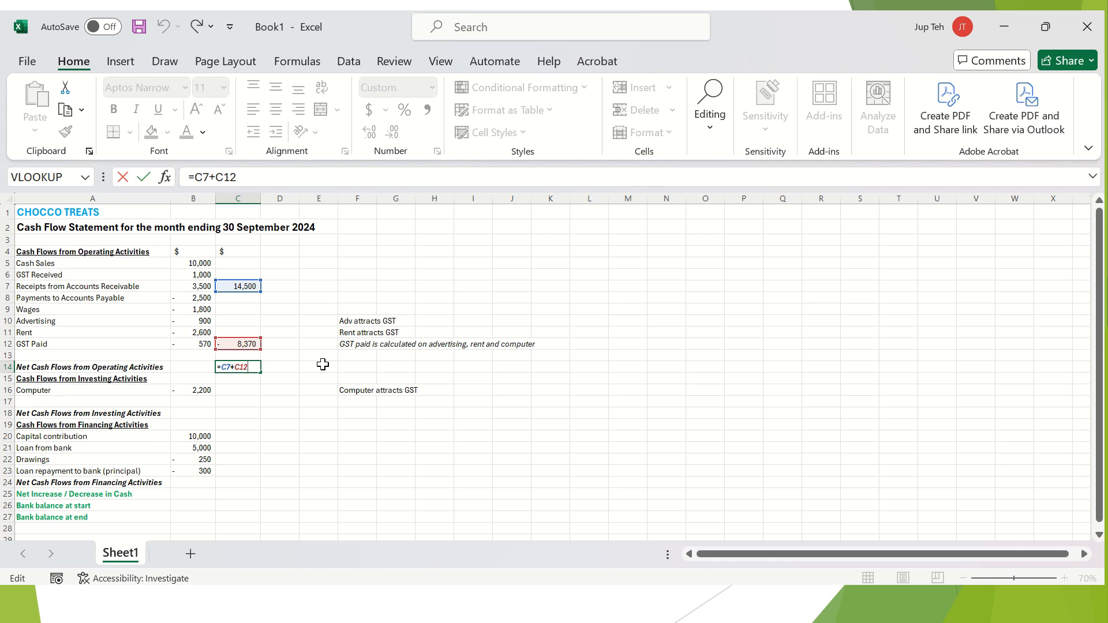
Commit =C7+C12 in C14, giving net operating cash flow of 6,130.
key(Return)
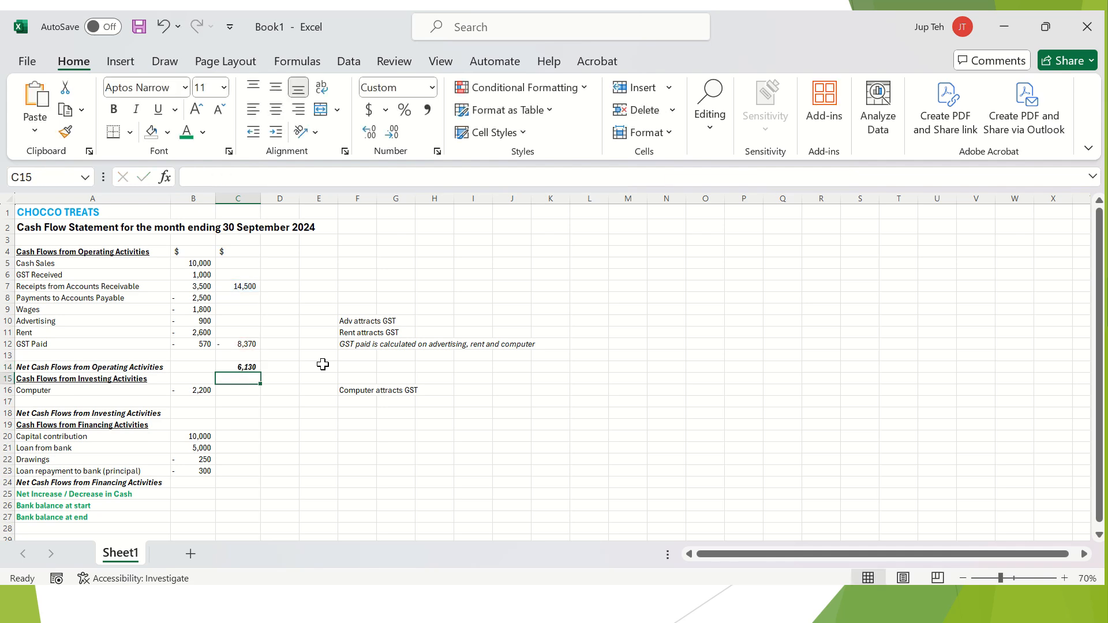
key(Down)
key(Down)
key(Down)
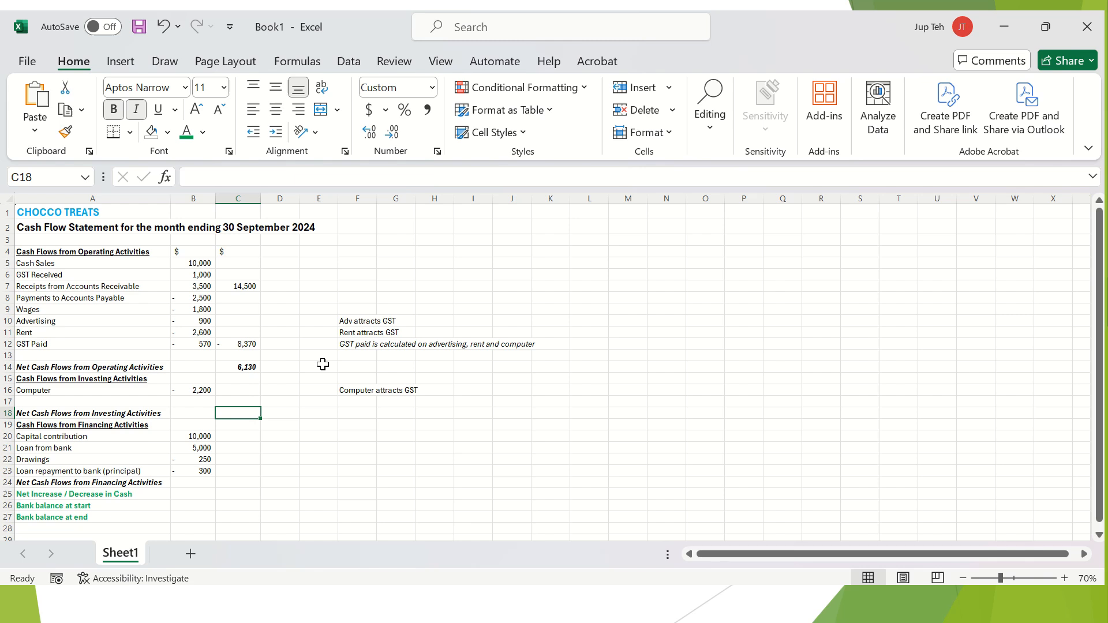
Enter =B16 in C18 so net investing cash flow shows the -2,200 computer purchase.
text(=)
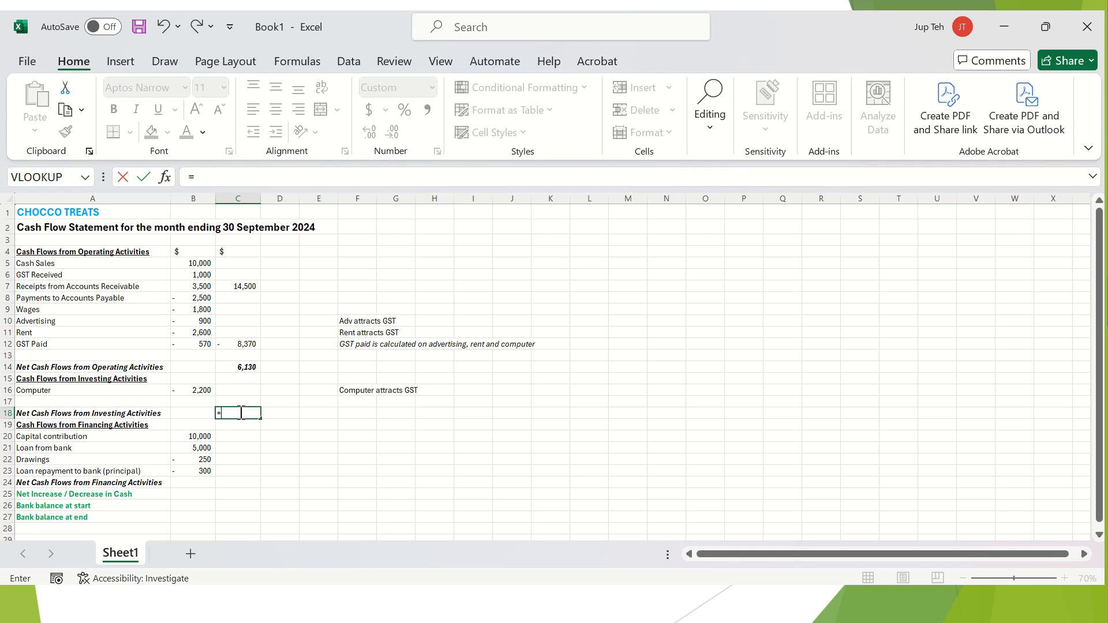
click(201, 386)
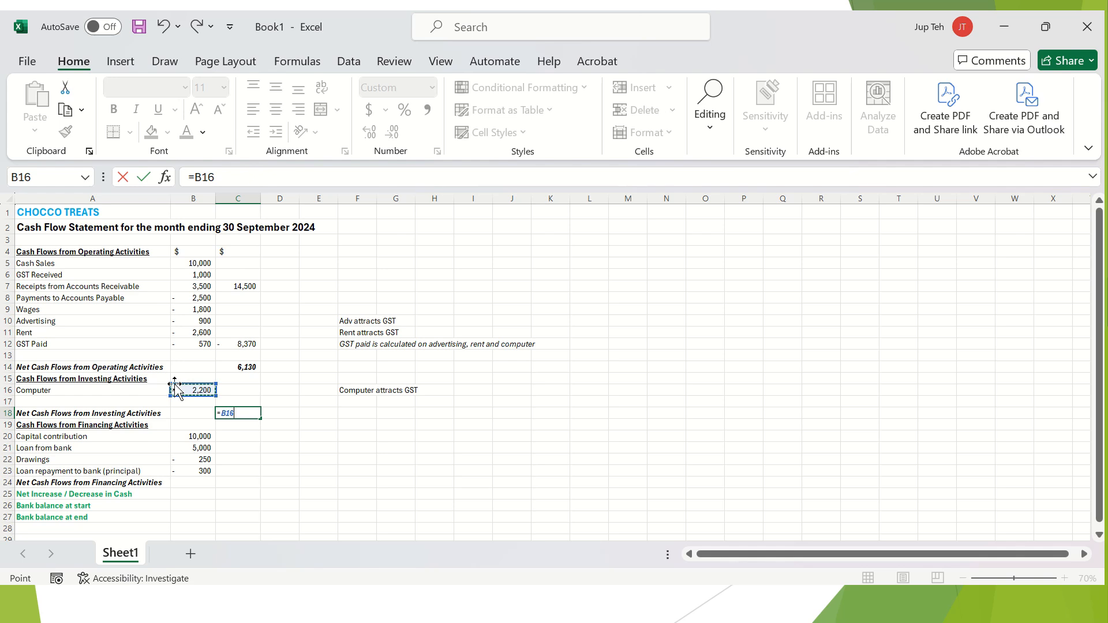
key(Return)
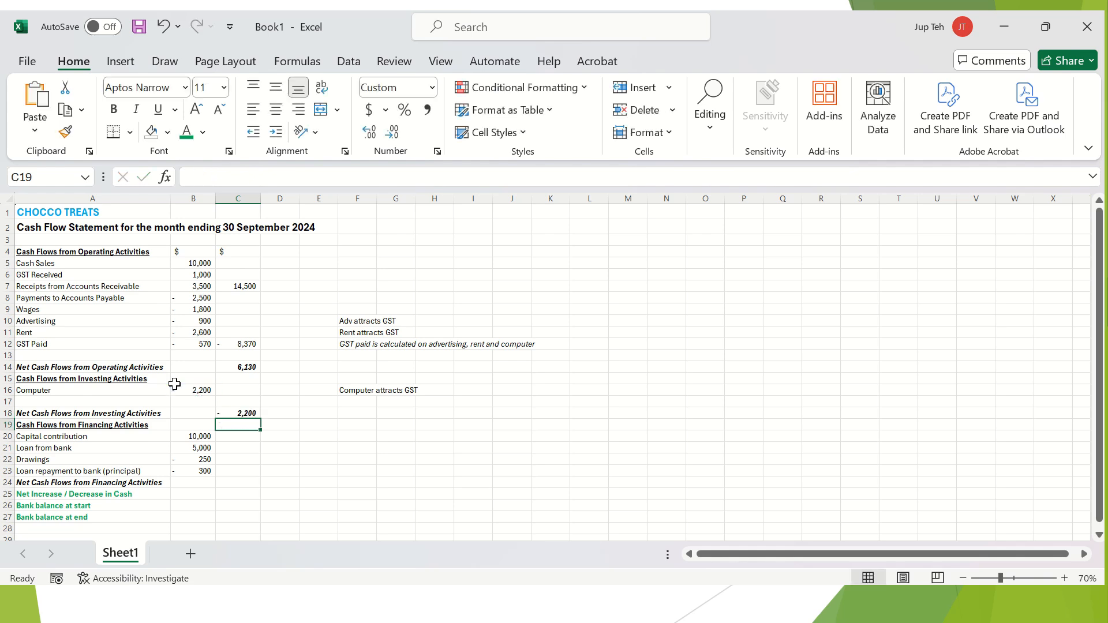
click(257, 414)
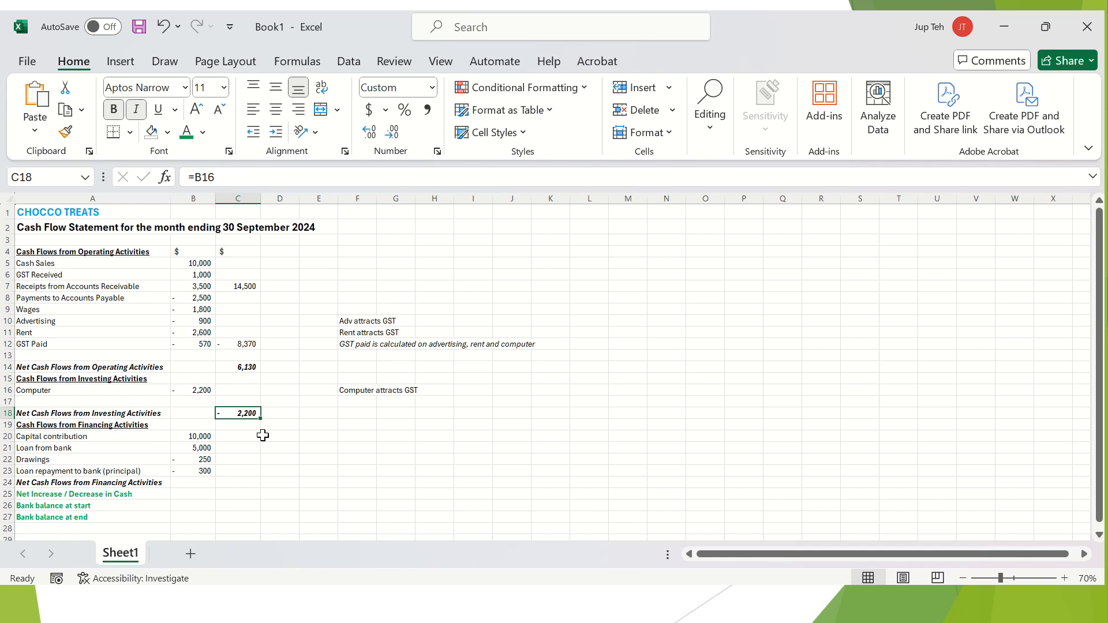
scroll(260, 435, down, 1)
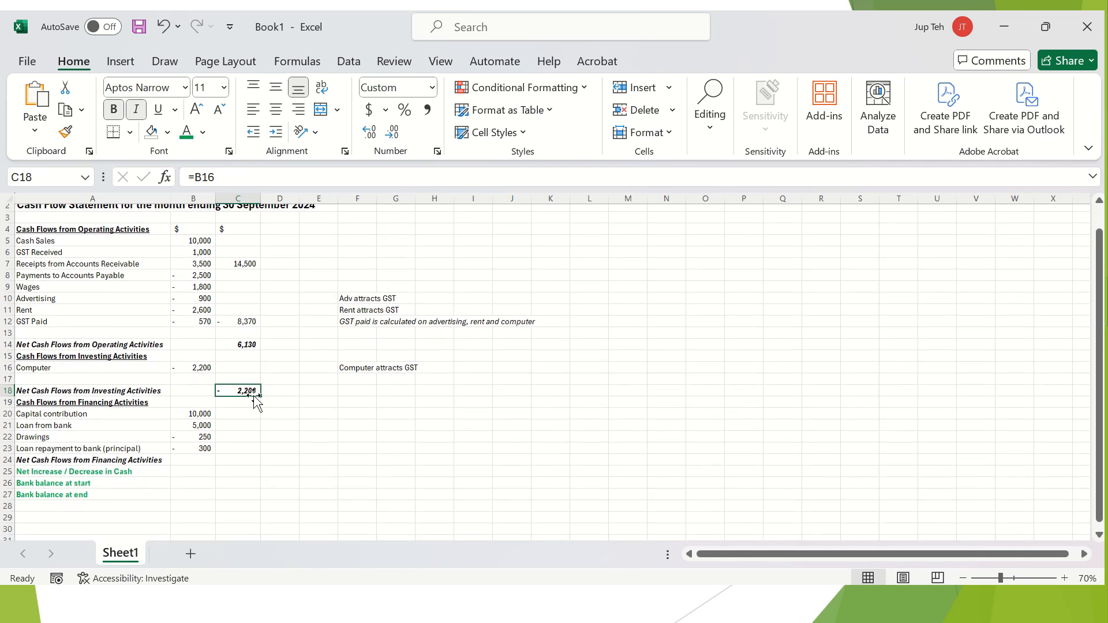
scroll(254, 400, down, 1)
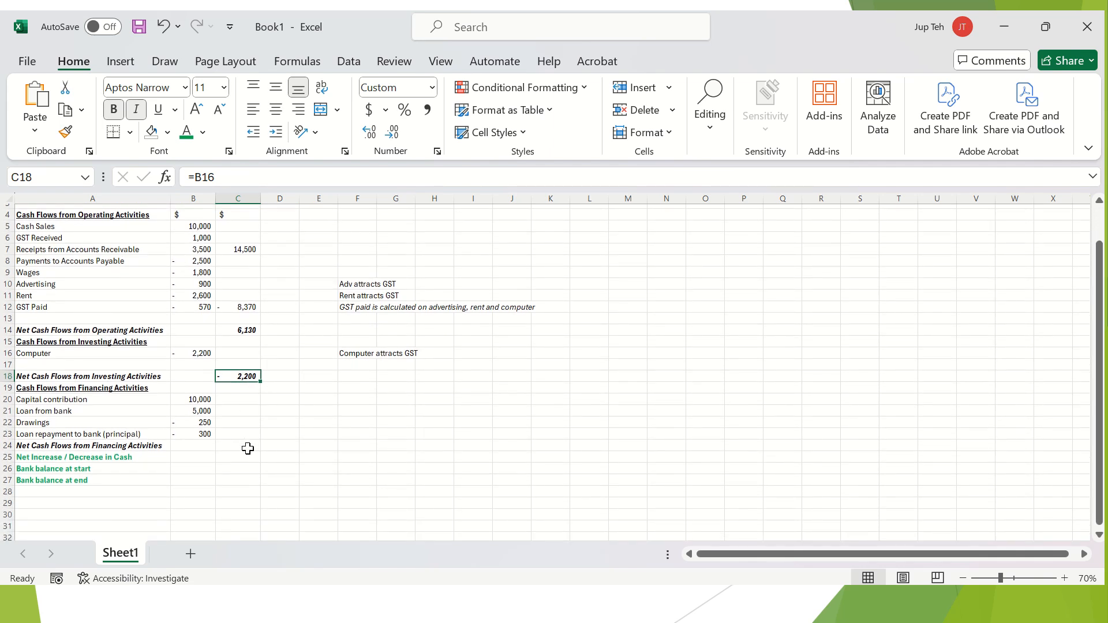
Sum the financing inflows (=SUM(B20:B21), 15,000) in C21 and outflows (=SUM(B22:B23), -550) in C23.
click(243, 409)
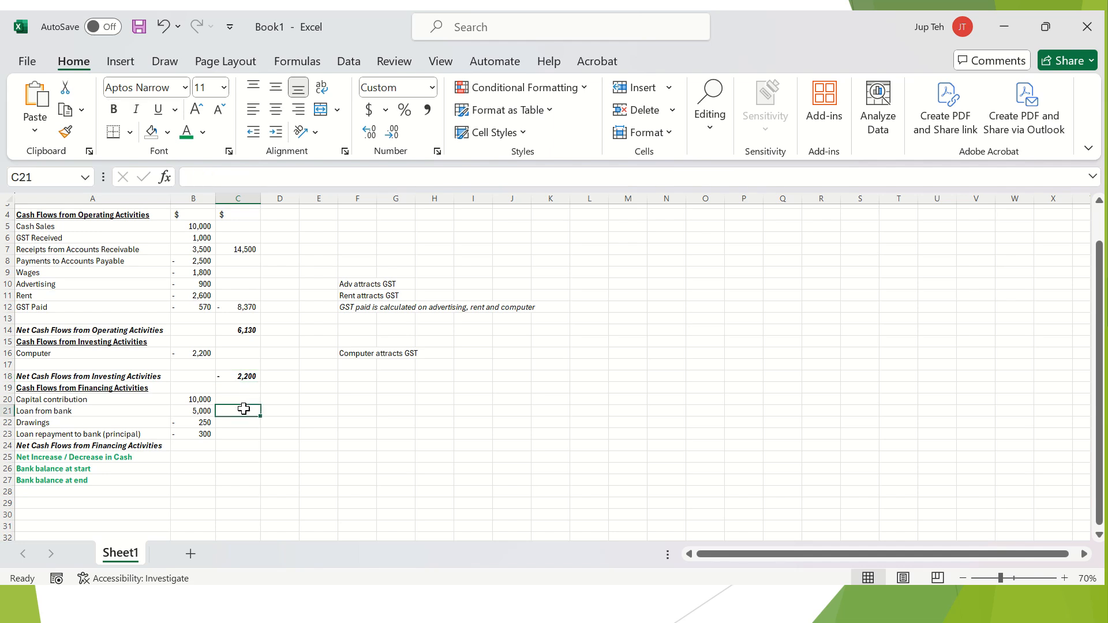
text(=sum()
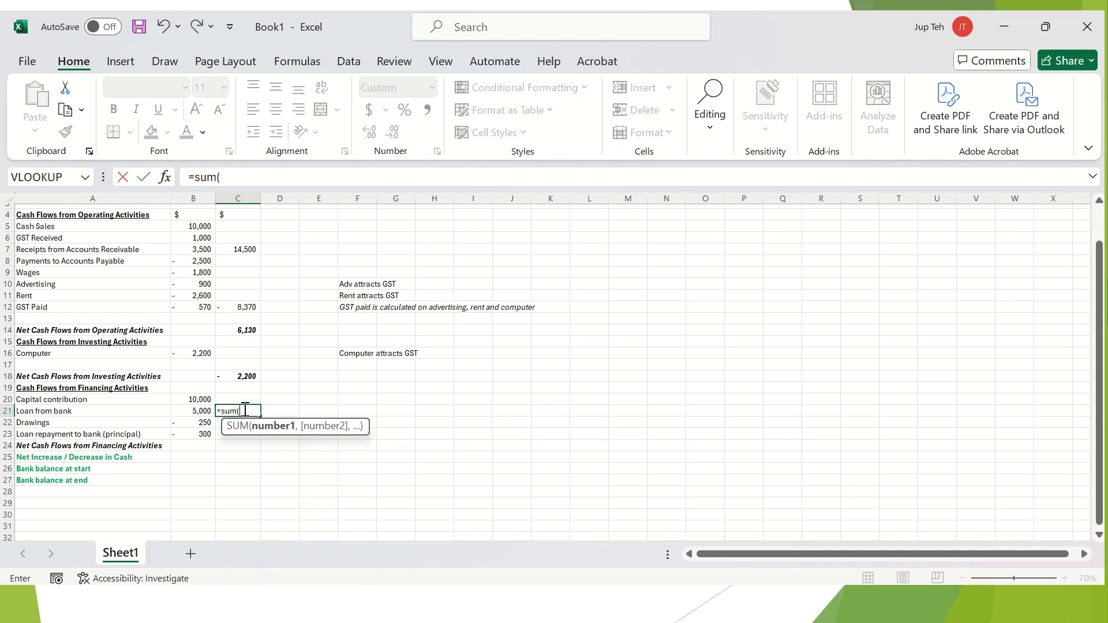
click(193, 397)
key(shift+Down)
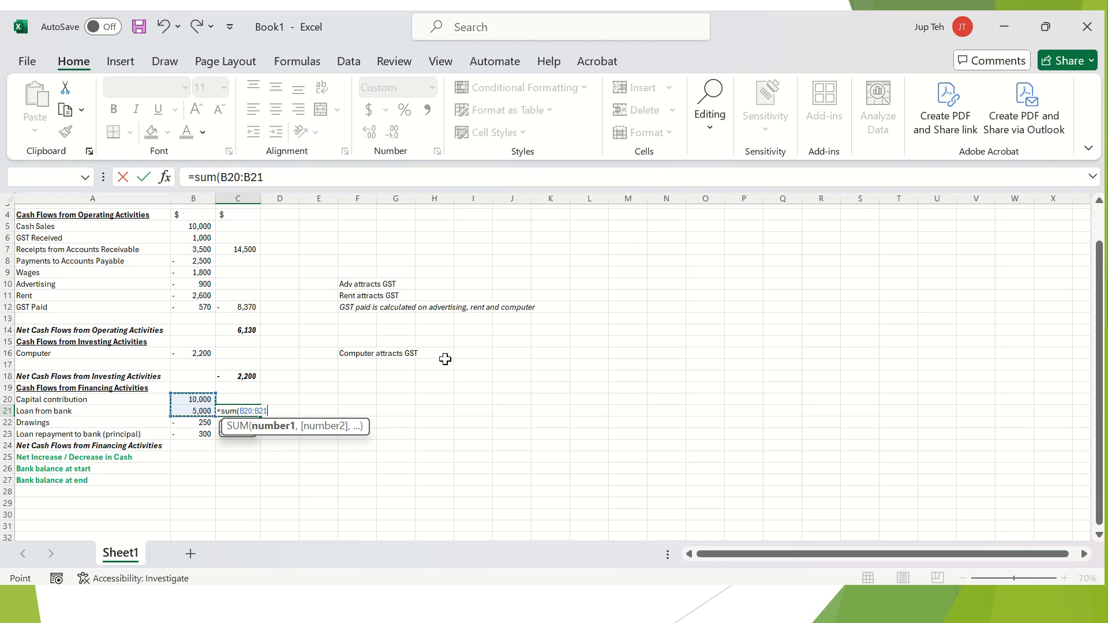
text())
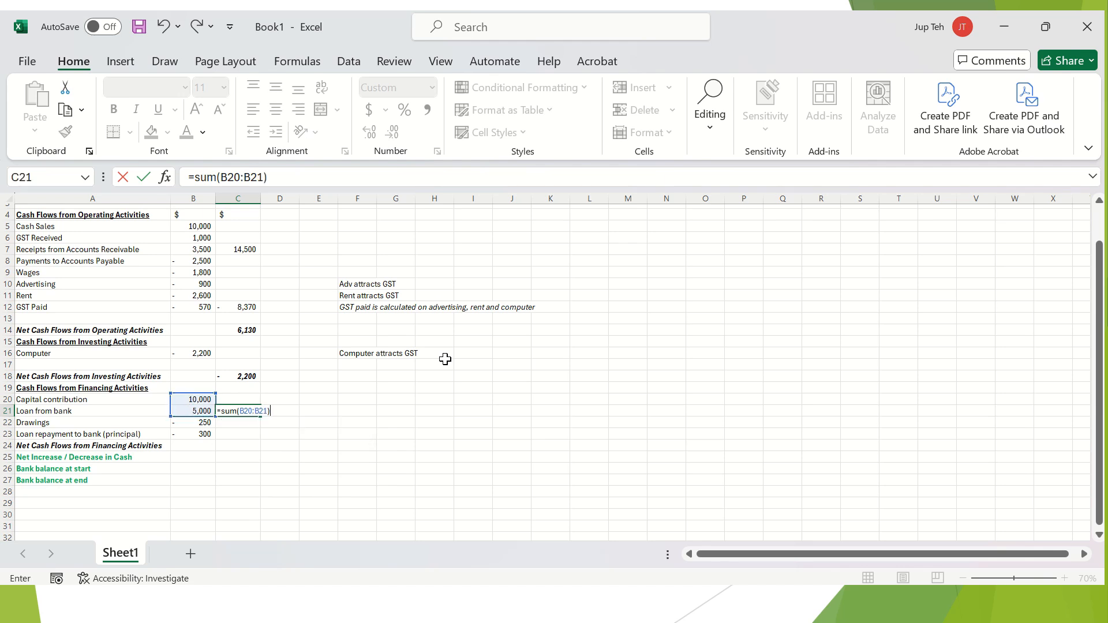
key(Return)
key(Return)
text(=sum()
key(Left)
key(shift+Up)
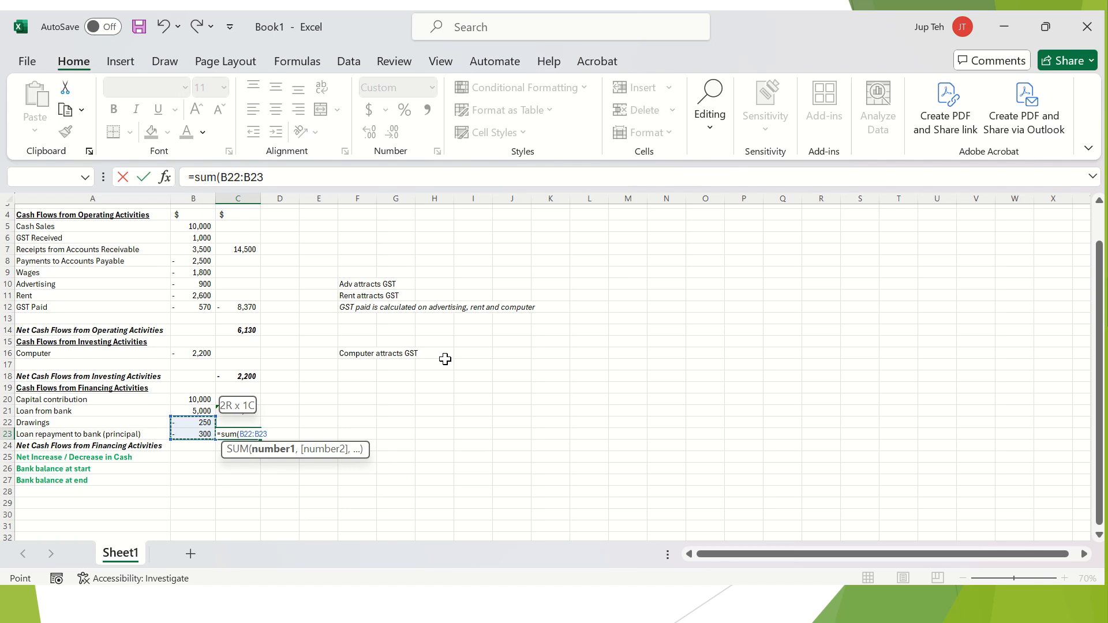
text())
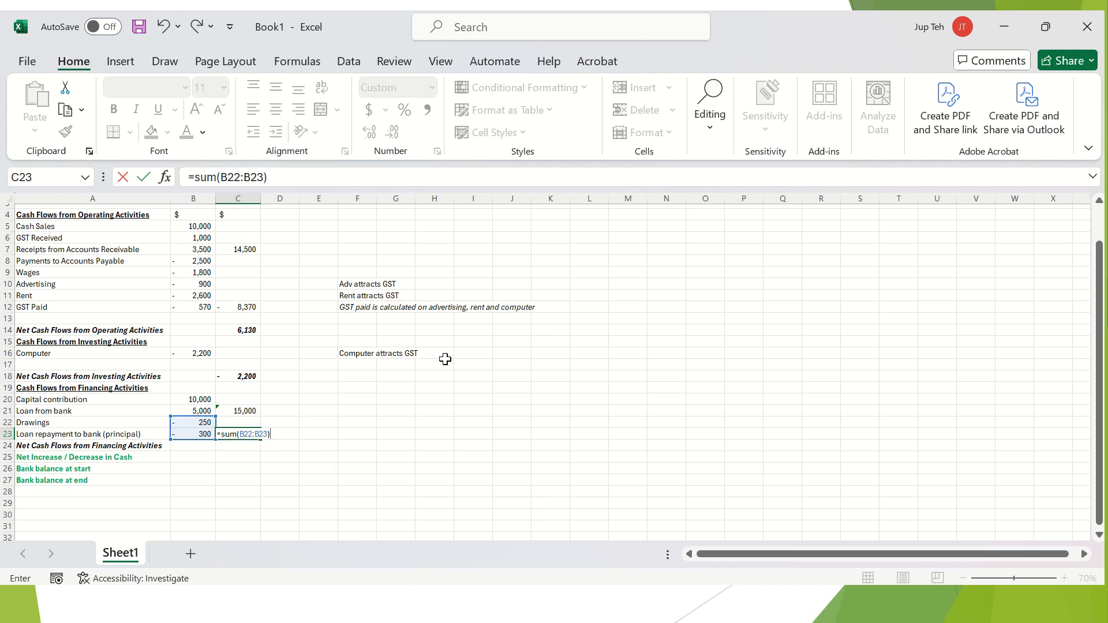
key(Return)
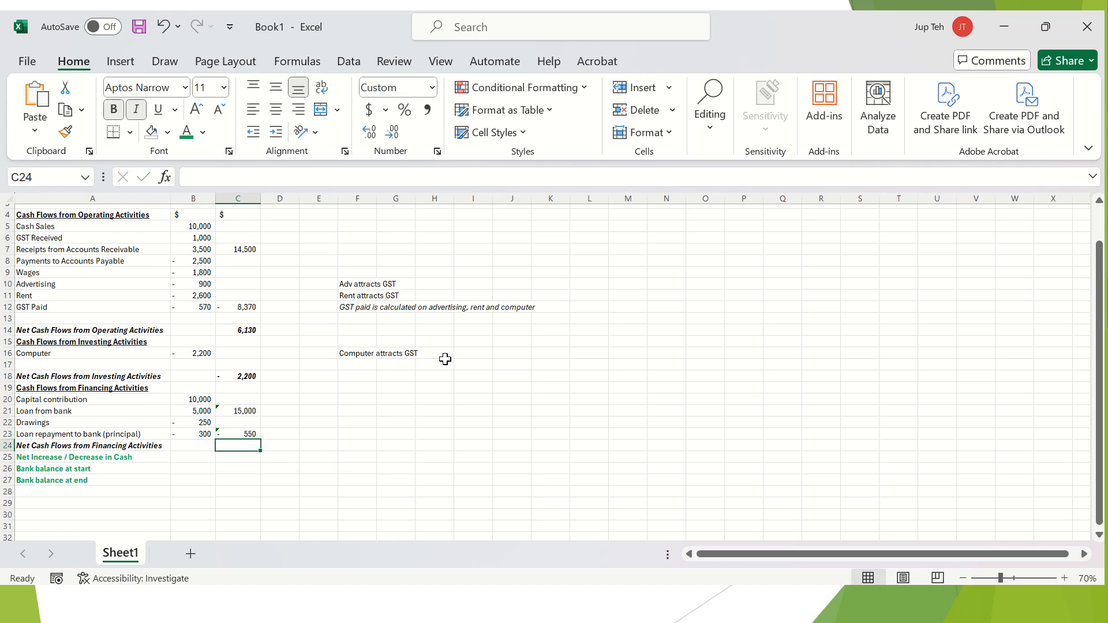
Enter =C21+C23 in C24 for net financing cash flow of 14,450.
text(=)
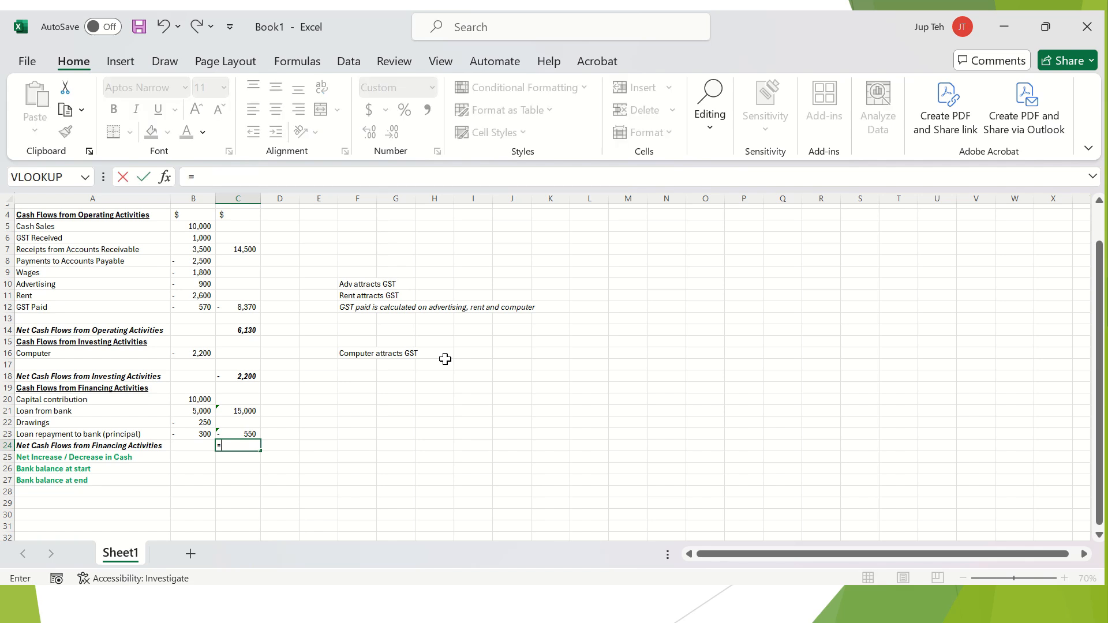
click(246, 412)
text(+)
click(243, 431)
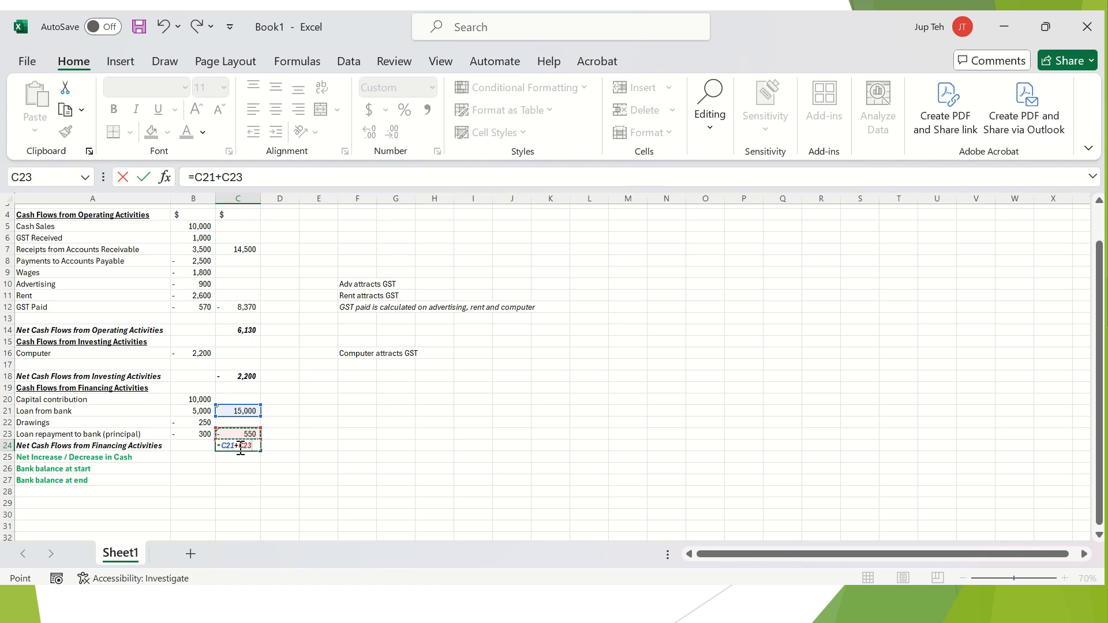
click(241, 449)
key(Return)
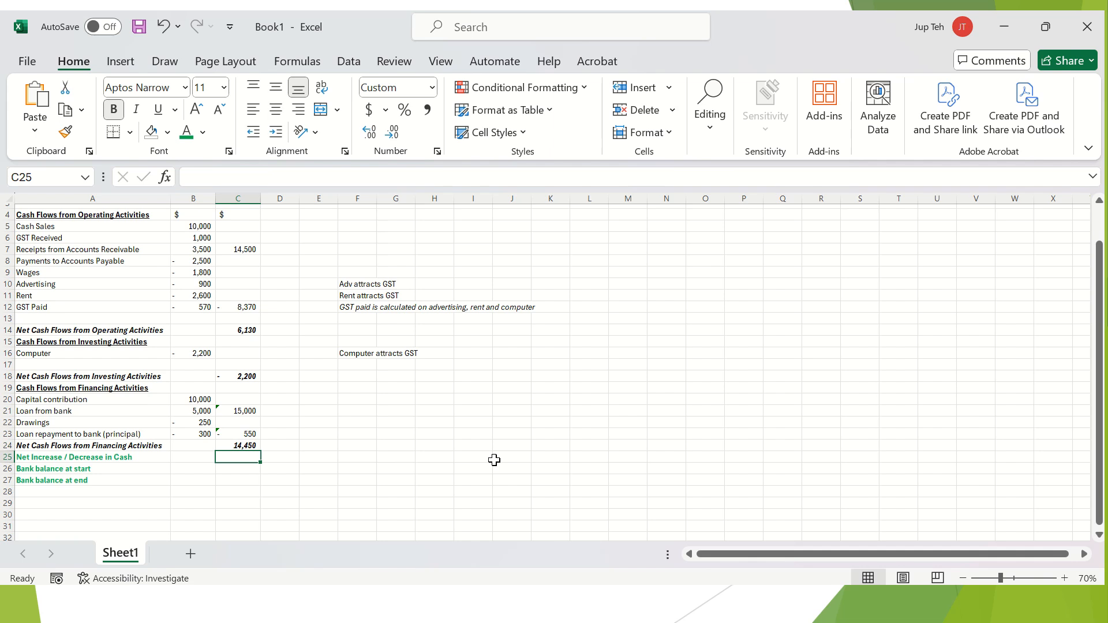
Give the operating total row A14:C14 a light blue fill.
click(241, 331)
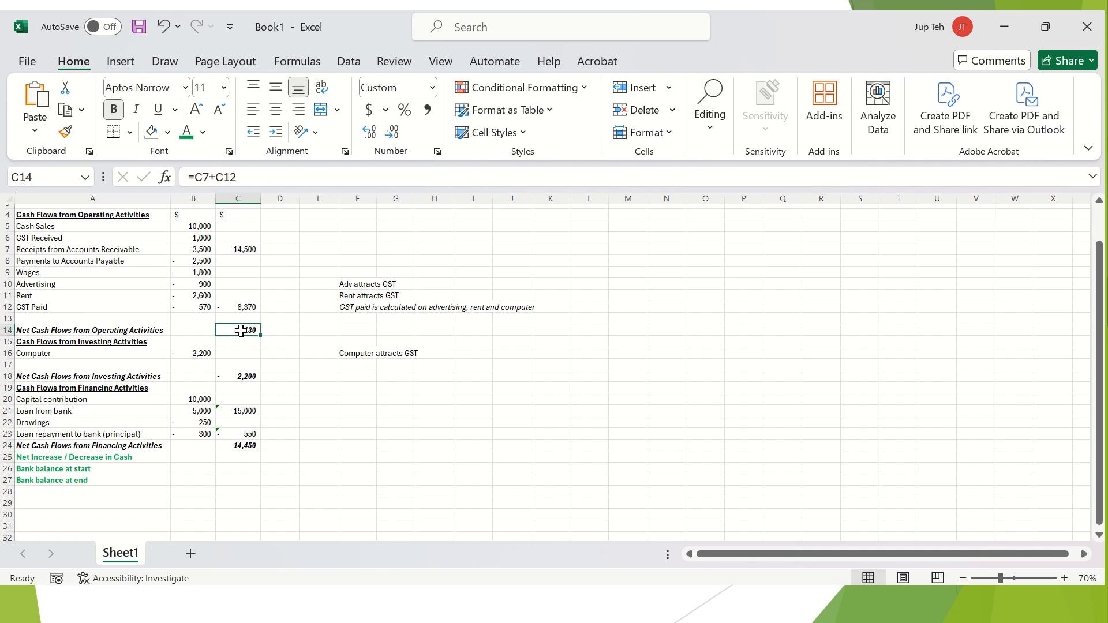
ctrl+click(249, 379)
ctrl+click(252, 445)
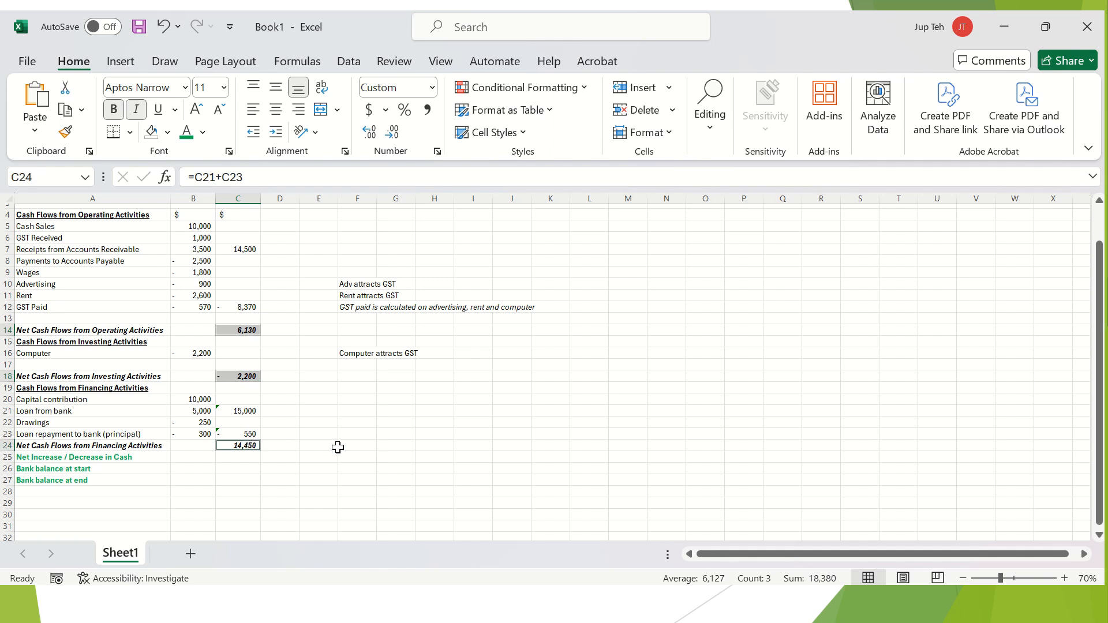
click(238, 459)
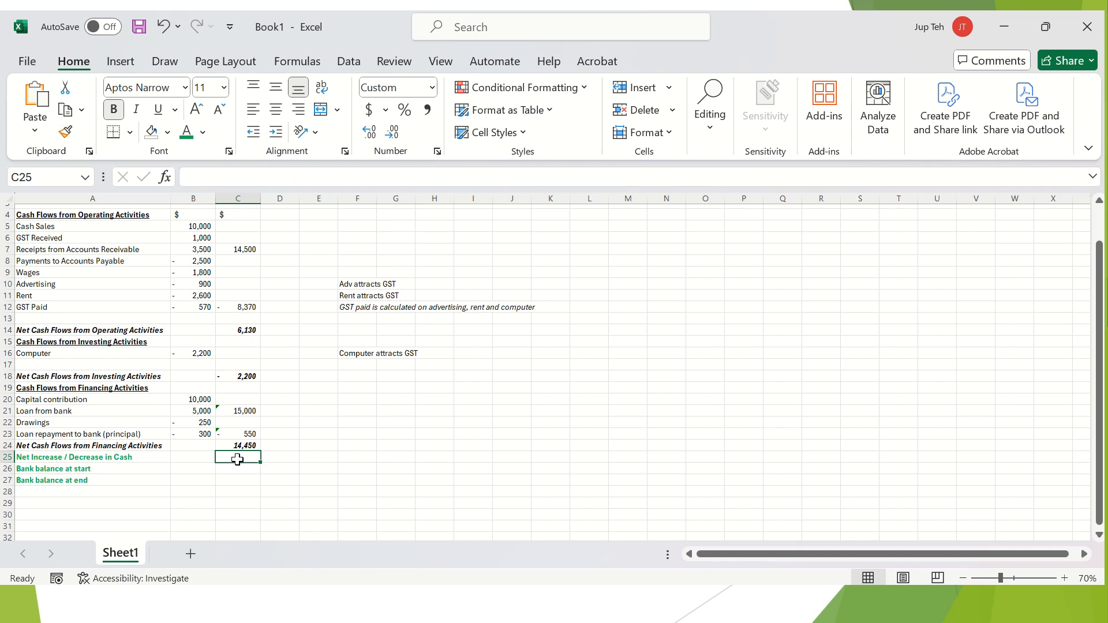
click(251, 329)
drag(219, 330, 119, 330)
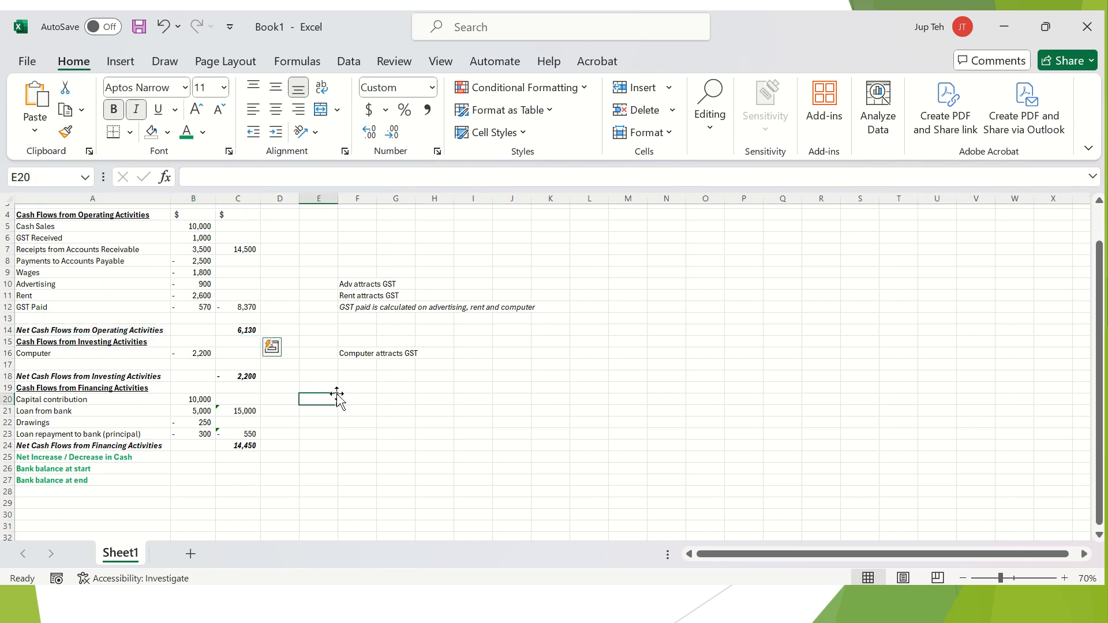
click(337, 393)
drag(245, 330, 133, 332)
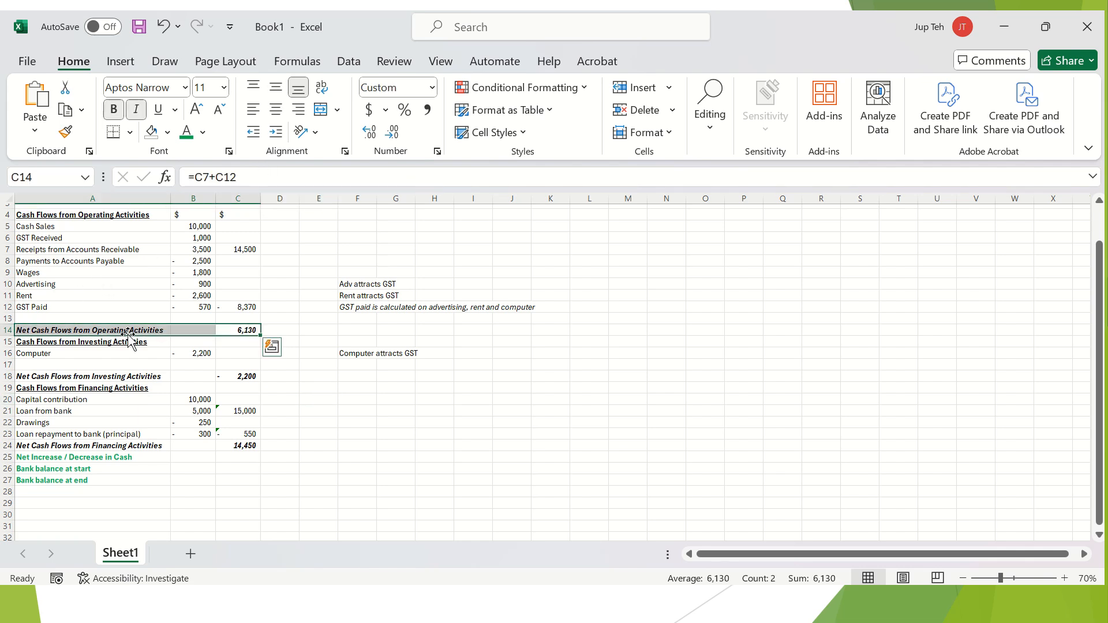
click(169, 130)
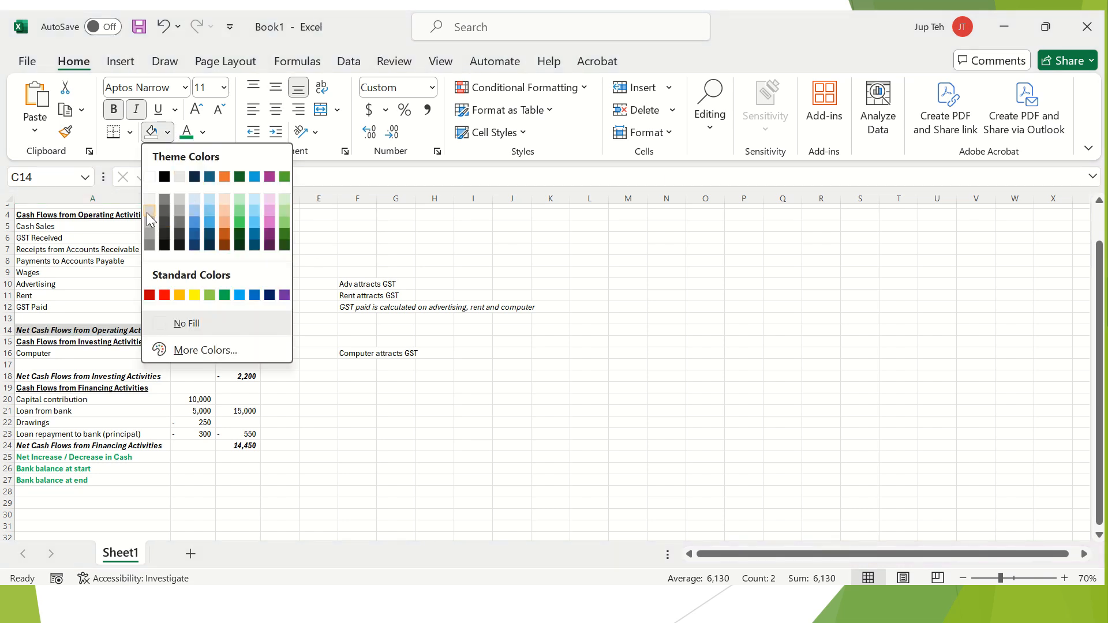
click(260, 210)
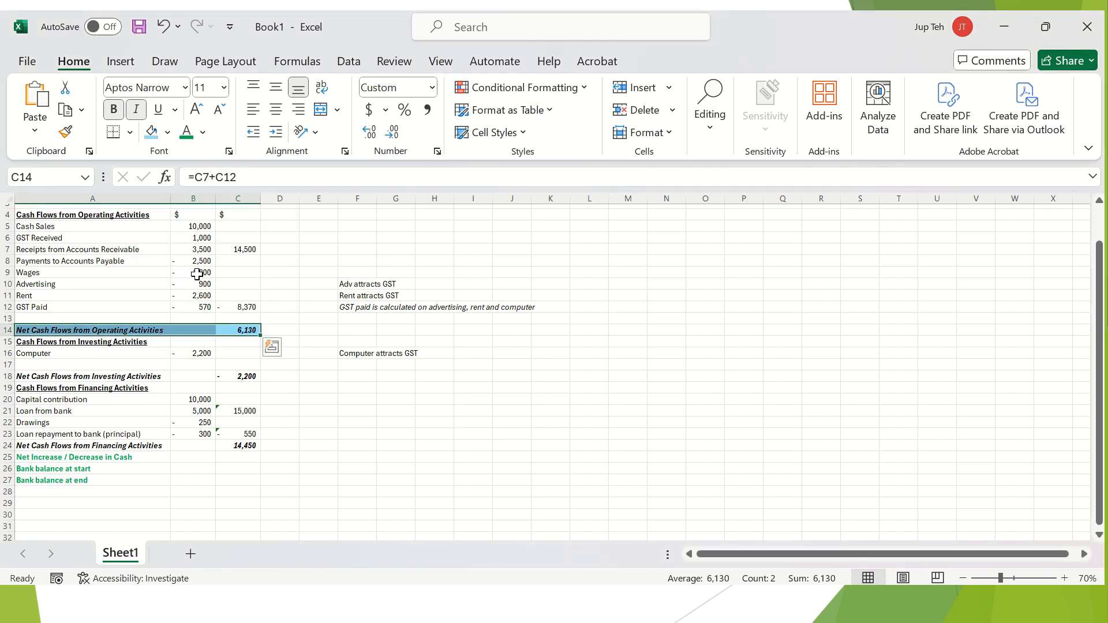
Apply the same light blue fill to rows A18:C18 and A24:C24.
drag(80, 378, 243, 377)
click(150, 134)
drag(76, 446, 236, 446)
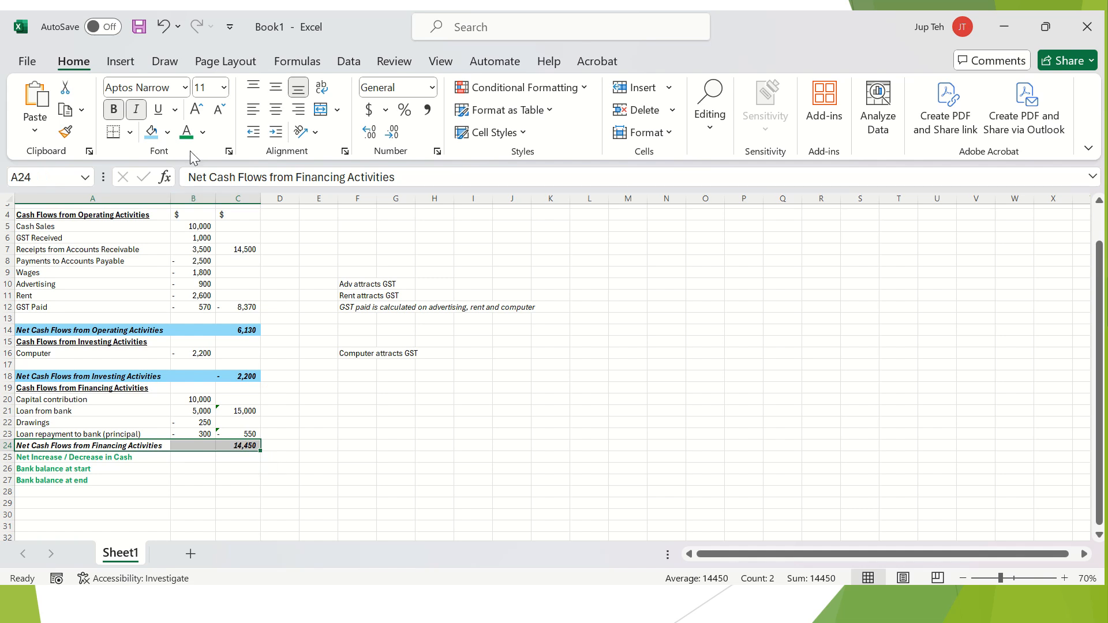
click(150, 134)
click(349, 449)
Review the operating, investing and financing totals, then select the net increase cell C25.
scroll(350, 452, down, 1)
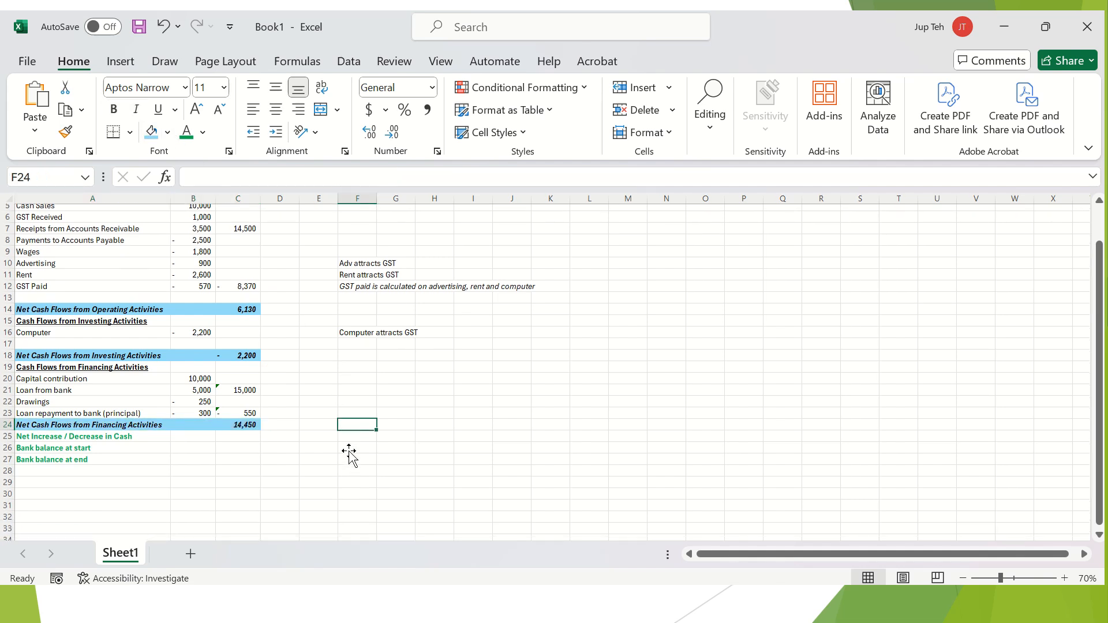
click(251, 300)
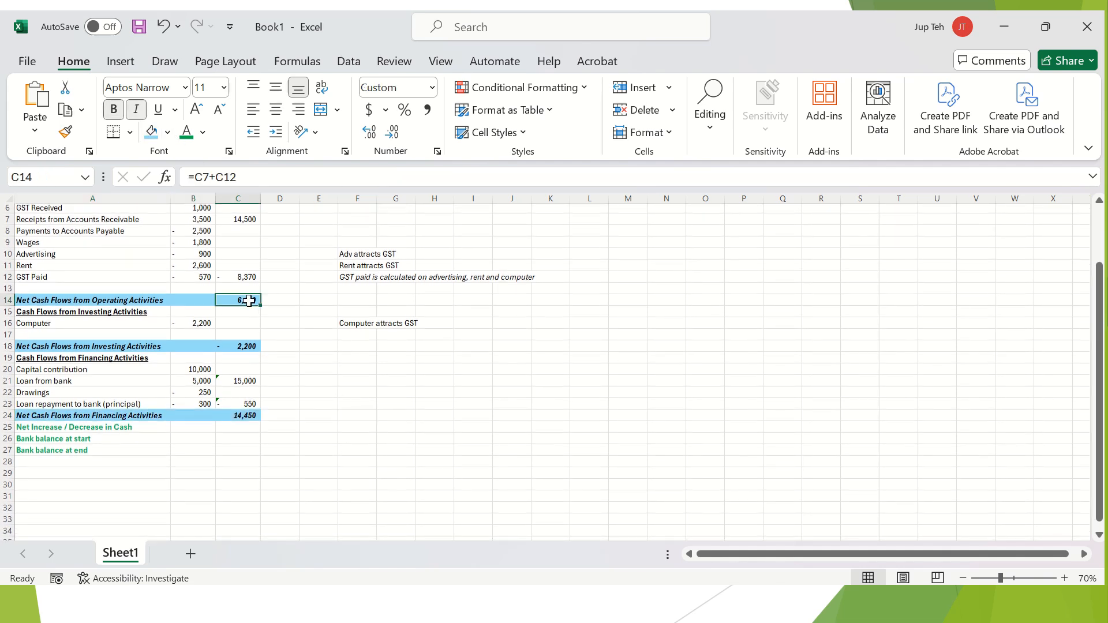
click(246, 338)
click(246, 346)
click(233, 418)
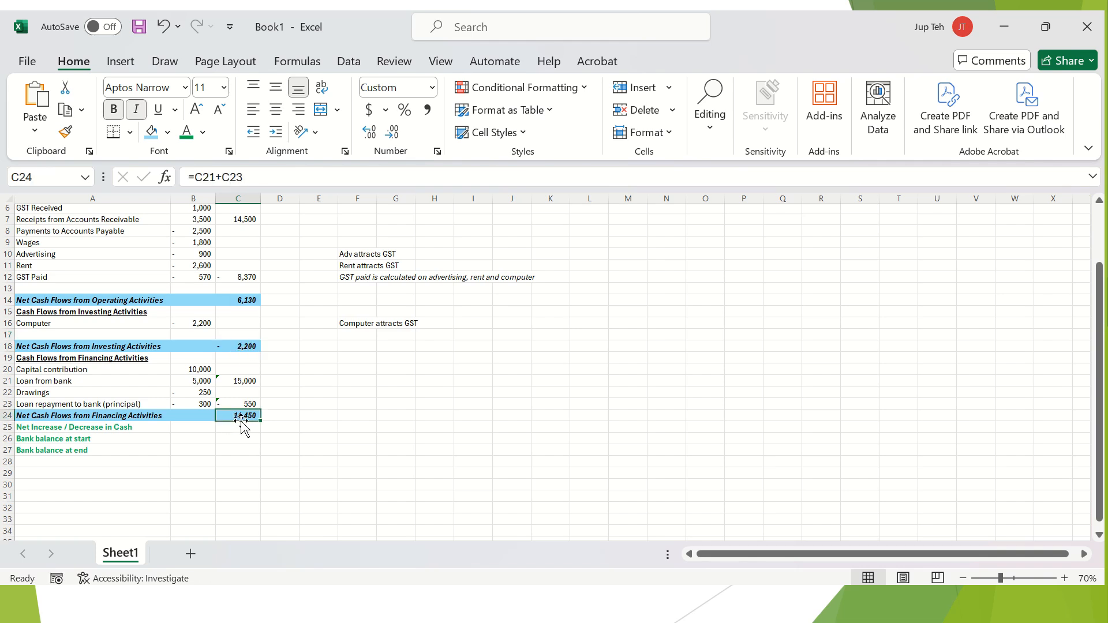
click(249, 429)
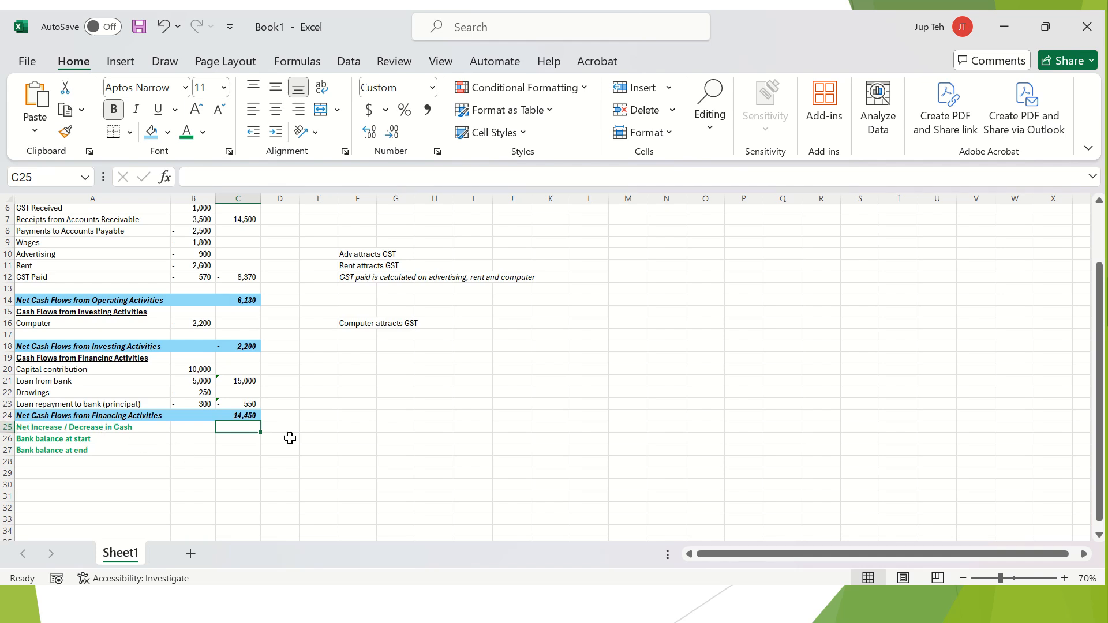
Enter =C14+C18+C24 in C25 for a net increase in cash of 18,380.
text(=)
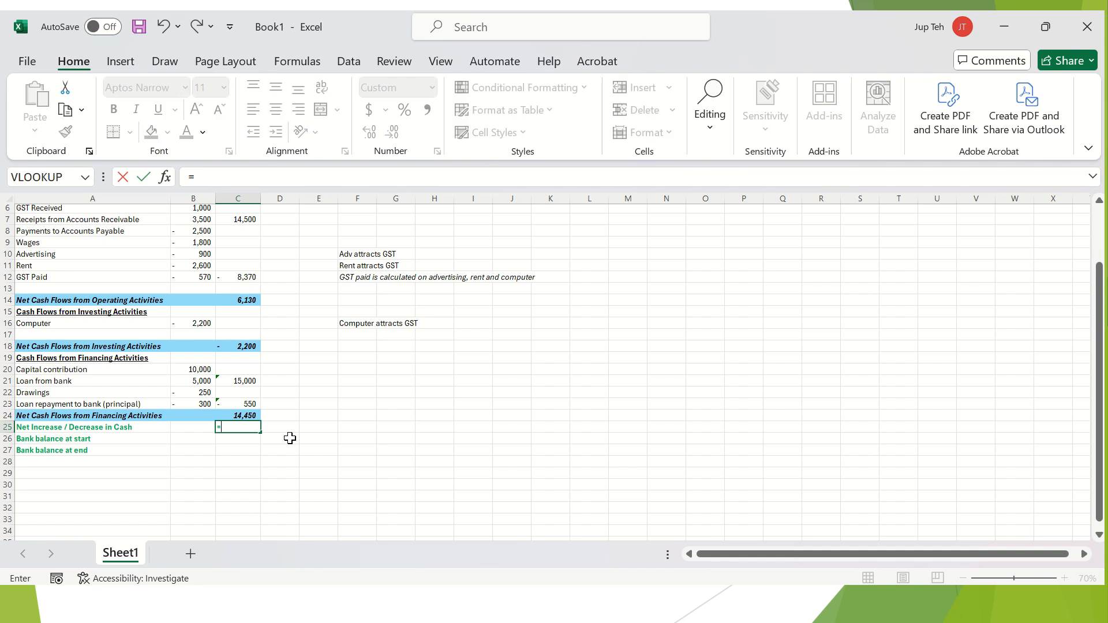
click(248, 301)
text(+)
click(241, 346)
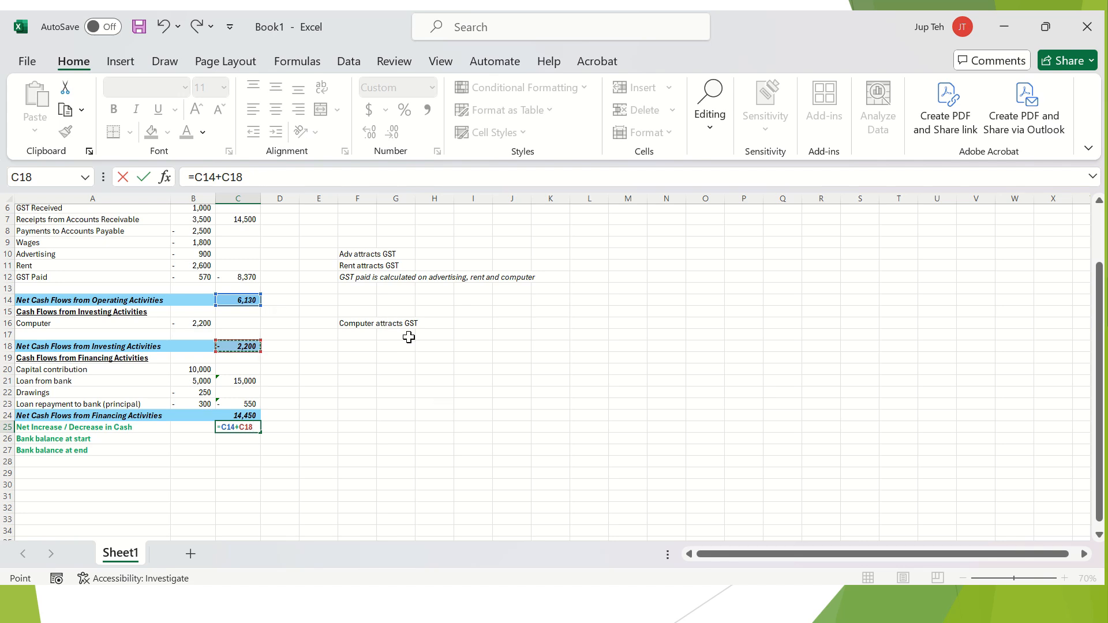
text(+)
click(245, 415)
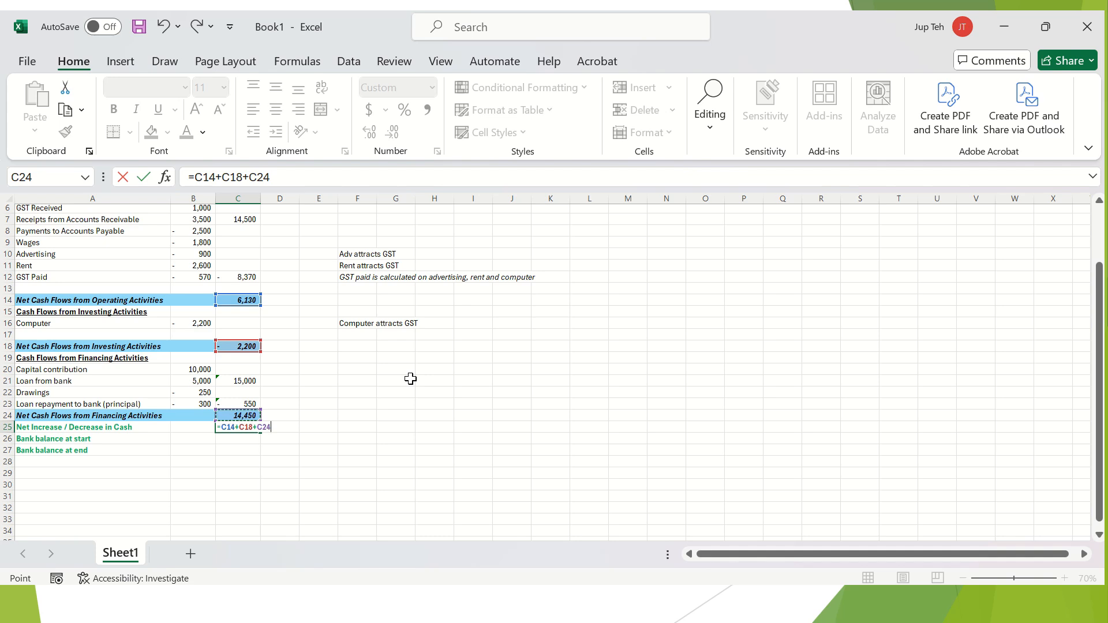
key(Return)
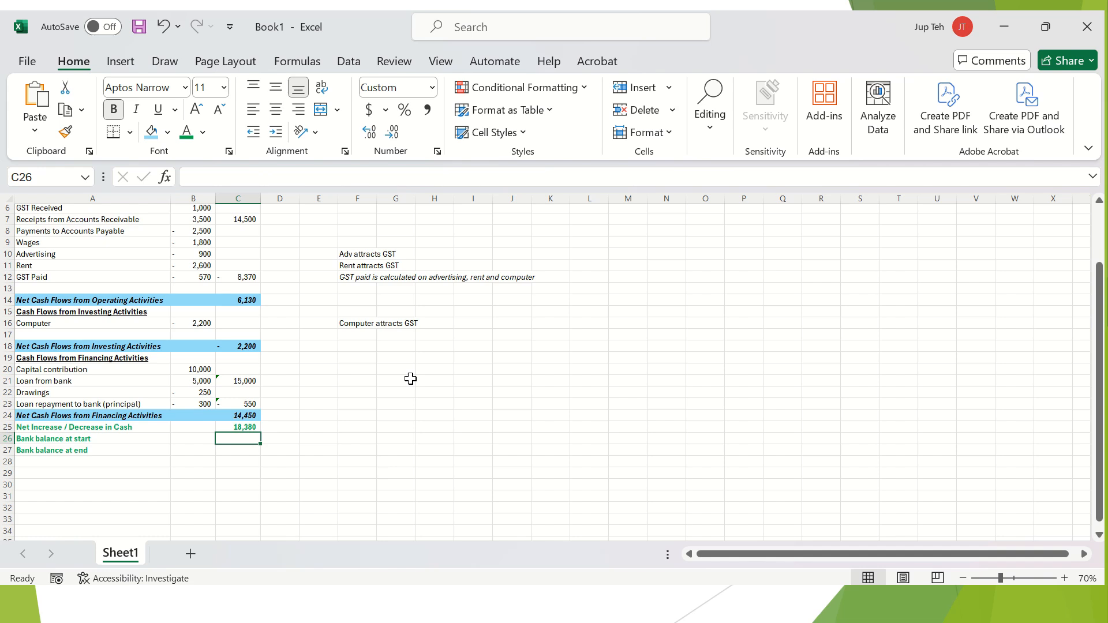
Cross-check the result by multi-selecting C14, C18 and C24 for the status-bar sum.
click(254, 300)
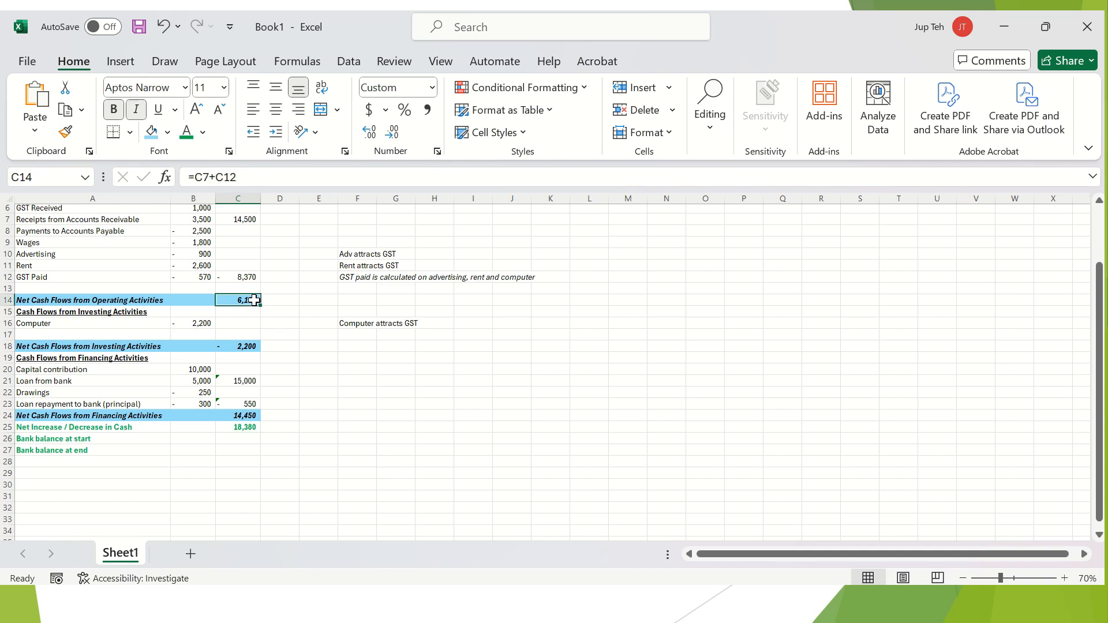
ctrl+click(254, 344)
ctrl+click(252, 417)
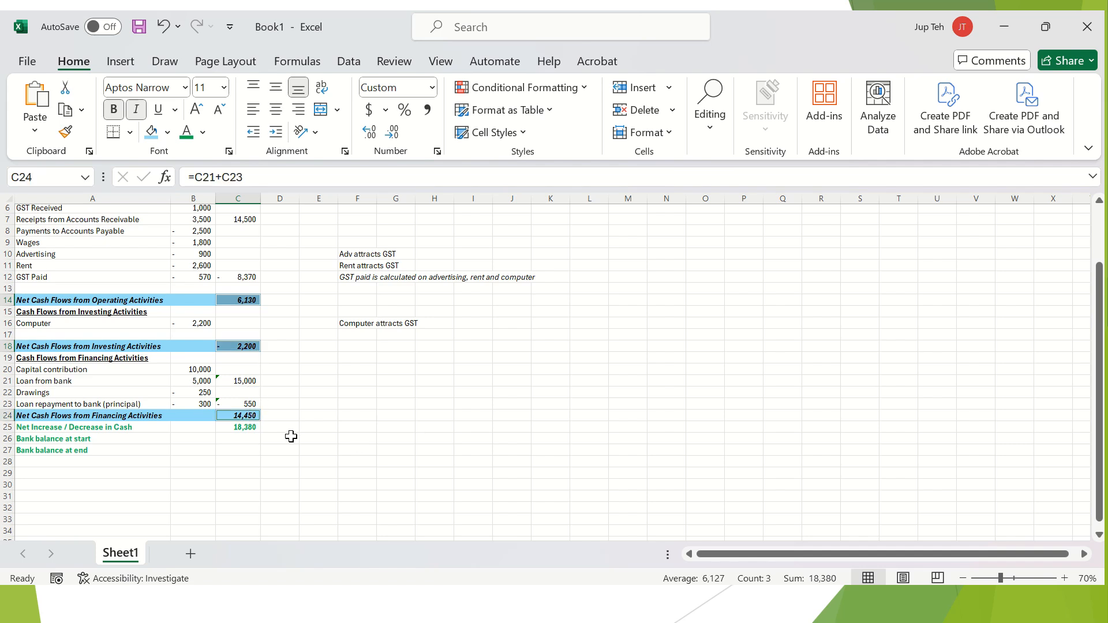
click(267, 449)
click(241, 438)
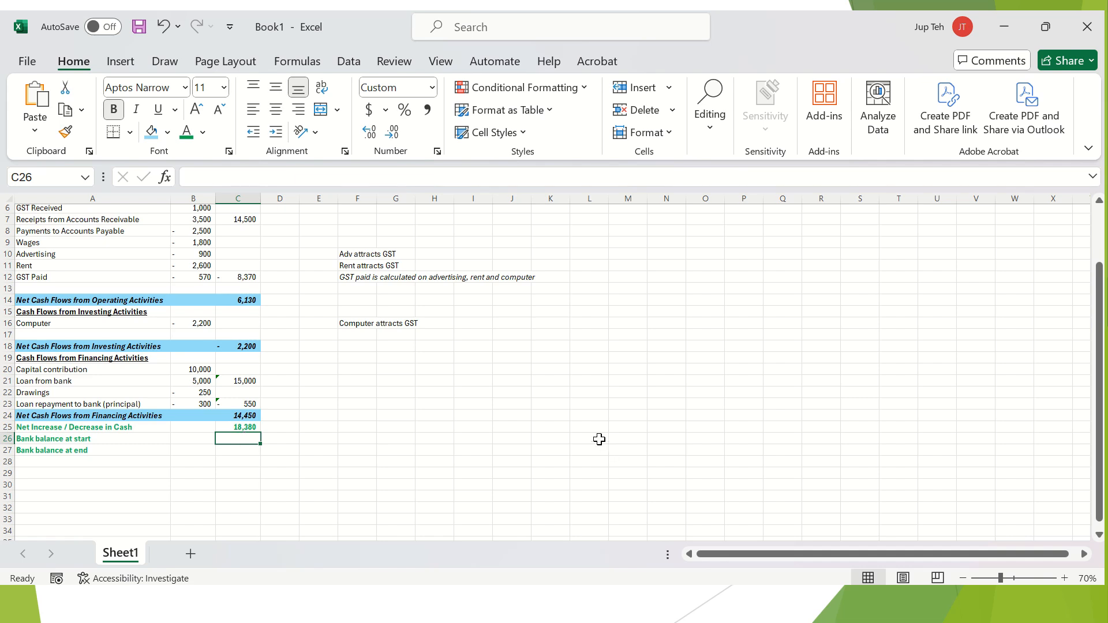
Add the note 'bank overdraft (negative bank balance > liability)' in F26.
key(Right)
key(Right)
key(Right)
text(bank overdraft (negative bank b)
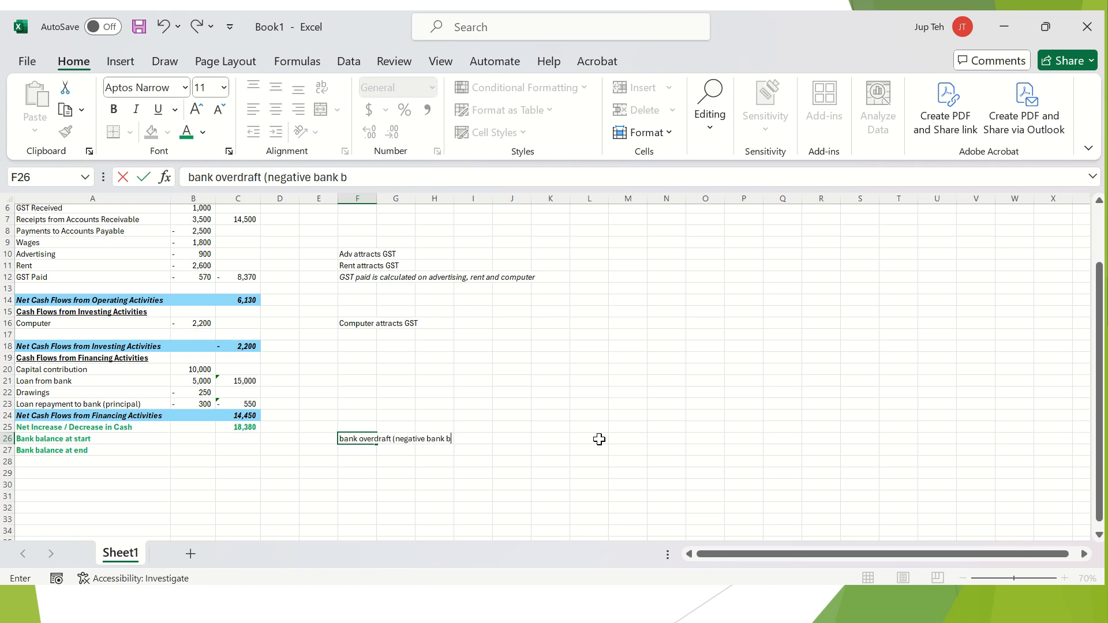
text(alance > liability))
key(Return)
Enter -1500 as the opening bank balance in C26.
key(Up)
key(Left)
key(Left)
key(Left)
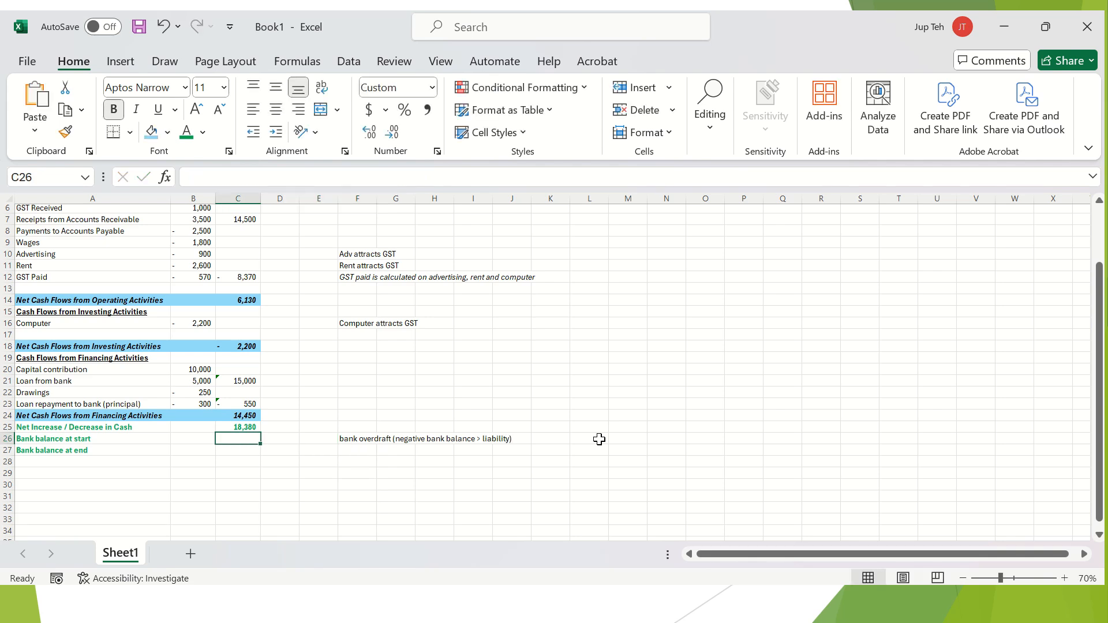
text(-)
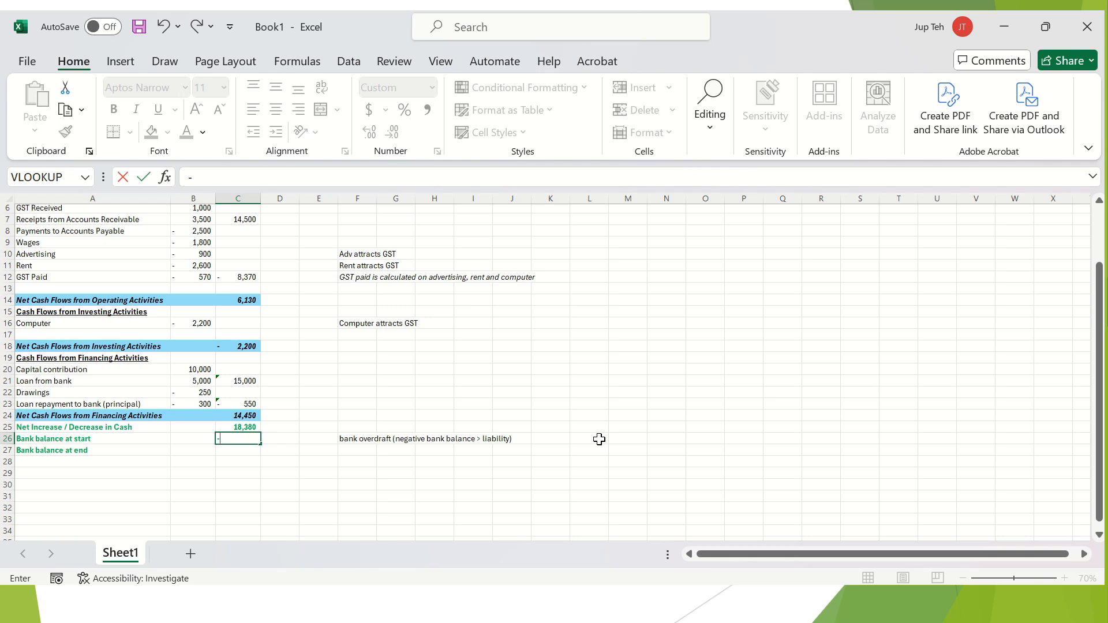
text(1500)
key(Return)
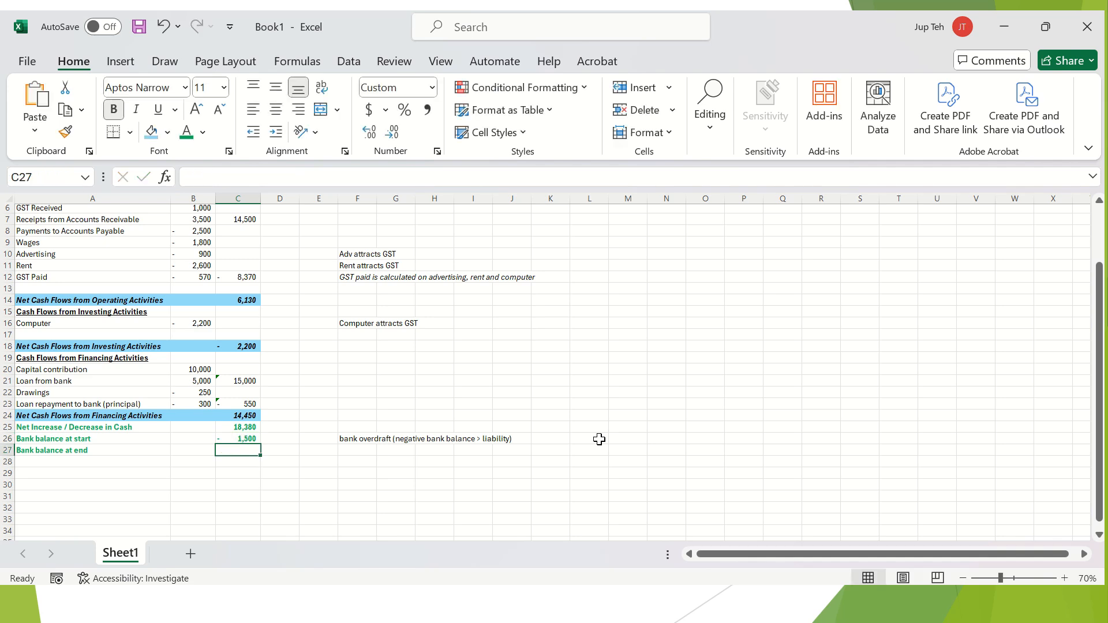
Enter =C25+C26 in C27 for a closing bank balance of 16,880.
text(=)
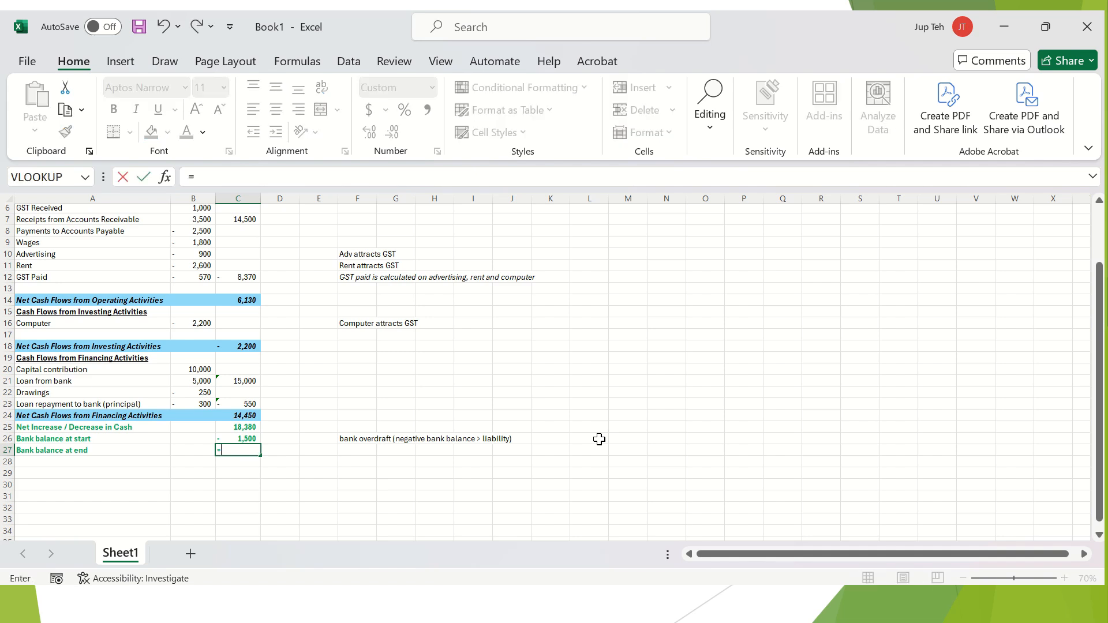
click(245, 427)
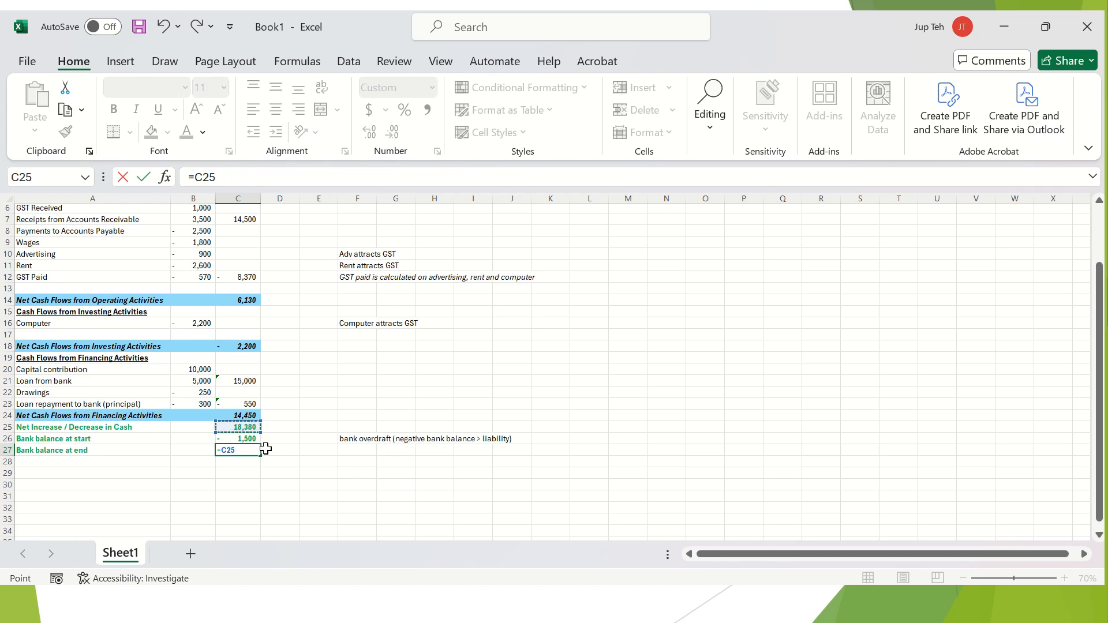
text(+)
click(246, 438)
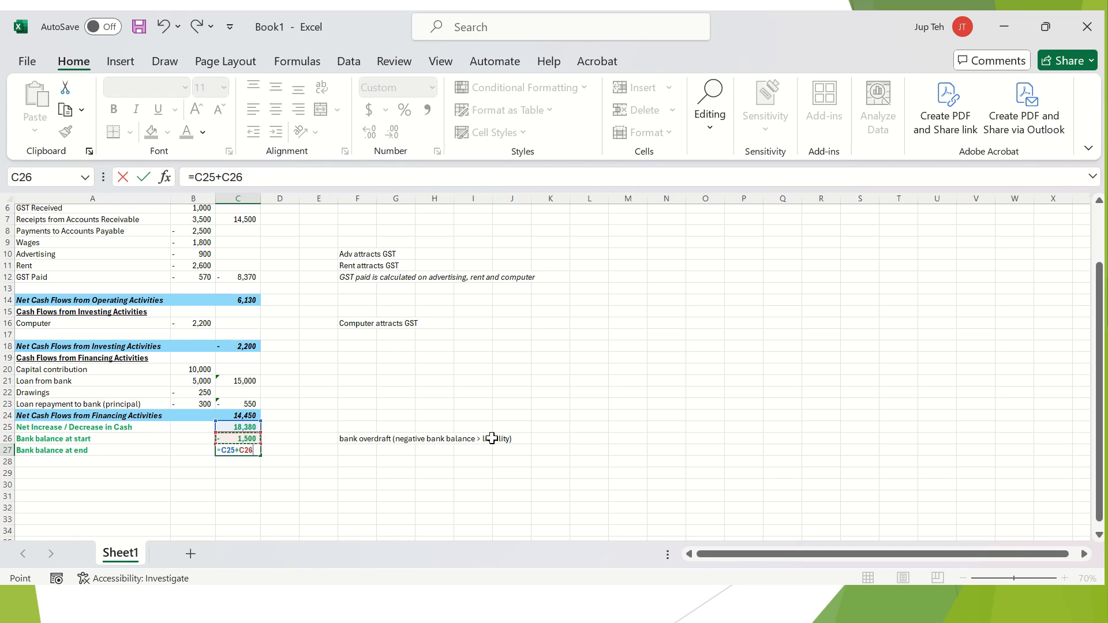
key(Return)
key(Up)
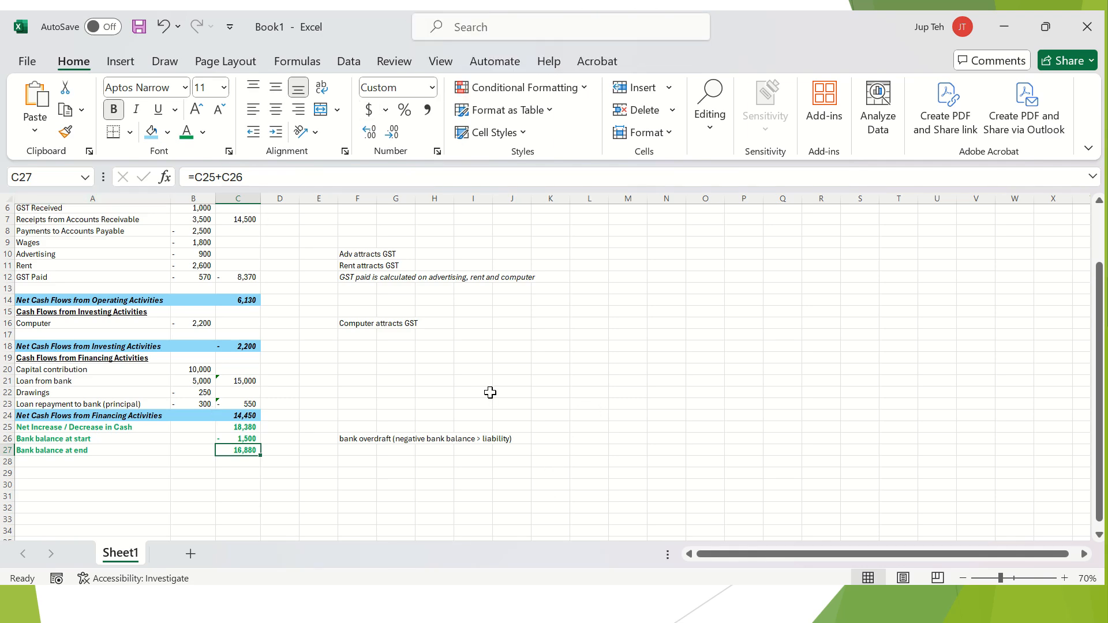
Scroll back up to review the completed statement from title to closing balance.
scroll(463, 384, up, 2)
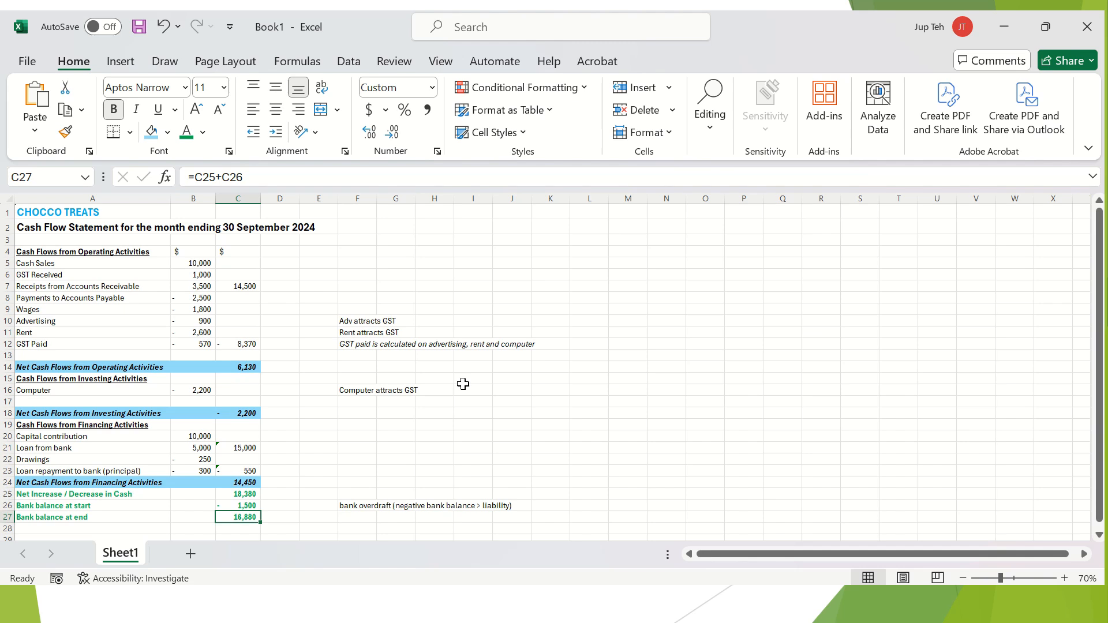
scroll(441, 470, down, 1)
scroll(441, 470, up, 1)
drag(51, 249, 247, 352)
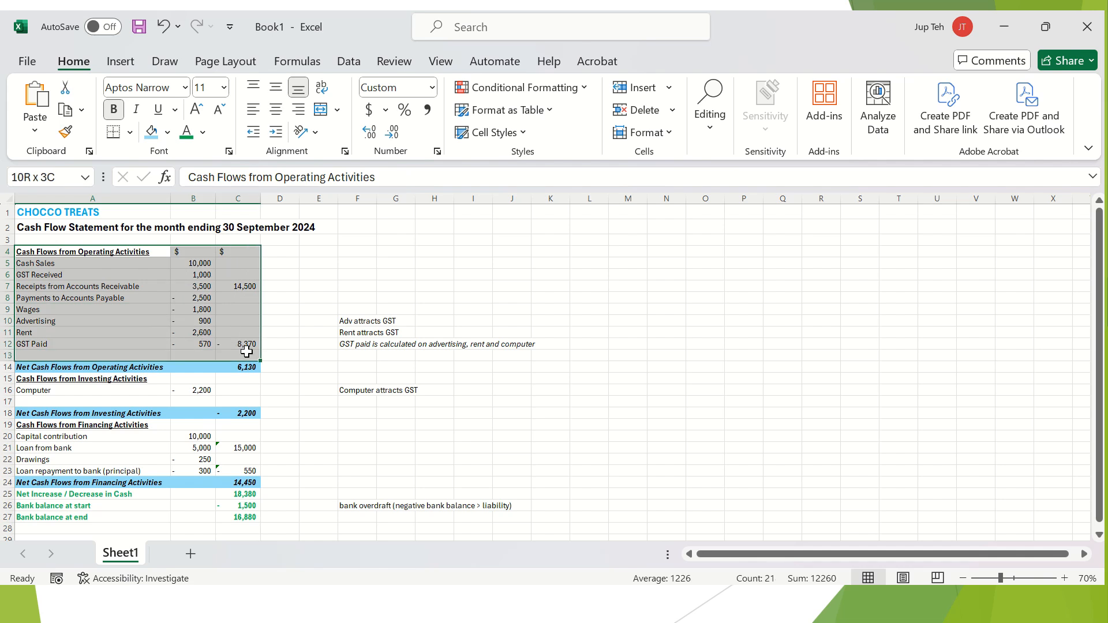
click(123, 353)
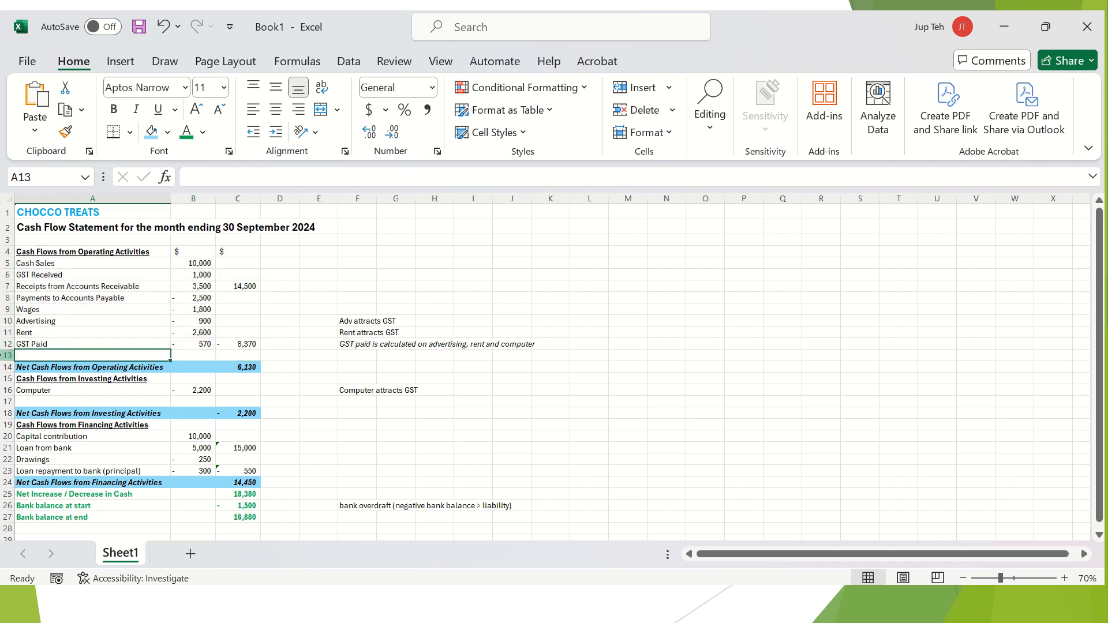
click(7, 355)
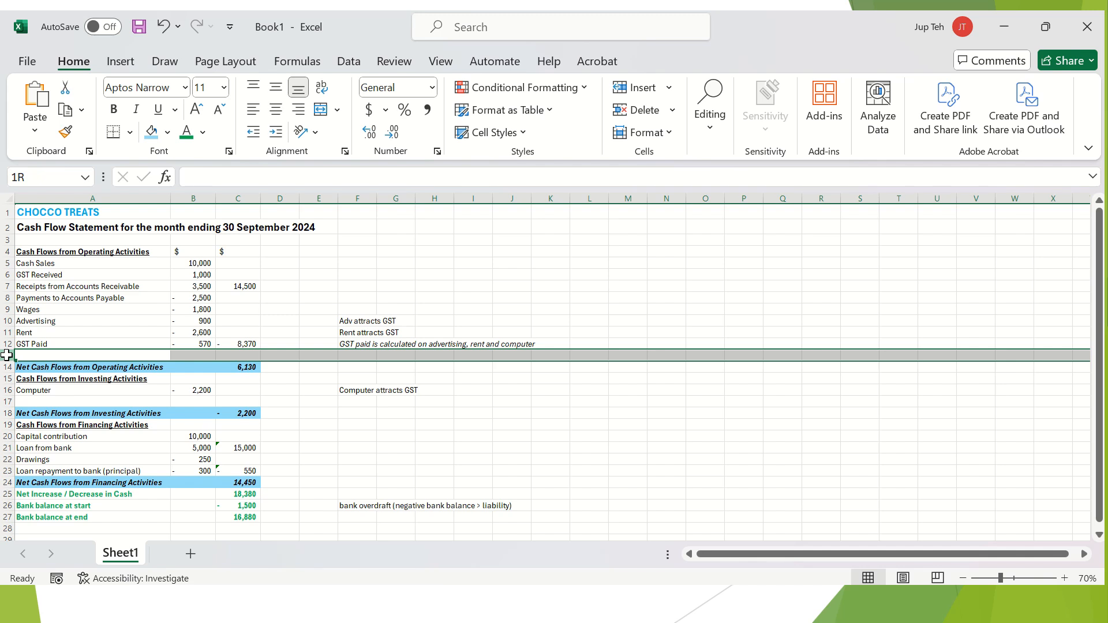
click(6, 355)
drag(6, 355, 3, 355)
right_click(3, 355)
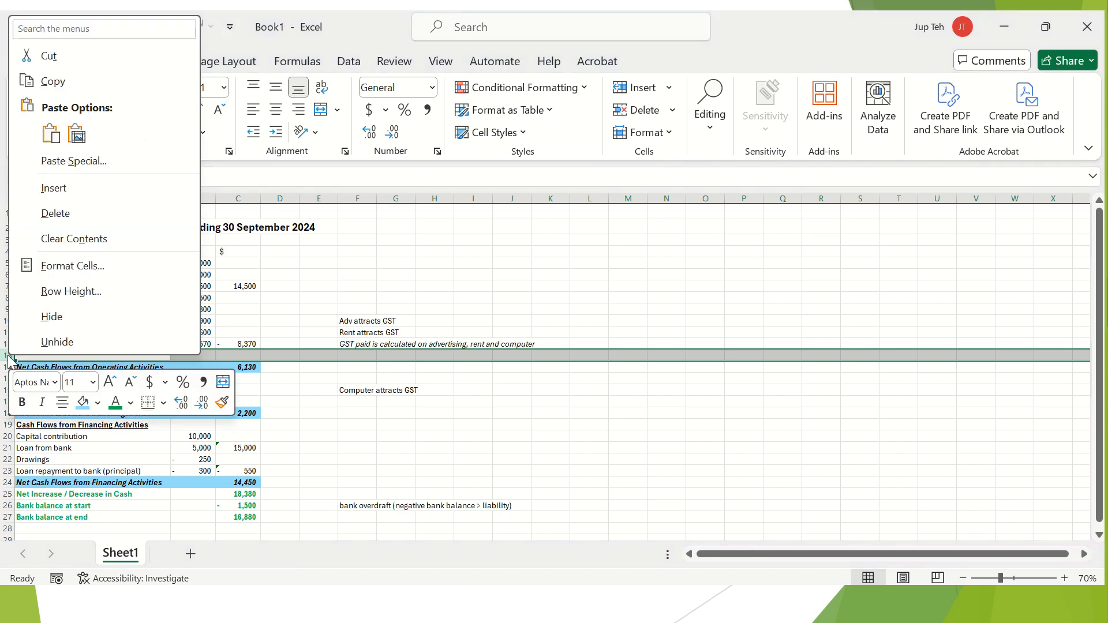
click(87, 191)
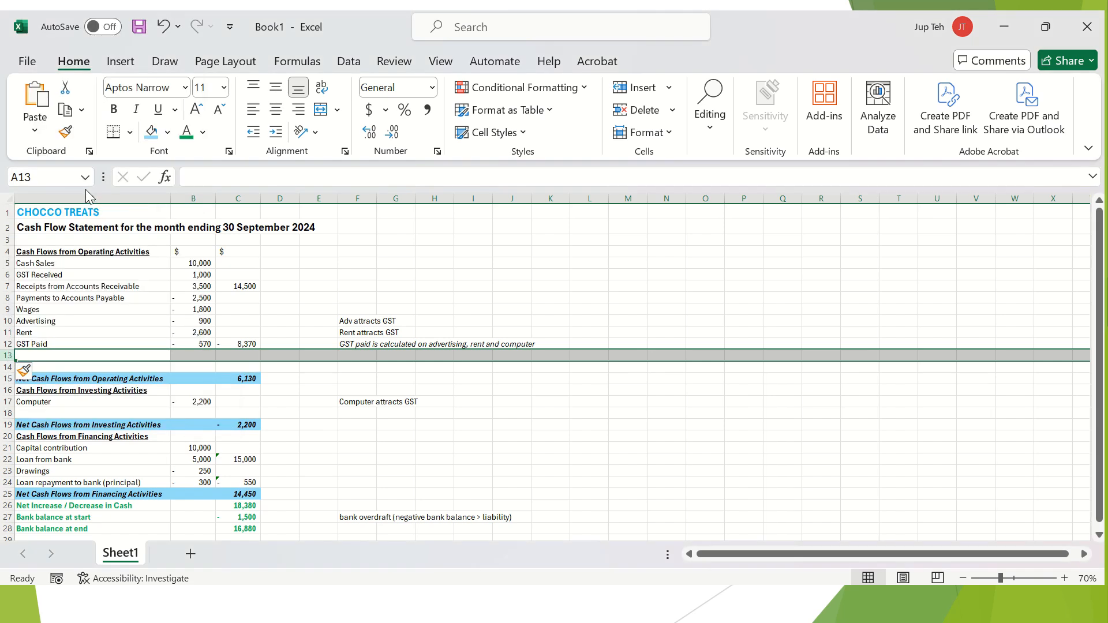
click(98, 367)
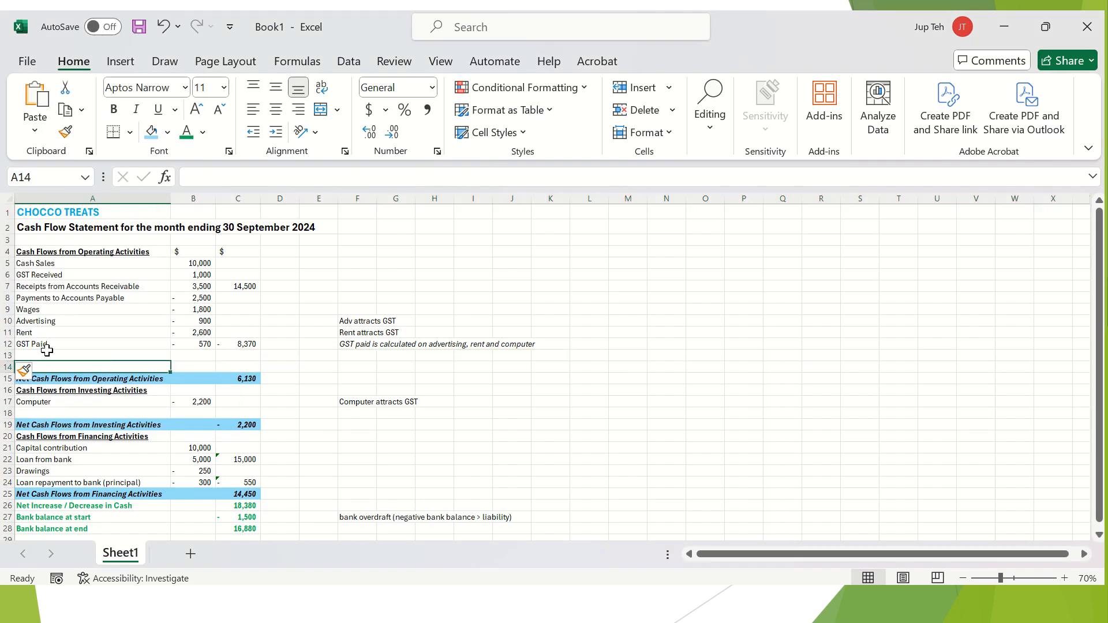
click(5, 355)
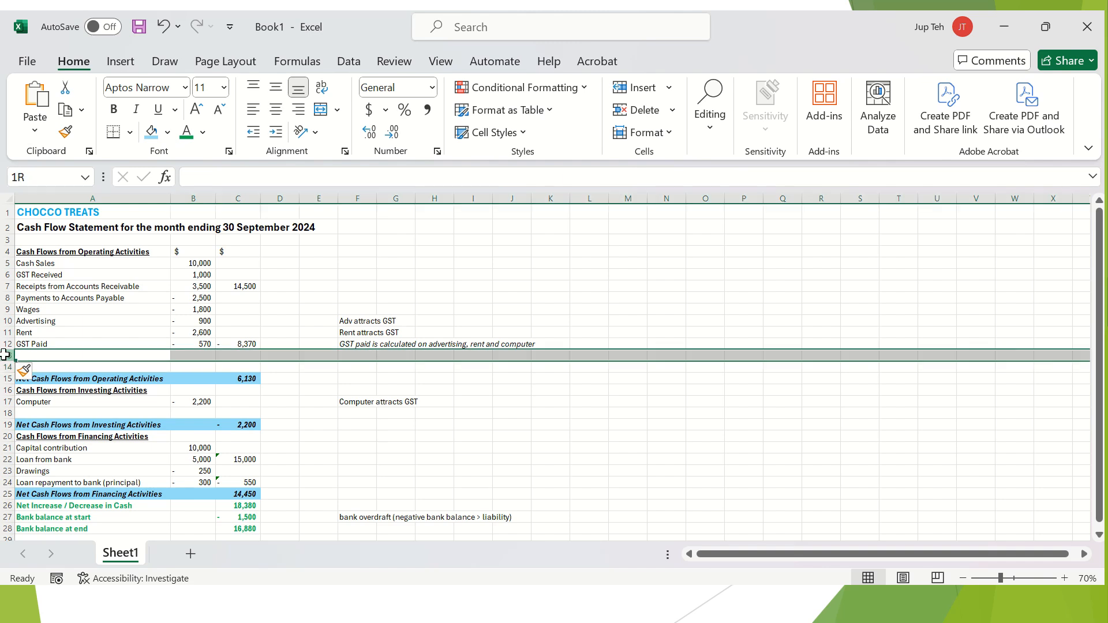
drag(5, 355, 3, 380)
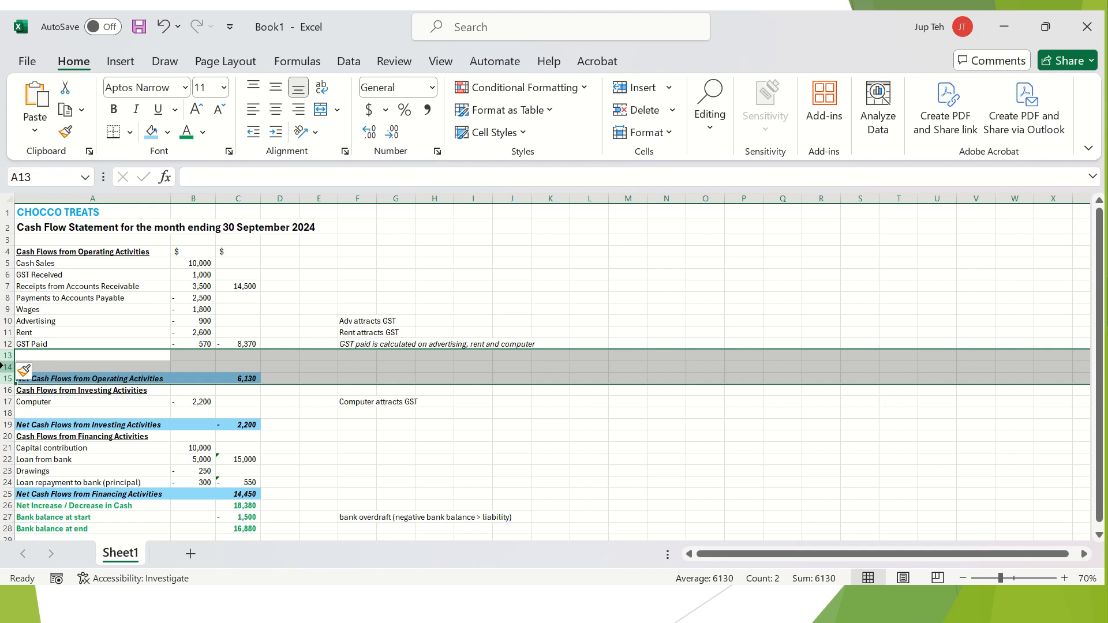
right_click(3, 366)
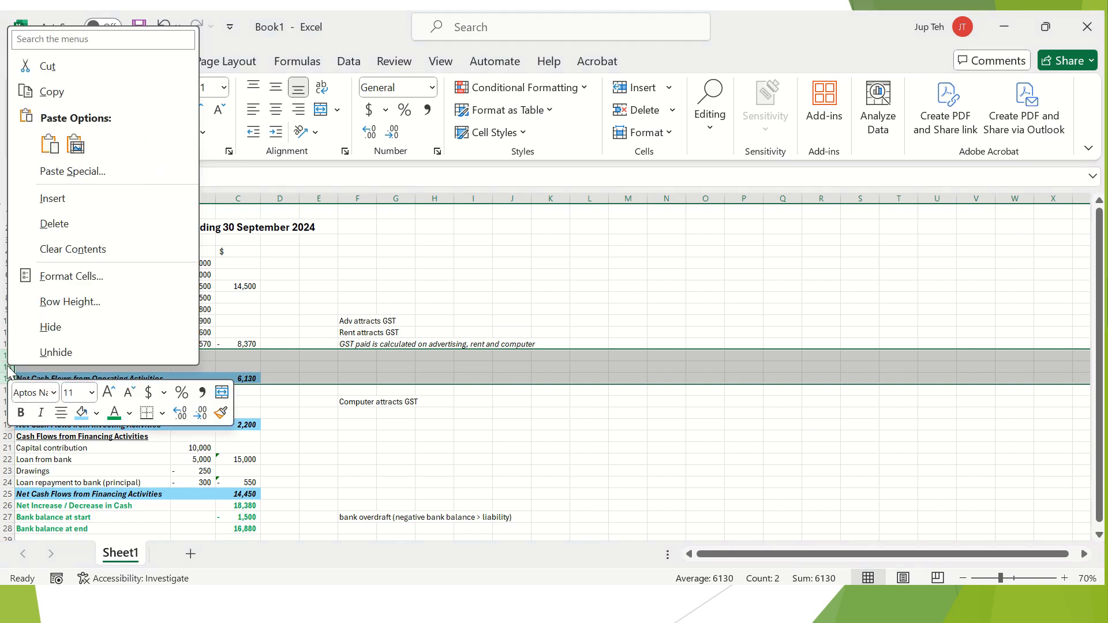
click(87, 197)
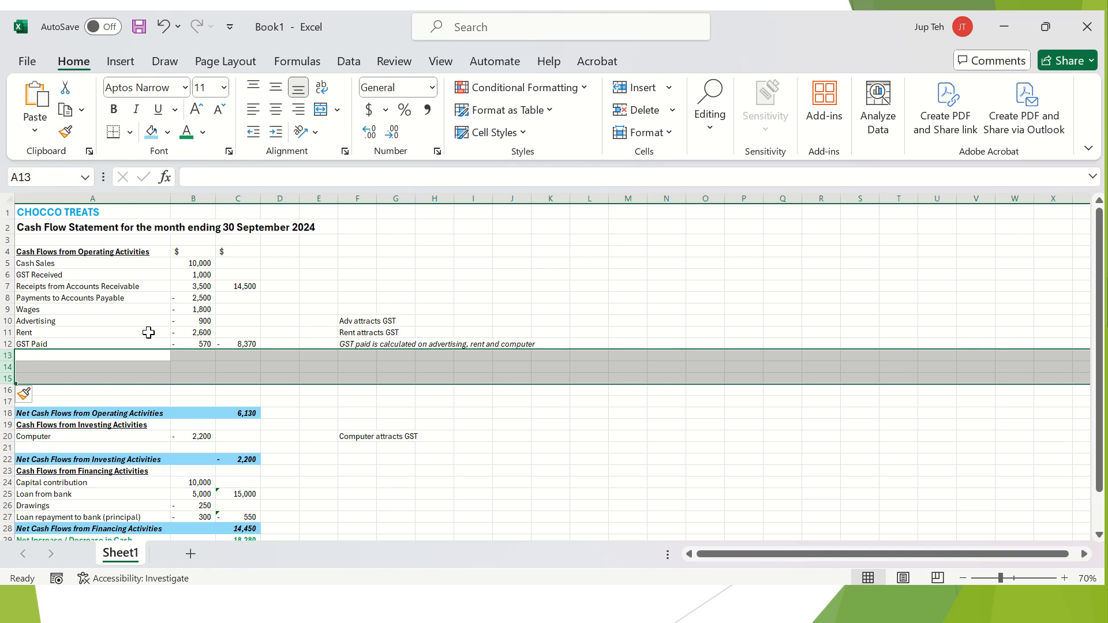
click(149, 330)
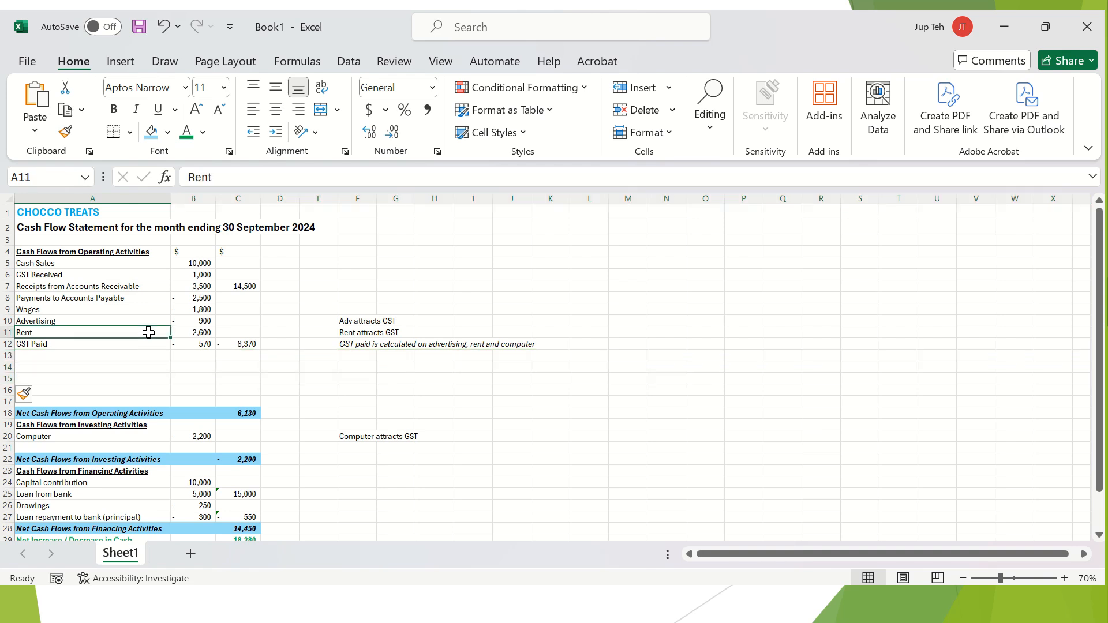
click(8, 355)
drag(8, 353, 5, 391)
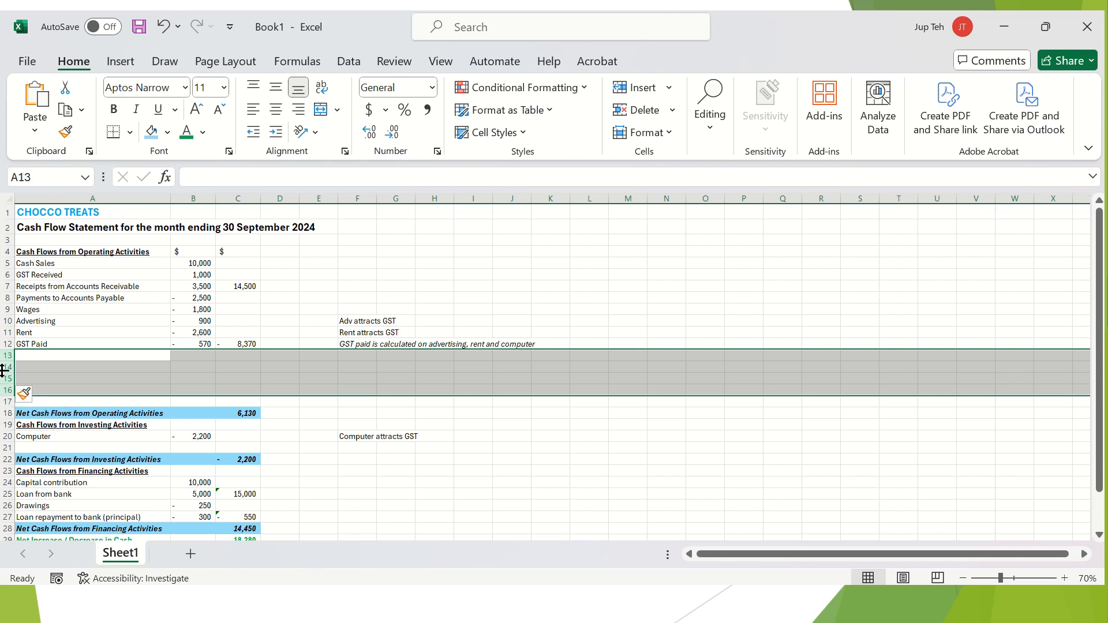
right_click(5, 372)
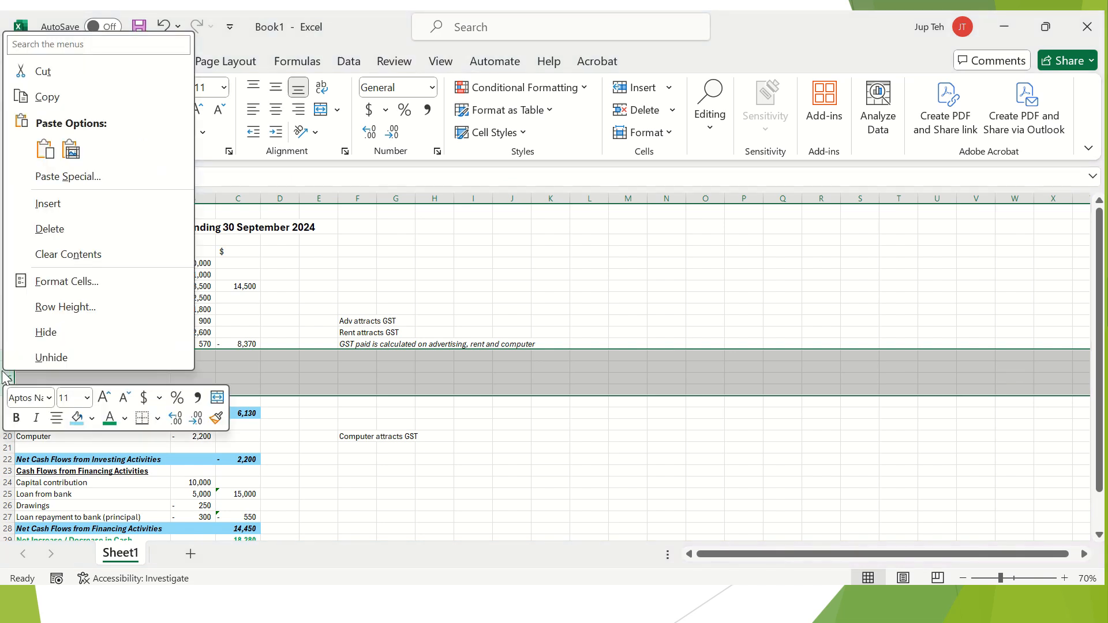
click(88, 231)
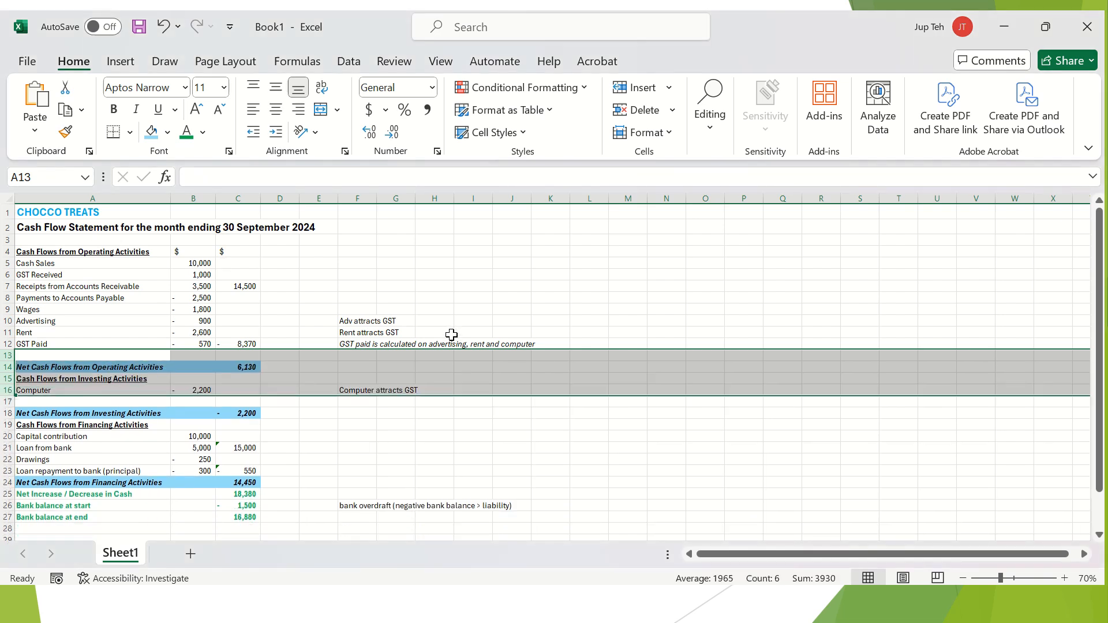
drag(451, 335, 463, 334)
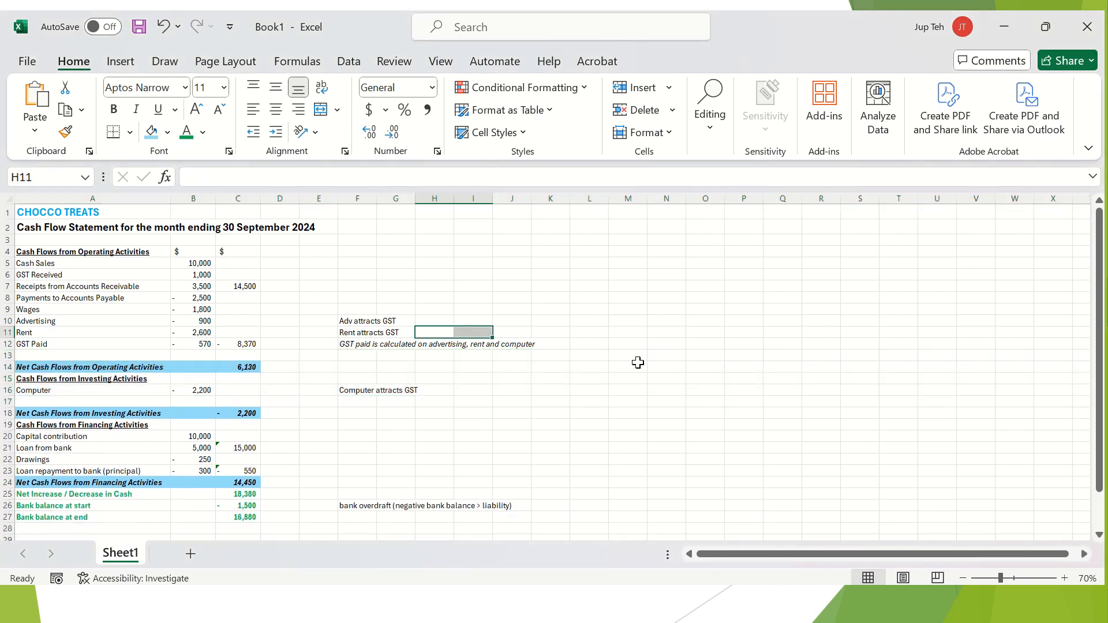